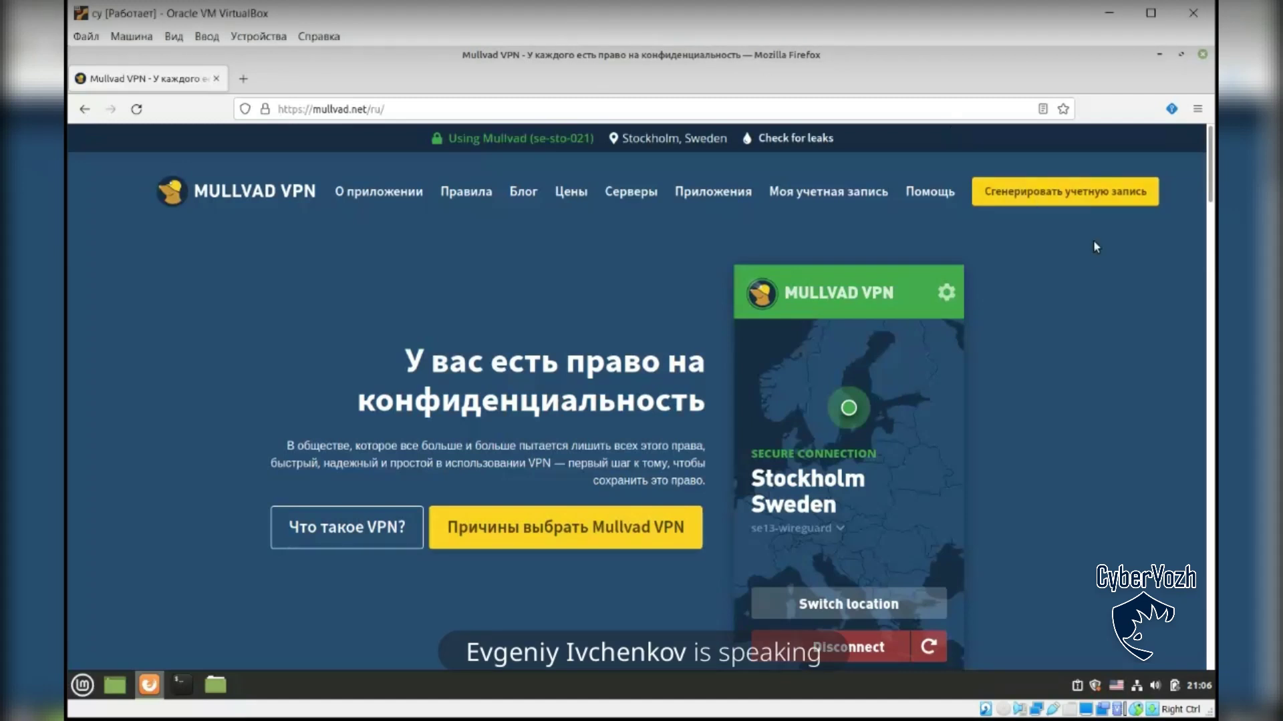
Step: Generate a new Mullvad account, select its account number, and minimize Firefox
left_click(1089, 202)
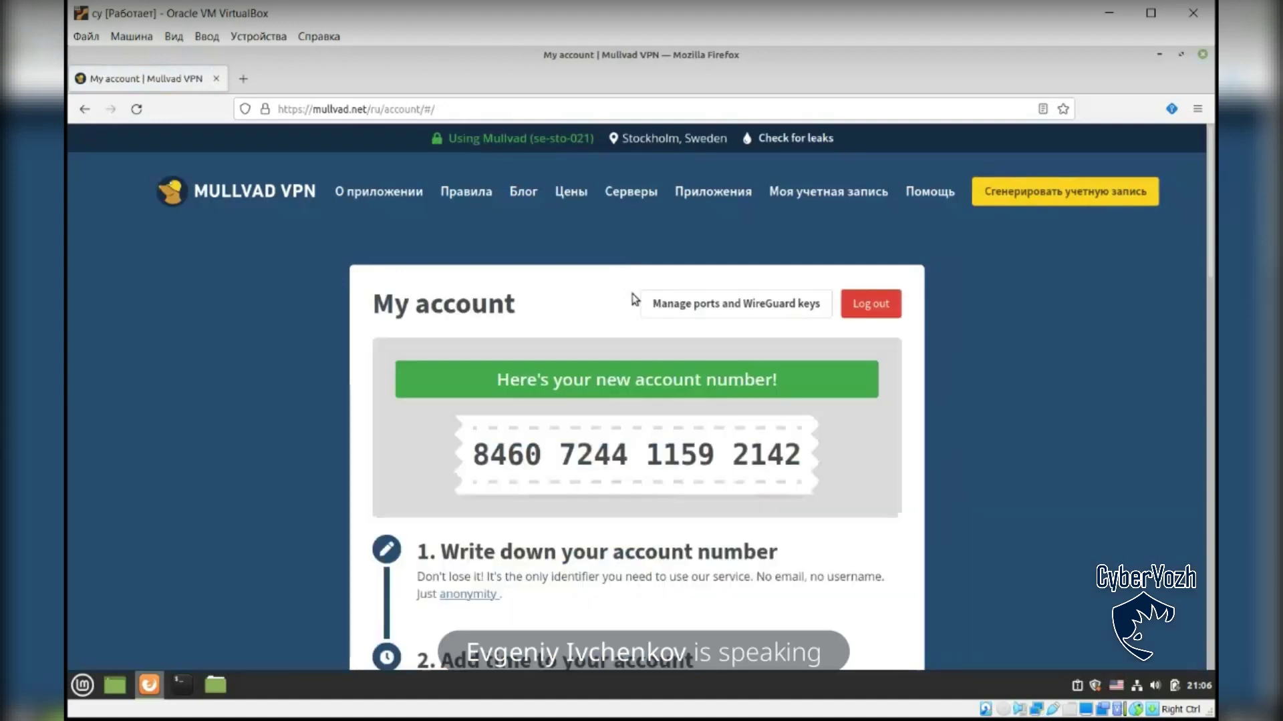
left_click_drag(473, 453, 811, 456)
key("ctrl+c")
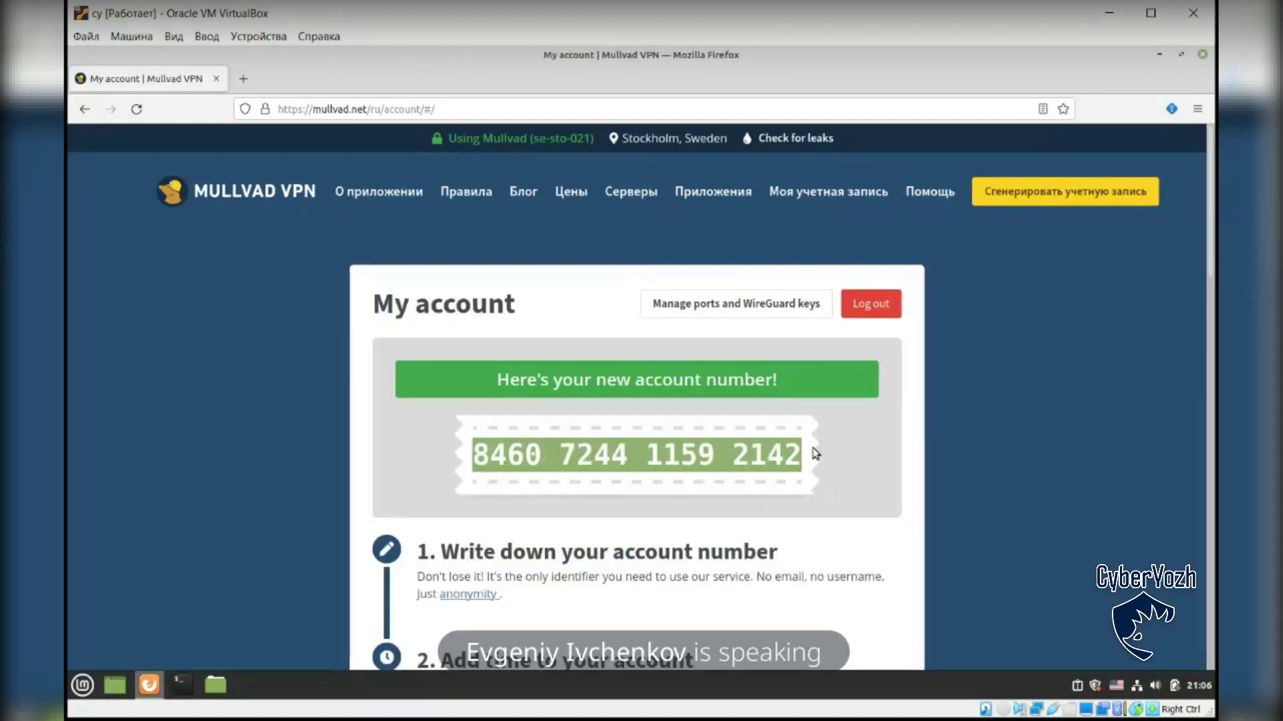
scroll(812, 434, "down", 3)
scroll(754, 293, "up", 2)
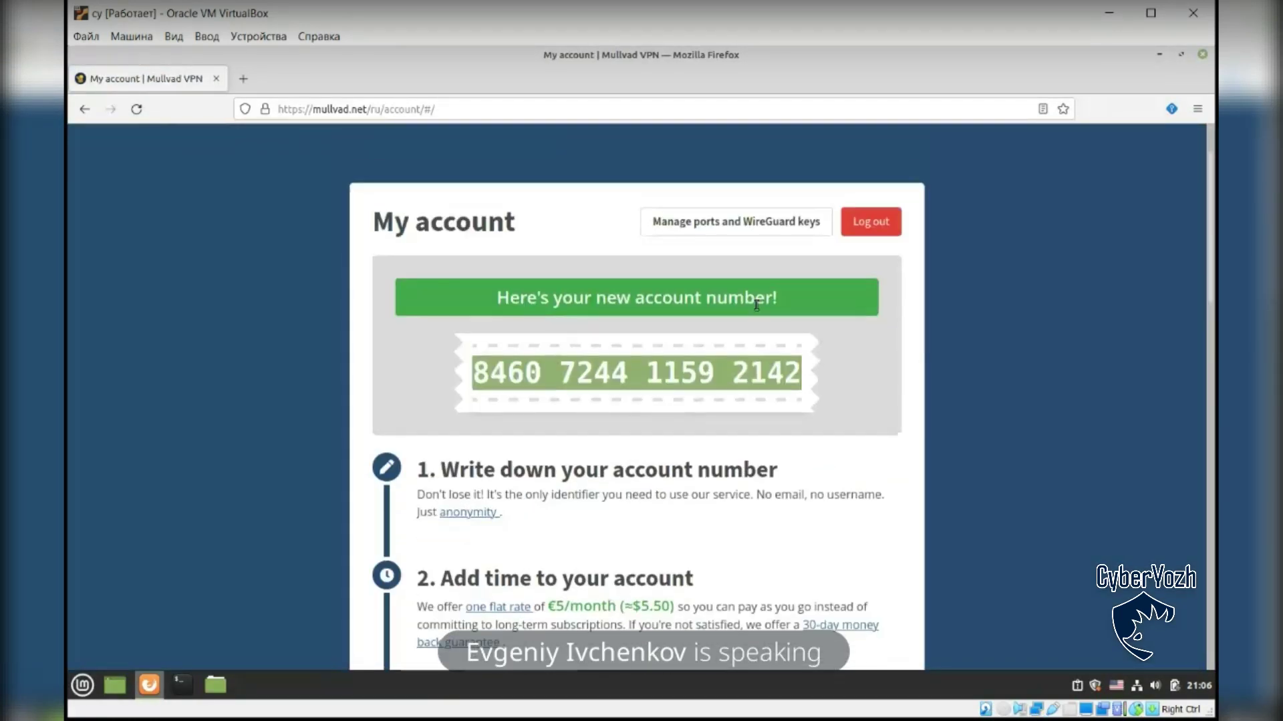
left_click(1159, 54)
Step: Create an empty desktop document named with the pasted Mullvad account number
right_click(305, 216)
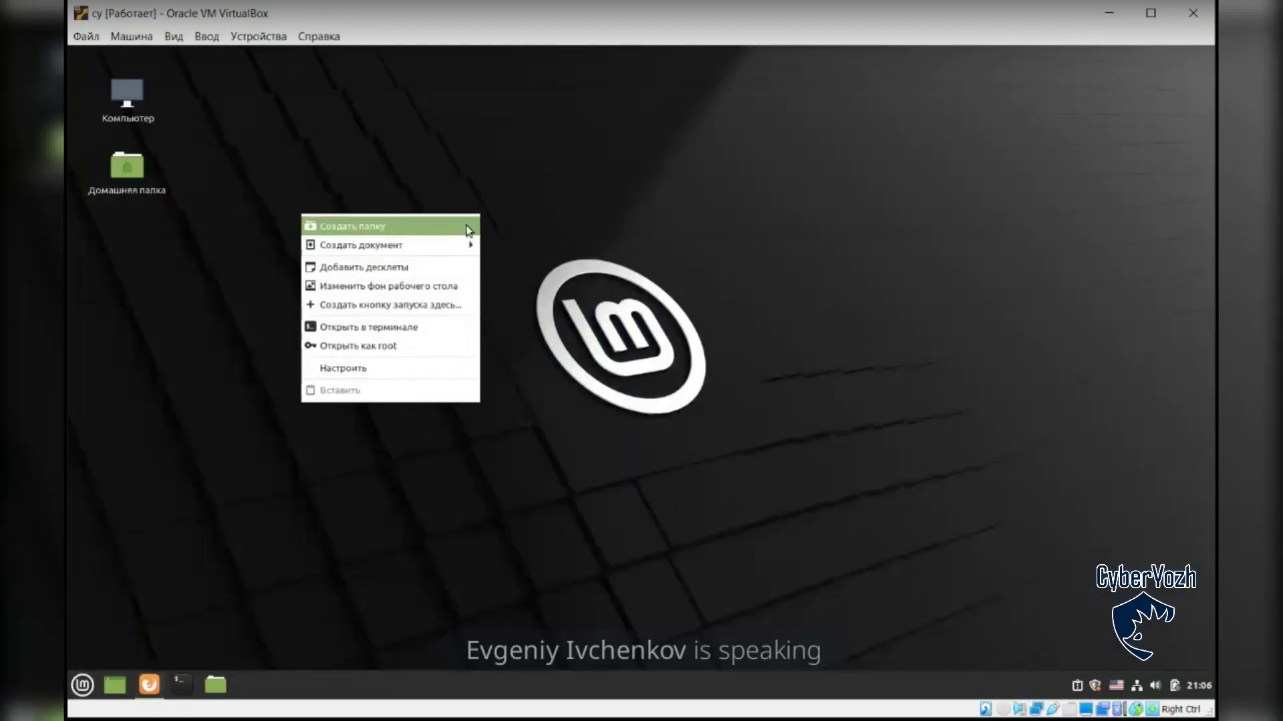
mouse_move(453, 252)
left_click(534, 269)
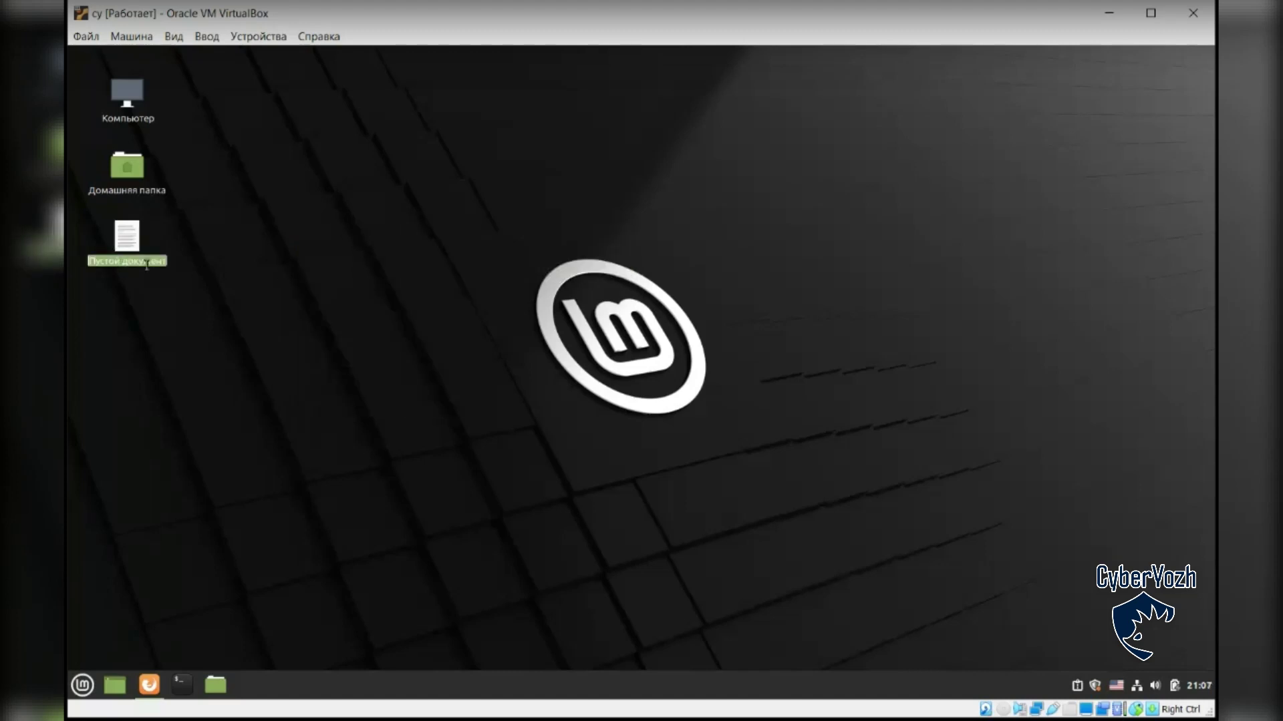
key("ctrl+v")
left_click(261, 317)
Step: Restore Firefox on the Mullvad account page, reselecting and then deselecting the account number
left_click(149, 685)
left_click(848, 367)
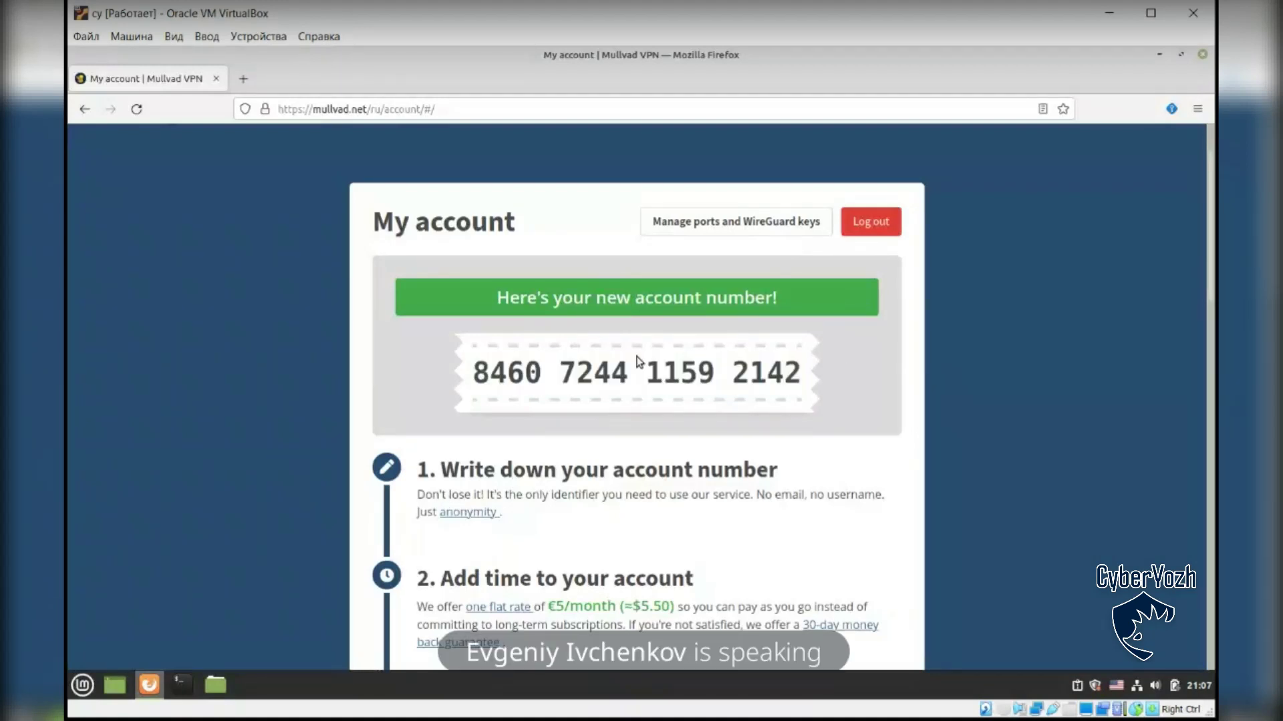
left_click_drag(476, 371, 807, 367)
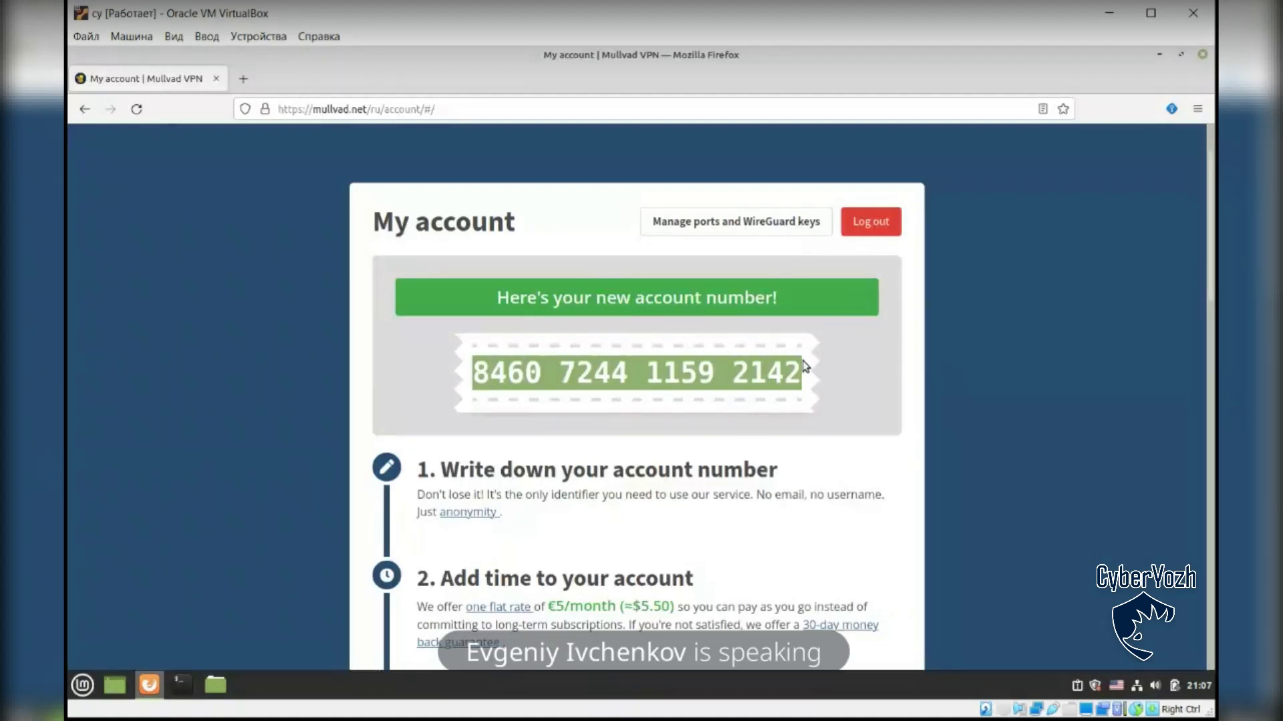
left_click(805, 366)
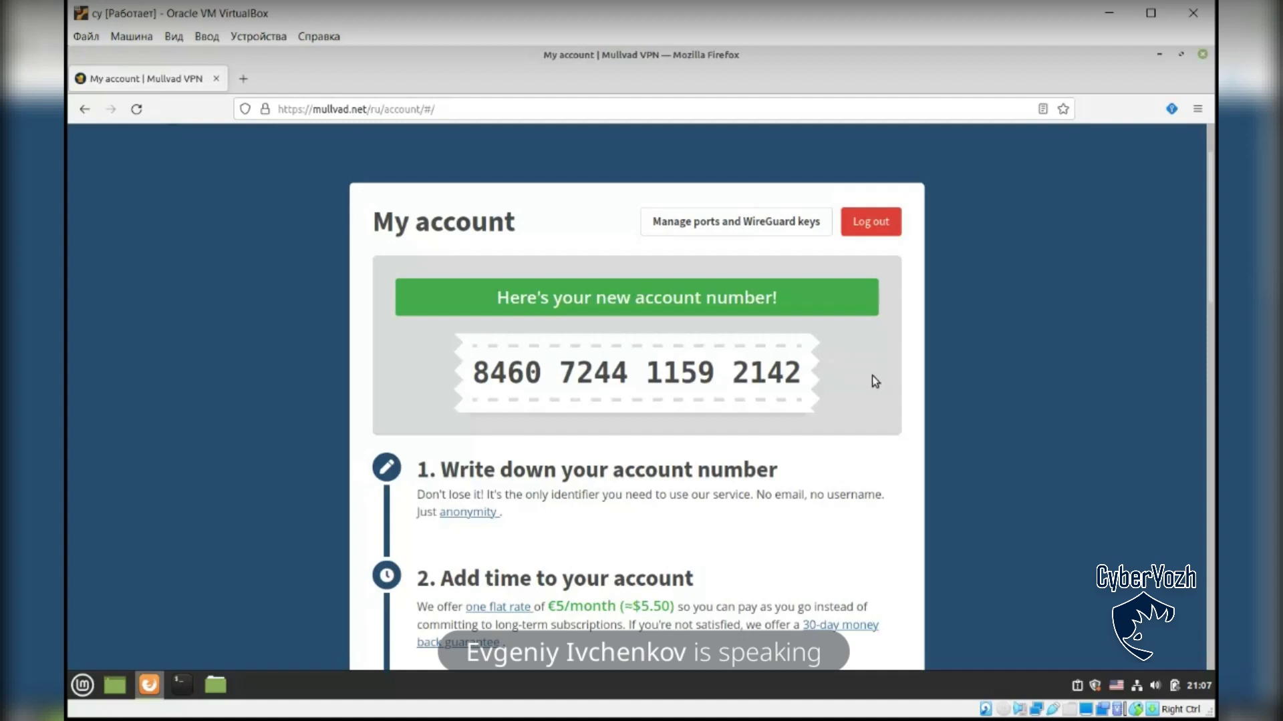
Step: Choose Bitcoin Cash under One-time payments, showing BCH 0.00858 (€4.50) for one month
scroll(872, 375, "down", 5)
scroll(1000, 334, "down", 4)
scroll(1000, 334, "up", 3)
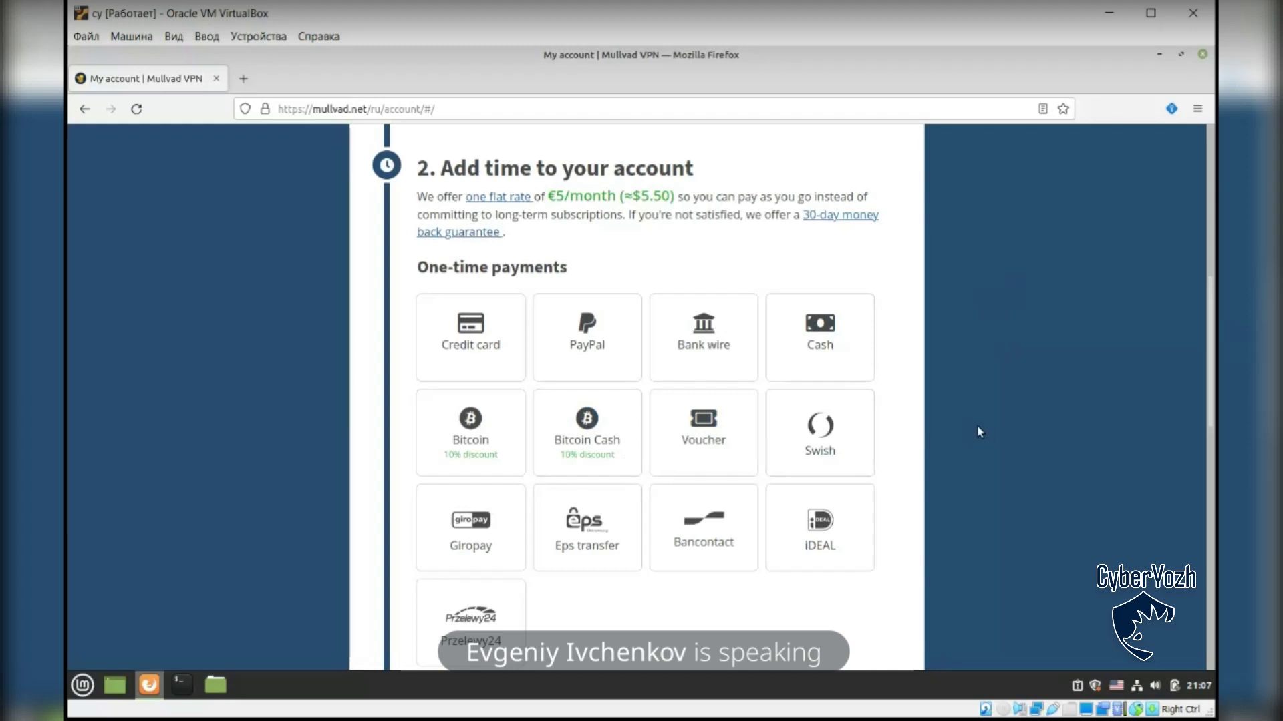
scroll(909, 441, "down", 3)
scroll(915, 447, "up", 9)
scroll(914, 446, "down", 5)
scroll(922, 441, "down", 3)
scroll(955, 430, "up", 5)
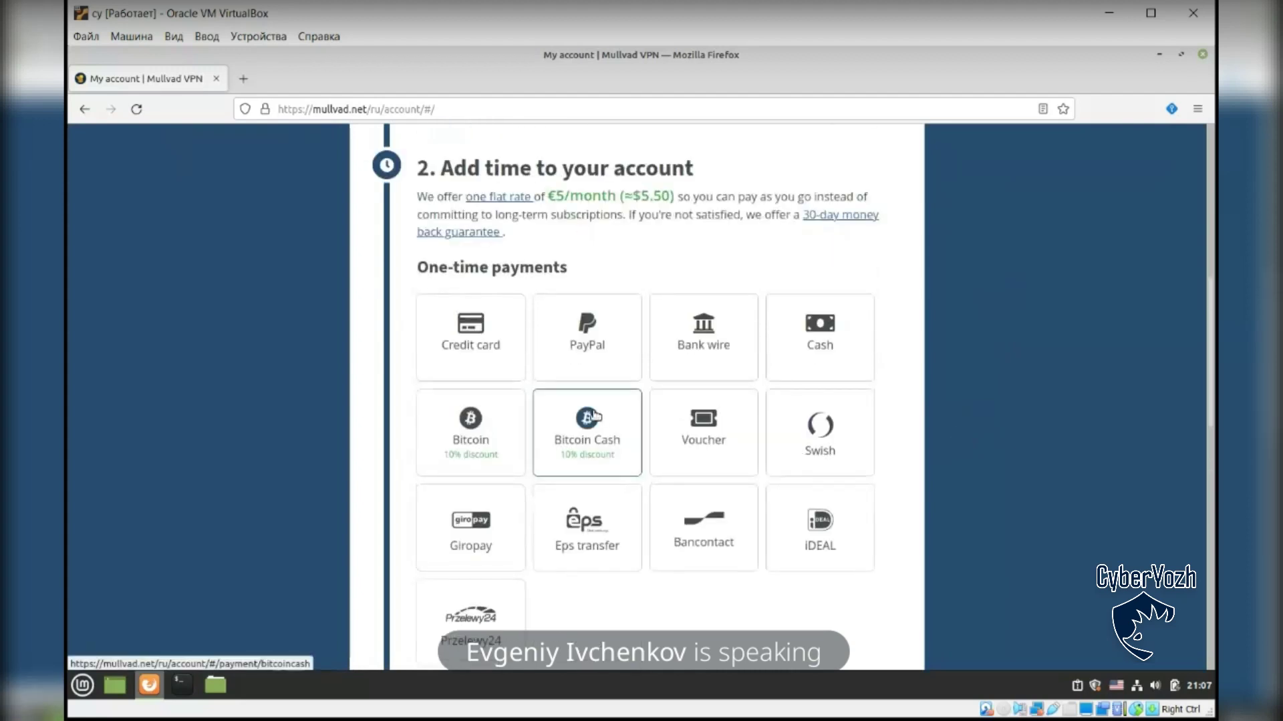
left_click(588, 420)
scroll(975, 408, "down", 3)
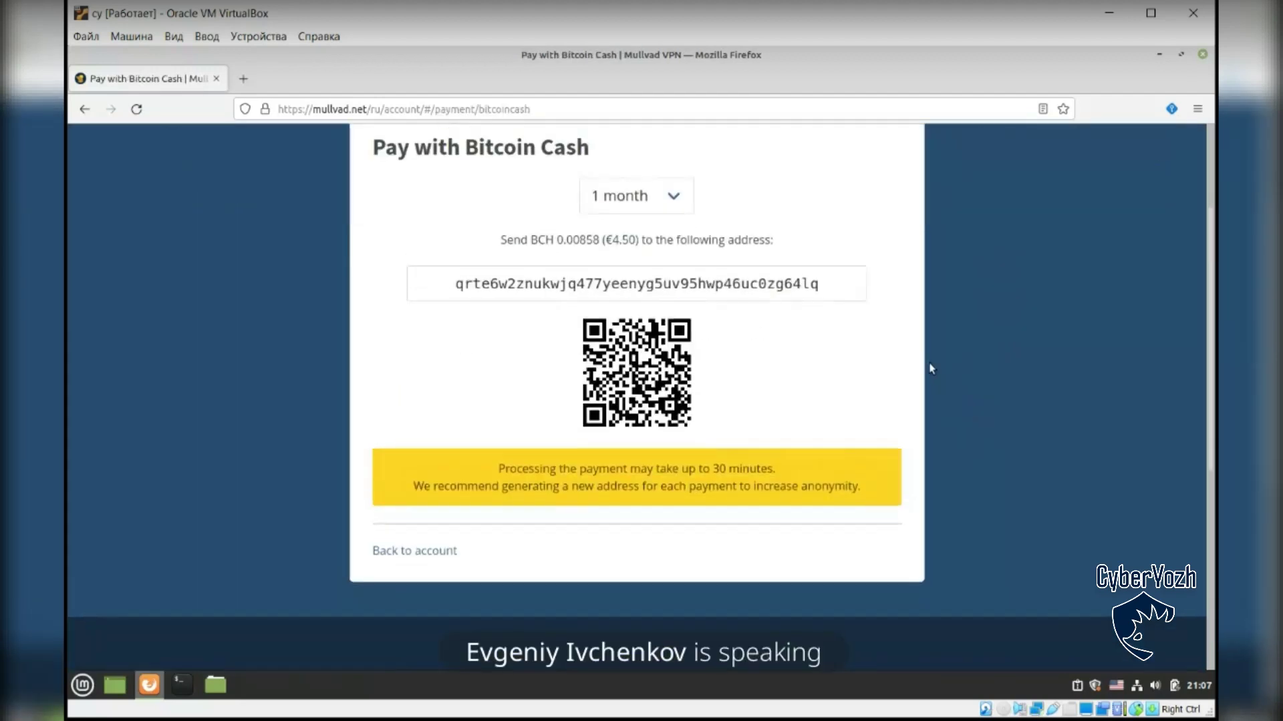
scroll(929, 387, "up", 2)
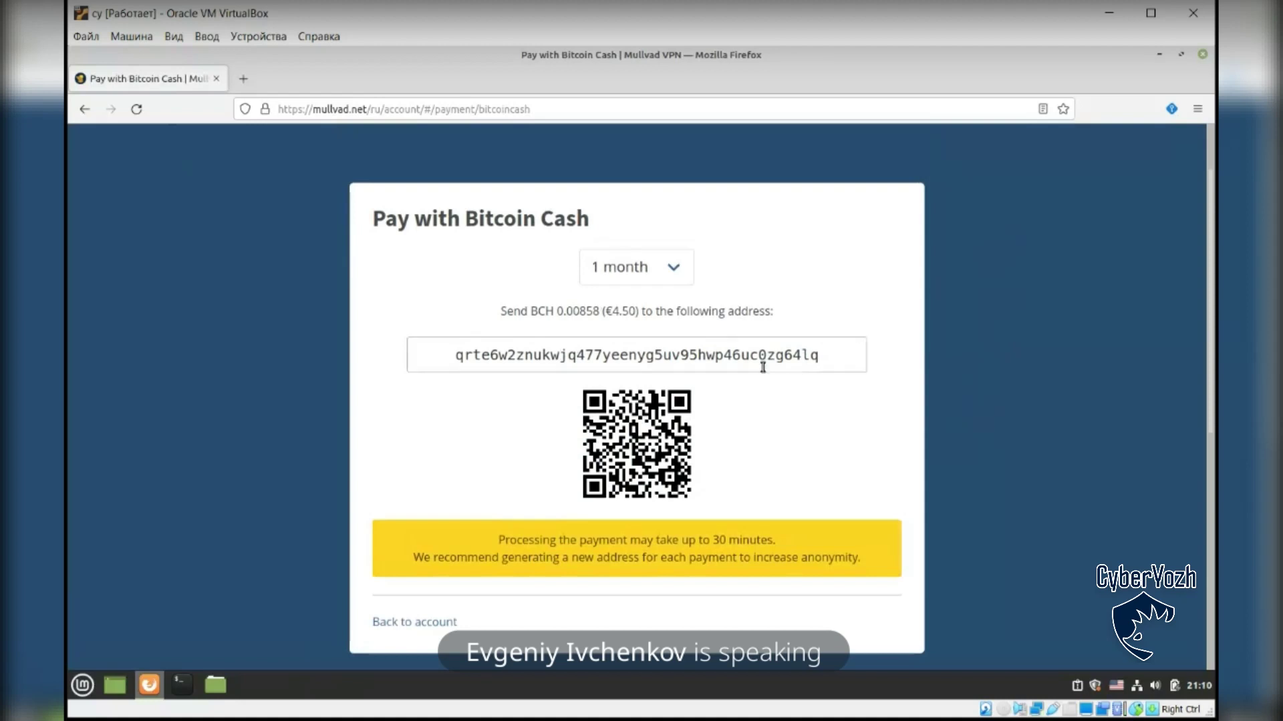
Step: Launch a terminal from the taskbar and move its window higher over Firefox
left_click(181, 684)
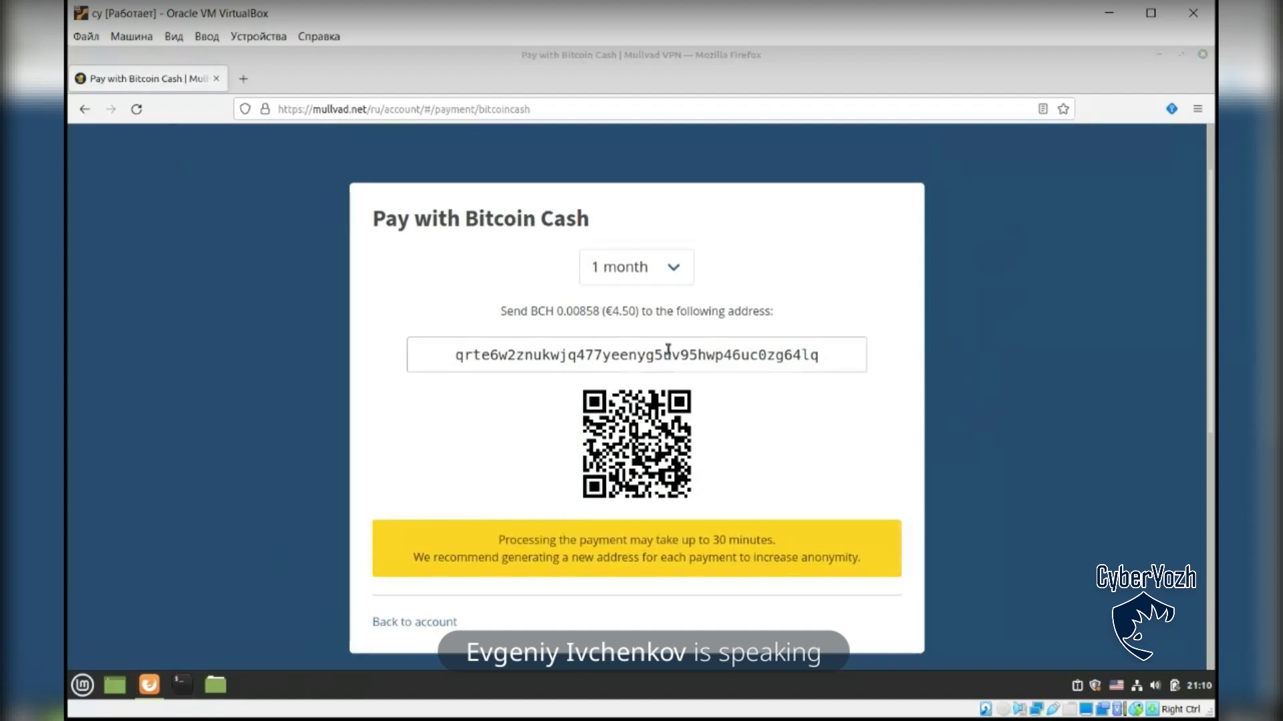
left_click_drag(700, 209, 691, 176)
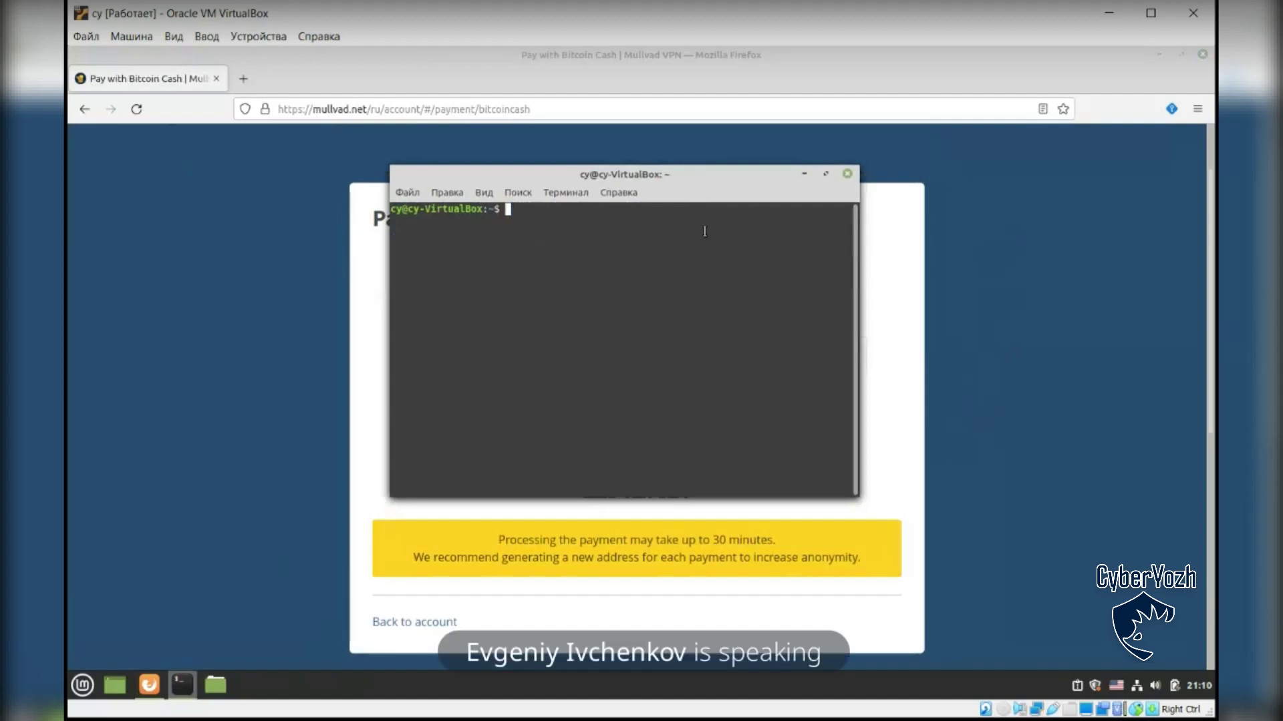
Step: Run uname -r to confirm kernel 5.4.0-74-generic, then open a blank Firefox tab
type("uname -r")
key("Return")
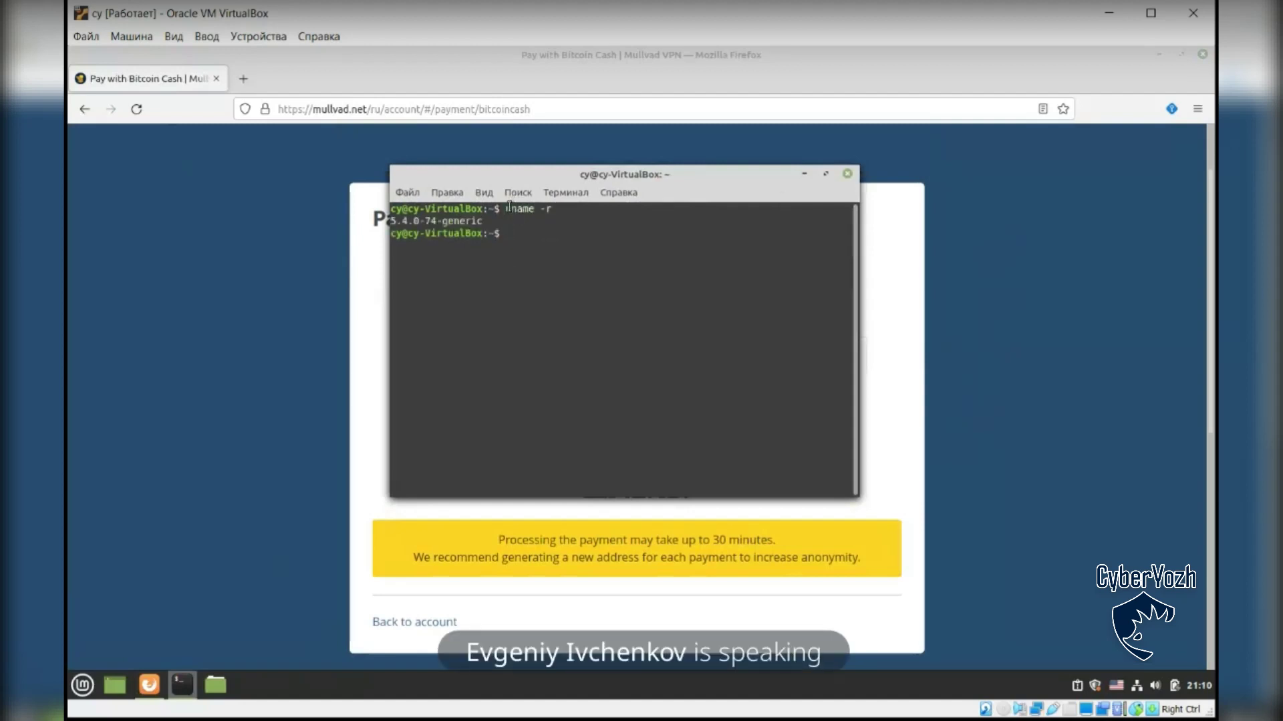
left_click_drag(391, 221, 438, 221)
left_click(245, 80)
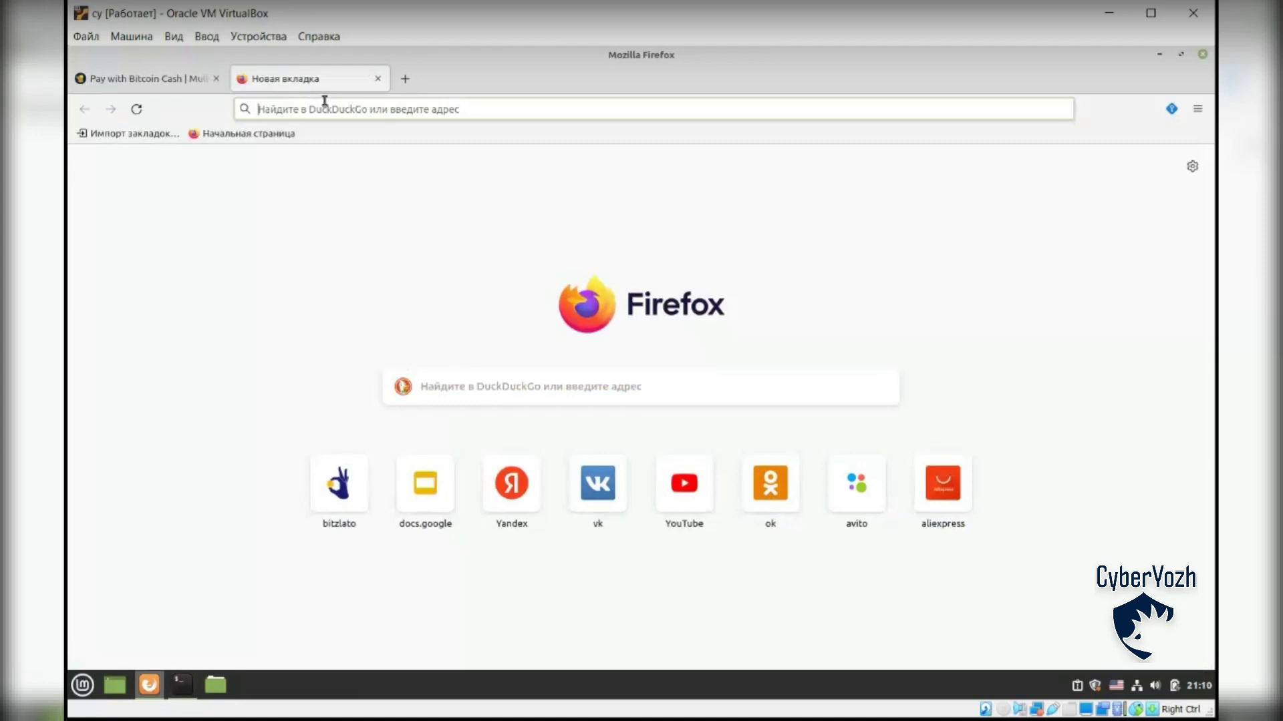
Step: Search 'wireguard linux kernel' and highlight that WireGuard arrived in Linux 5.6
type("wireguard")
type(" lin")
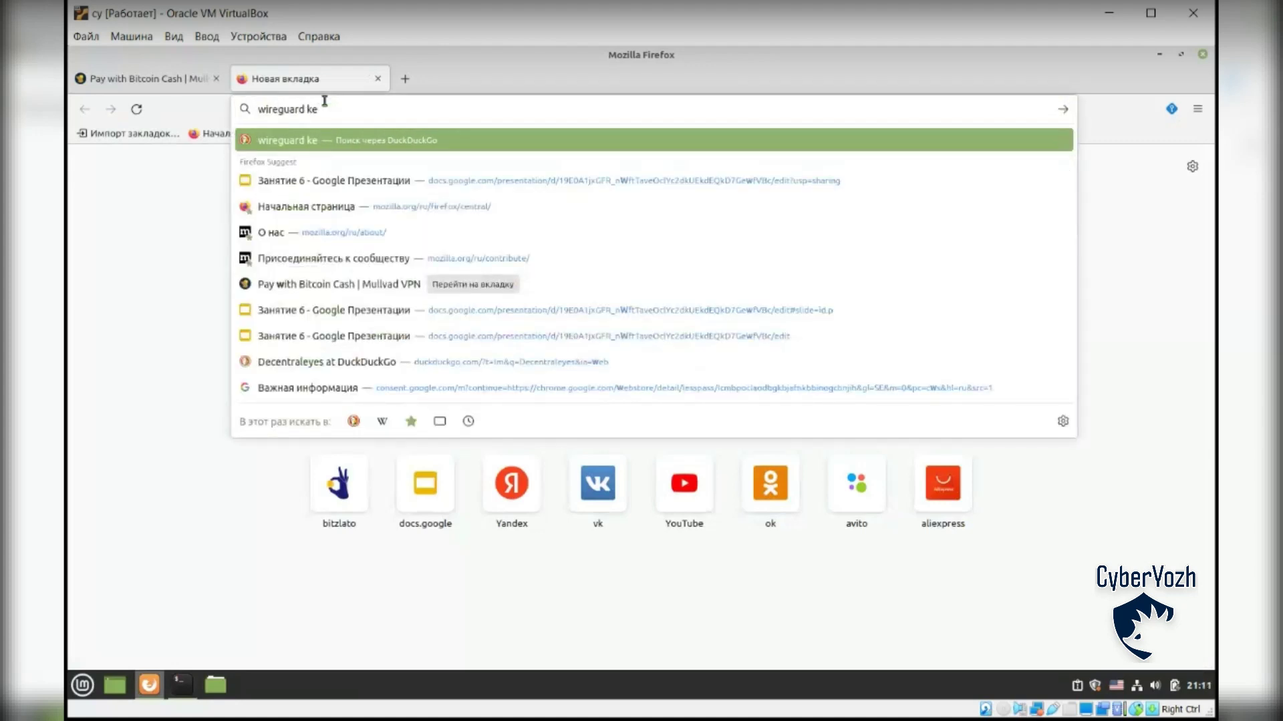
type("ux kernel")
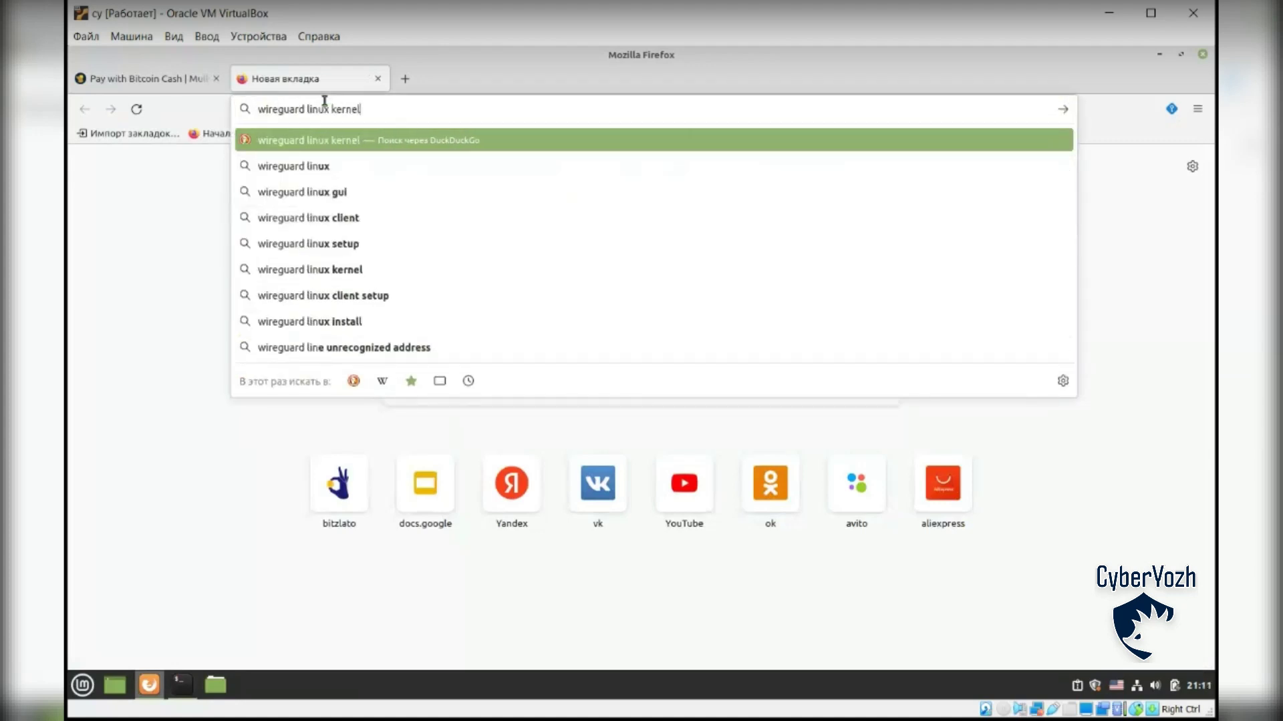
key("Return")
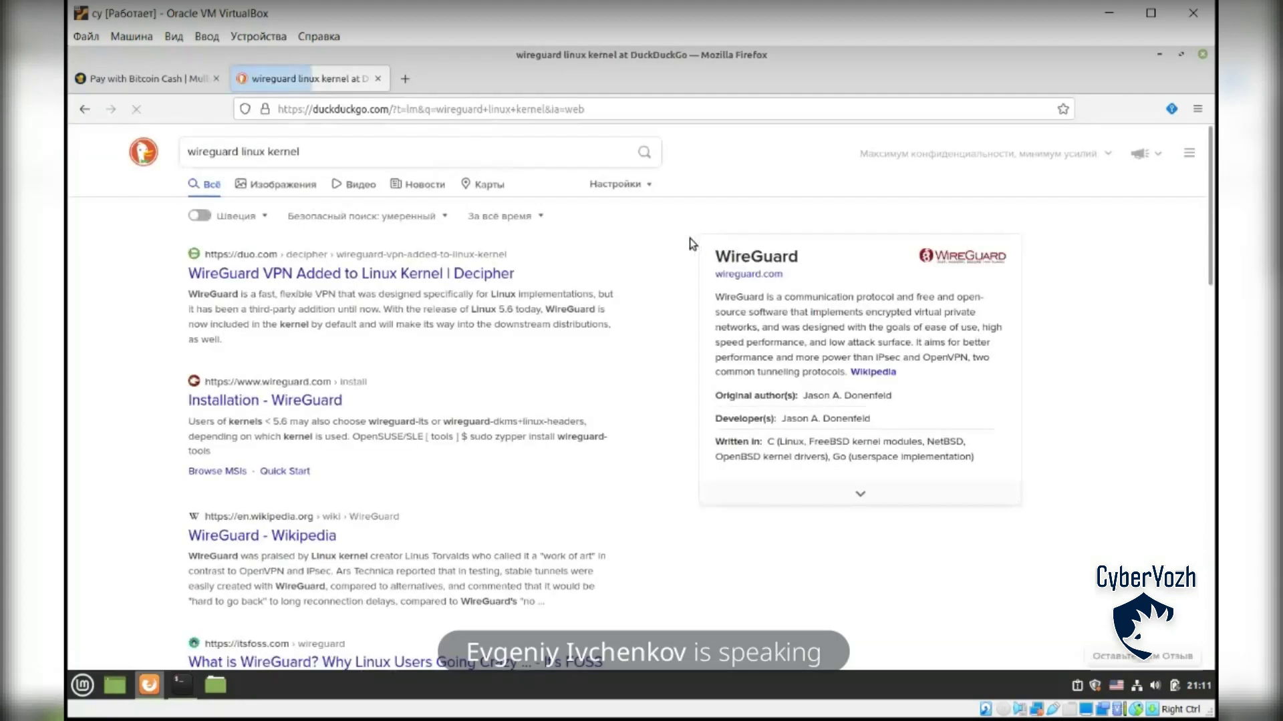
left_click_drag(470, 310, 511, 316)
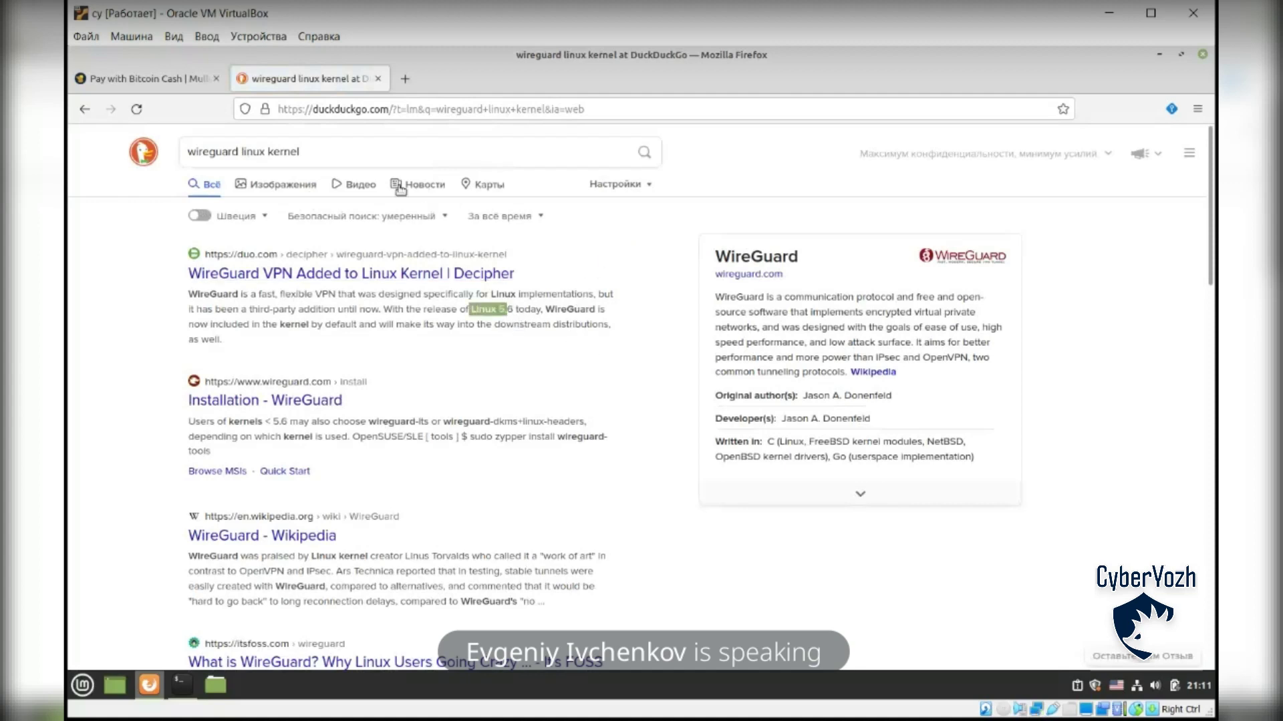
Step: Install wireguard-tools with 'sudo apt install wireguard-tools', entering the sudo password
left_click(185, 695)
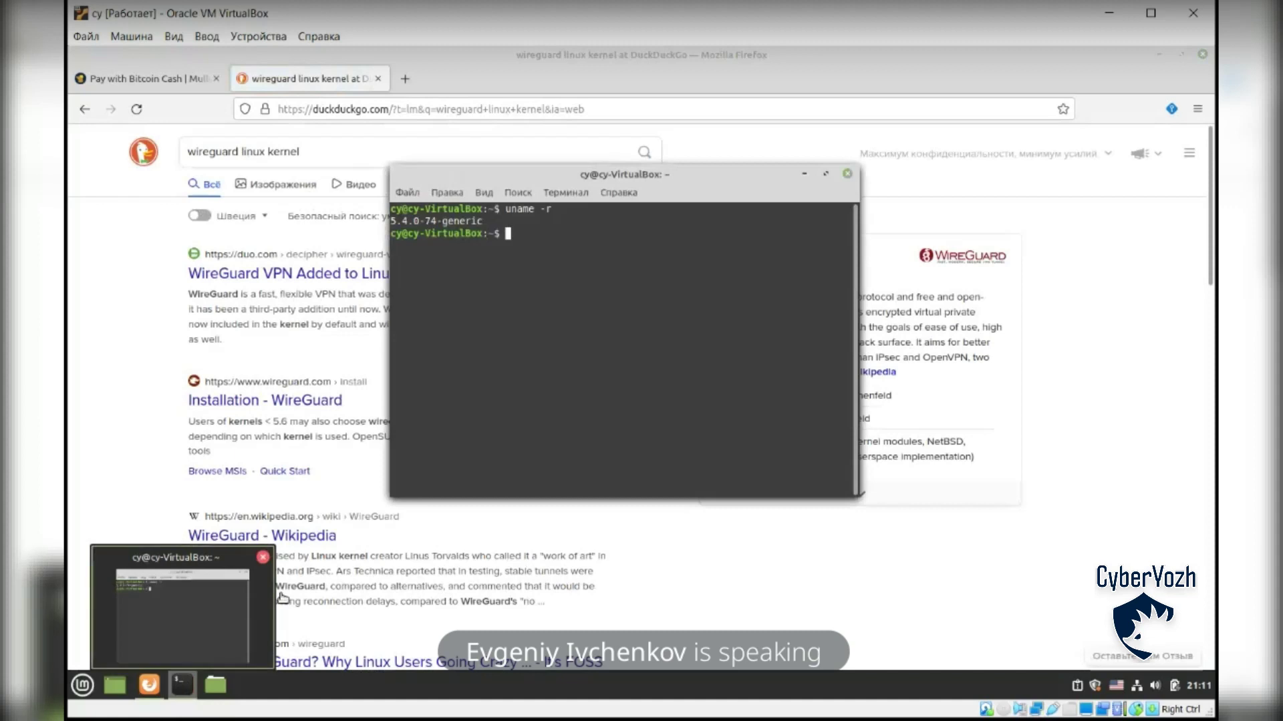
left_click_drag(621, 171, 562, 164)
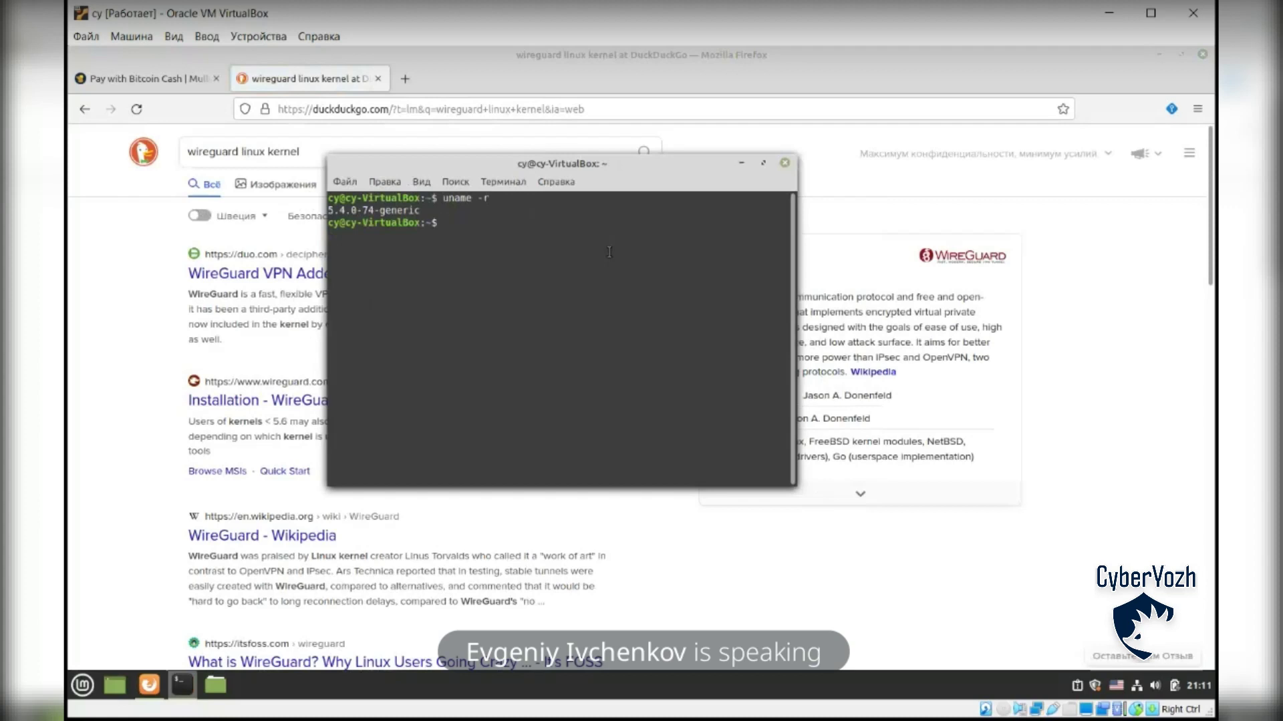
type("sudo apt install w")
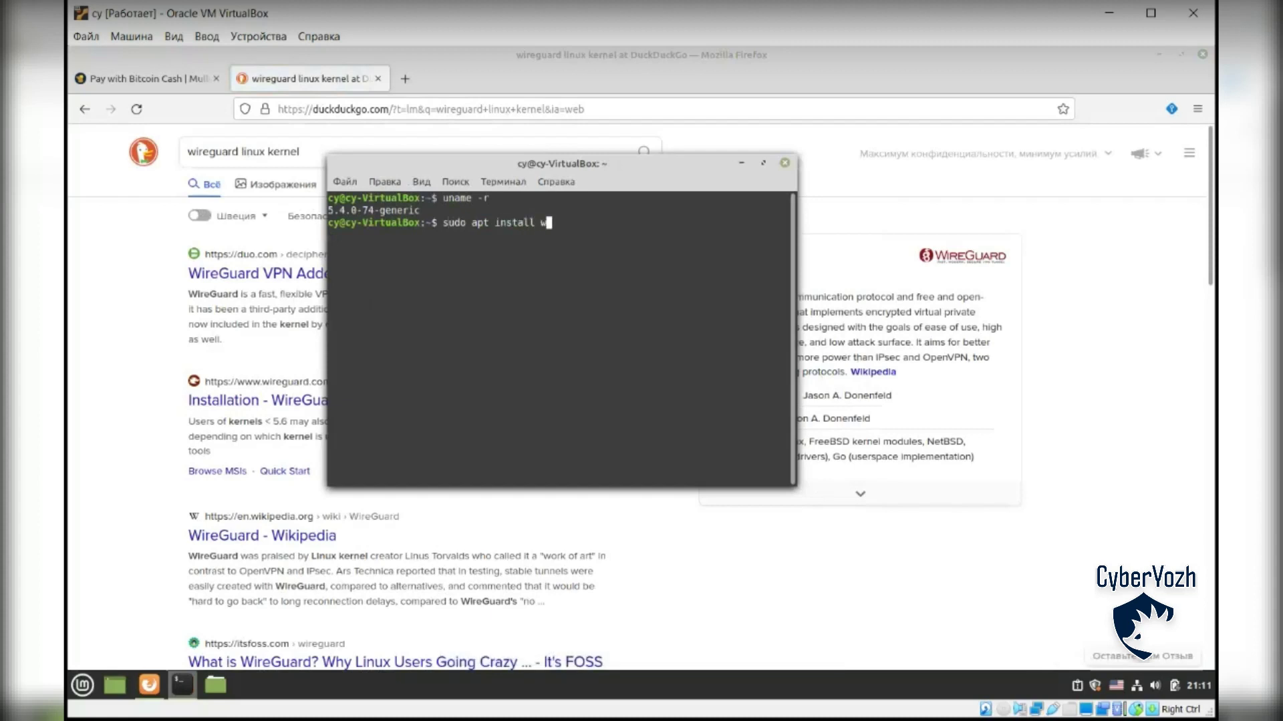
type("ireguard-tools")
key("Return")
type("********")
key("Return")
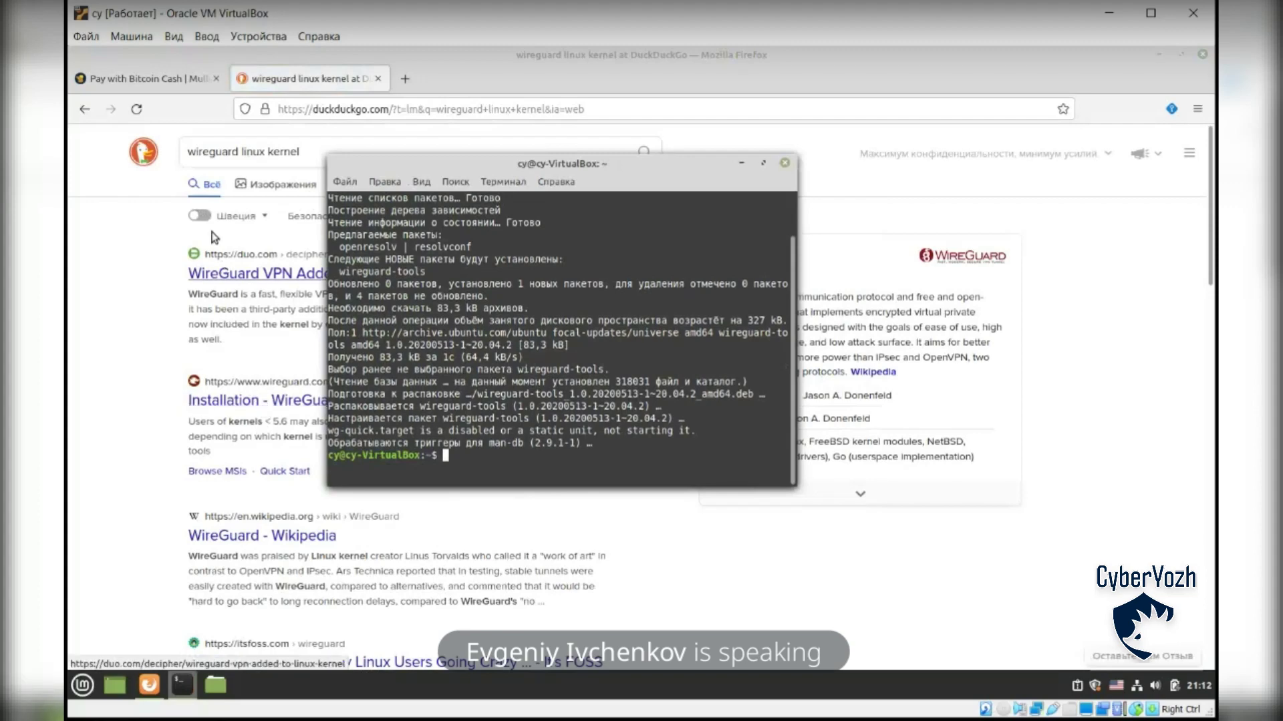
Step: Switch back to Firefox's 'Pay with Bitcoin Cash' tab
left_click(166, 84)
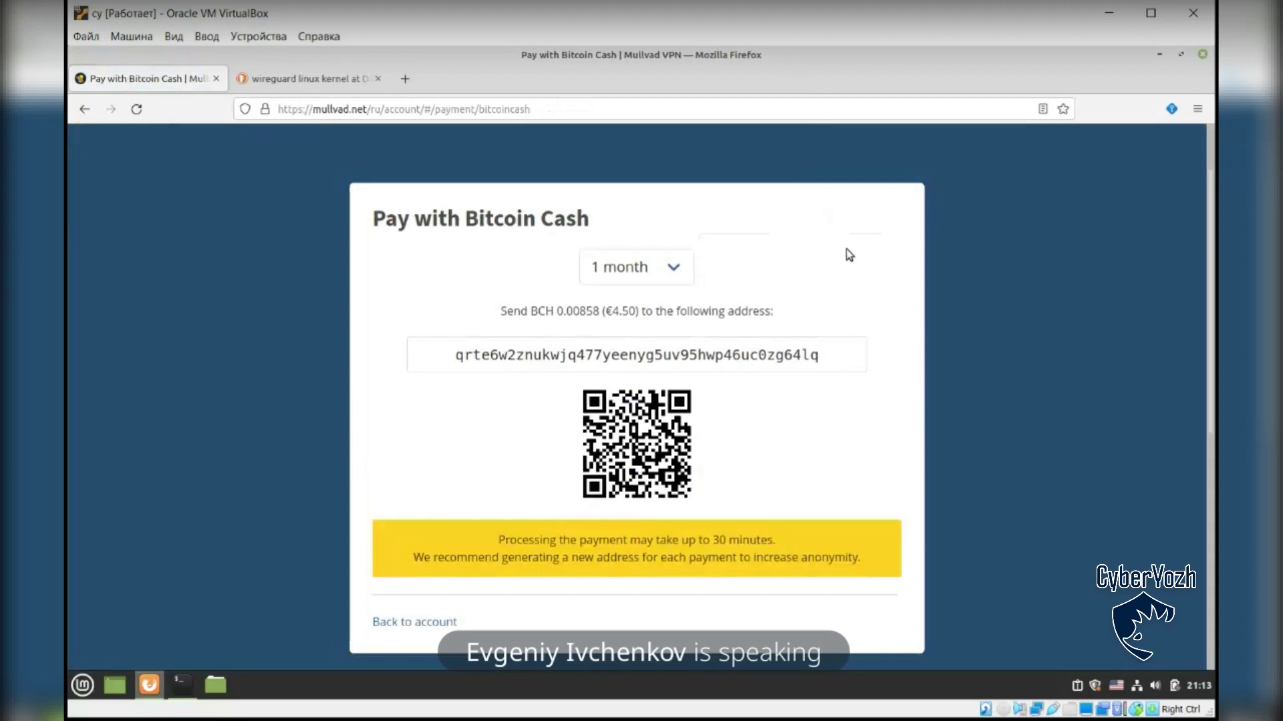
Step: Follow 'Back to account' from the Bitcoin Cash page to the My account overview
left_click(419, 623)
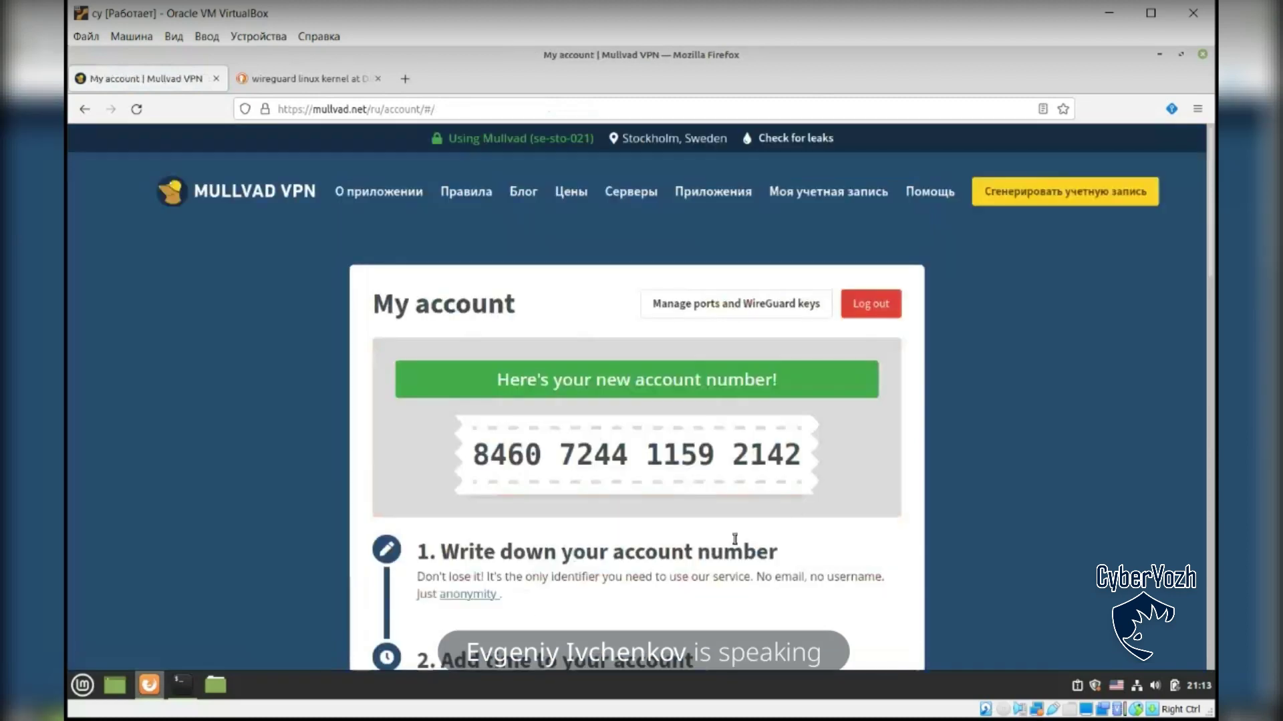
scroll(876, 444, "down", 4)
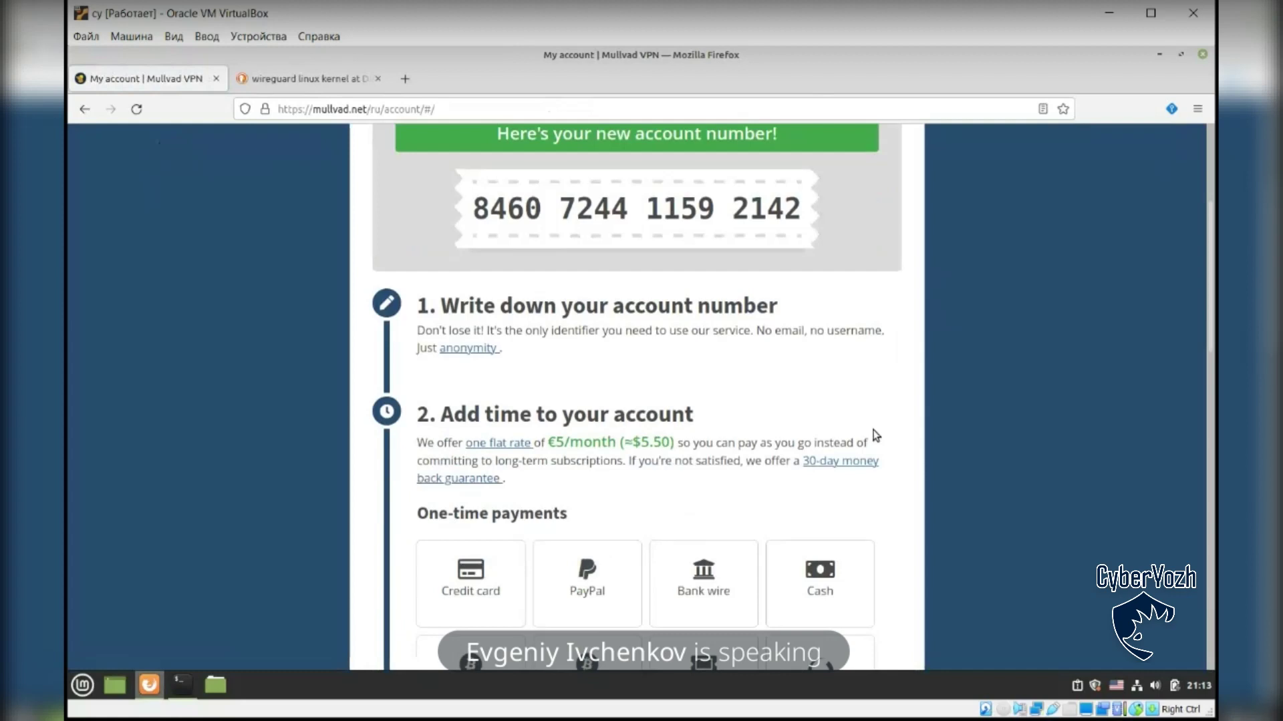
scroll(877, 435, "up", 4)
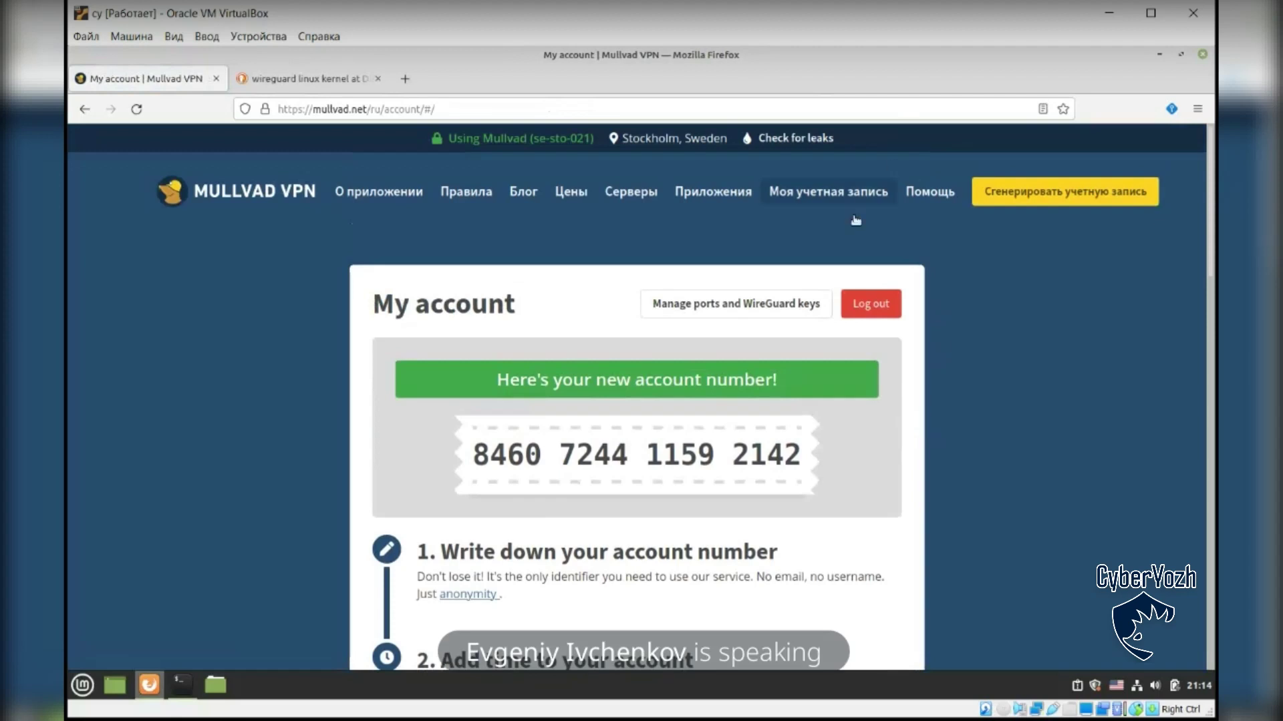
Step: View the ports and WireGuard keys page, then return to My account, paid until 19 ноября 2021
left_click(773, 302)
scroll(714, 291, "down", 2)
scroll(714, 291, "down", 2)
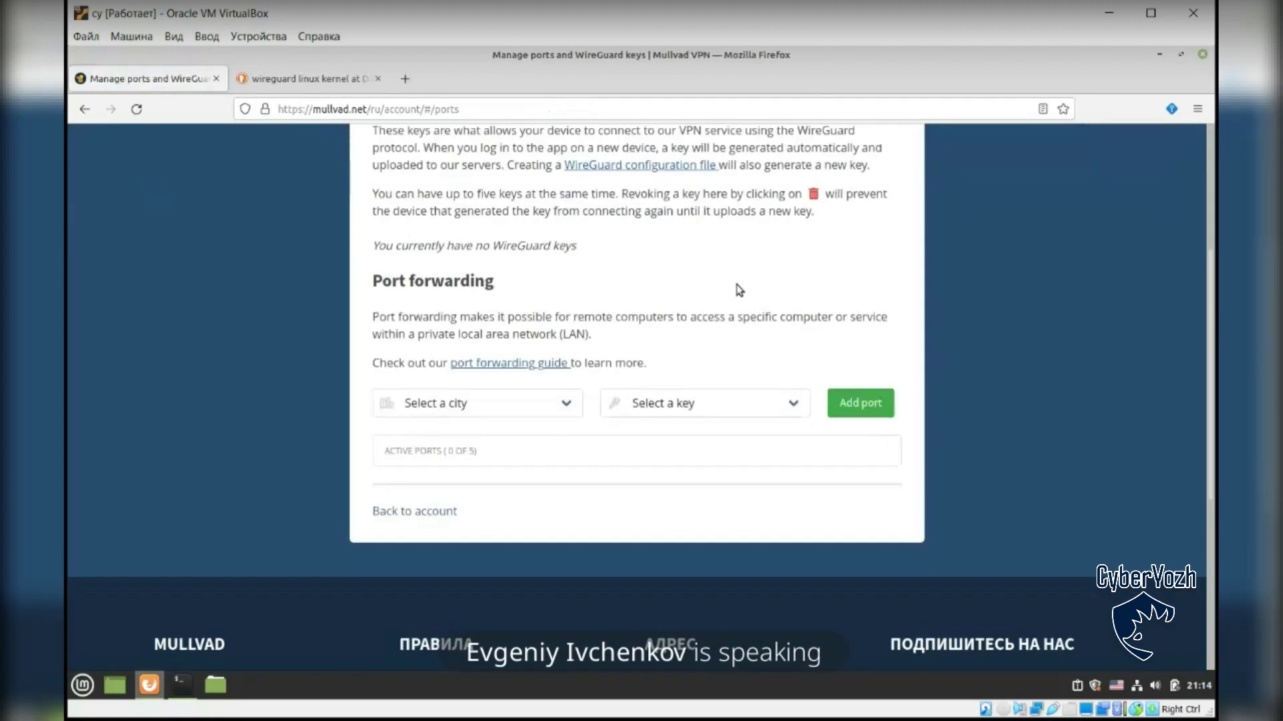
scroll(735, 289, "up", 4)
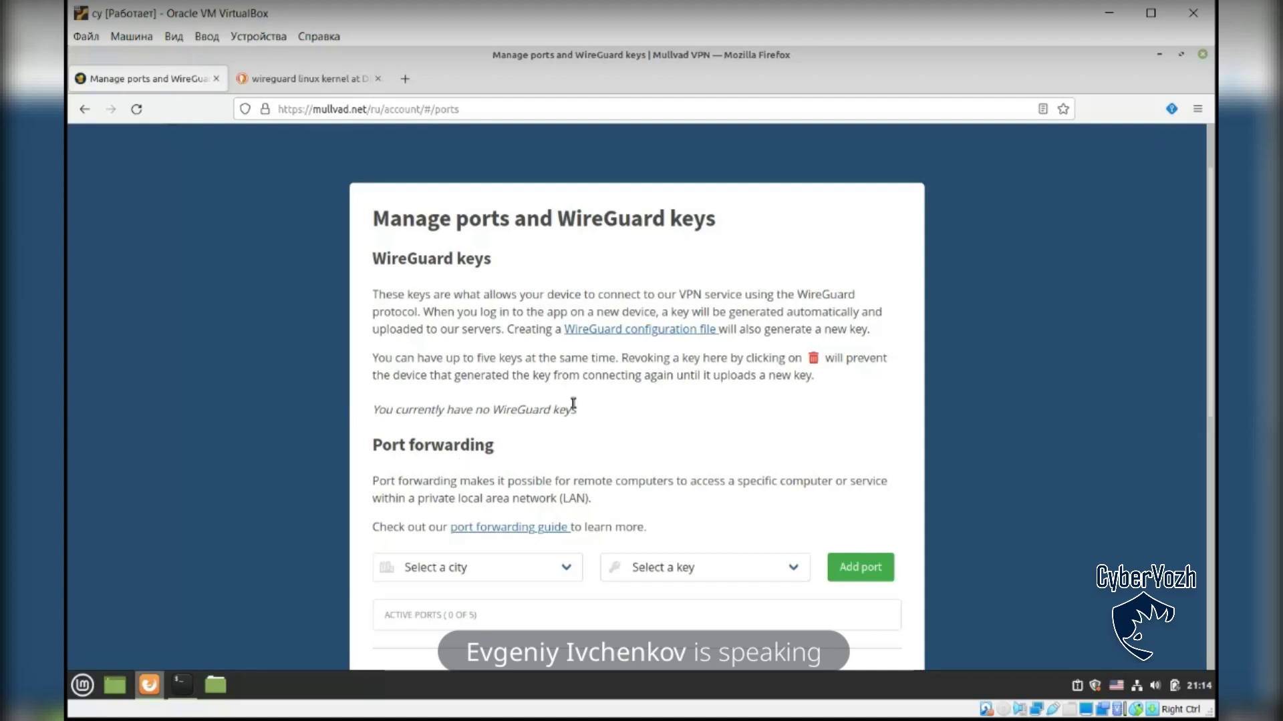
scroll(612, 391, "up", 2)
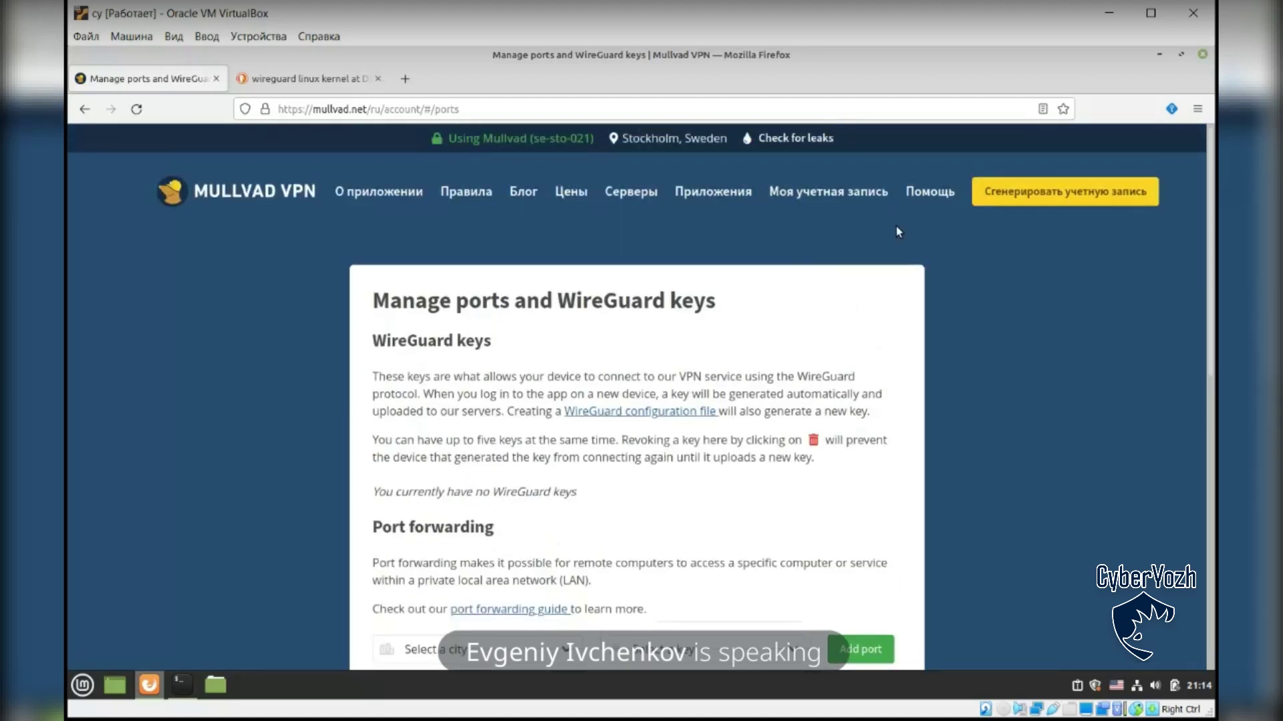
left_click(869, 194)
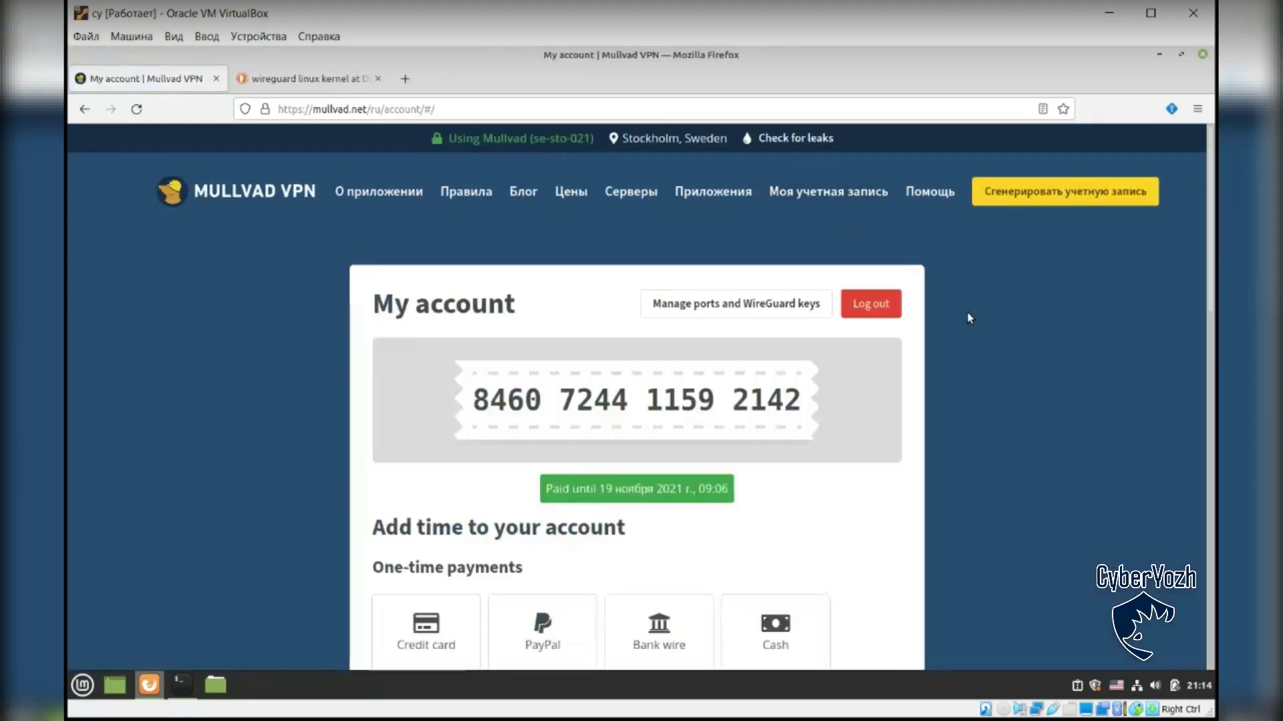
scroll(968, 332, "down", 10)
scroll(961, 330, "up", 9)
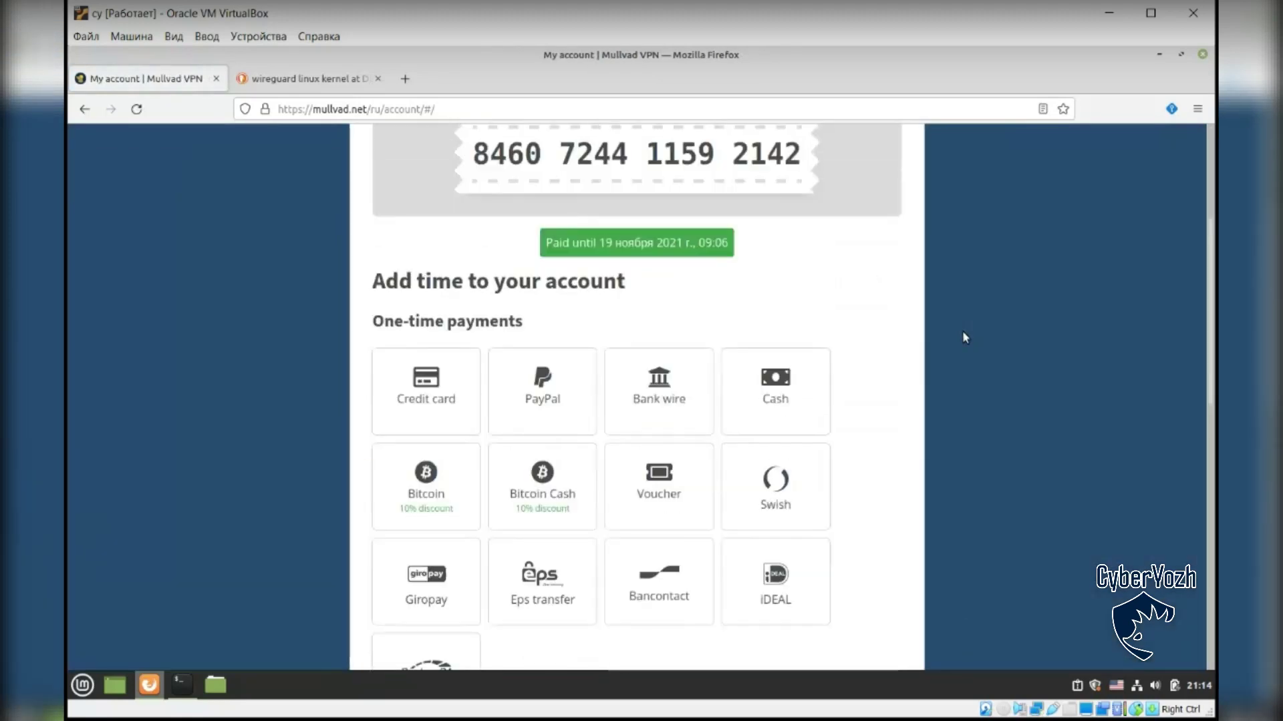
scroll(949, 336, "up", 2)
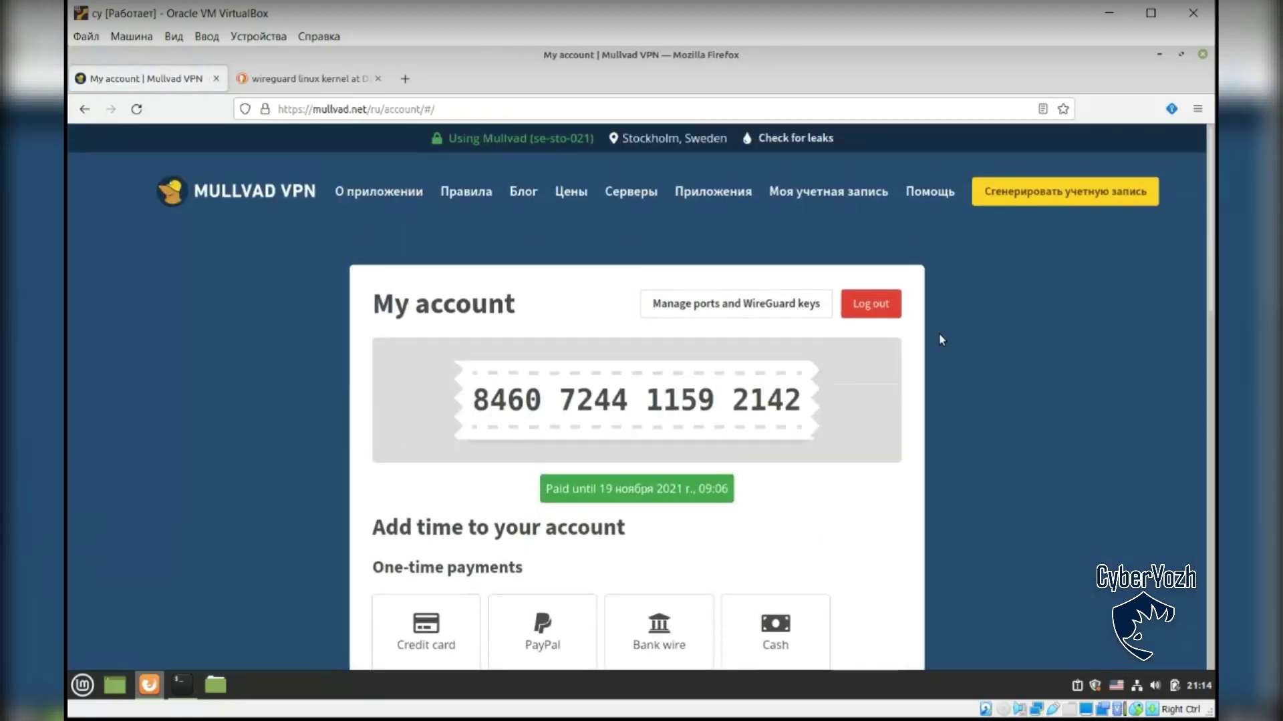
left_click_drag(589, 489, 688, 491)
left_click(688, 491)
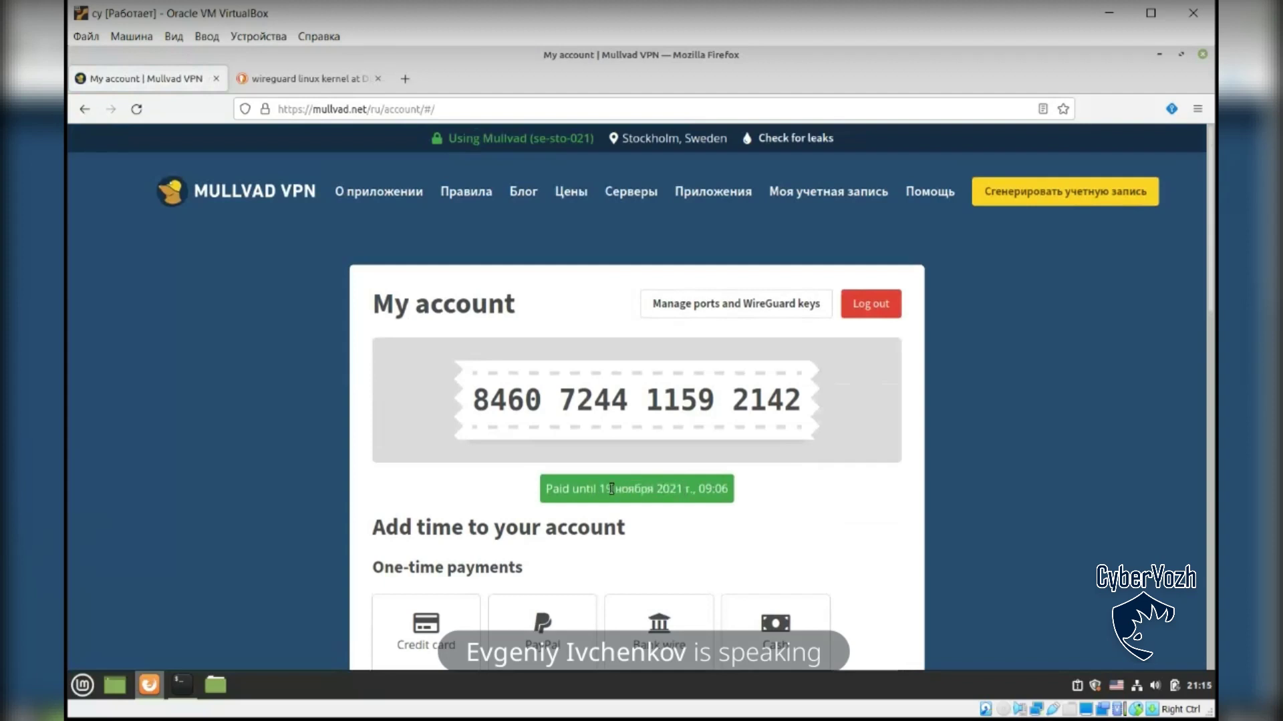
left_click_drag(552, 490, 731, 491)
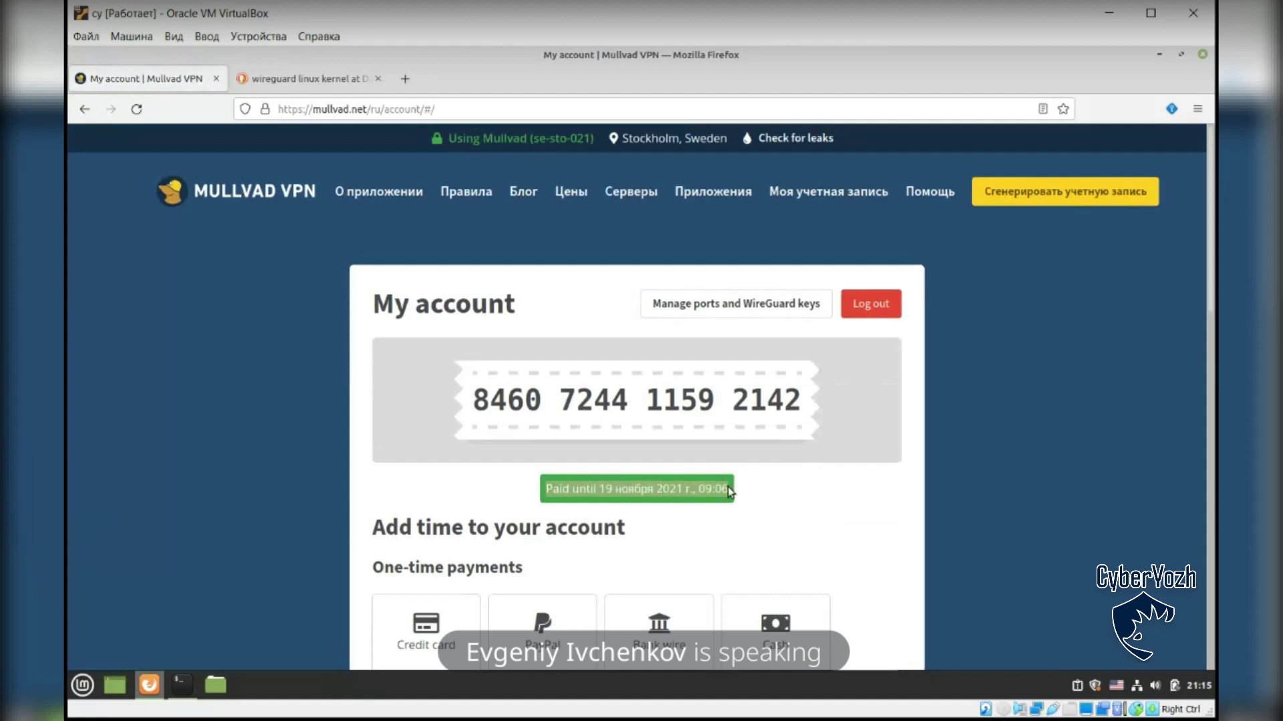
left_click(732, 491)
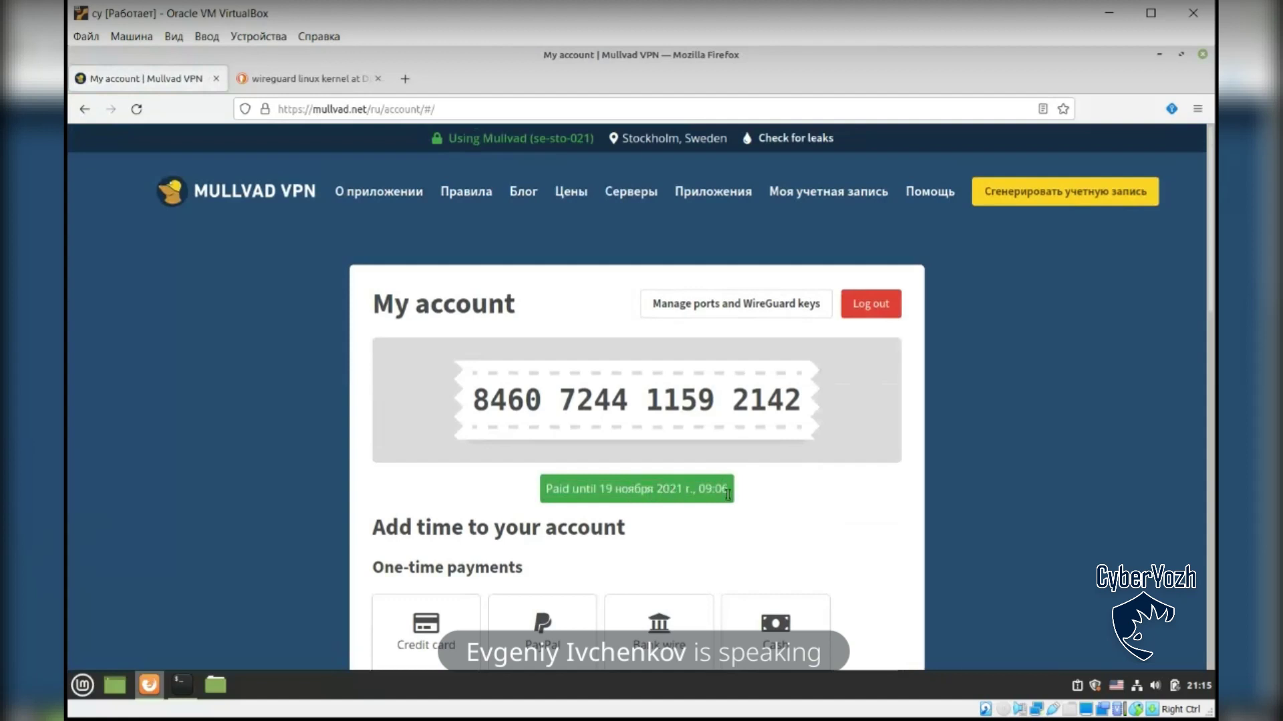
scroll(748, 478, "down", 2)
scroll(750, 401, "up", 2)
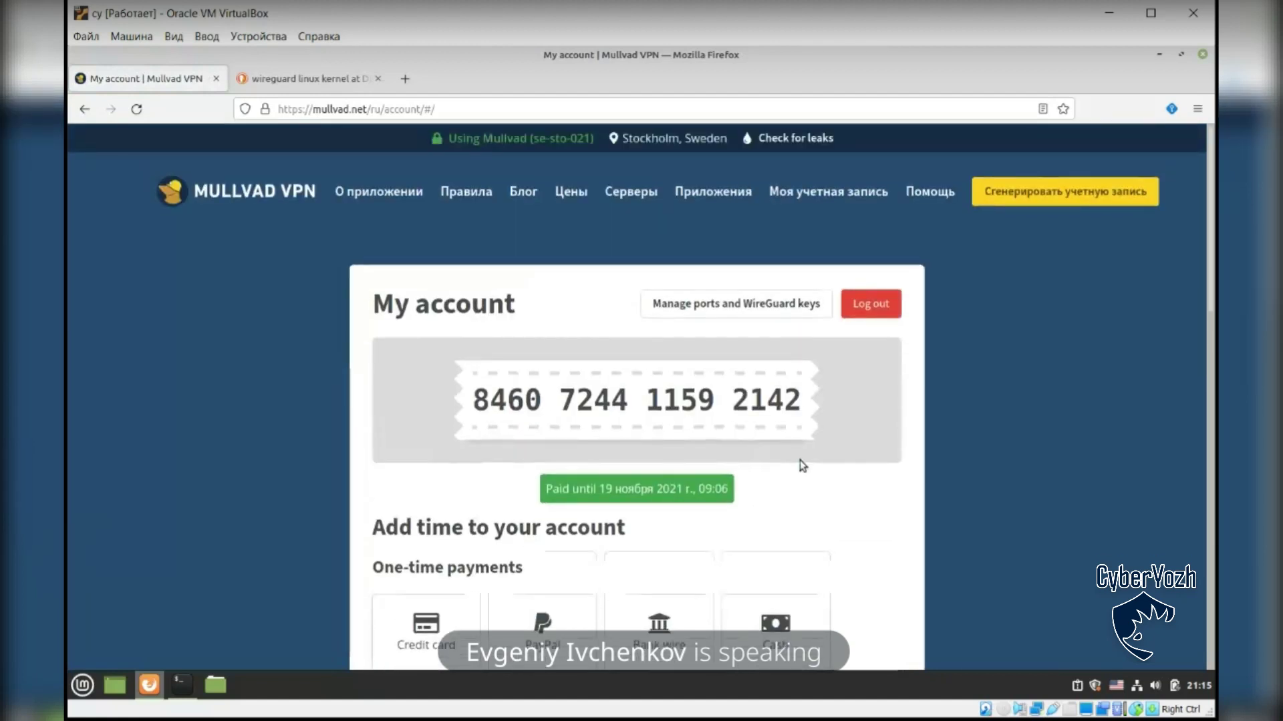
scroll(769, 332, "down", 6)
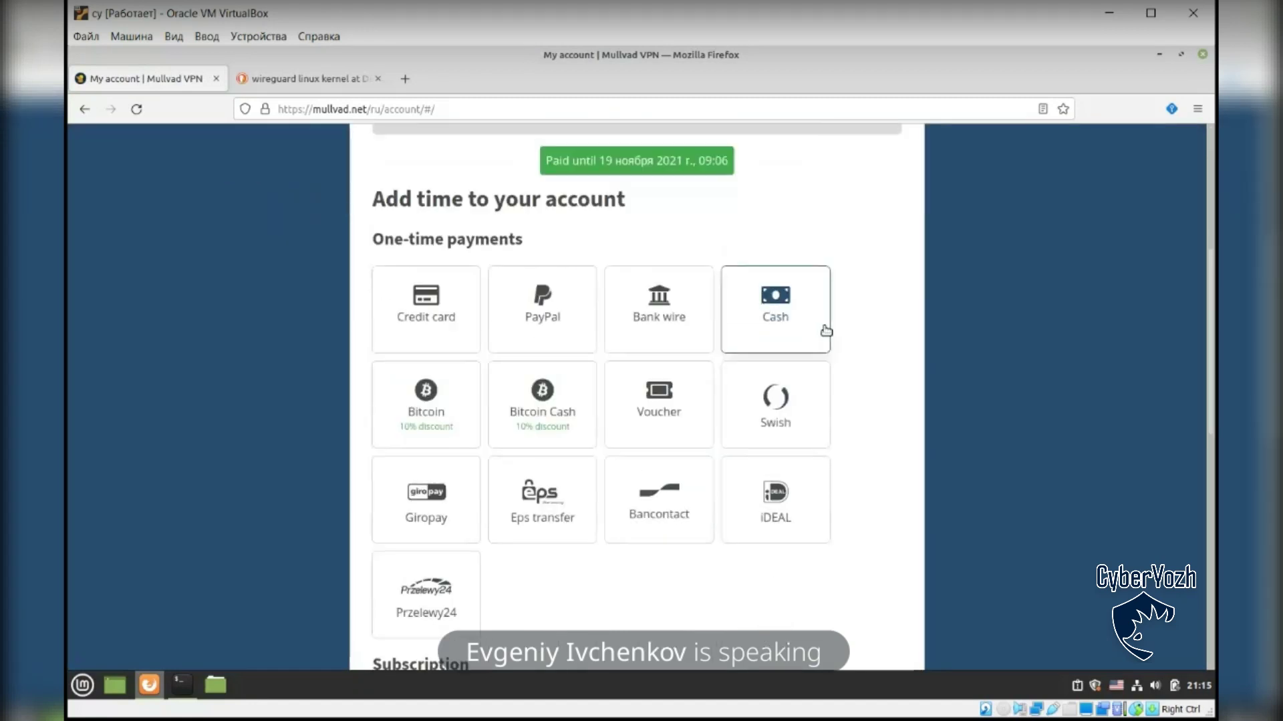
scroll(886, 392, "up", 6)
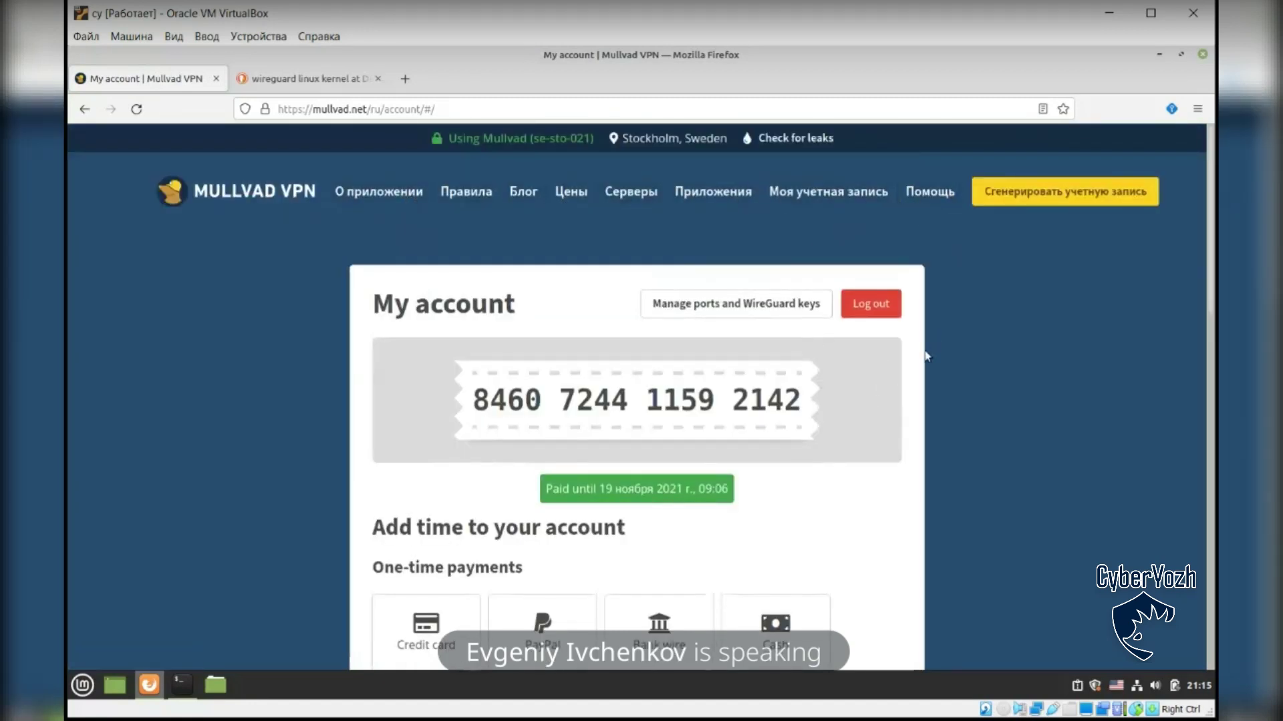
scroll(926, 352, "down", 6)
Step: Open Mullvad's Linux download page ('Приложения') in a new tab, view it, then return to My account
scroll(903, 355, "down", 3)
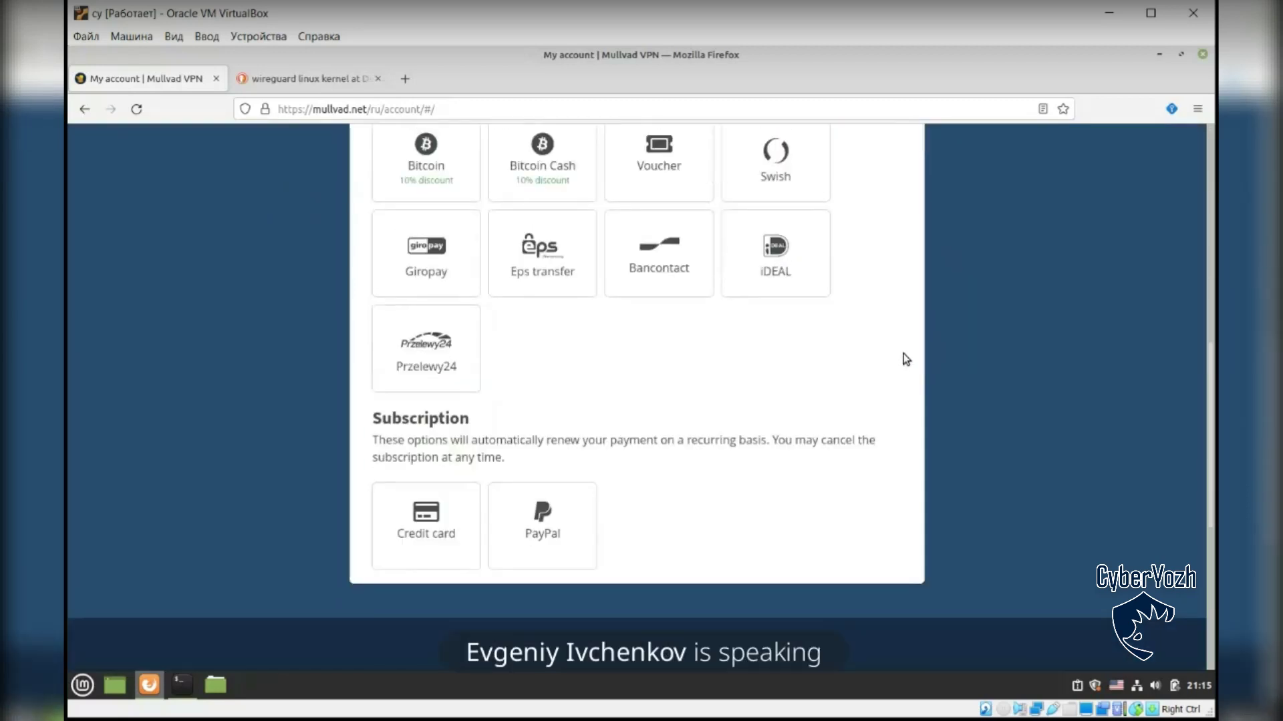
scroll(904, 354, "up", 7)
scroll(907, 360, "up", 2)
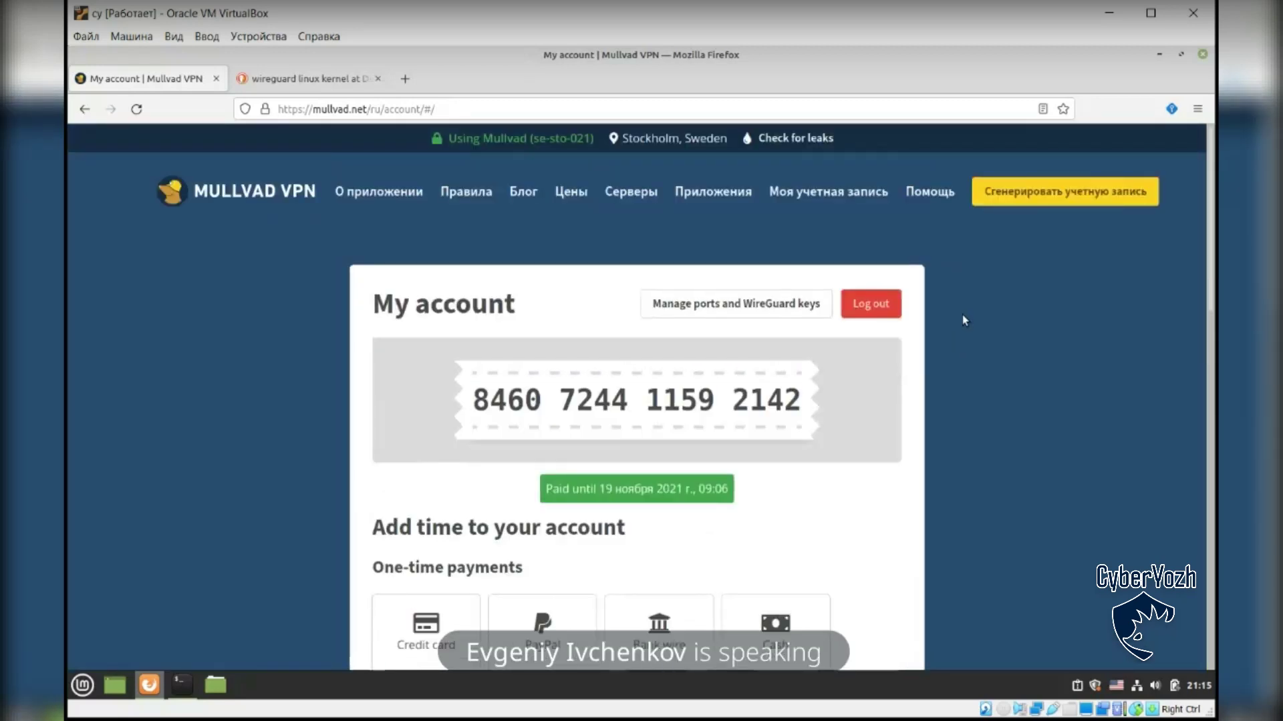
middle_click(711, 201)
left_click(290, 72)
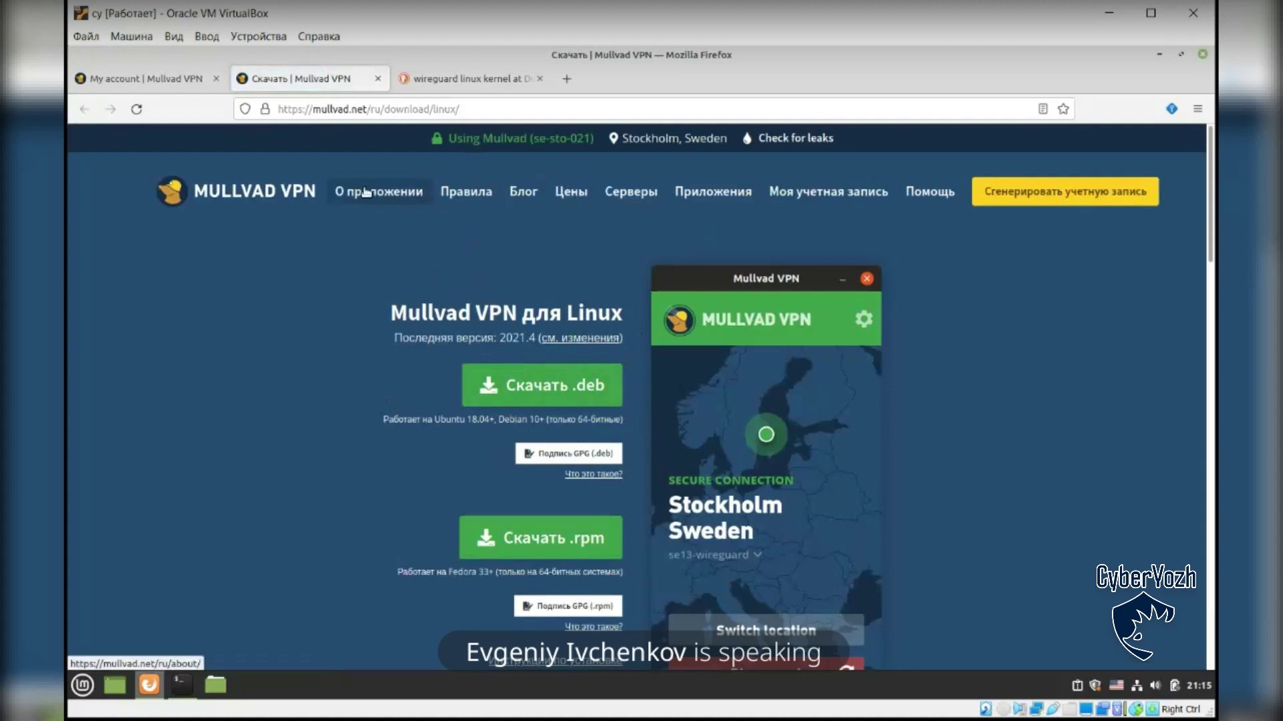
left_click(170, 87)
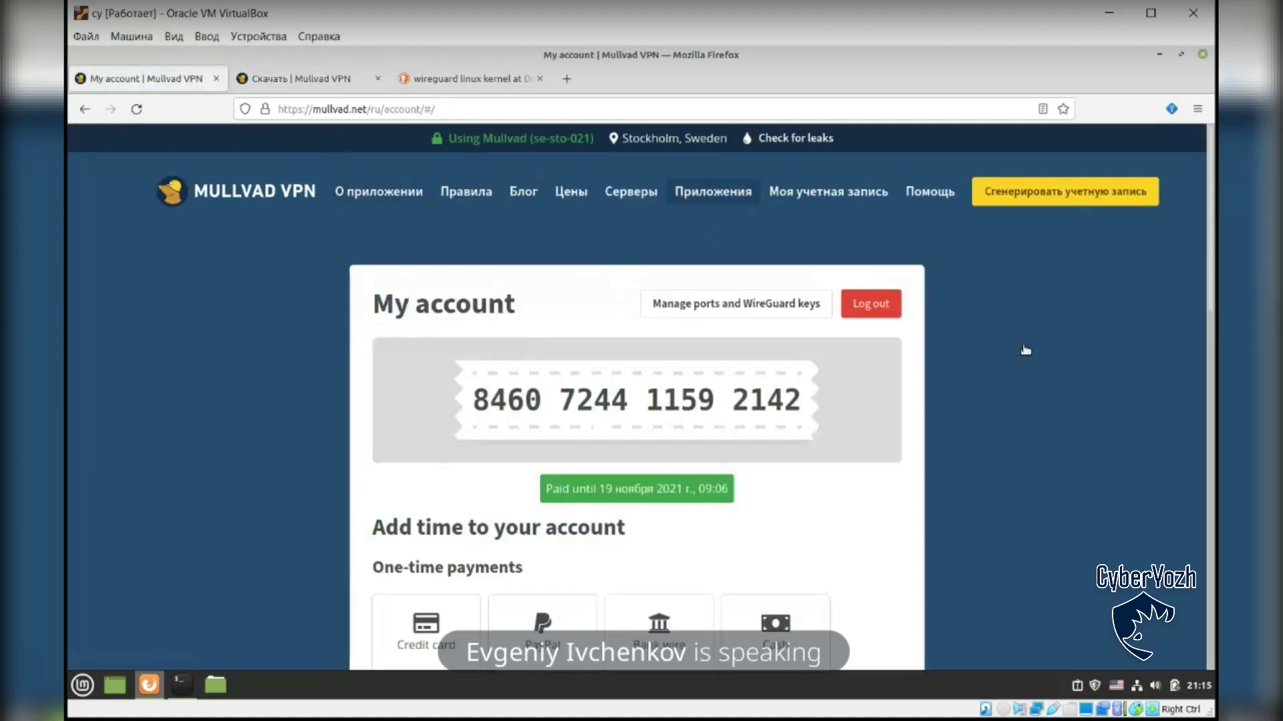
Step: Go to Manage ports and WireGuard keys and open the Linux WireGuard configuration file generator
left_click(776, 305)
scroll(892, 286, "down", 5)
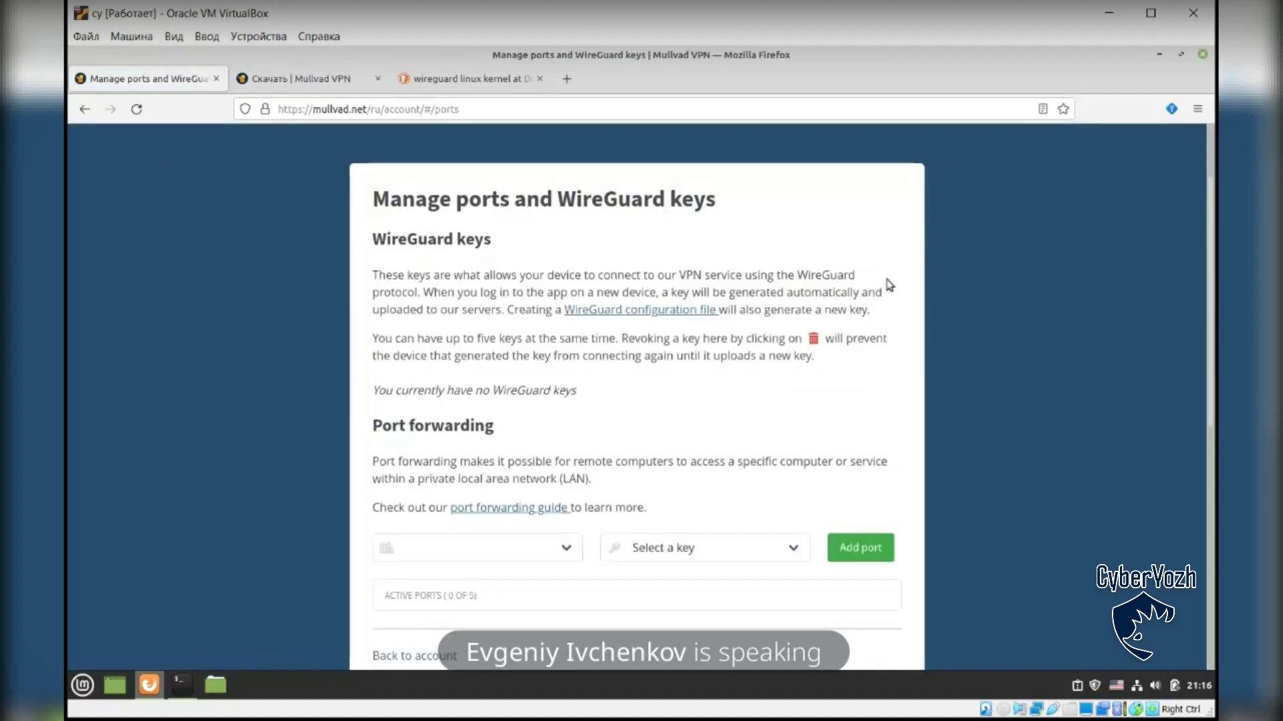
scroll(902, 301, "up", 5)
scroll(909, 307, "down", 3)
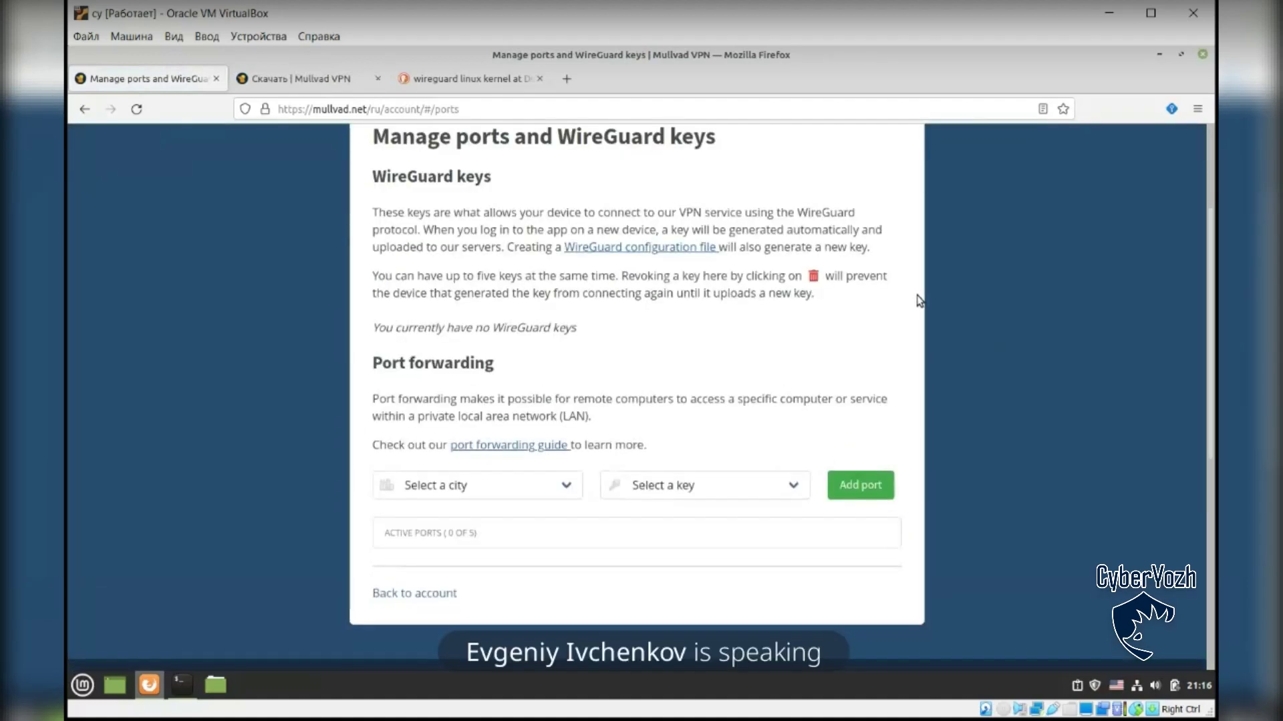
scroll(568, 254, "up", 3)
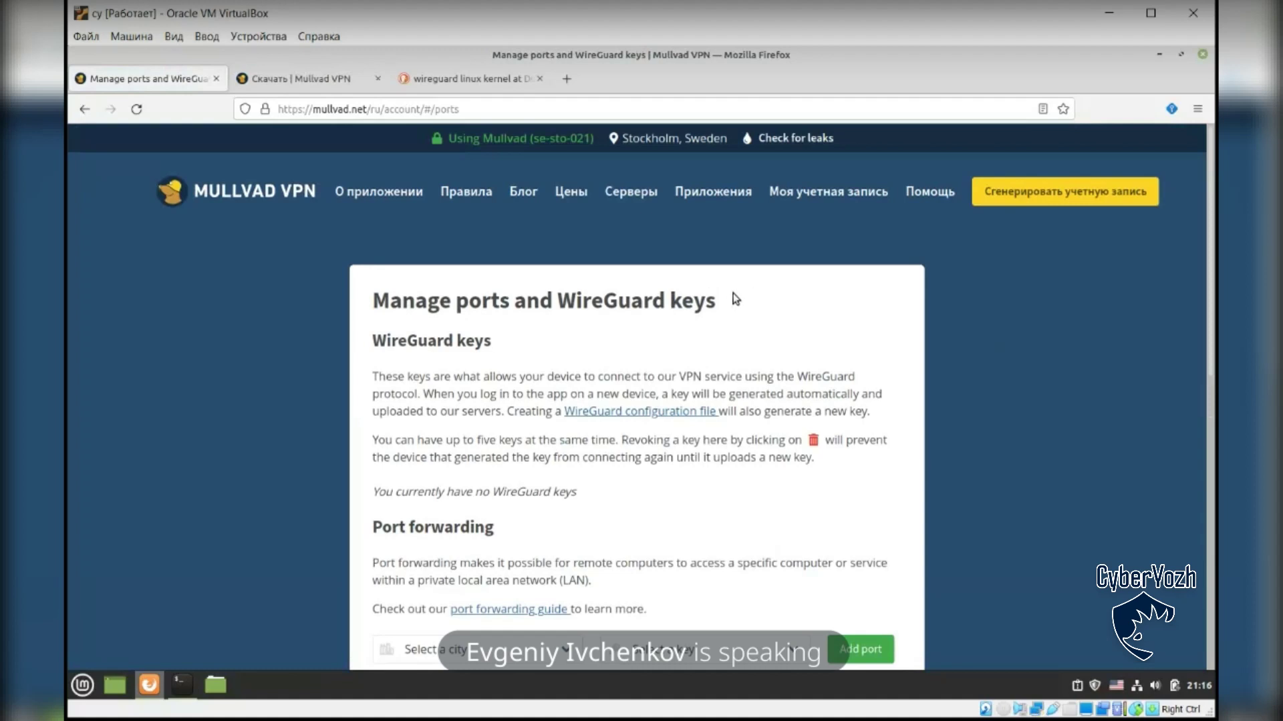
left_click(634, 415)
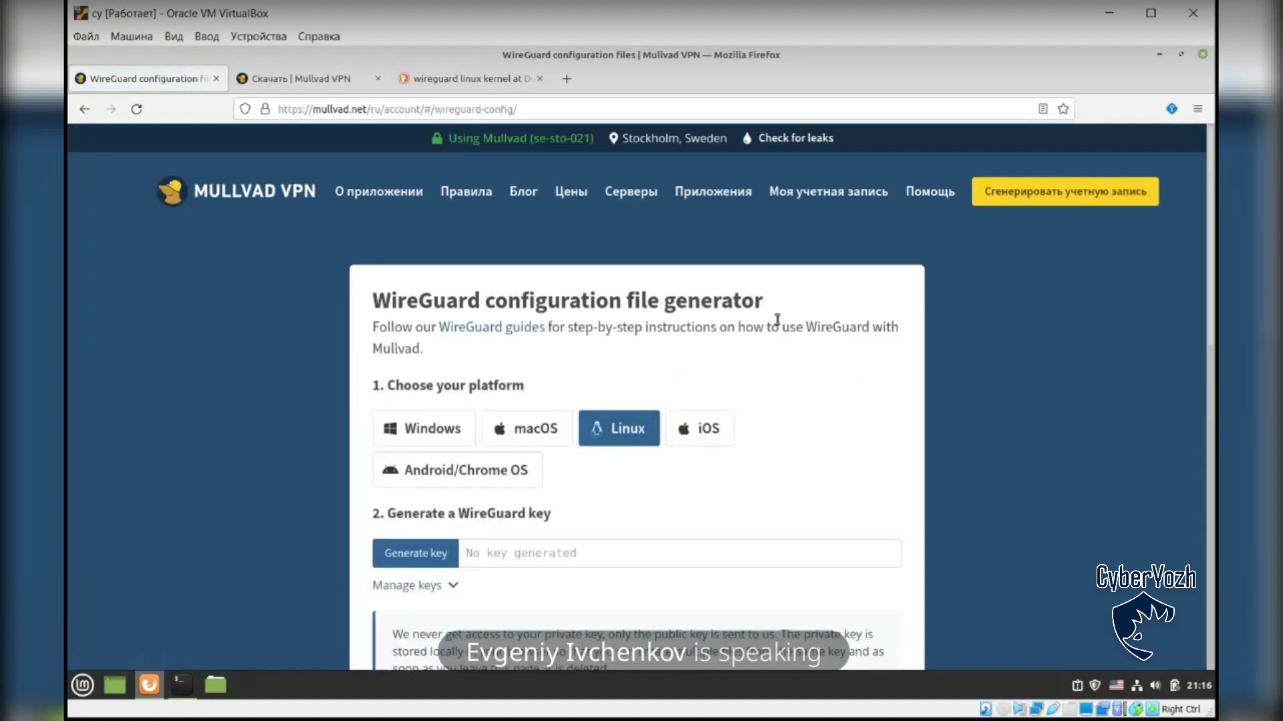
scroll(795, 314, "down", 3)
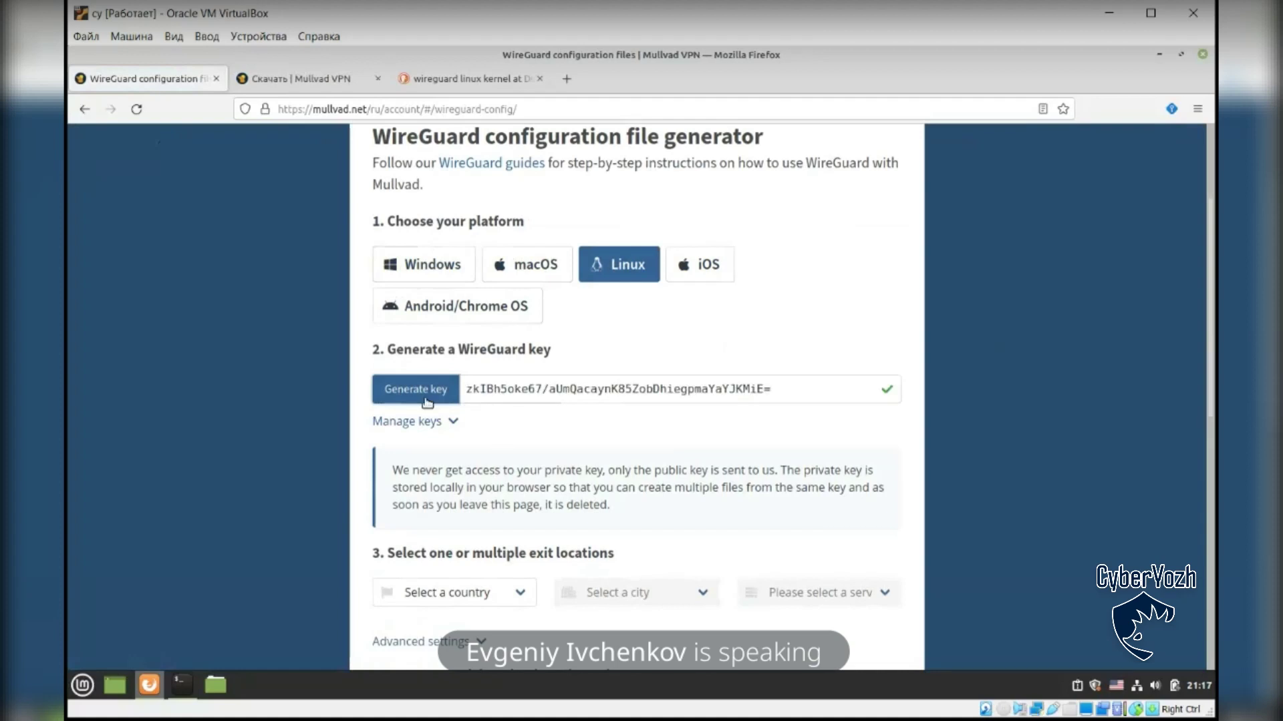
left_click_drag(466, 388, 784, 388)
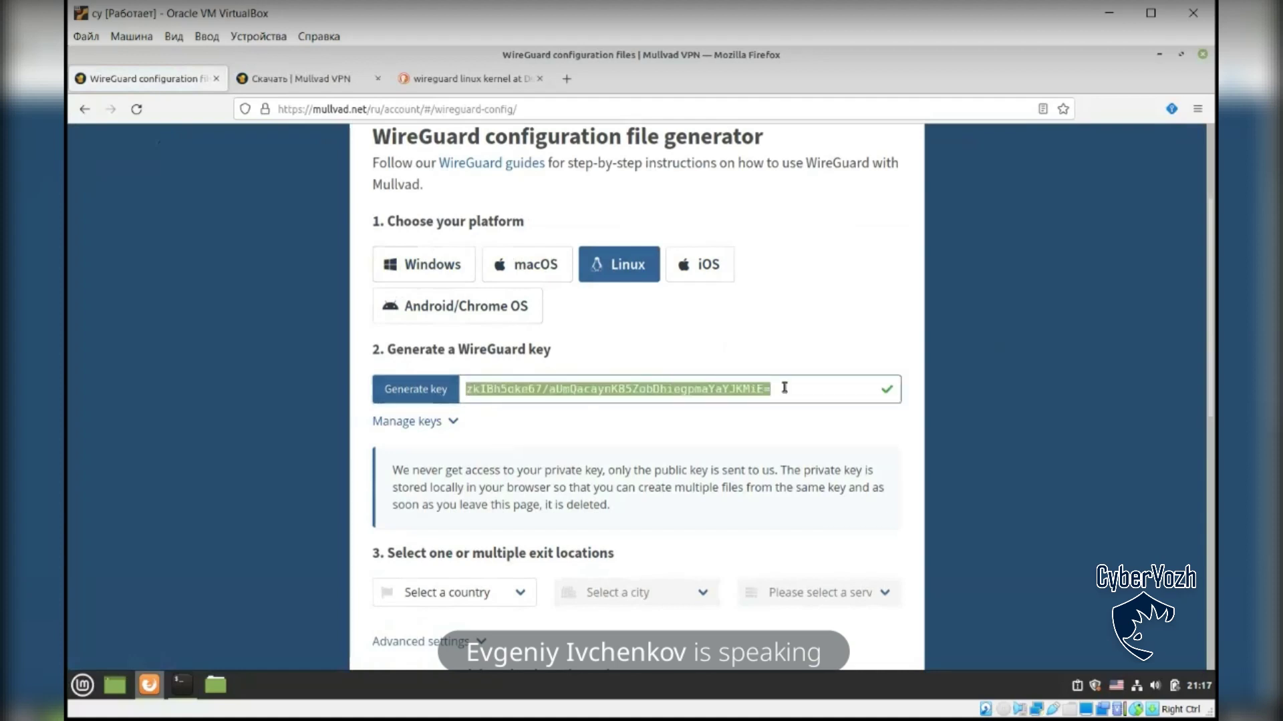
left_click(765, 327)
scroll(886, 332, "down", 3)
scroll(885, 332, "up", 3)
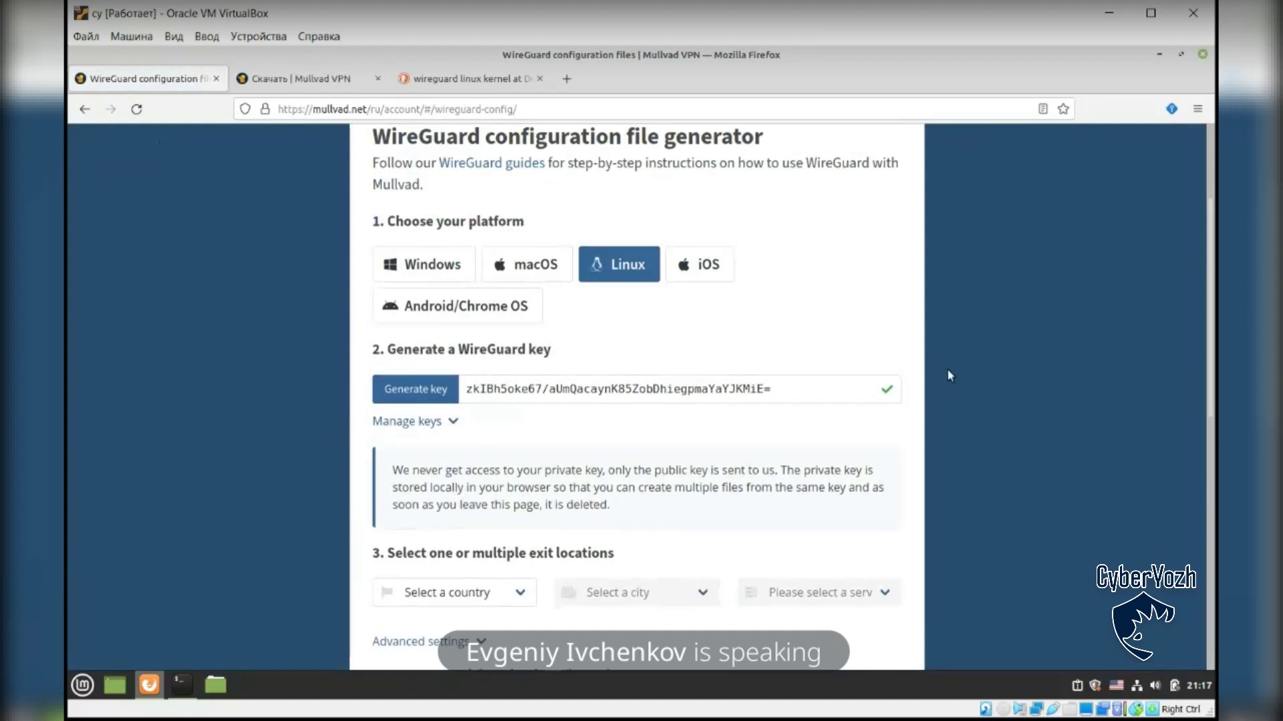
scroll(950, 367, "down", 3)
scroll(935, 334, "up", 2)
scroll(914, 328, "up", 1)
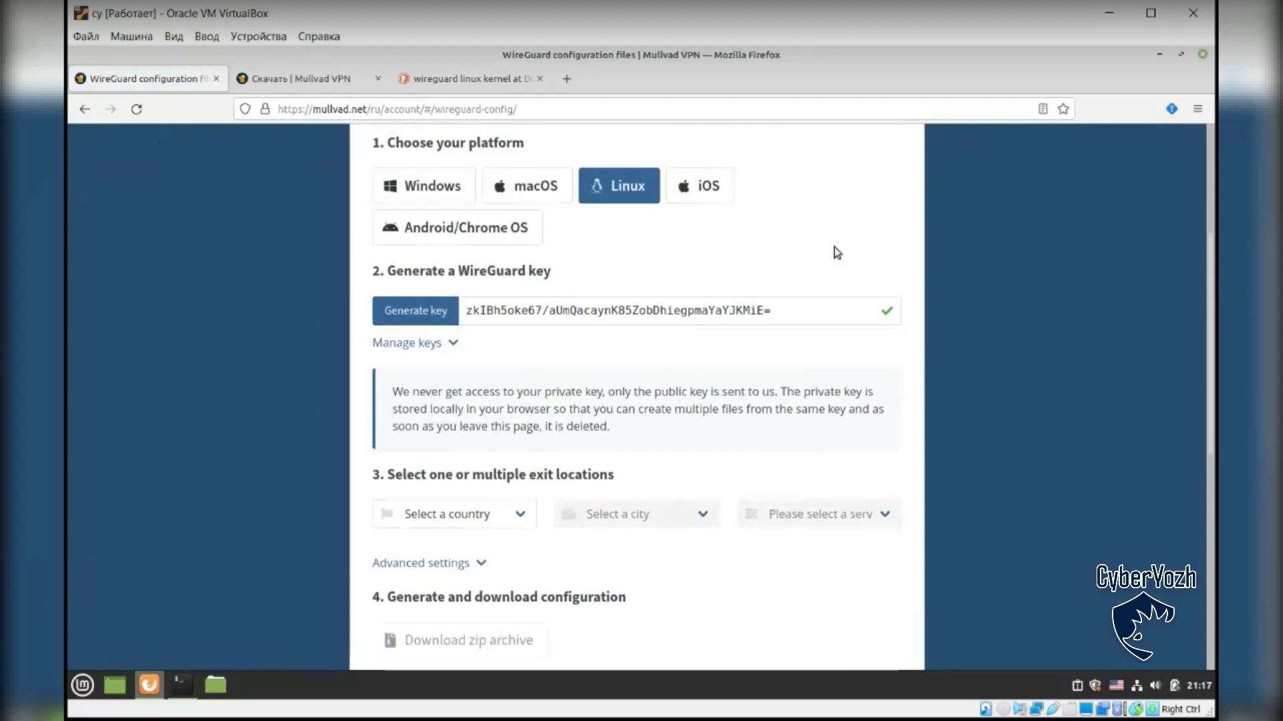
Step: Highlight the exit-locations step heading in the WireGuard generator
scroll(834, 246, "up", 3)
scroll(735, 414, "down", 5)
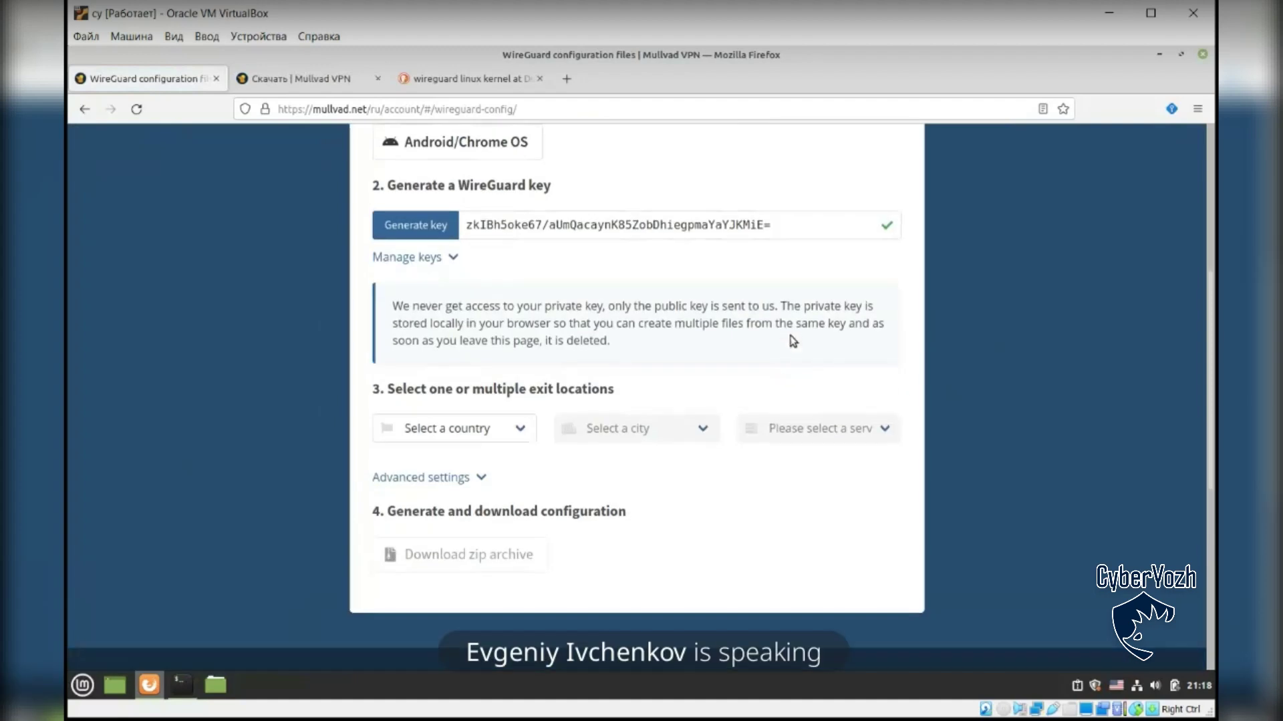
left_click(510, 435)
left_click(510, 435)
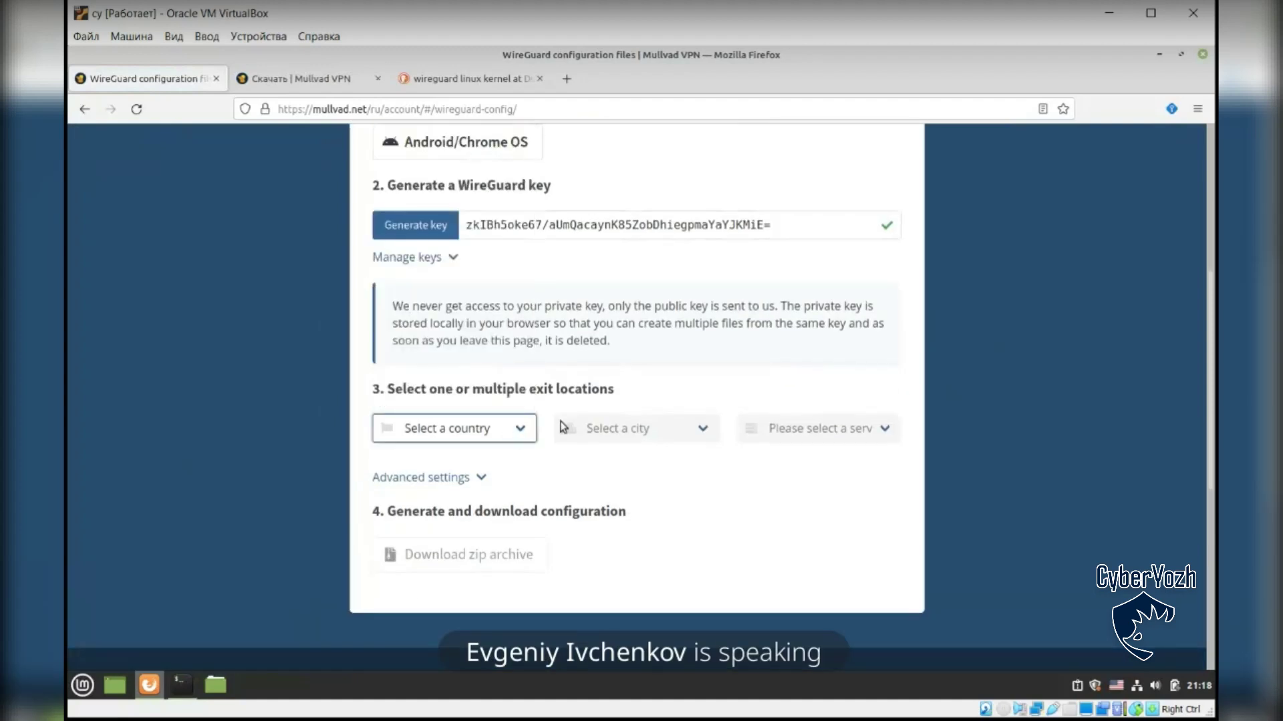
left_click_drag(388, 389, 611, 387)
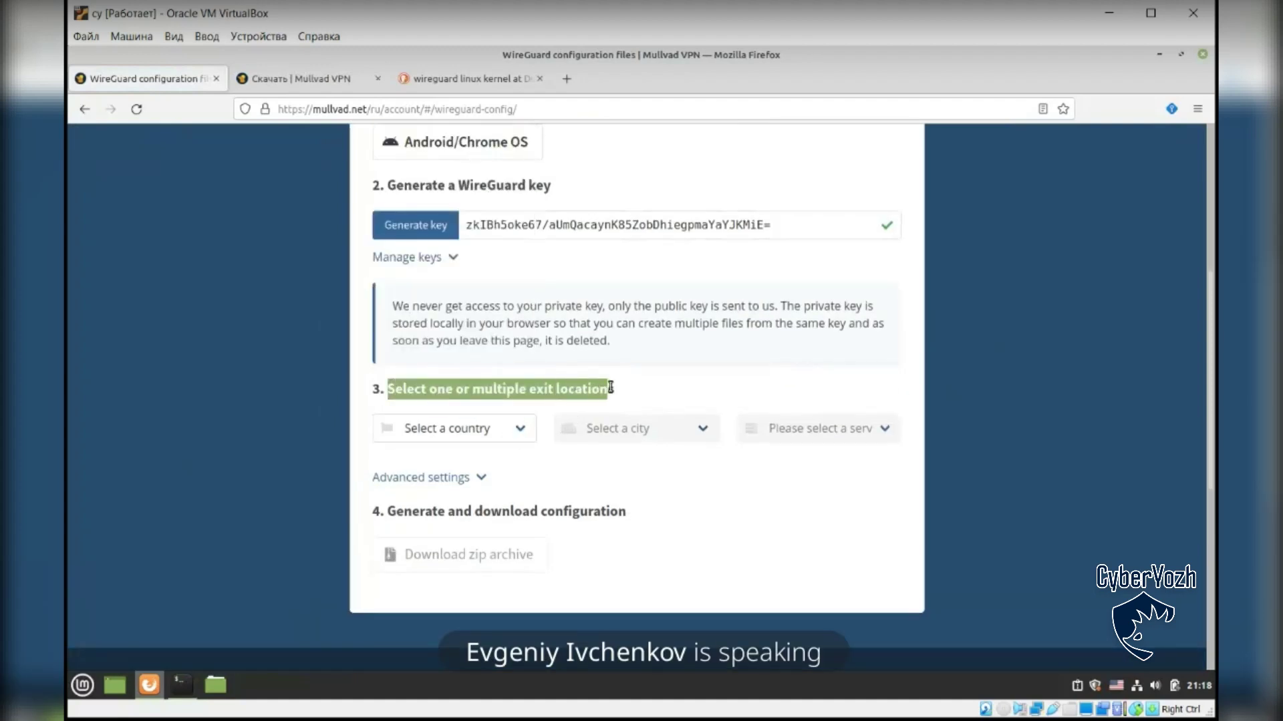
left_click(568, 390)
left_click_drag(389, 389, 598, 388)
left_click(619, 383)
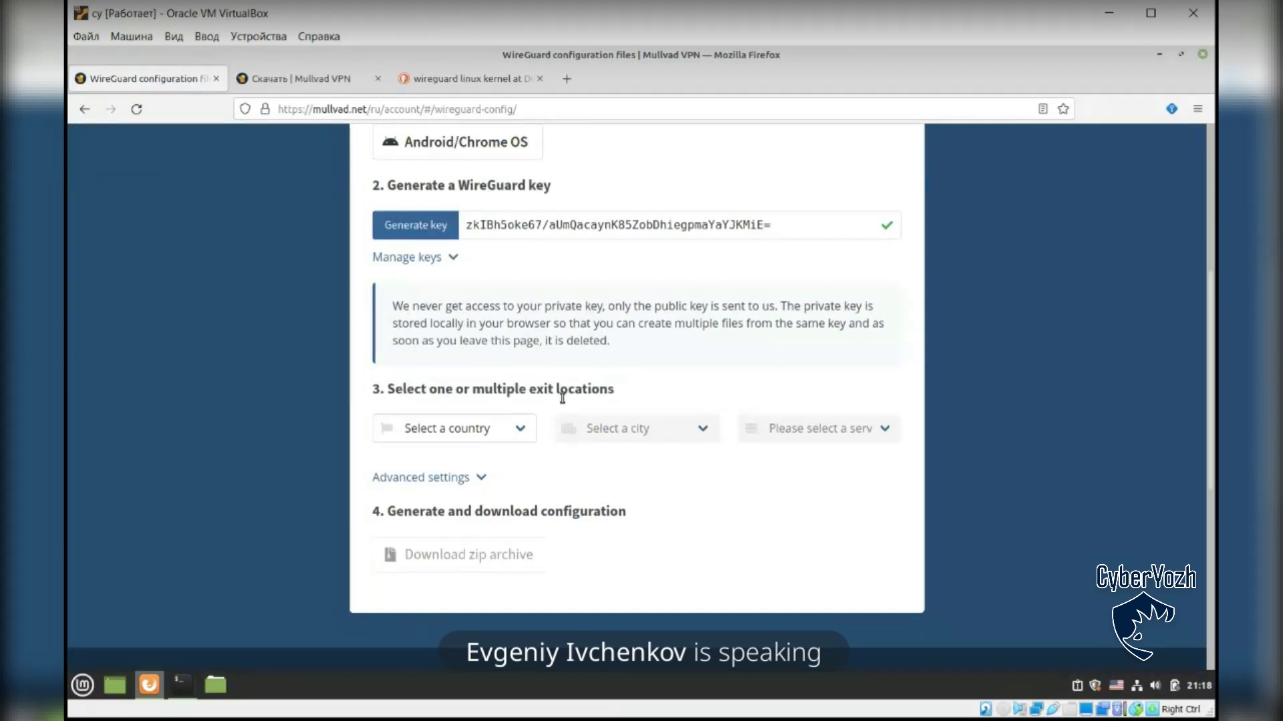
Step: Set the exit location to Denmark, Copenhagen, server dk7-wireguard
left_click(519, 429)
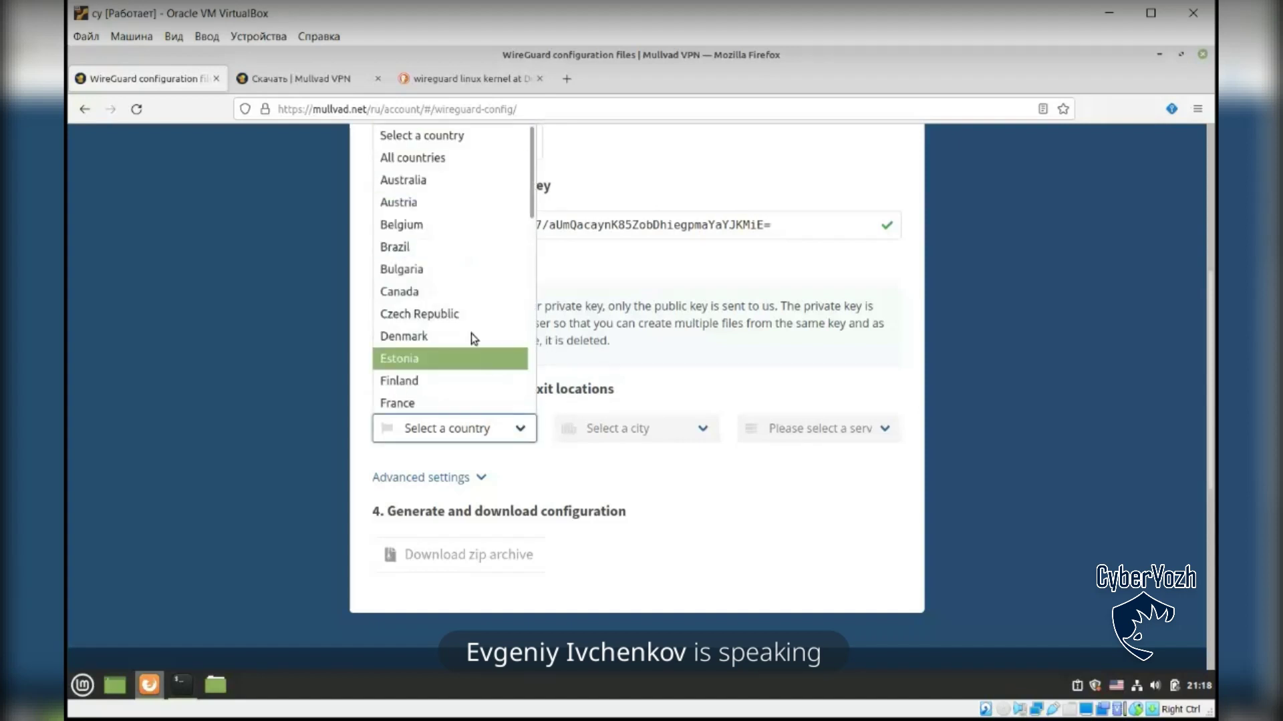
left_click(438, 336)
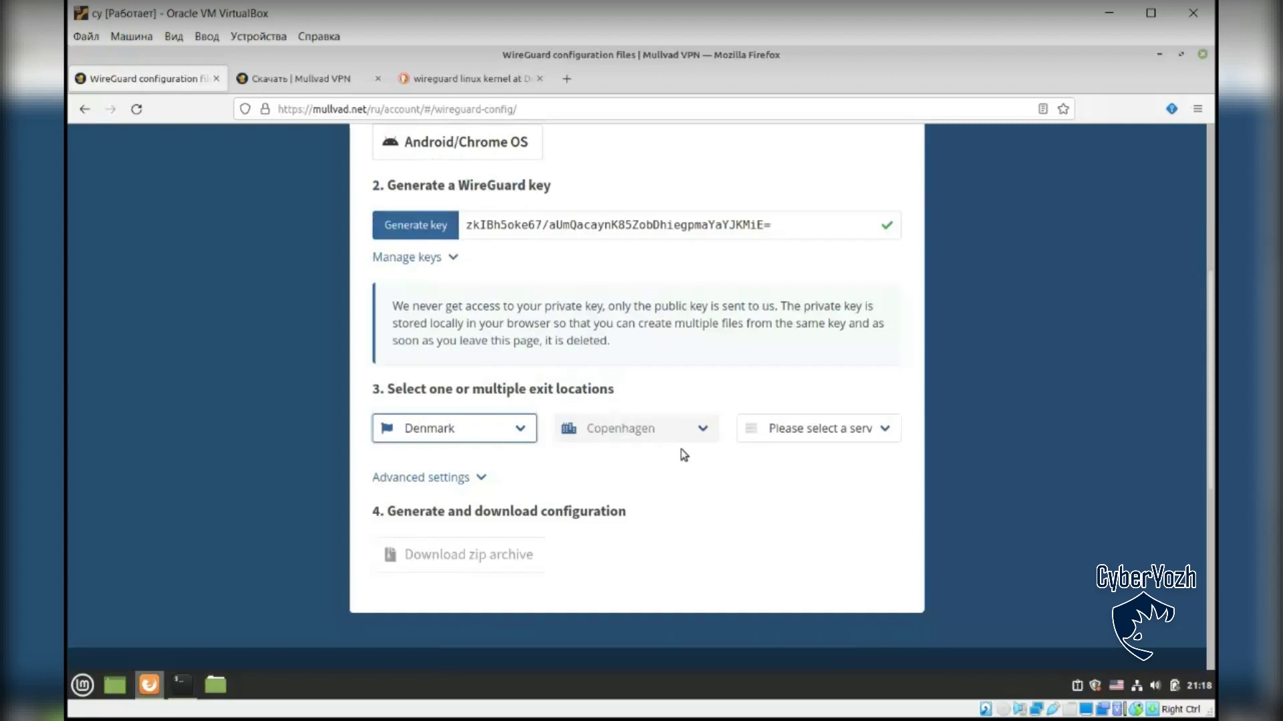
left_click(827, 432)
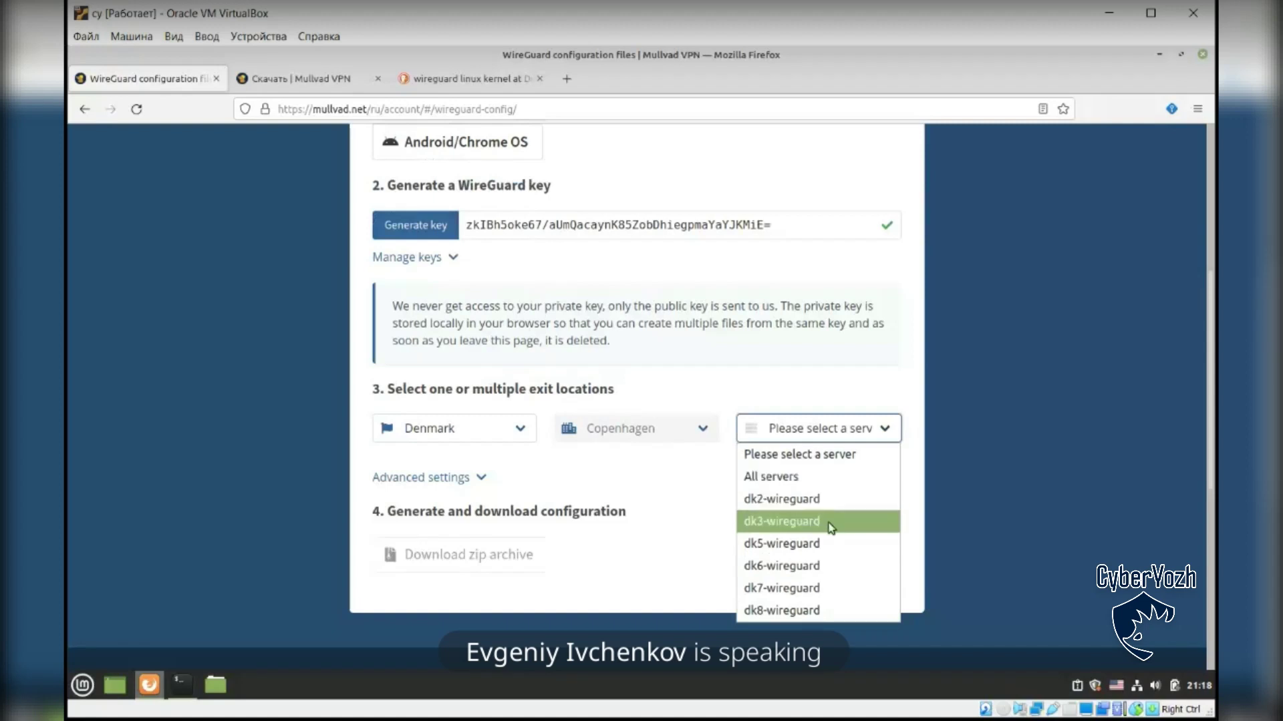
left_click(819, 586)
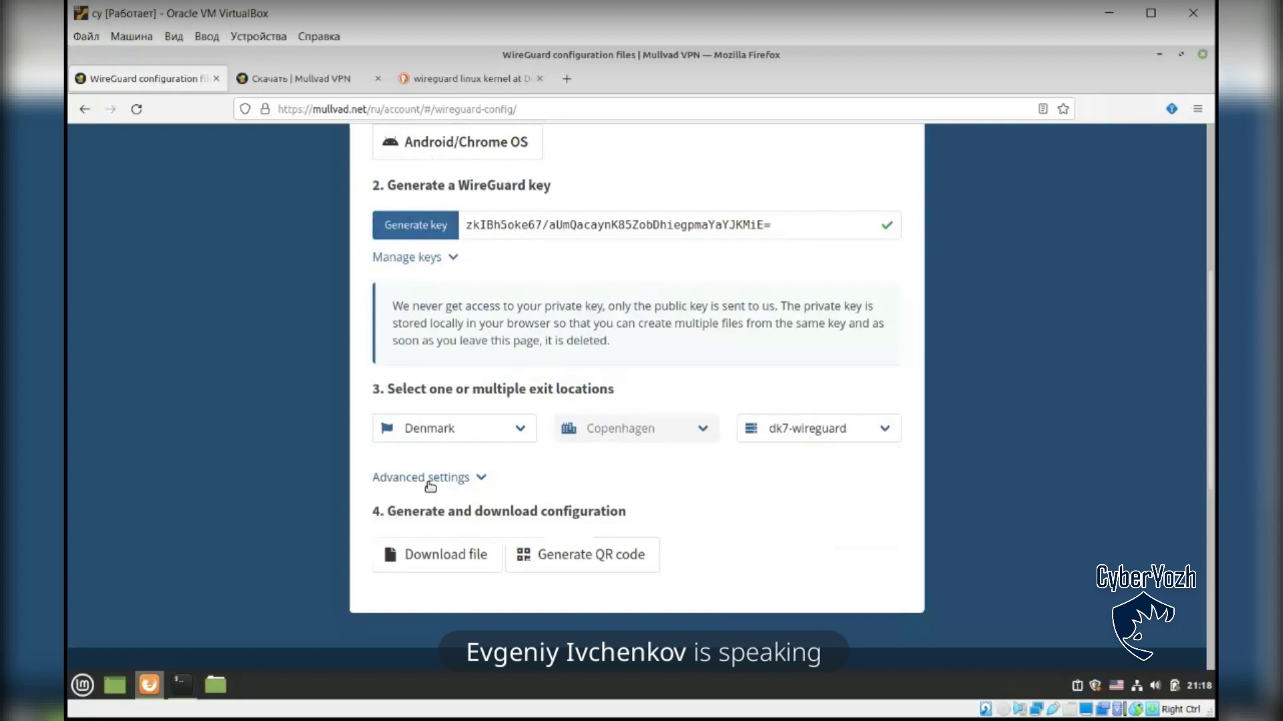
Step: Reveal the advanced settings, enable Multihop, and highlight the Multihop and entry server labels
left_click(400, 479)
scroll(454, 401, "down", 3)
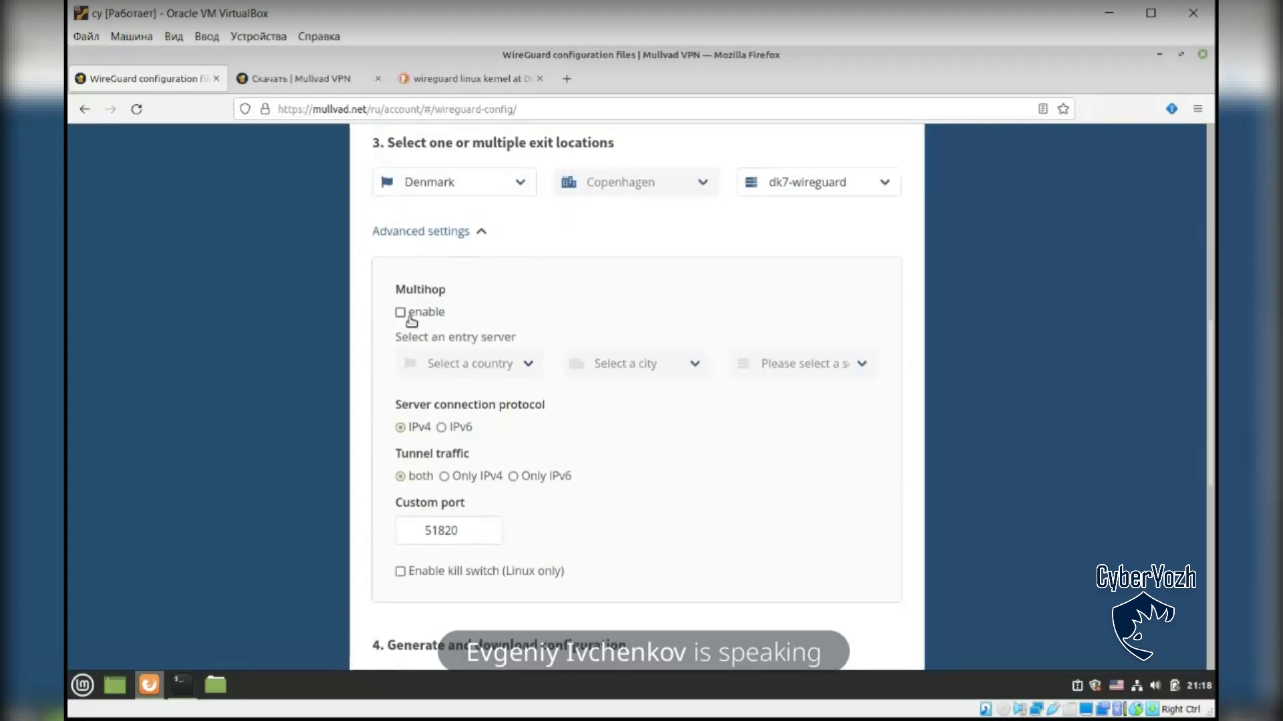
left_click(400, 312)
left_click_drag(394, 289, 458, 290)
left_click(459, 289)
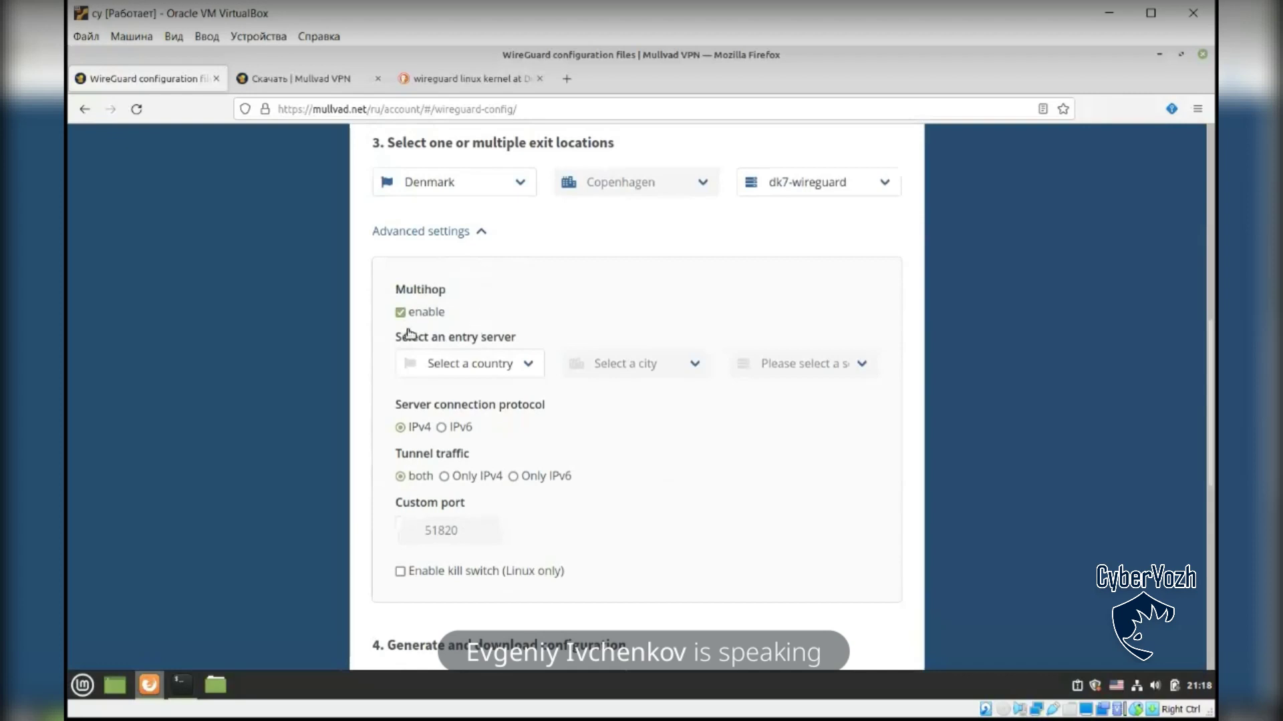
left_click_drag(394, 338, 525, 349)
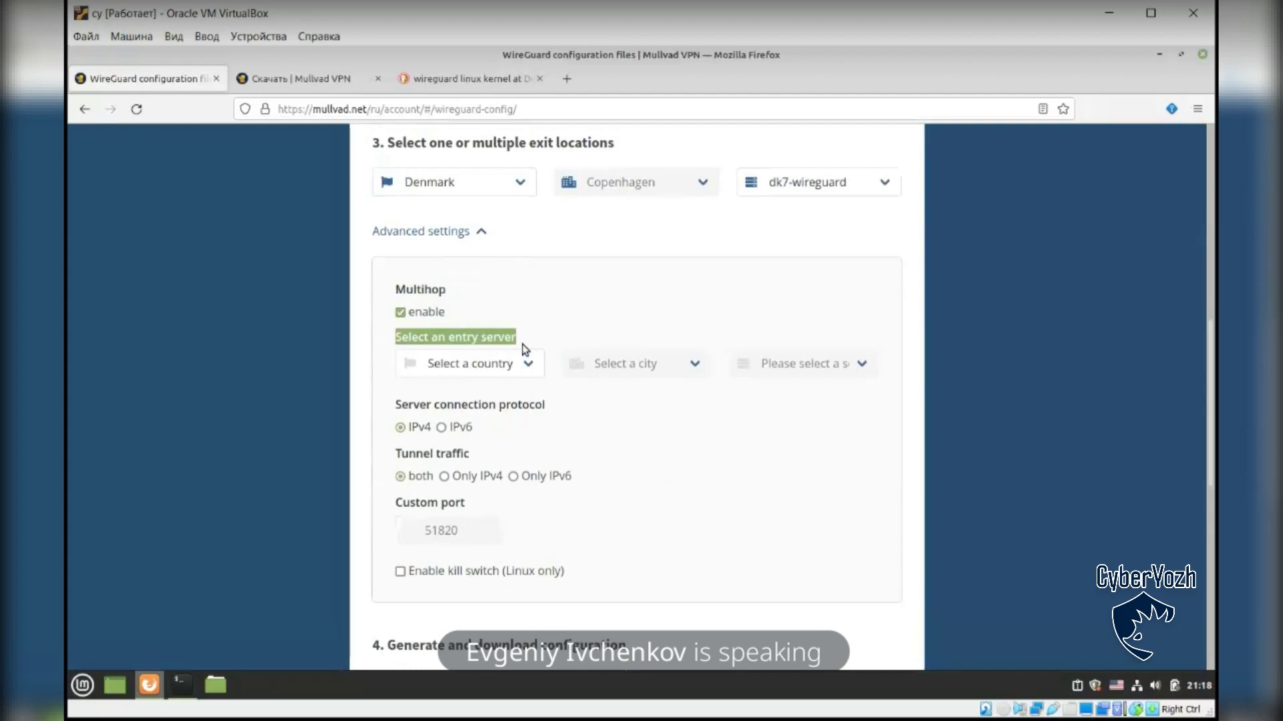
left_click(497, 339)
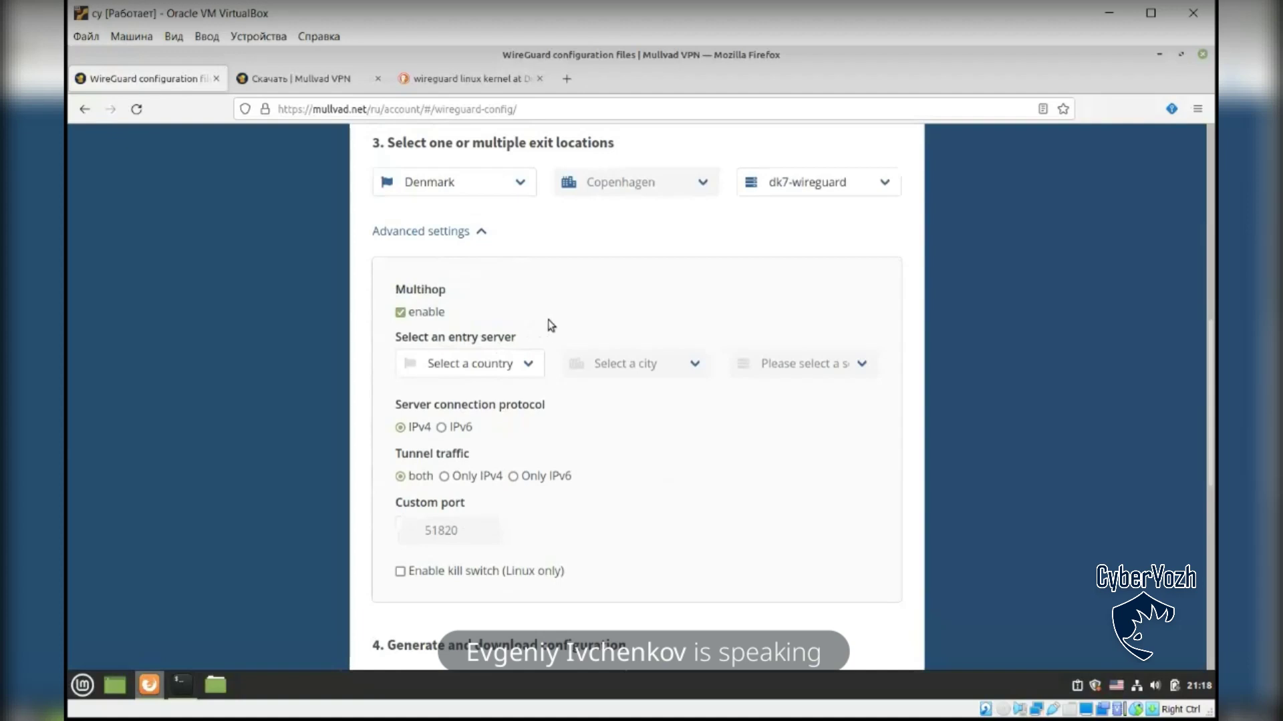
Step: Set the Multihop entry server to Germany, Frankfurt, de7-wireguard
left_click(530, 364)
left_click_drag(541, 423, 544, 458)
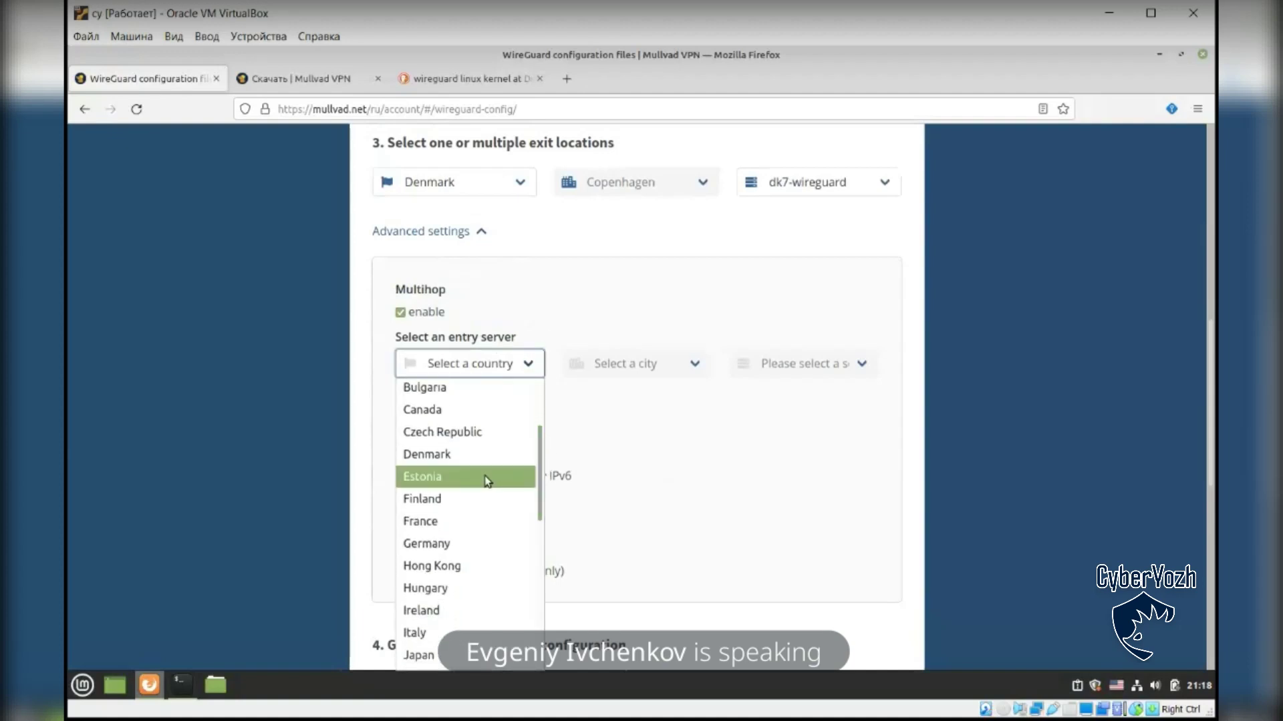
scroll(485, 478, "down", 2)
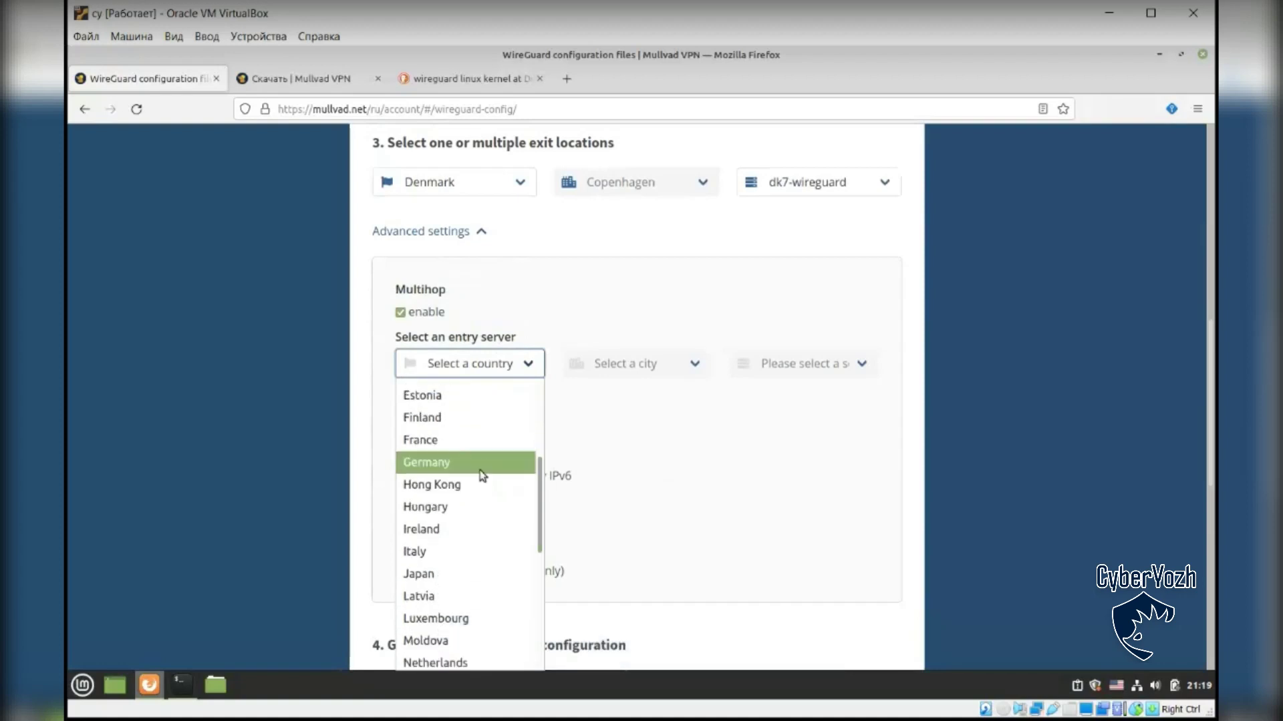
left_click(482, 471)
left_click(664, 366)
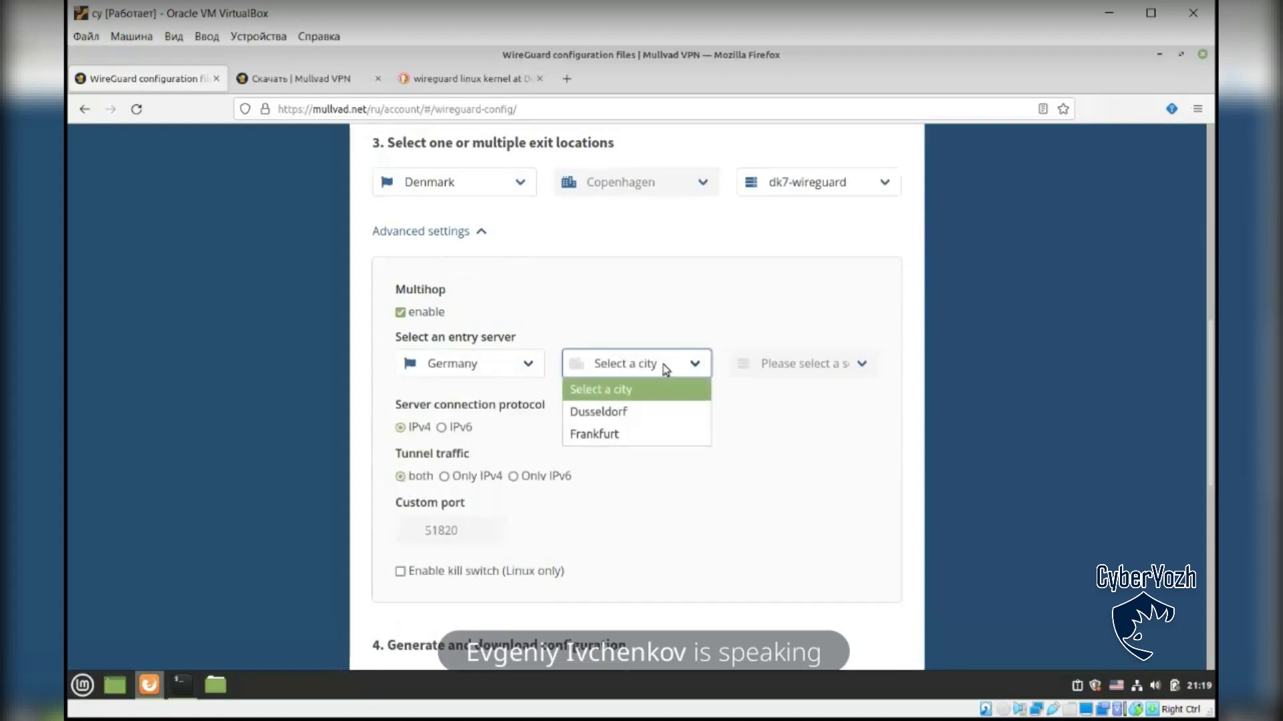
left_click(628, 436)
left_click(779, 365)
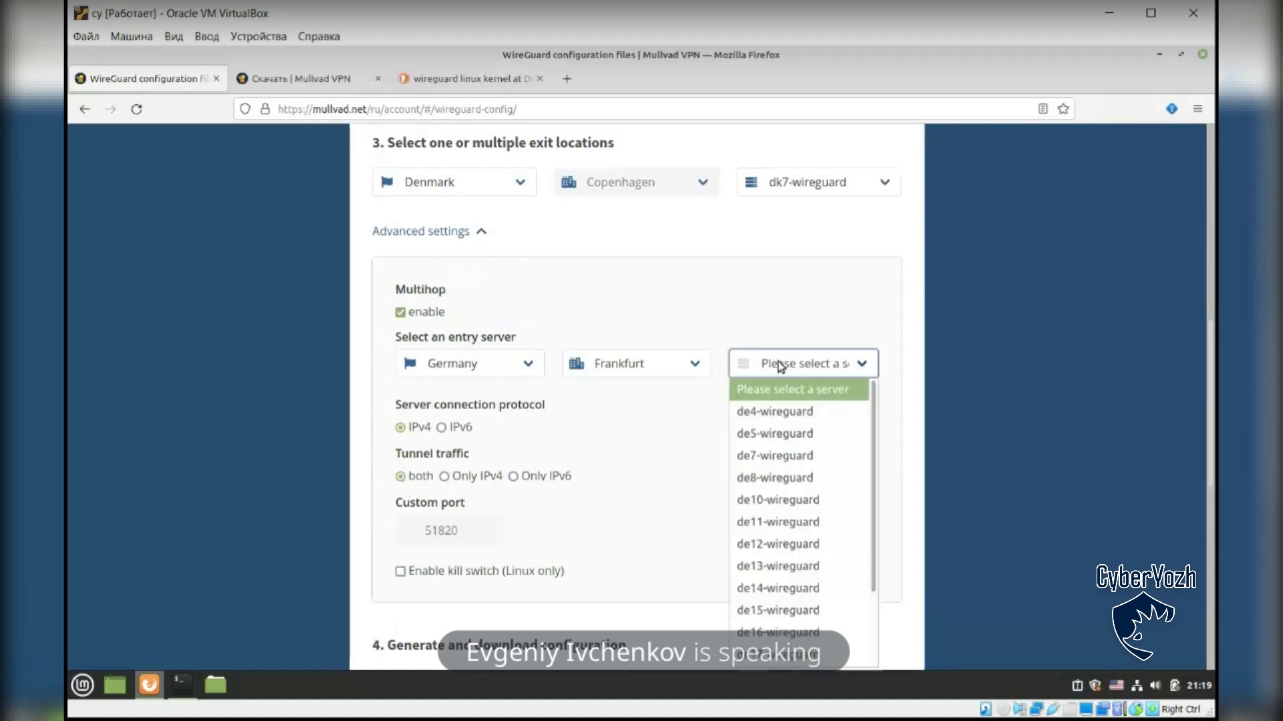
left_click(775, 457)
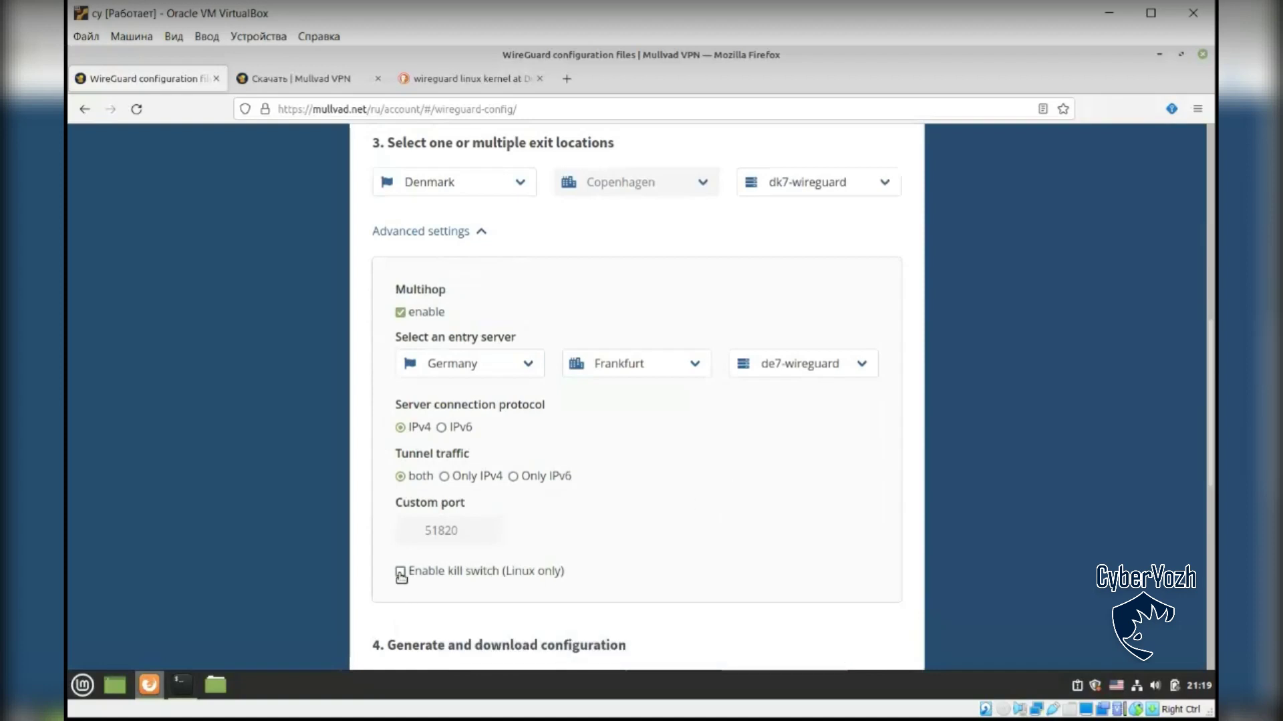
Step: Generate the QR code for the WireGuard configuration
scroll(759, 459, "down", 3)
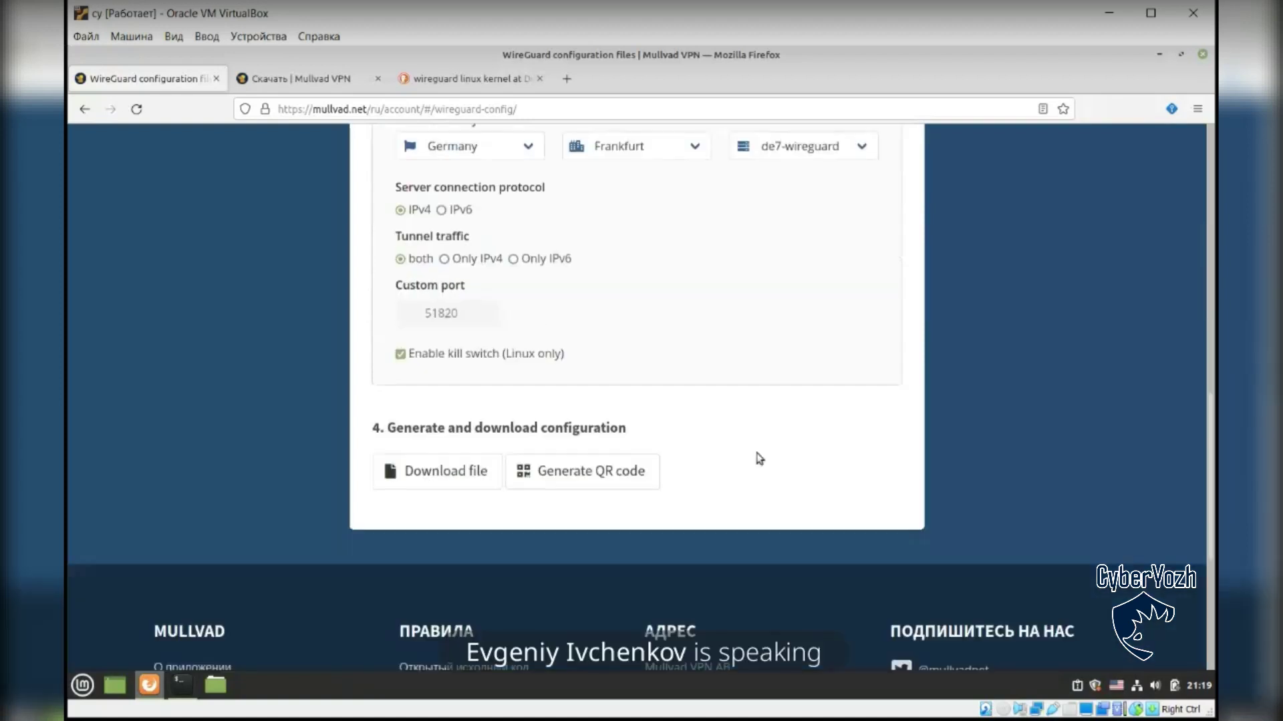
scroll(767, 363, "up", 2)
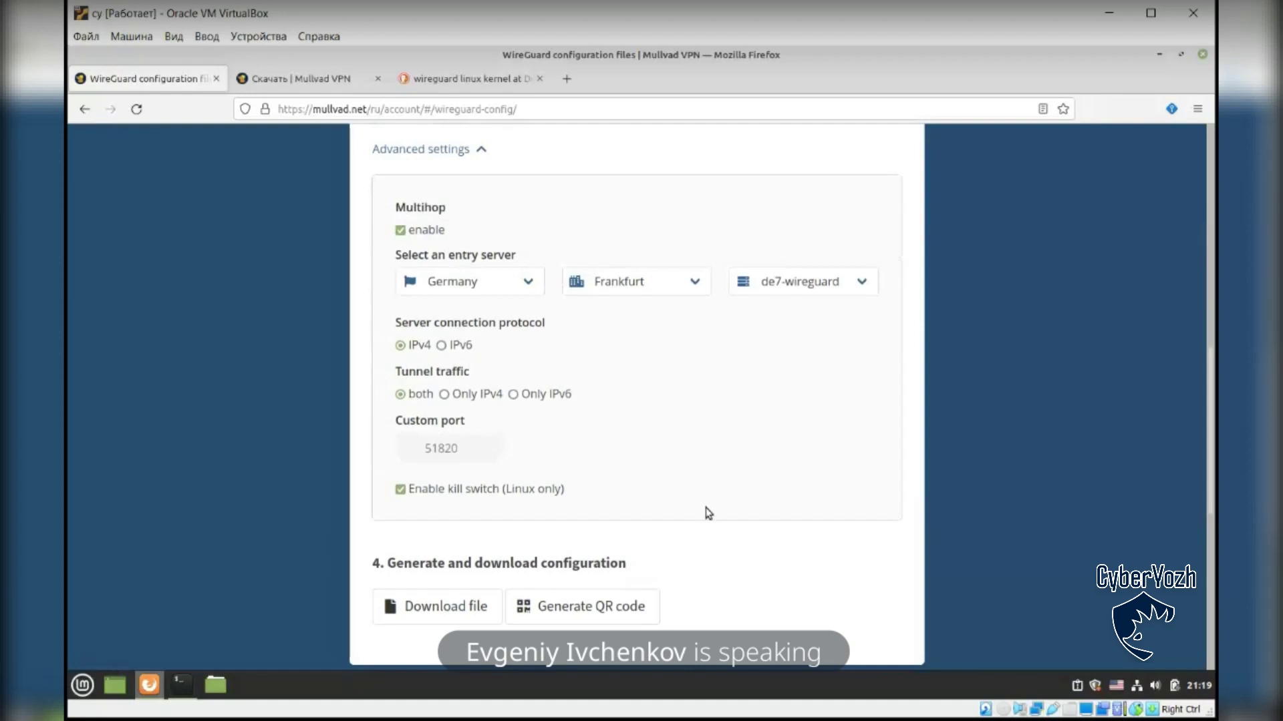
left_click(620, 617)
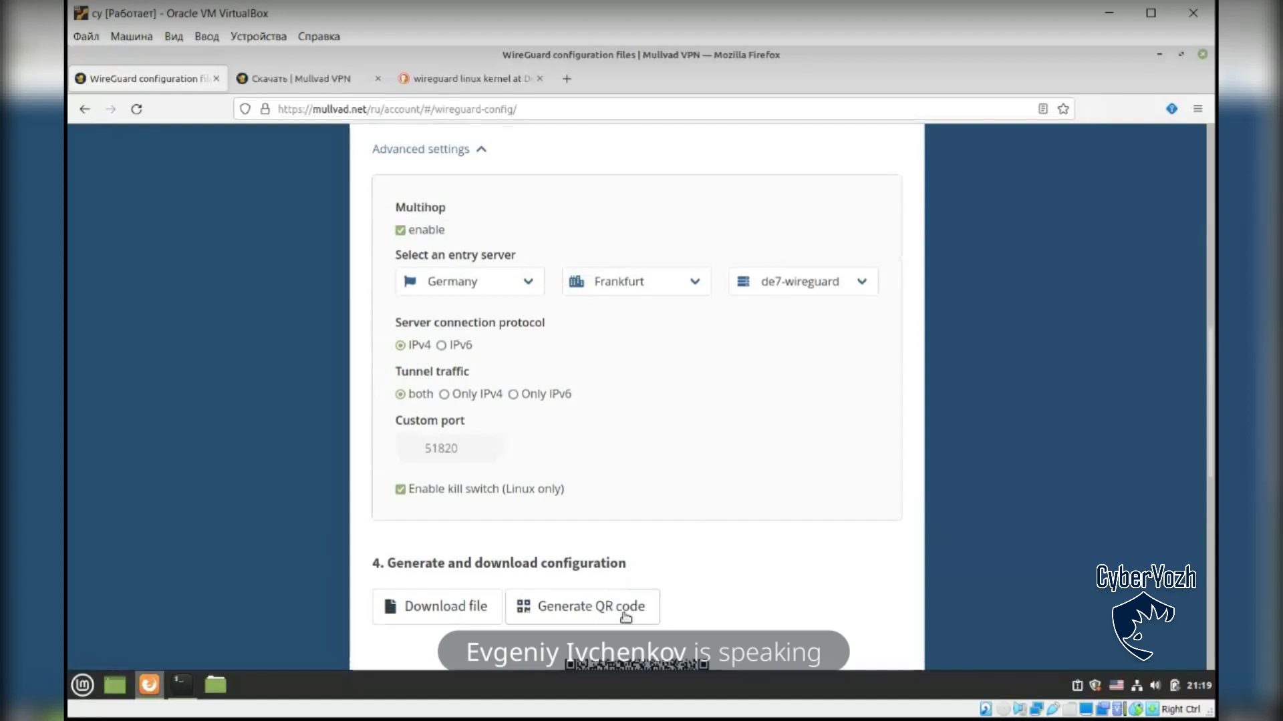
scroll(734, 574, "down", 3)
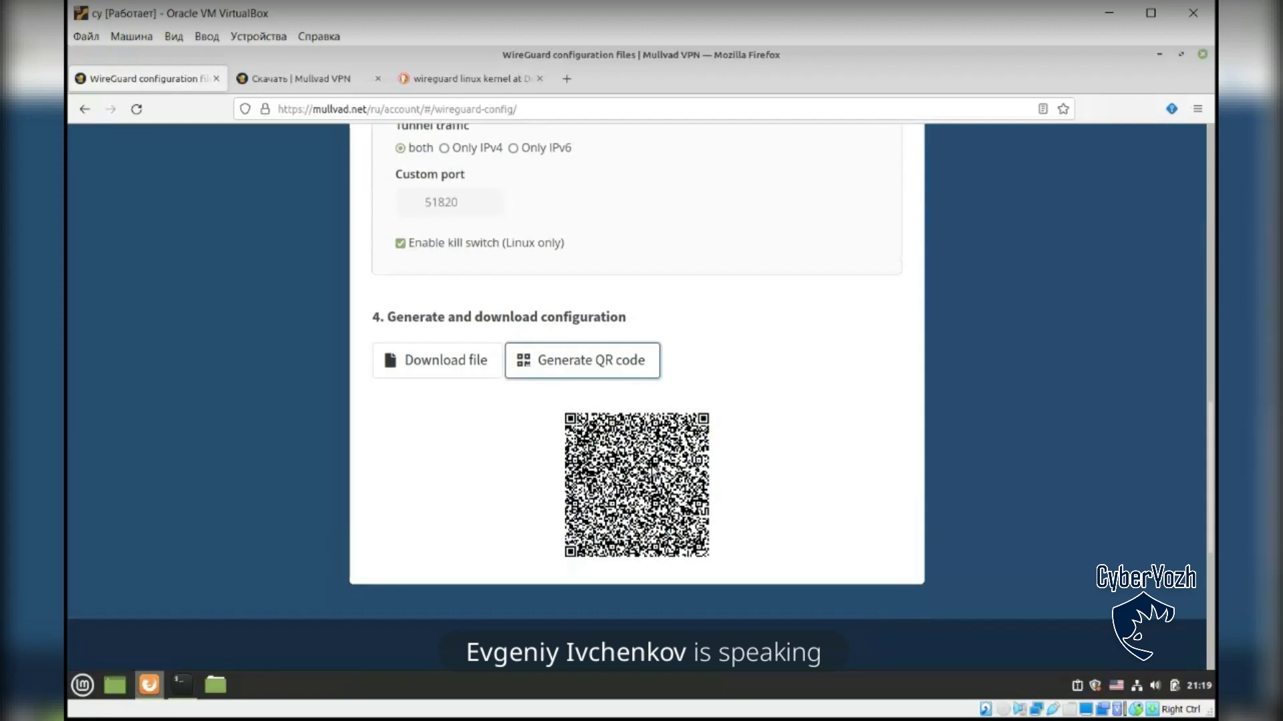
Step: Download the configuration and save it as mlvdde7dk7.conf
left_click(445, 370)
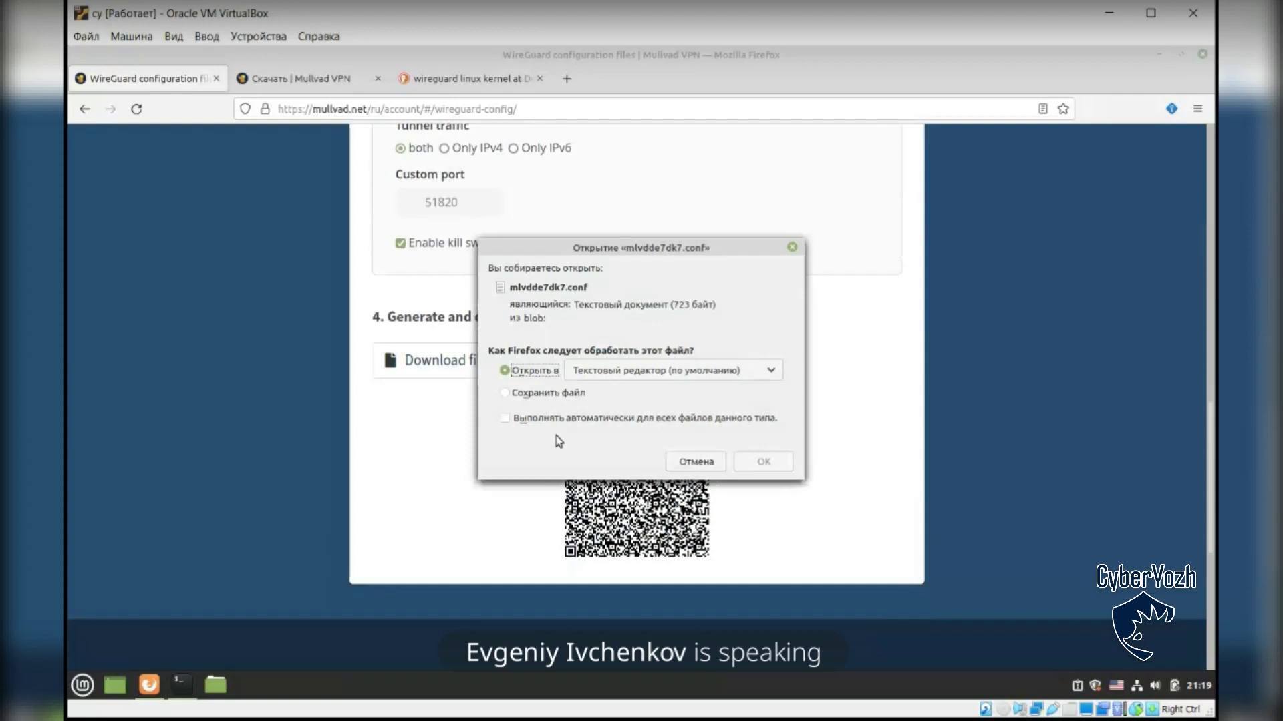
left_click(563, 392)
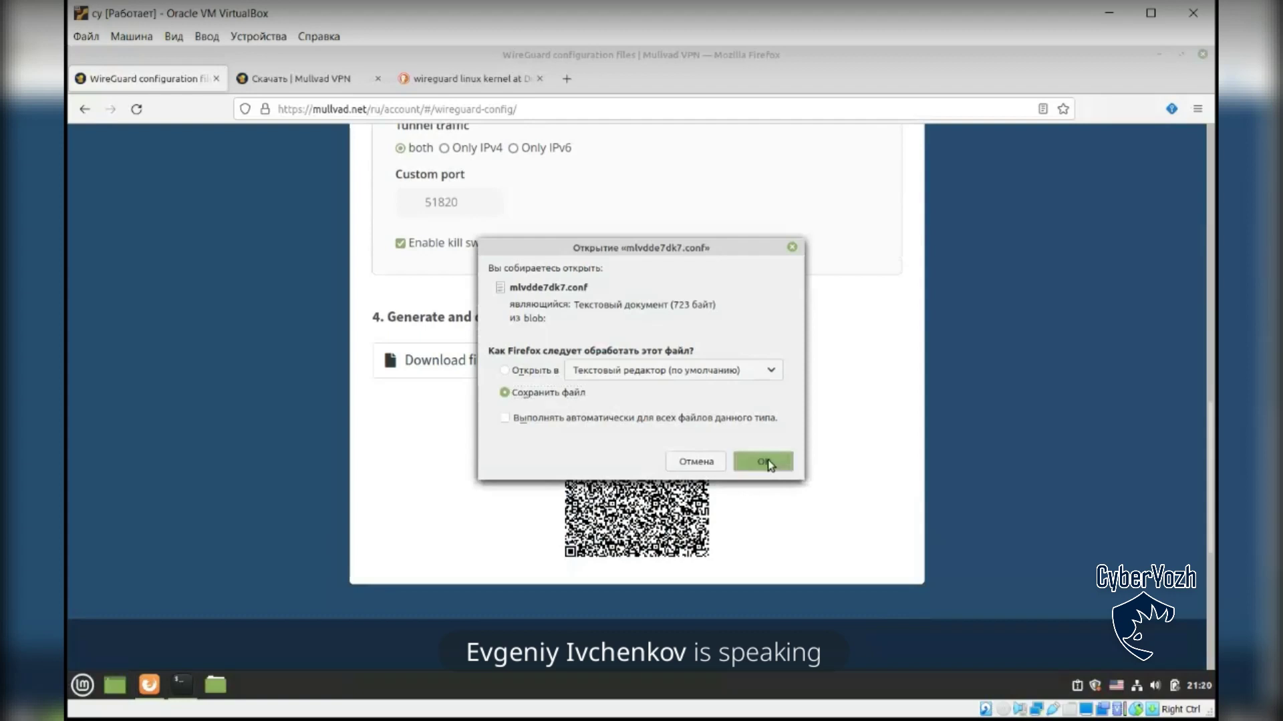
left_click(767, 463)
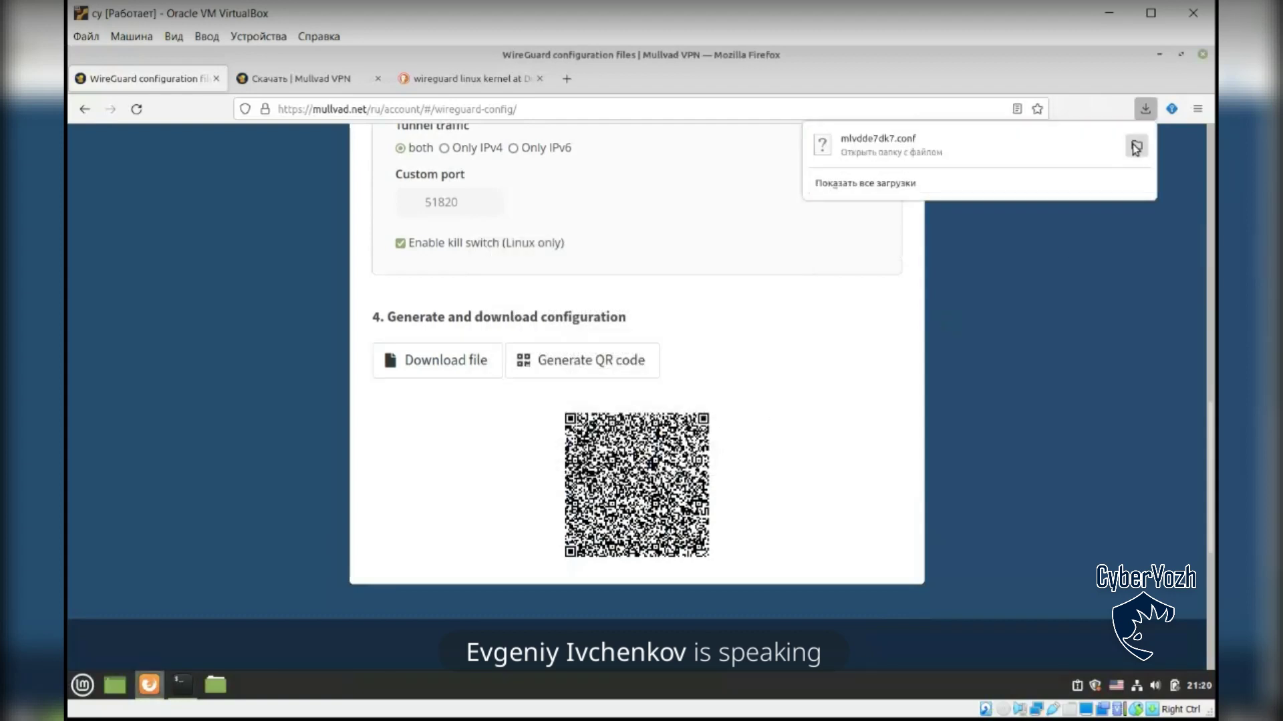
key("Escape")
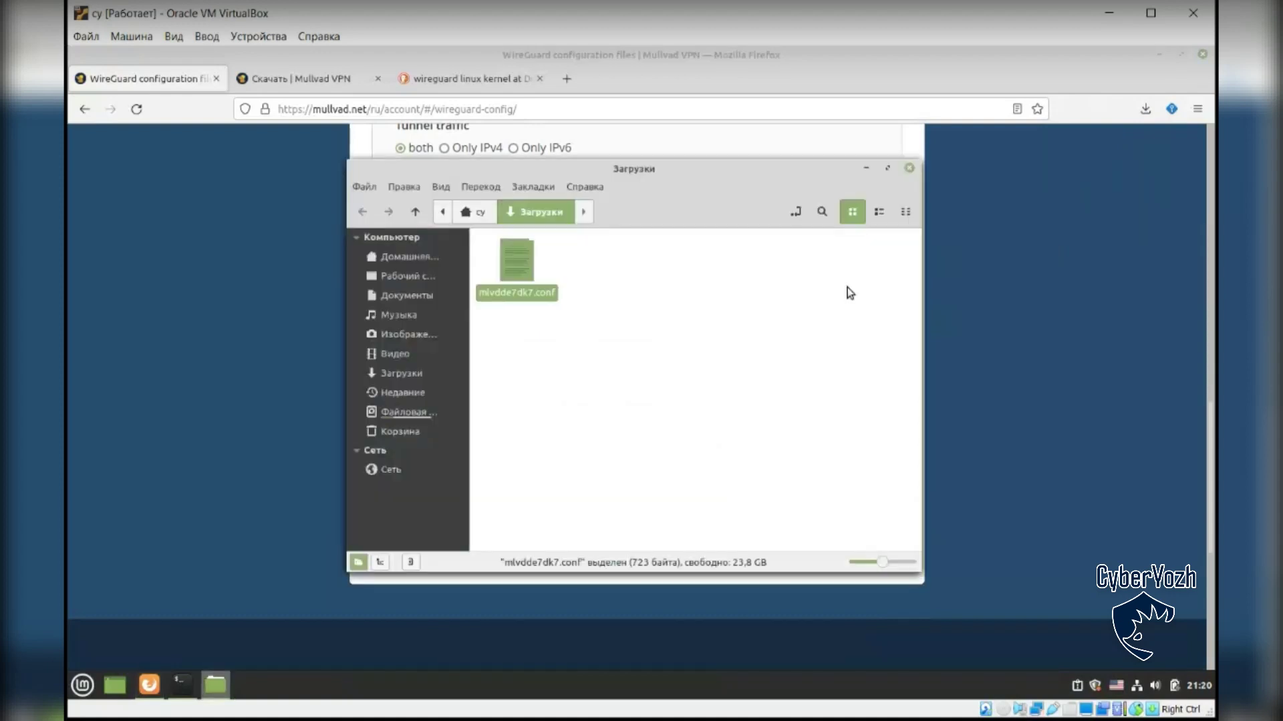
Step: Open mlvdde7dk7.conf from Downloads in the text editor and widen the editor window
left_click(779, 334)
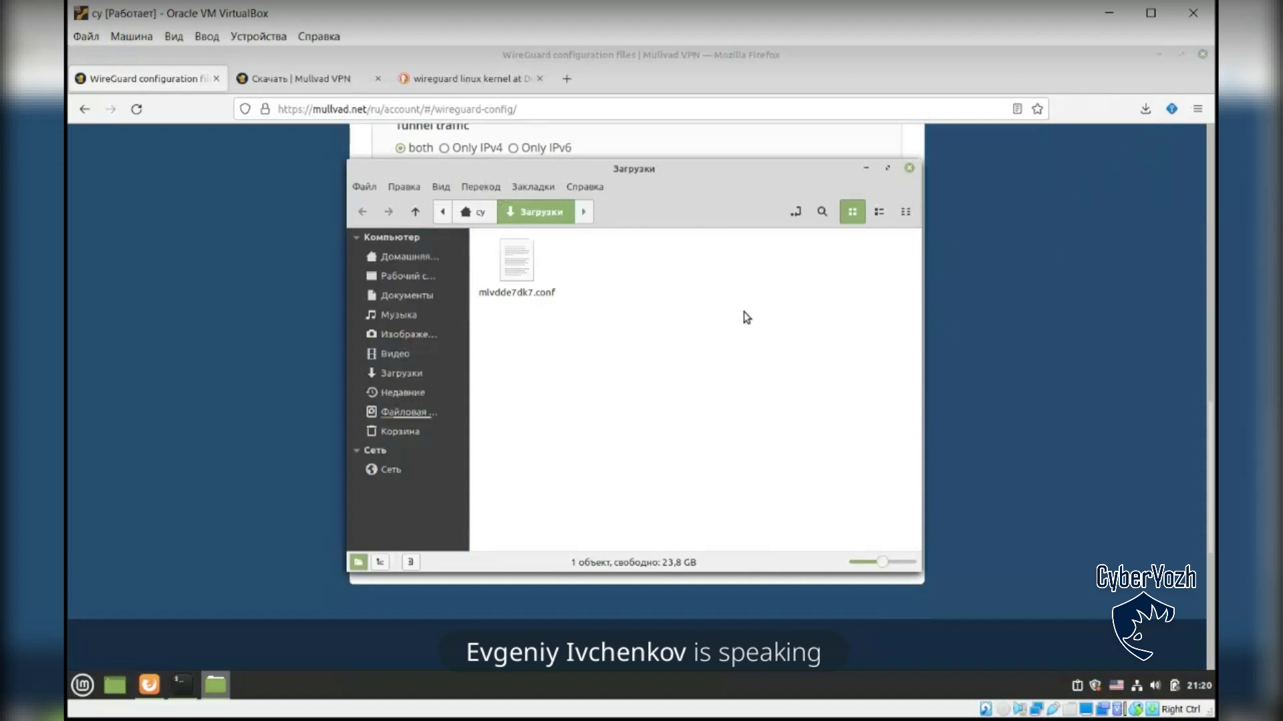
left_click(515, 299)
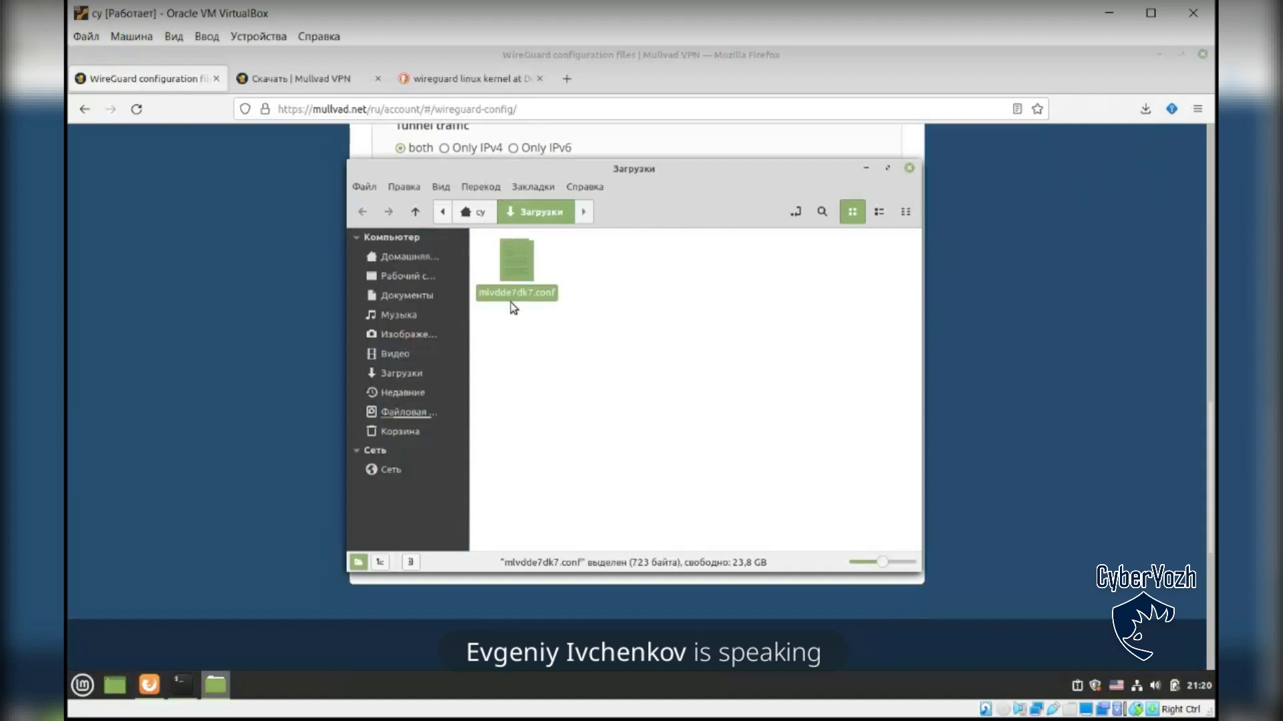
left_click(709, 303)
left_click_drag(716, 176, 763, 194)
left_click(561, 312)
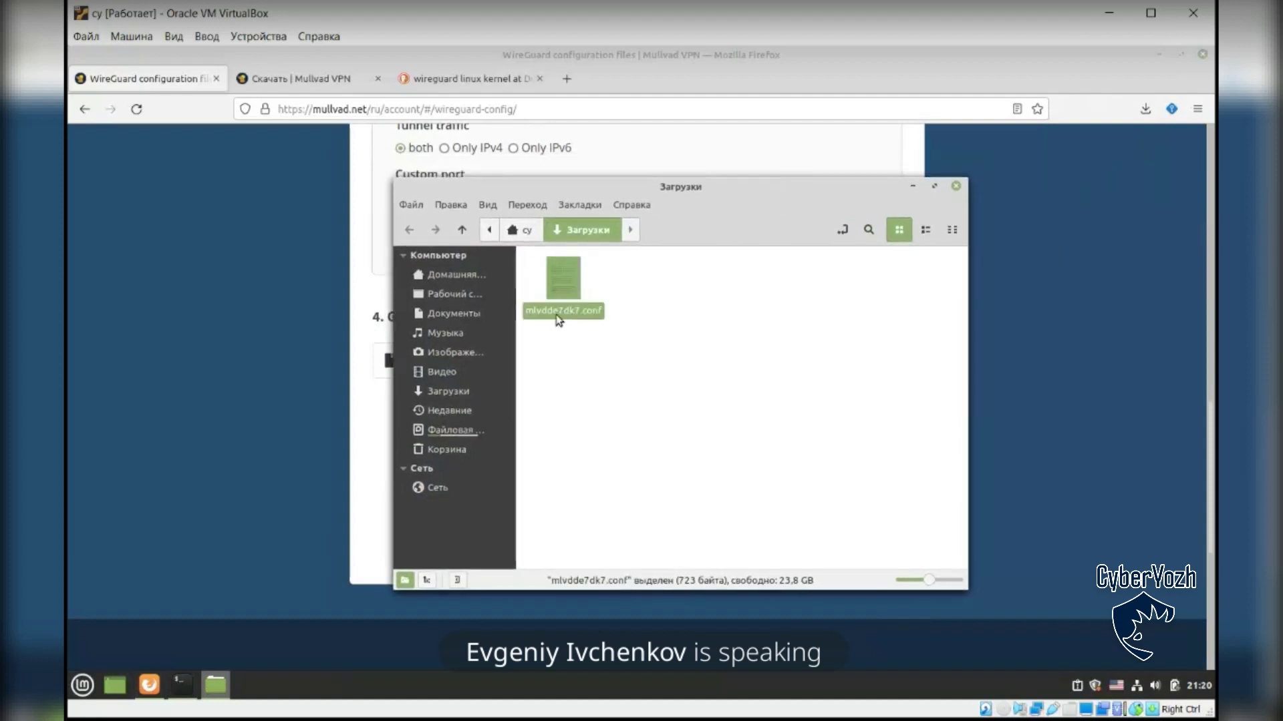
double_click(572, 318)
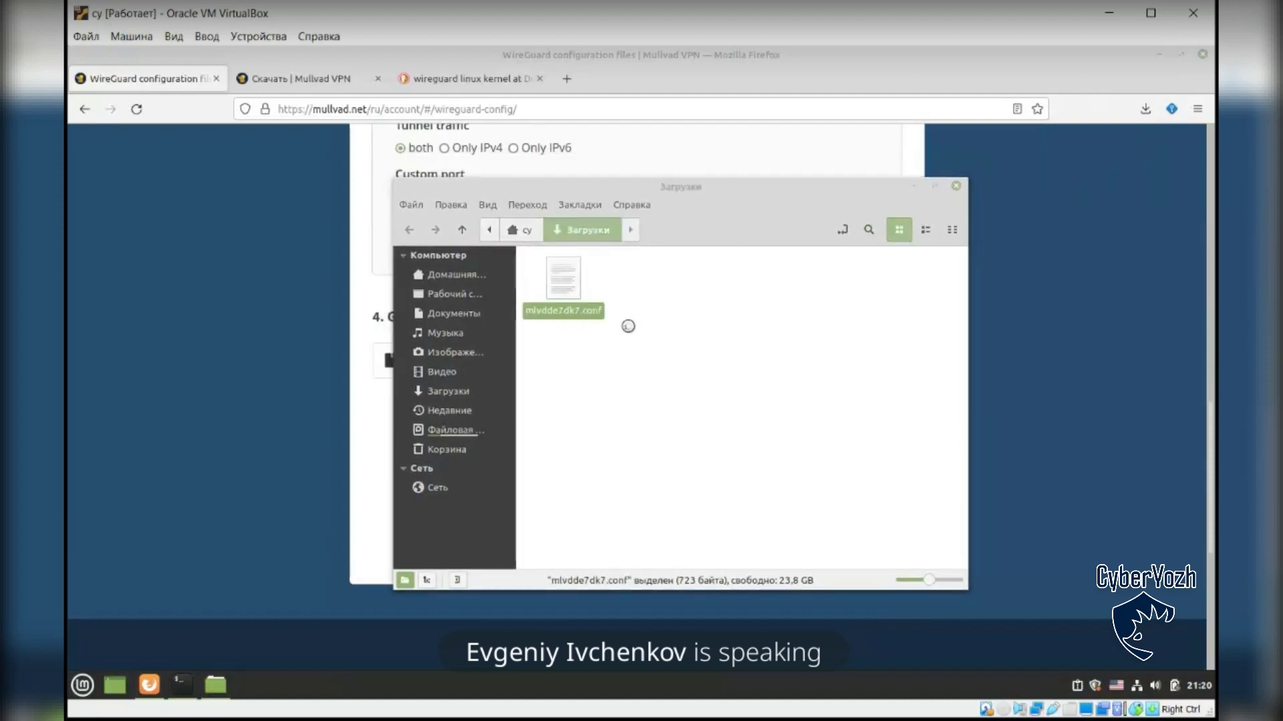
left_click_drag(867, 302, 1056, 293)
left_click_drag(877, 190, 784, 135)
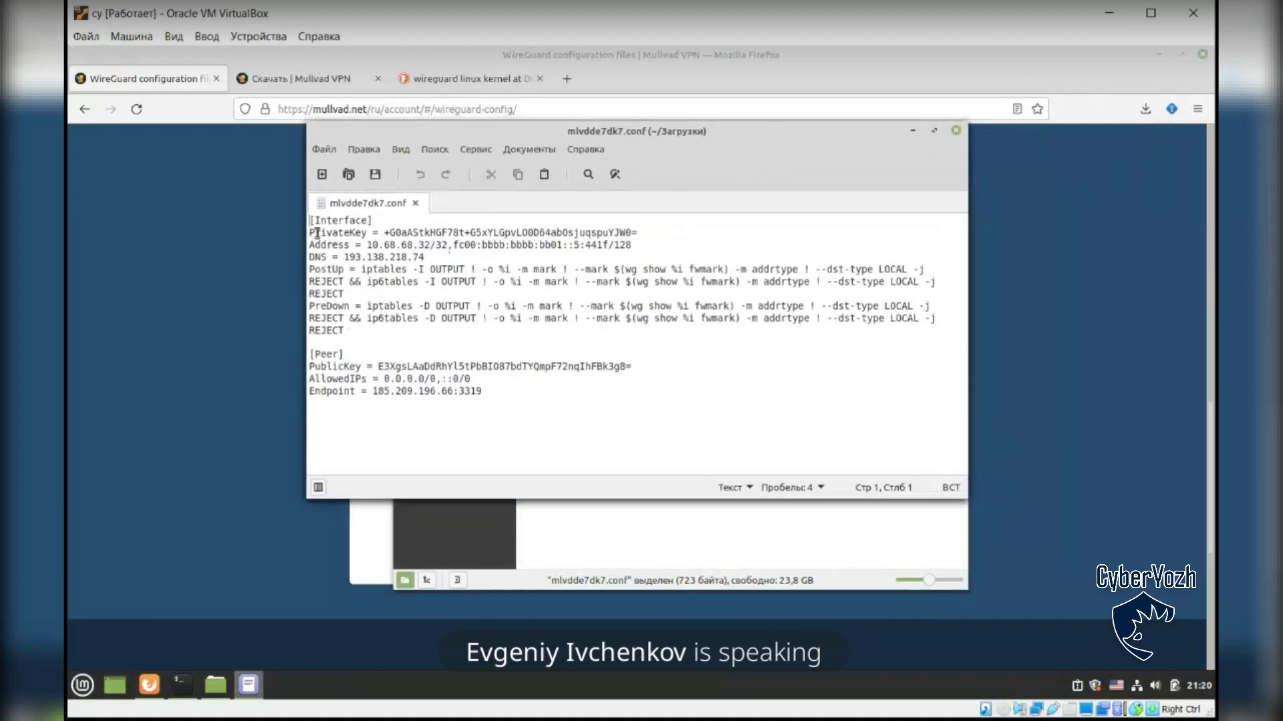
left_click_drag(311, 220, 512, 406)
left_click(512, 406)
left_click_drag(311, 232, 646, 234)
left_click(648, 235)
left_click_drag(372, 244, 444, 244)
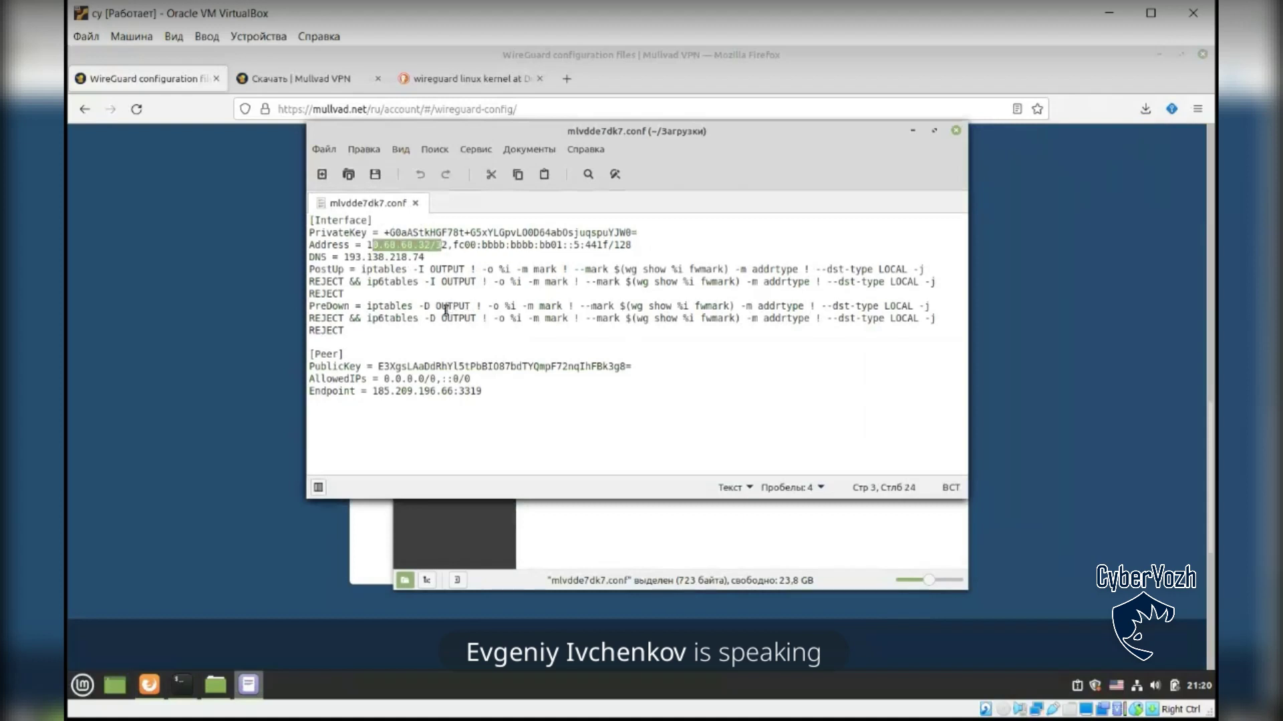
left_click_drag(372, 245, 444, 244)
left_click(451, 245)
left_click_drag(344, 257, 426, 256)
left_click(427, 257)
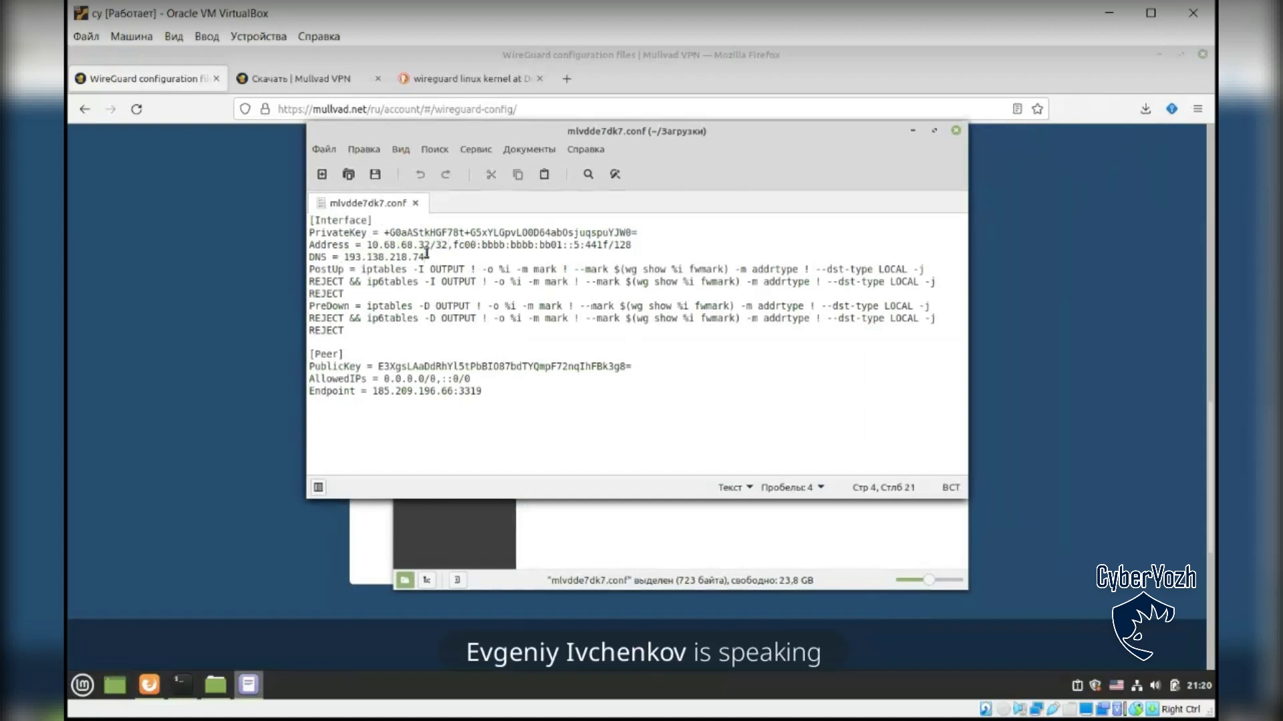
left_click_drag(309, 269, 365, 330)
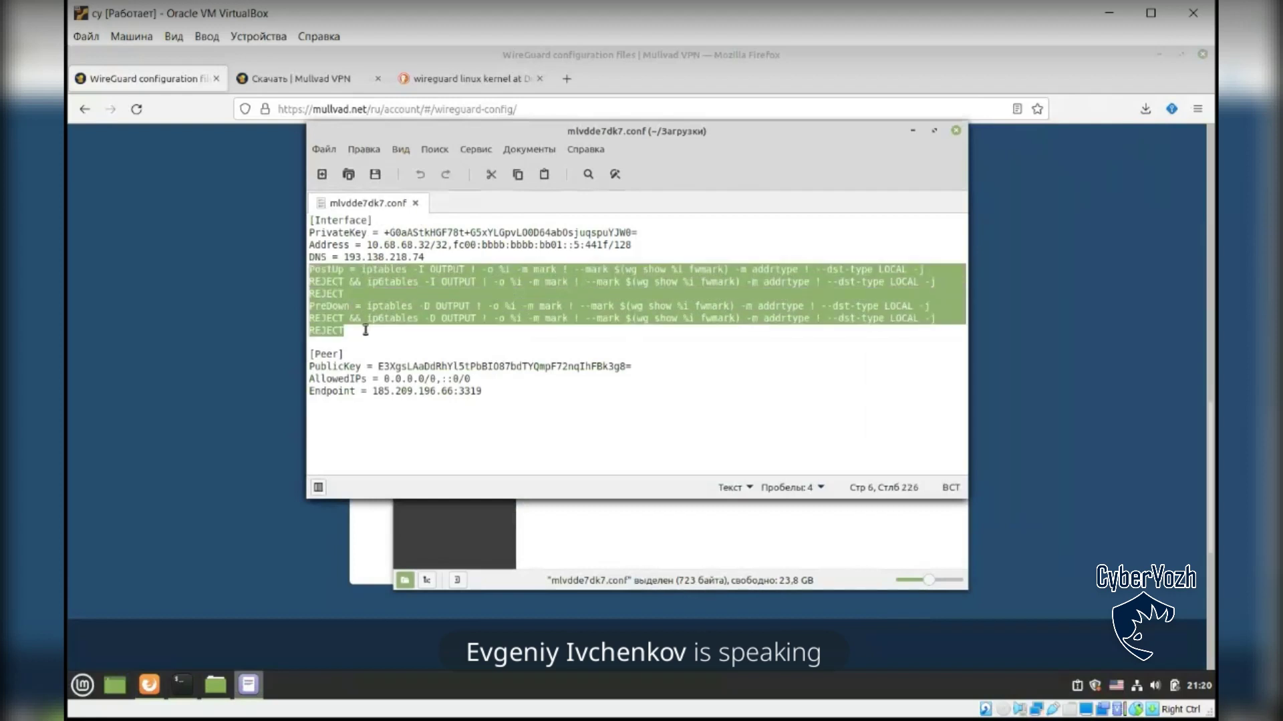
left_click(364, 334)
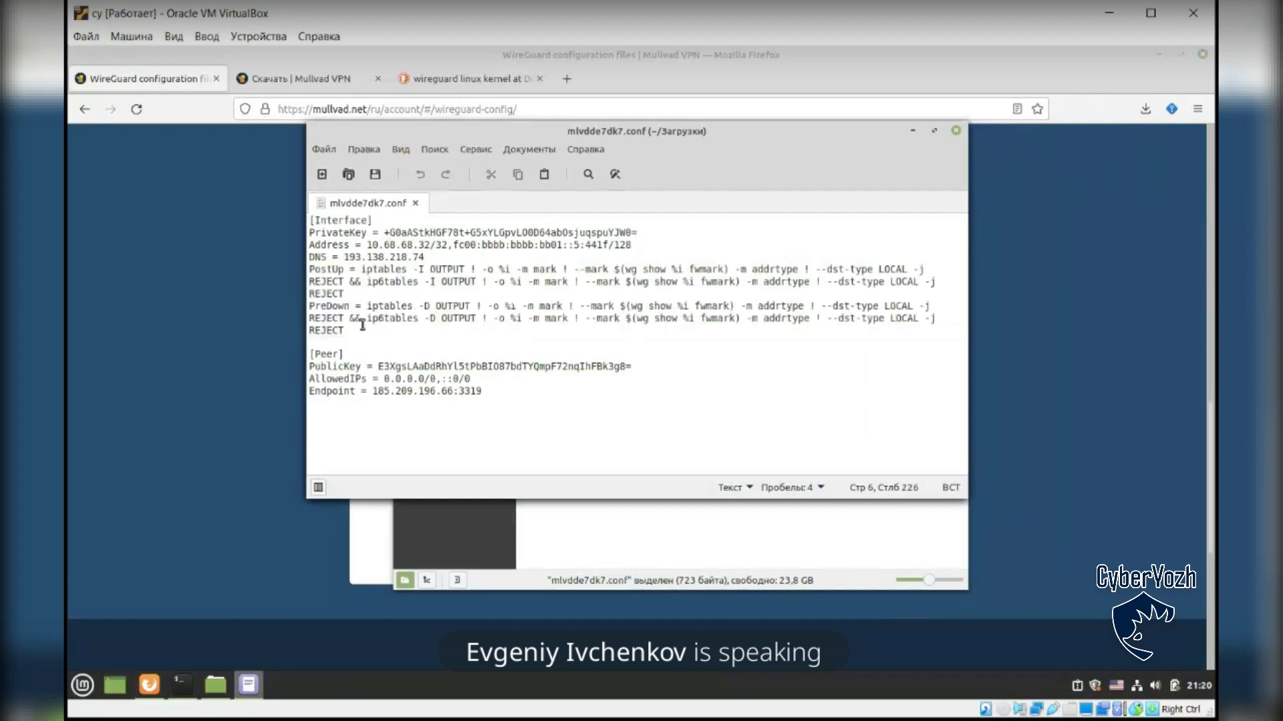
left_click_drag(312, 268, 352, 330)
left_click(352, 330)
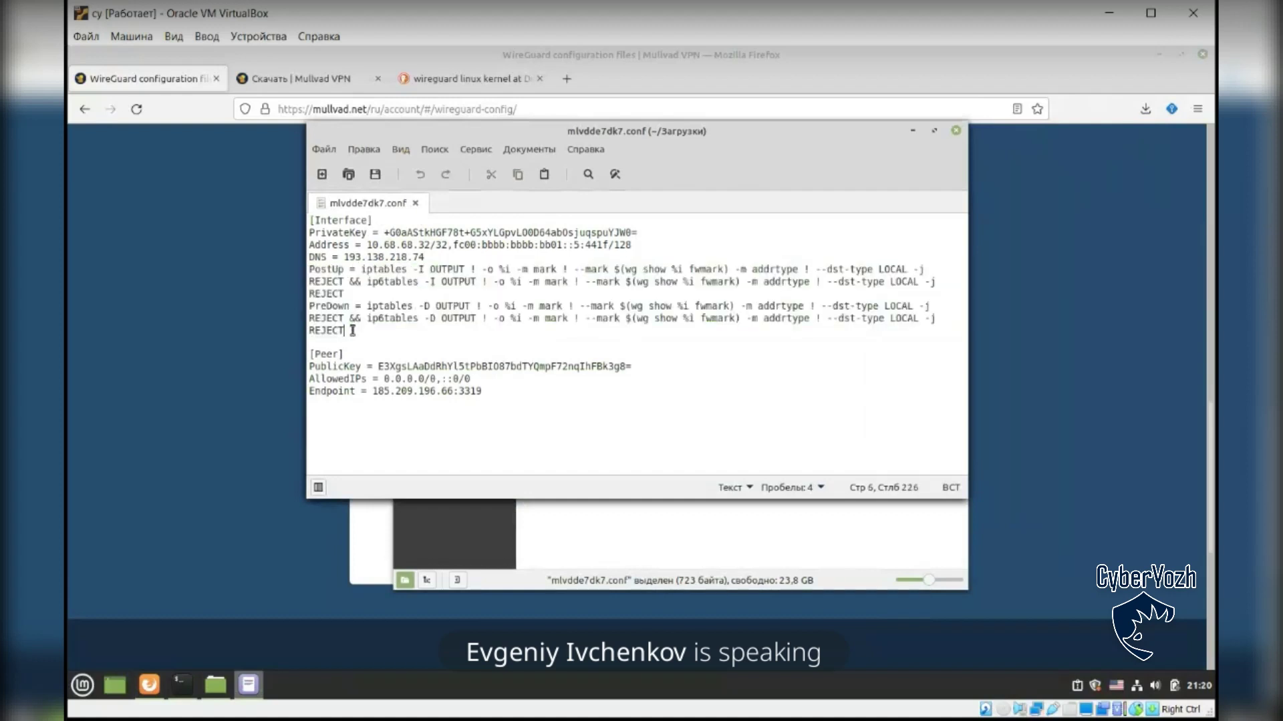
left_click_drag(366, 271, 408, 271)
left_click(395, 270)
left_click_drag(378, 367, 569, 367)
left_click(387, 393)
left_click_drag(372, 392, 449, 393)
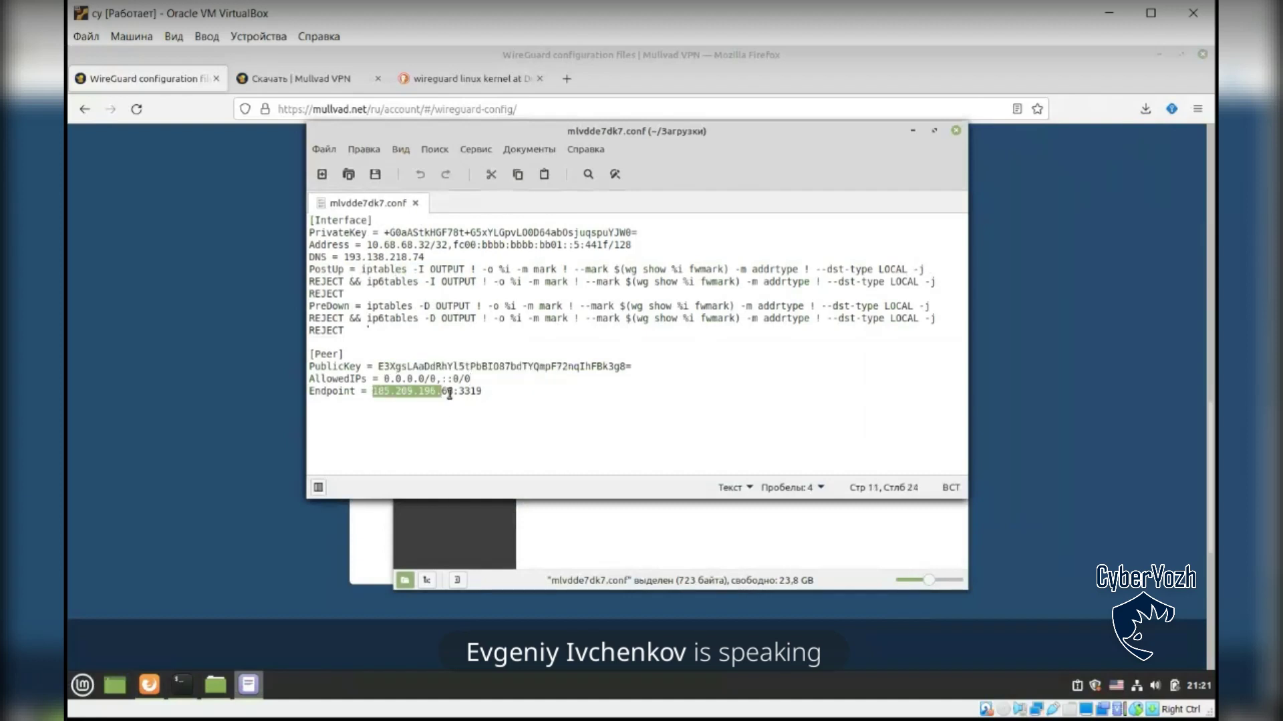
left_click(405, 393)
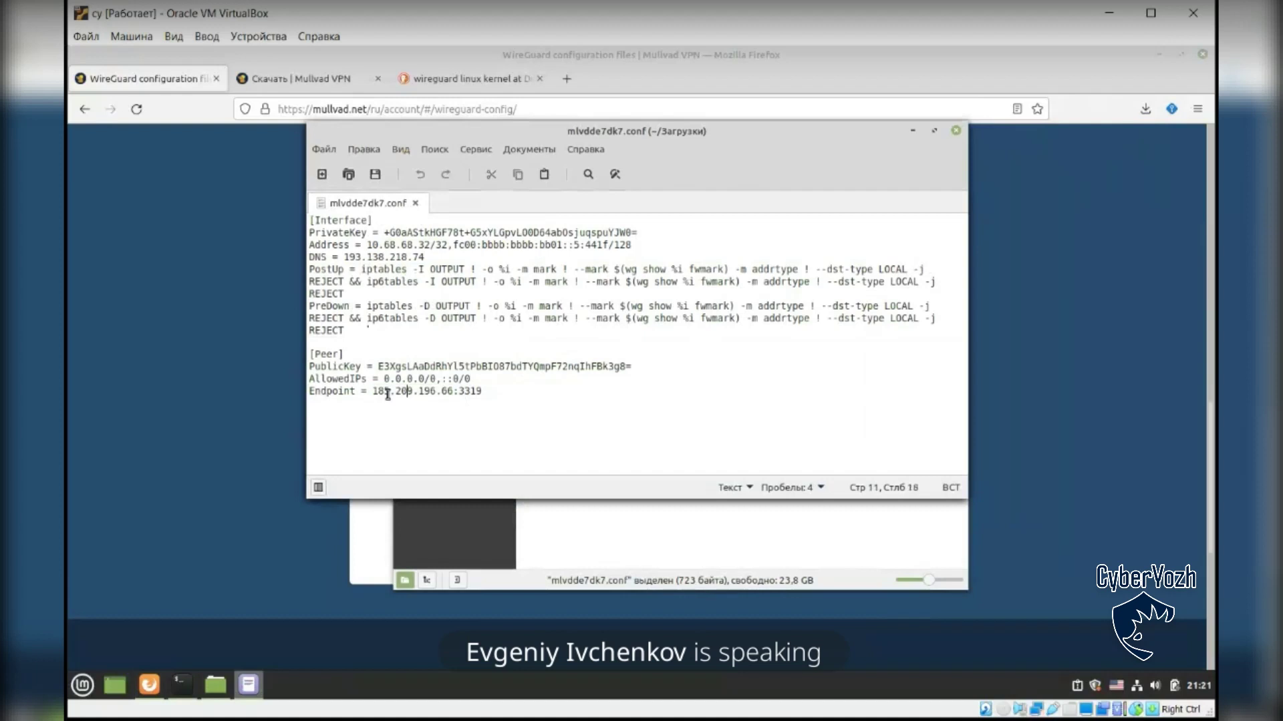
left_click_drag(375, 392, 456, 394)
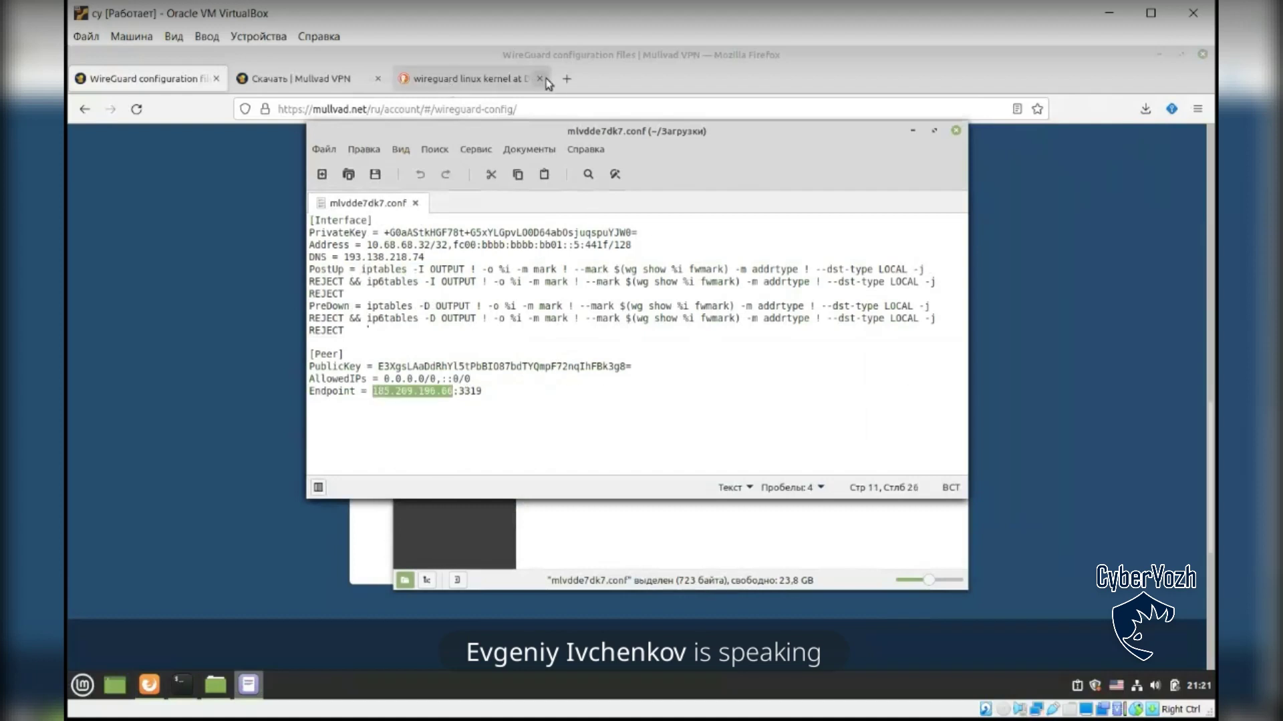
Step: Load 2ip.ru in a new tab and accept its cookies
left_click(570, 78)
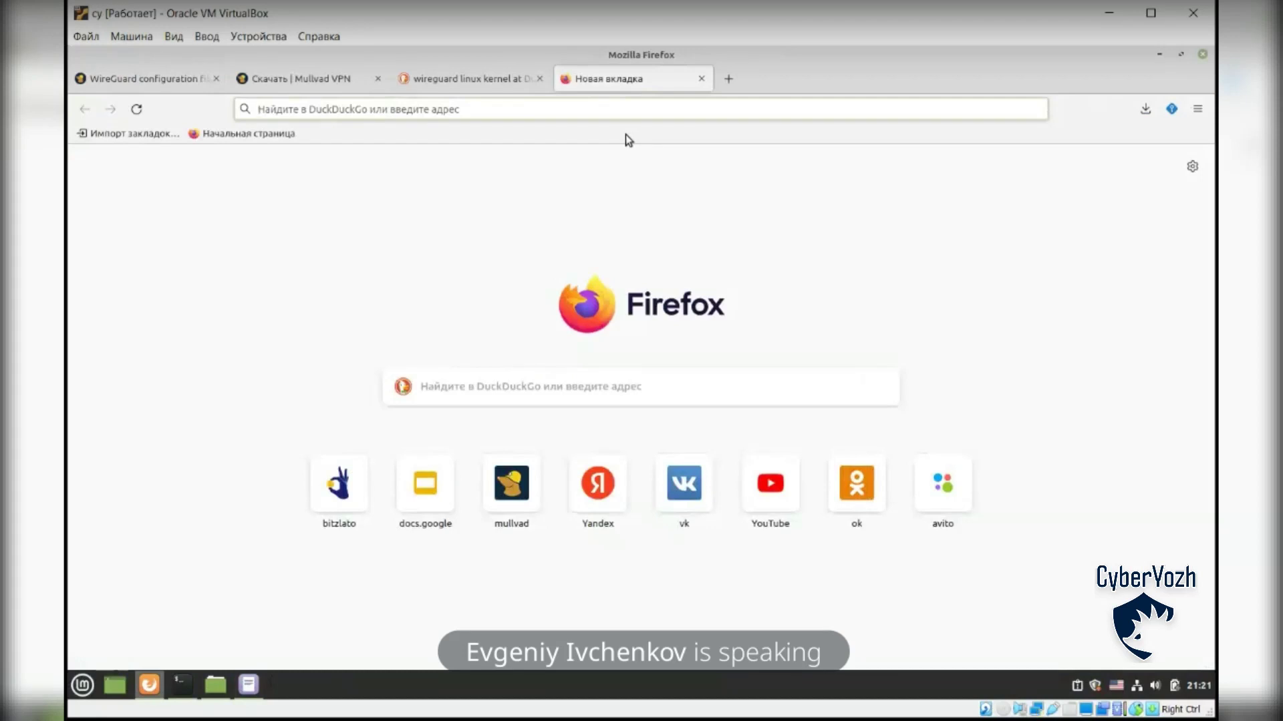
type("2ip.ru")
key("Return")
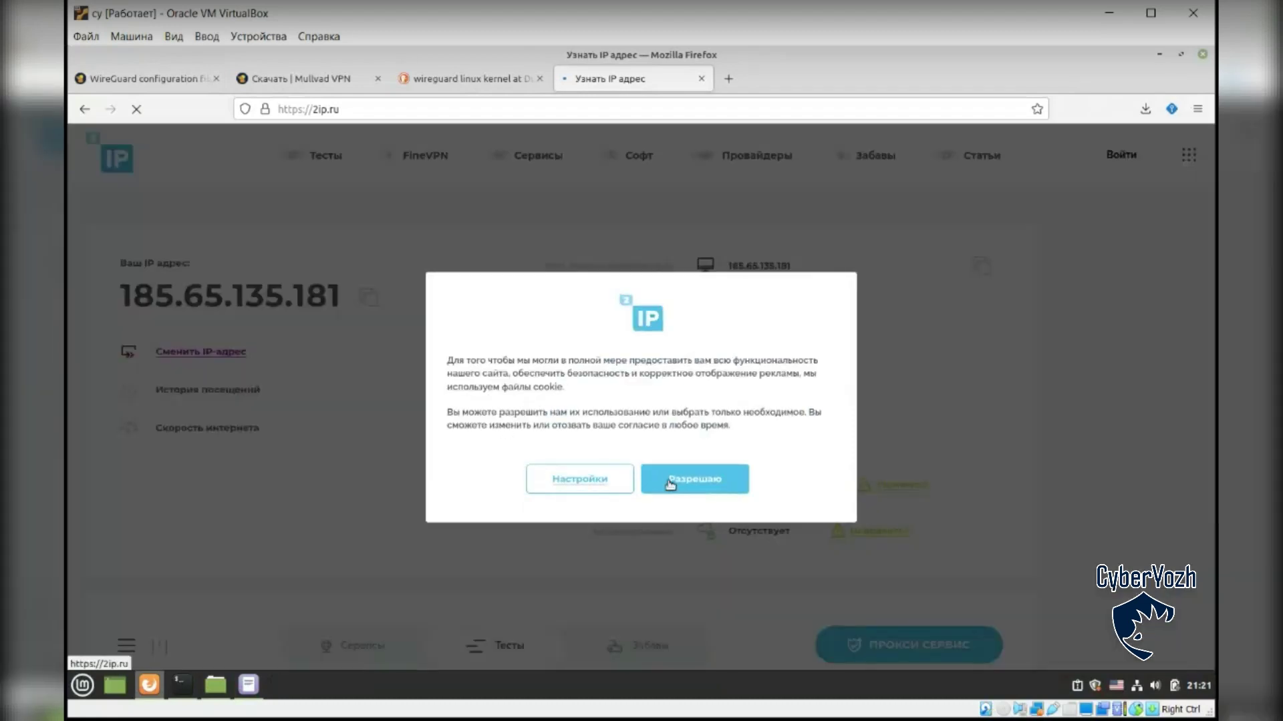
left_click(676, 483)
scroll(458, 510, "down", 4)
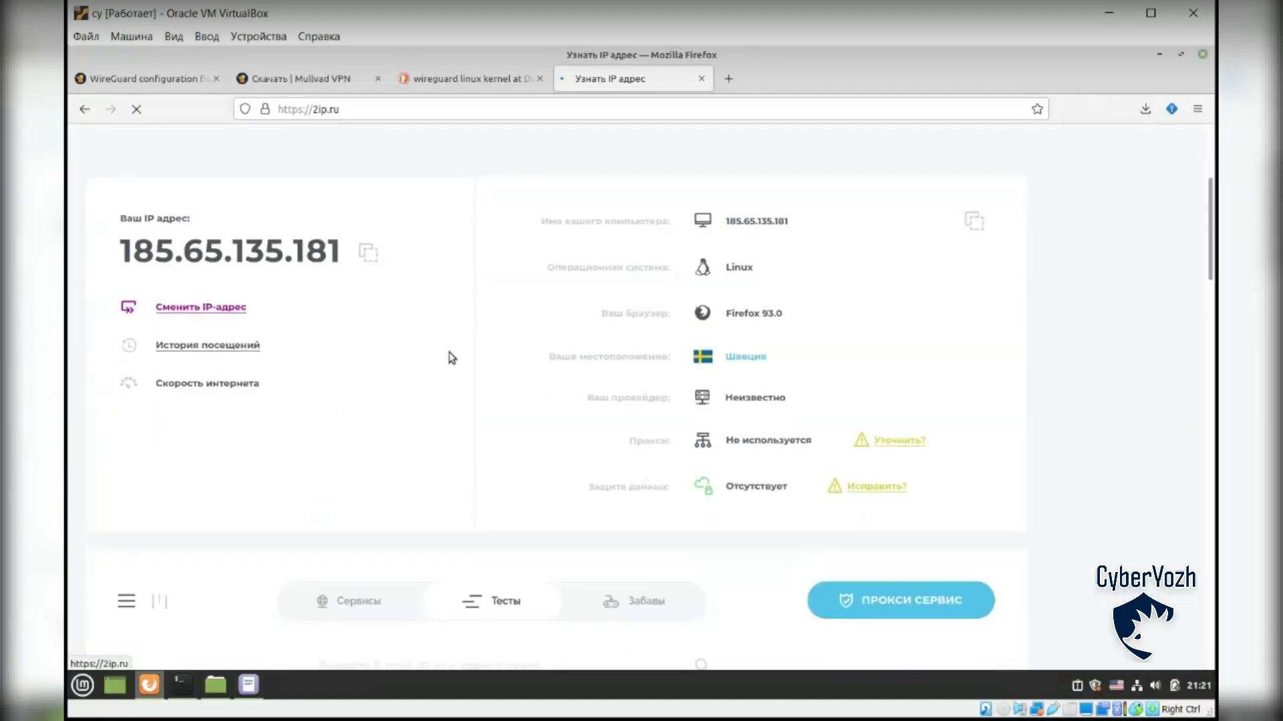
scroll(462, 364, "down", 3)
scroll(294, 532, "down", 2)
Step: Open the whois lookup for 185.209.196.66 and highlight the reported city Франкфурт
left_click(242, 471)
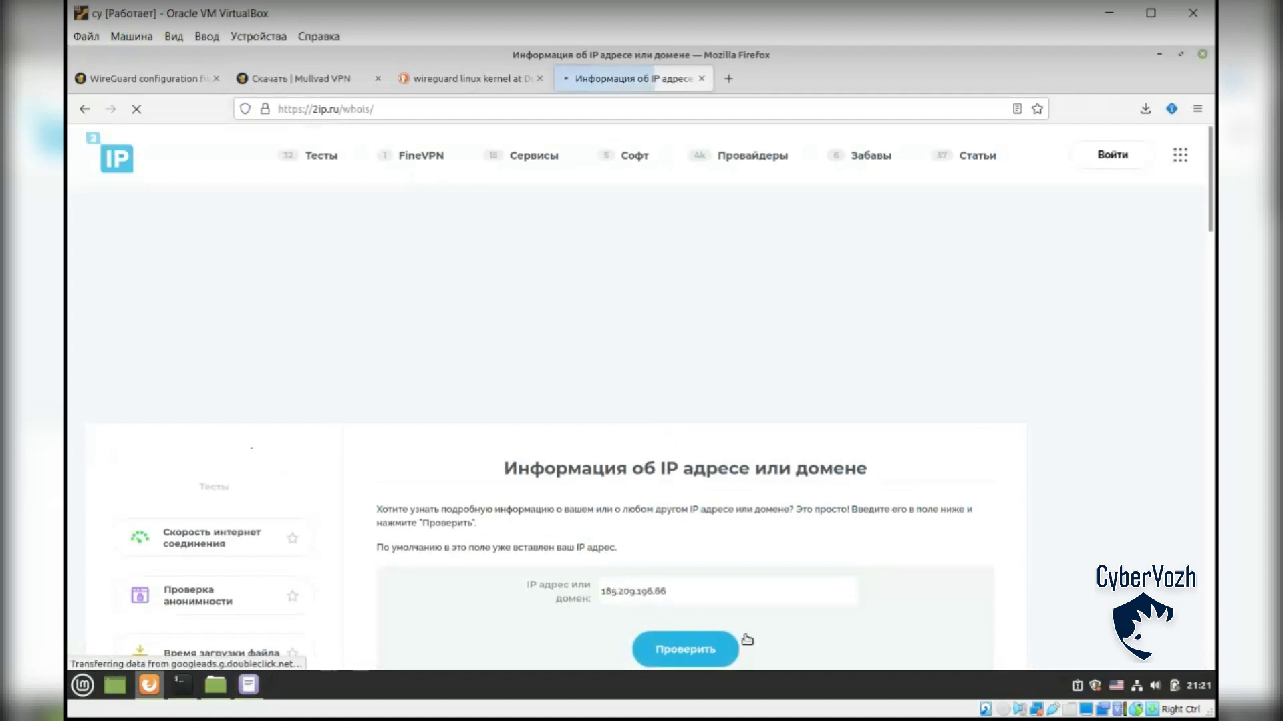
scroll(1039, 434, "down", 2)
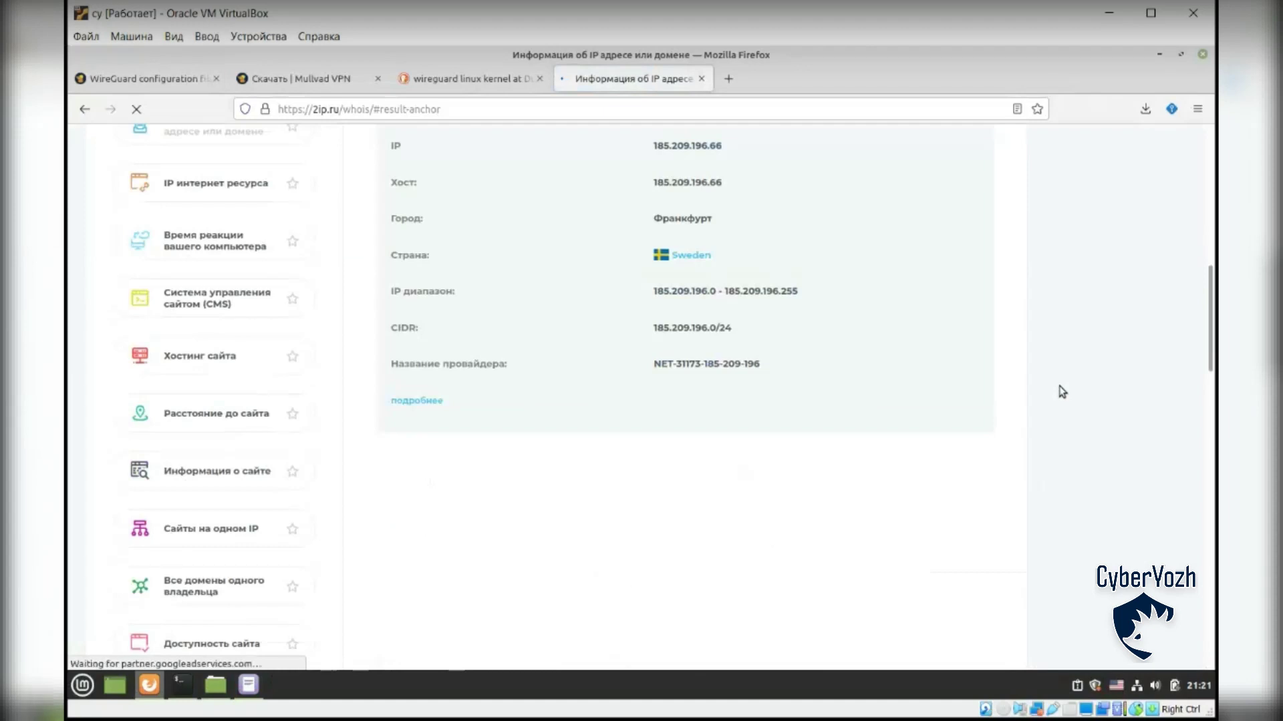
scroll(1062, 392, "up", 5)
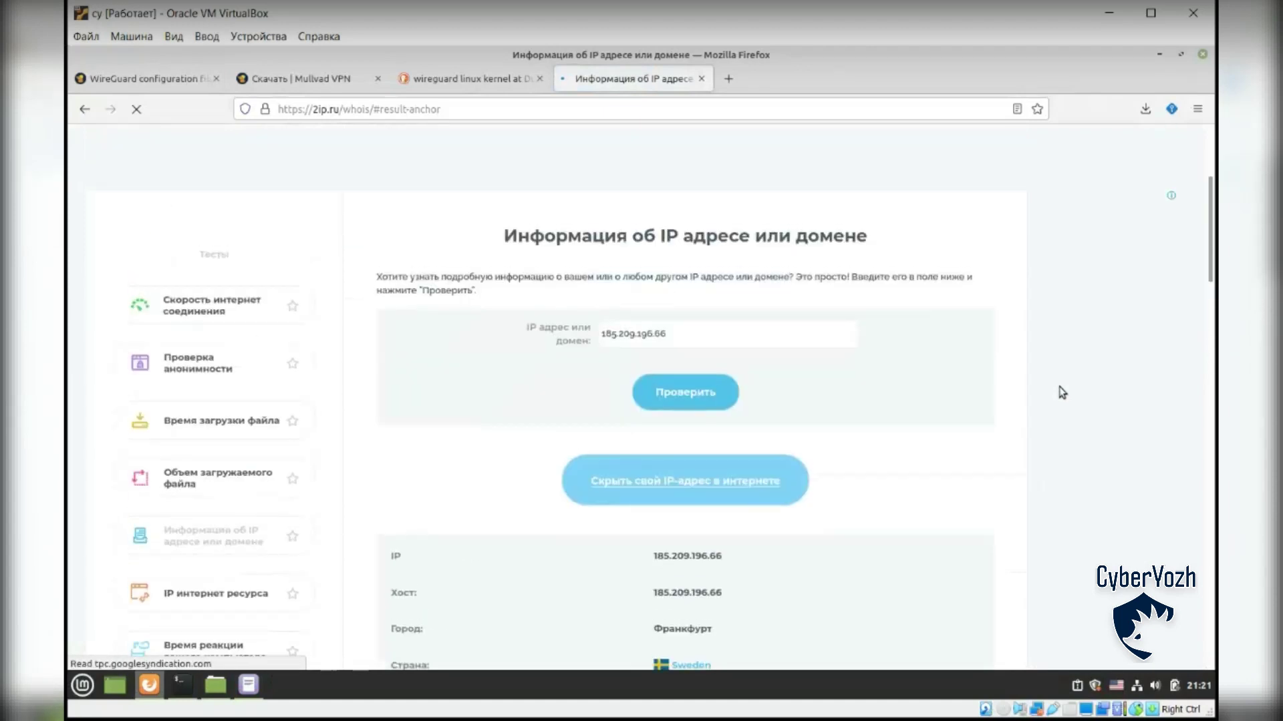
scroll(1062, 392, "down", 3)
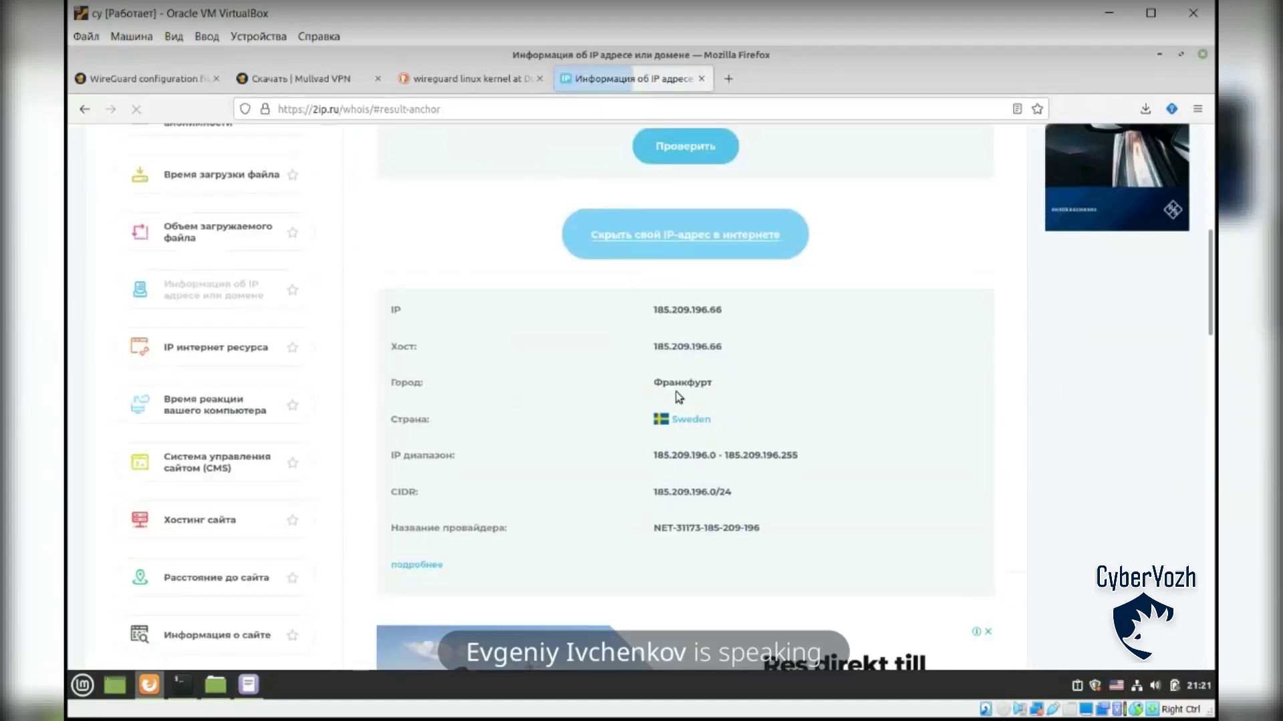
left_click_drag(655, 384, 715, 384)
left_click(715, 384)
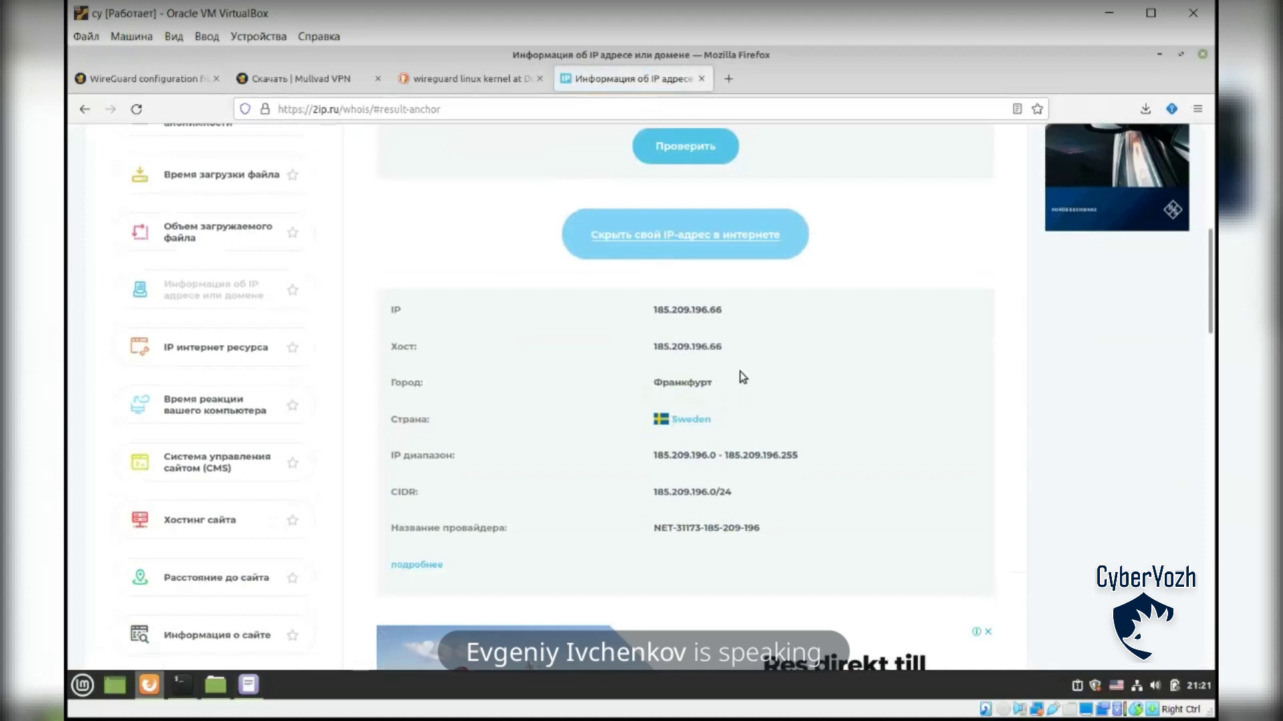
left_click_drag(655, 384, 713, 386)
left_click(666, 387)
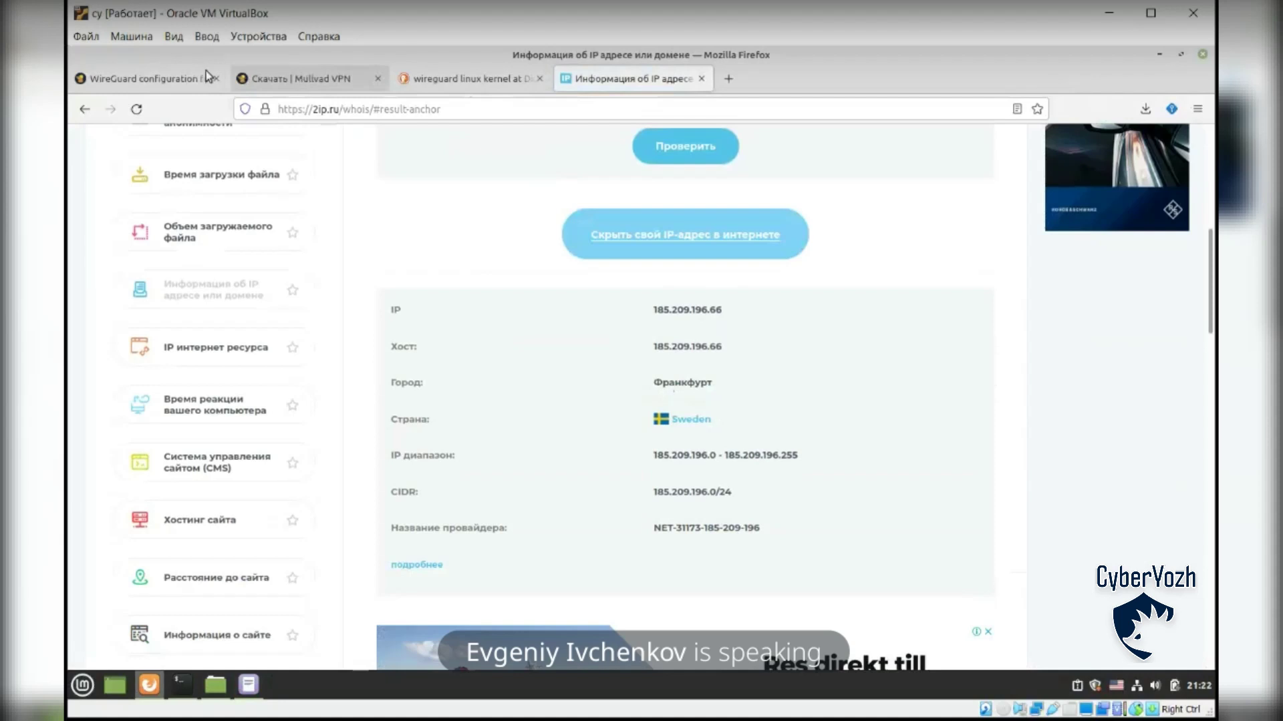
Step: Flip through the Mullvad tabs back to the whois results, then bring up the config editor
left_click(299, 81)
left_click(186, 80)
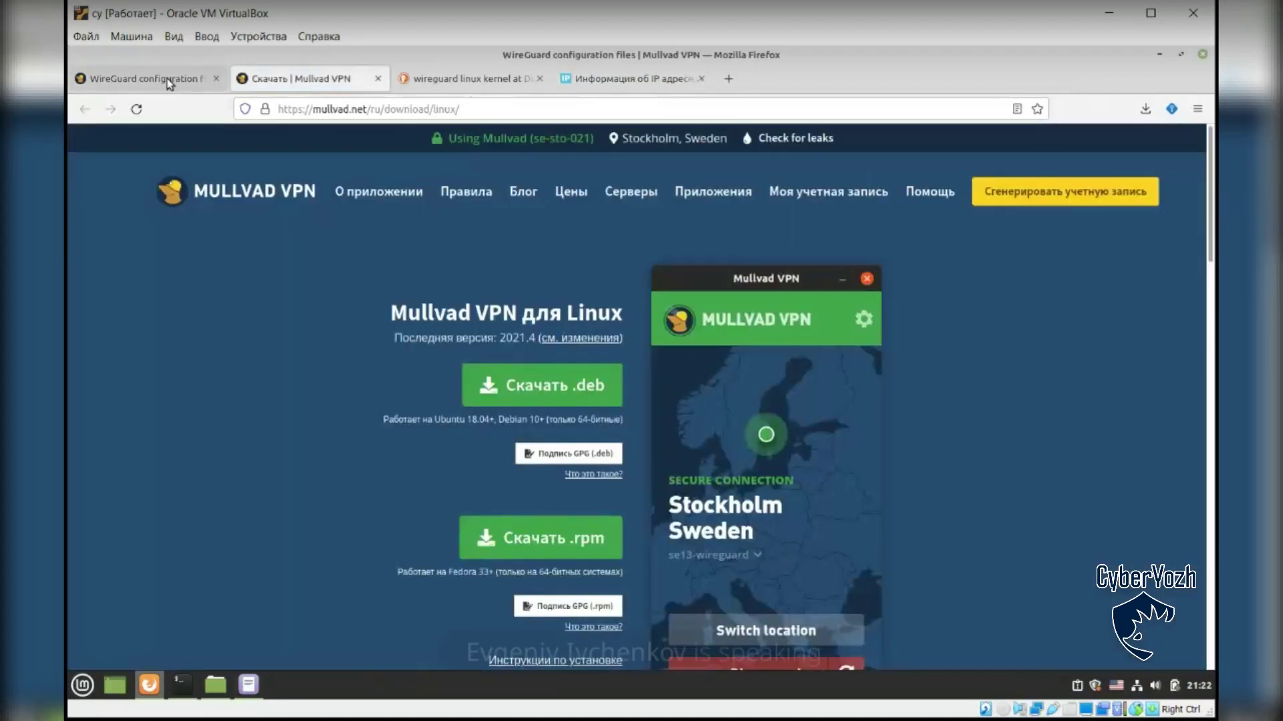
left_click(616, 80)
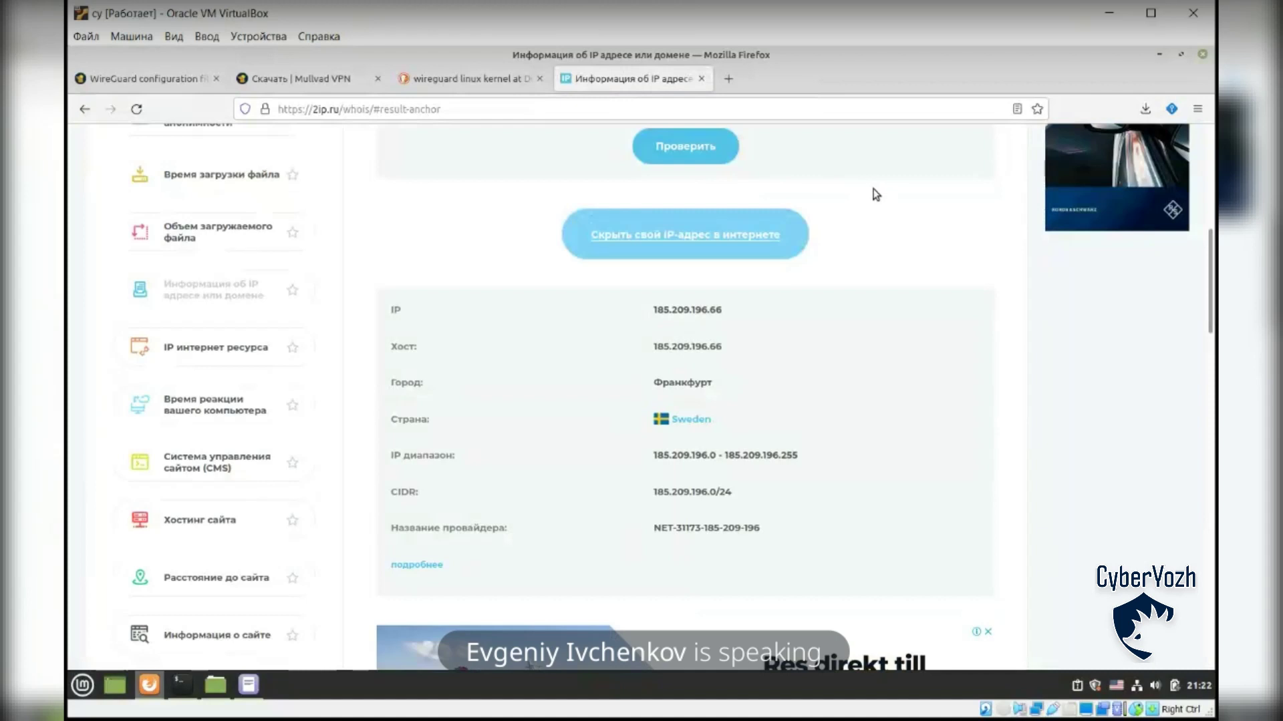
left_click(249, 686)
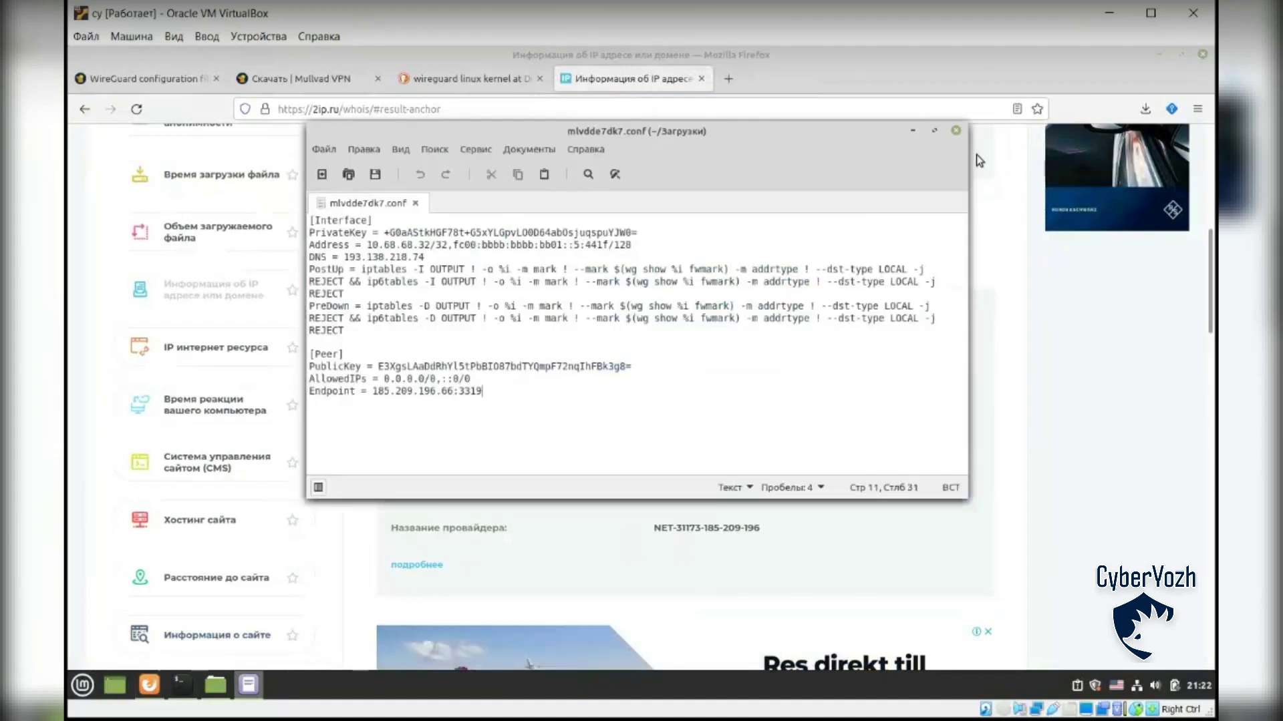
Step: Close the config editor and run cd /etc/wireguard/ in the terminal, which is denied
left_click(955, 131)
left_click(181, 684)
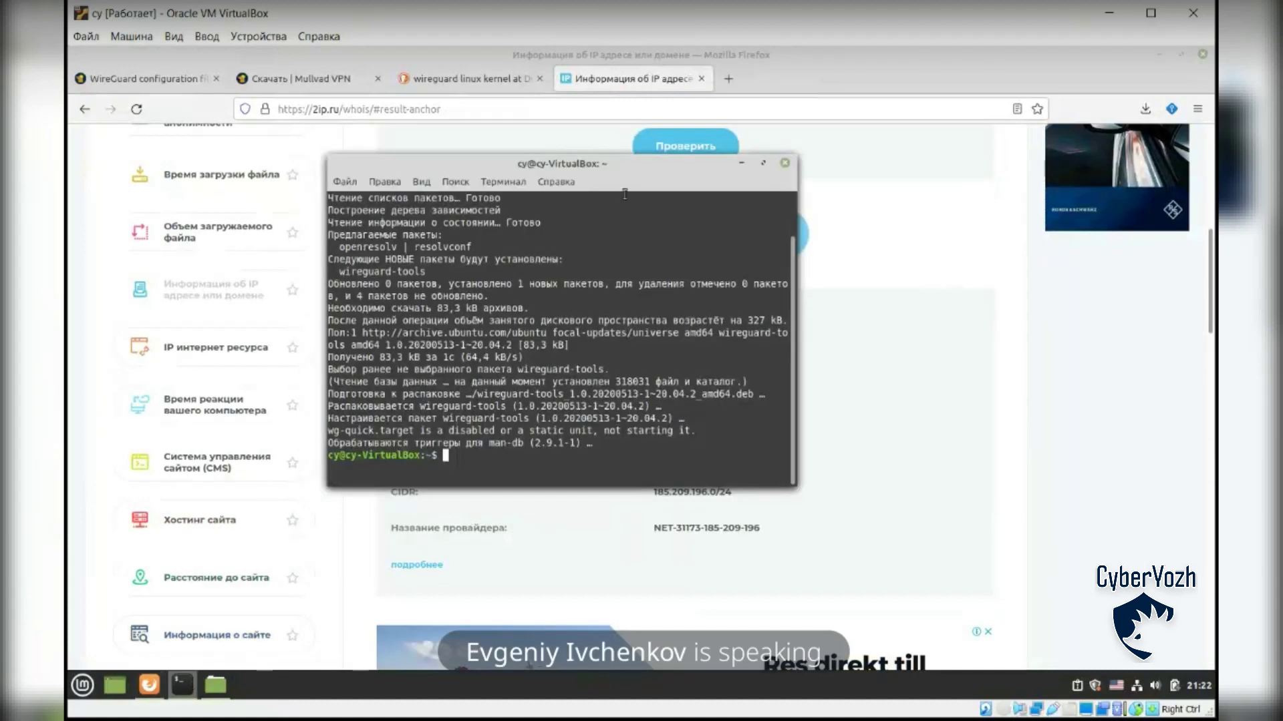
left_click_drag(630, 163, 672, 157)
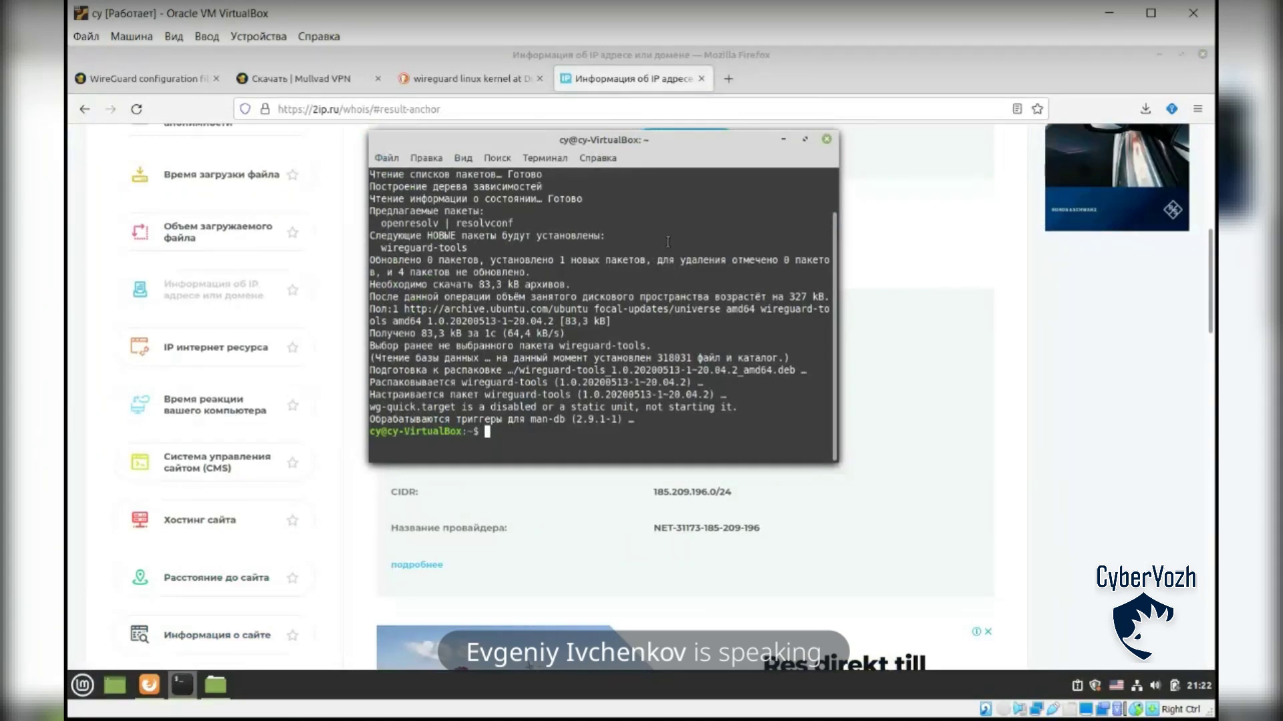
left_click_drag(688, 159, 706, 151)
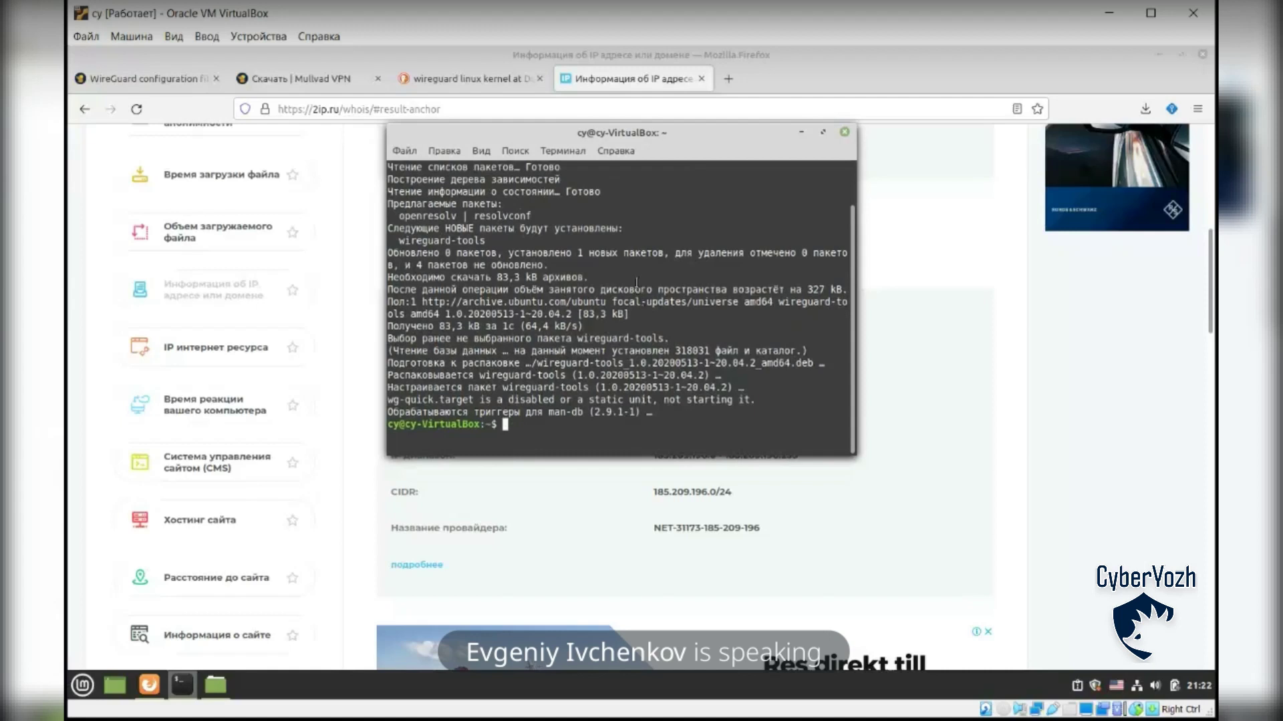
left_click_drag(706, 133, 741, 131)
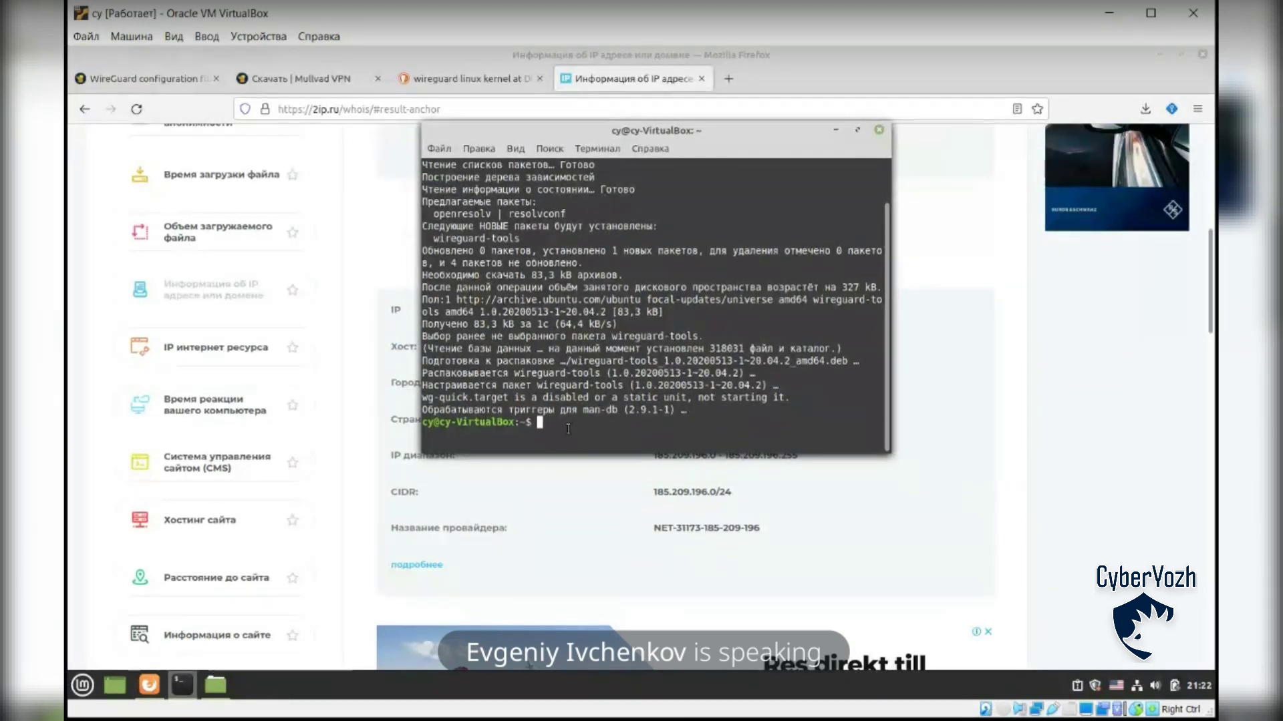
type("cd /etc/wireguard/")
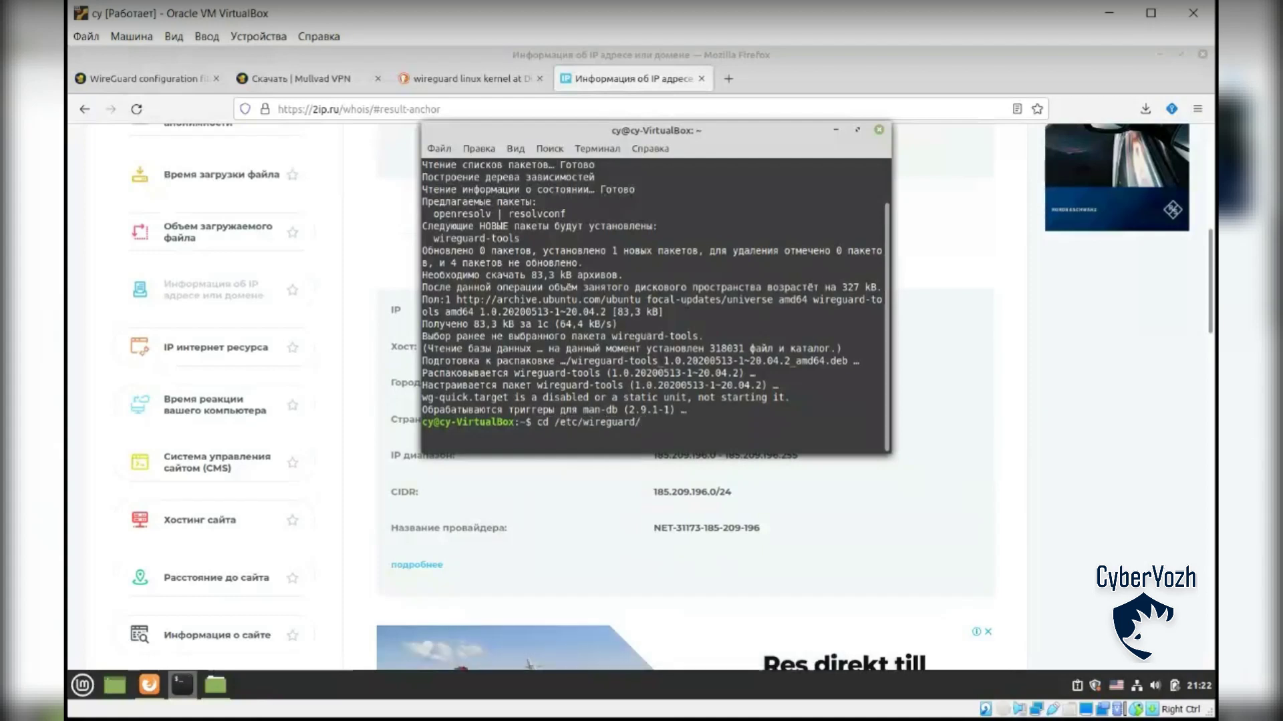
key("Return")
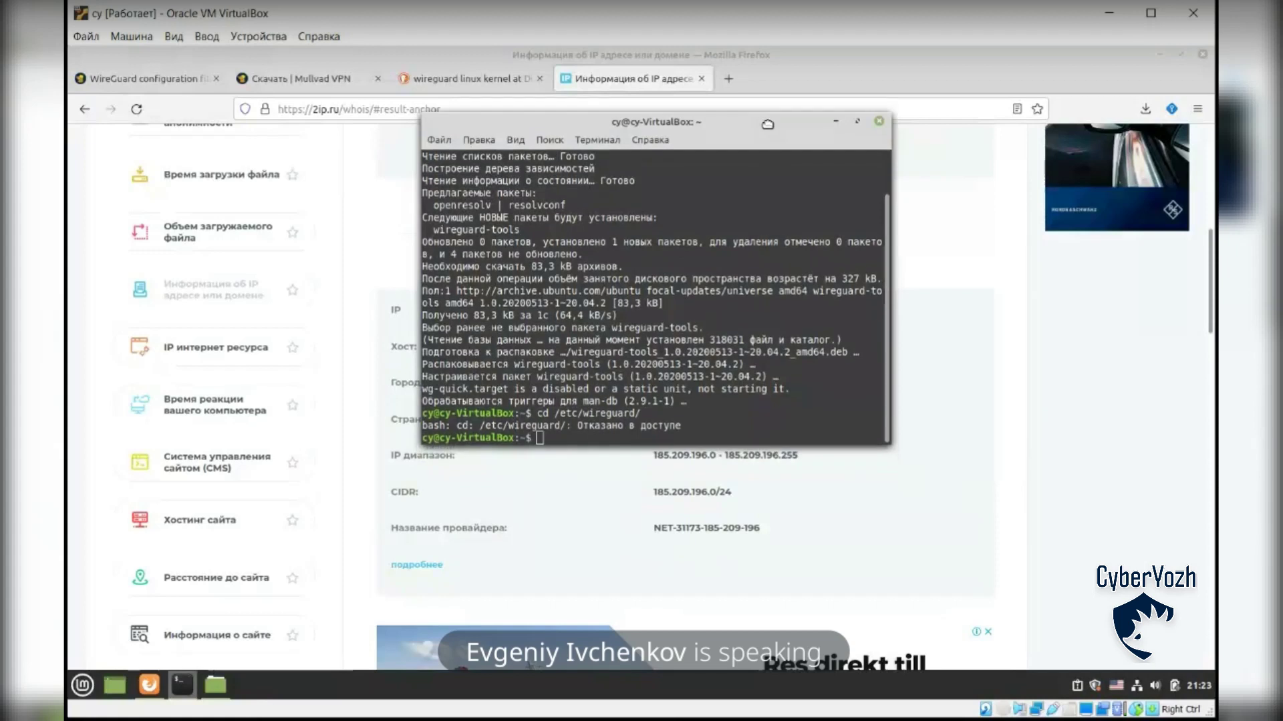
Step: Rename mlvdde7dk7.conf to mullvad.conf in the Загрузки folder
left_click(215, 685)
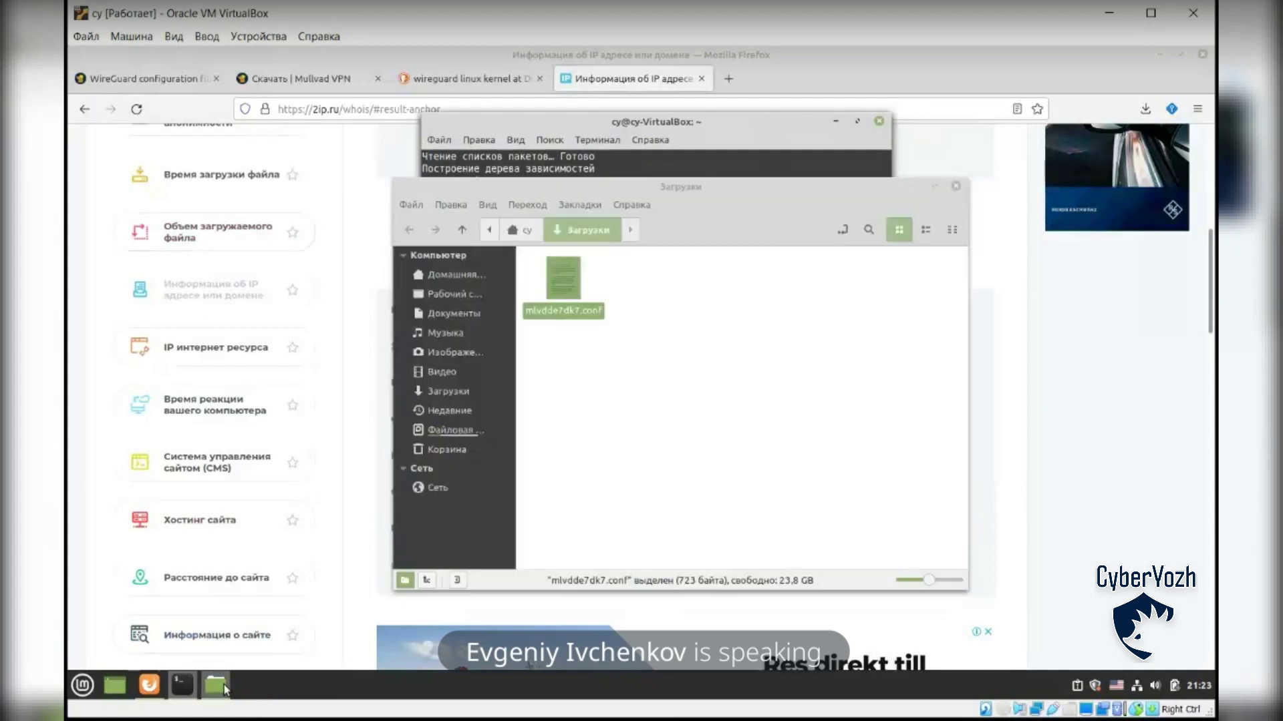
left_click(688, 417)
right_click(565, 314)
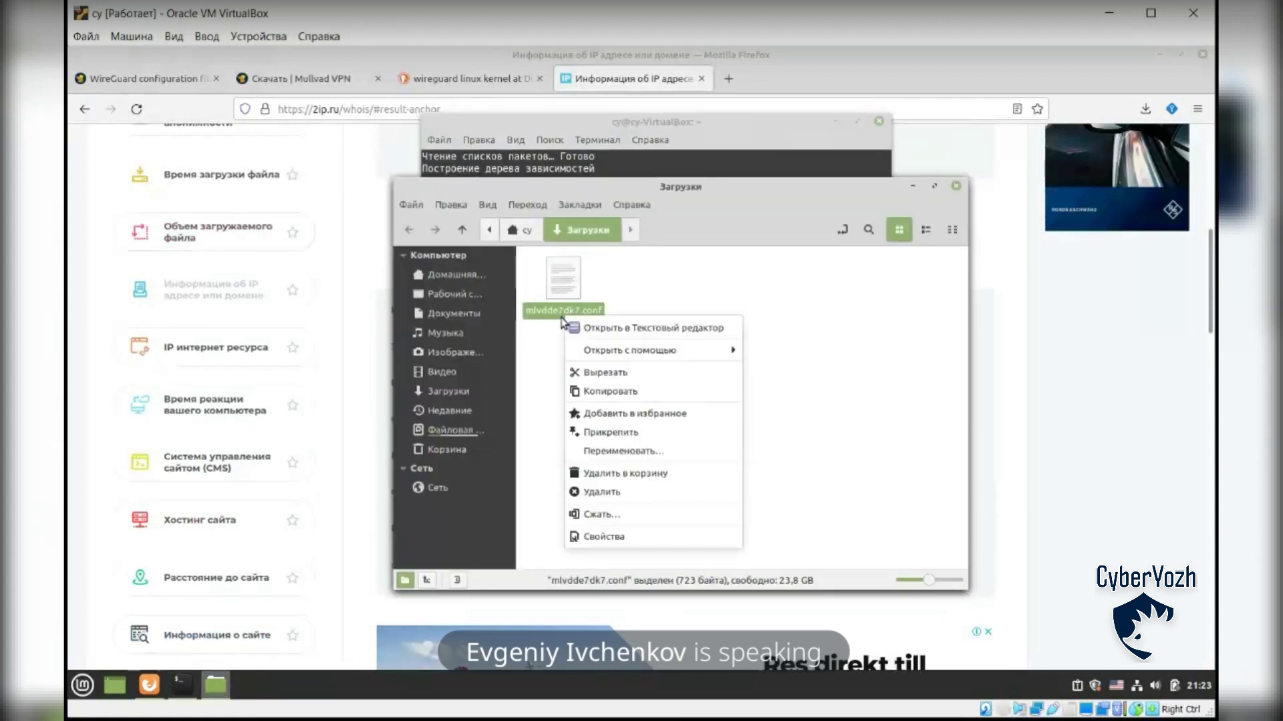
left_click(646, 453)
type("mullvad.conf")
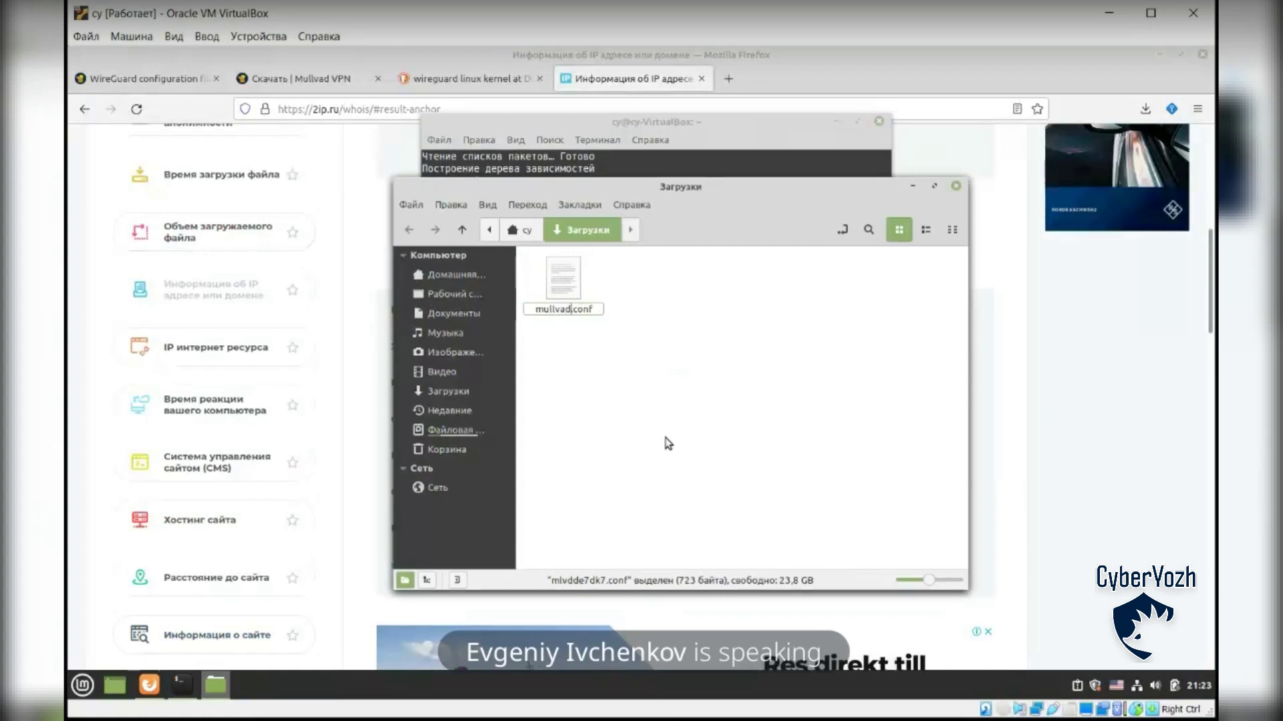
left_click(668, 443)
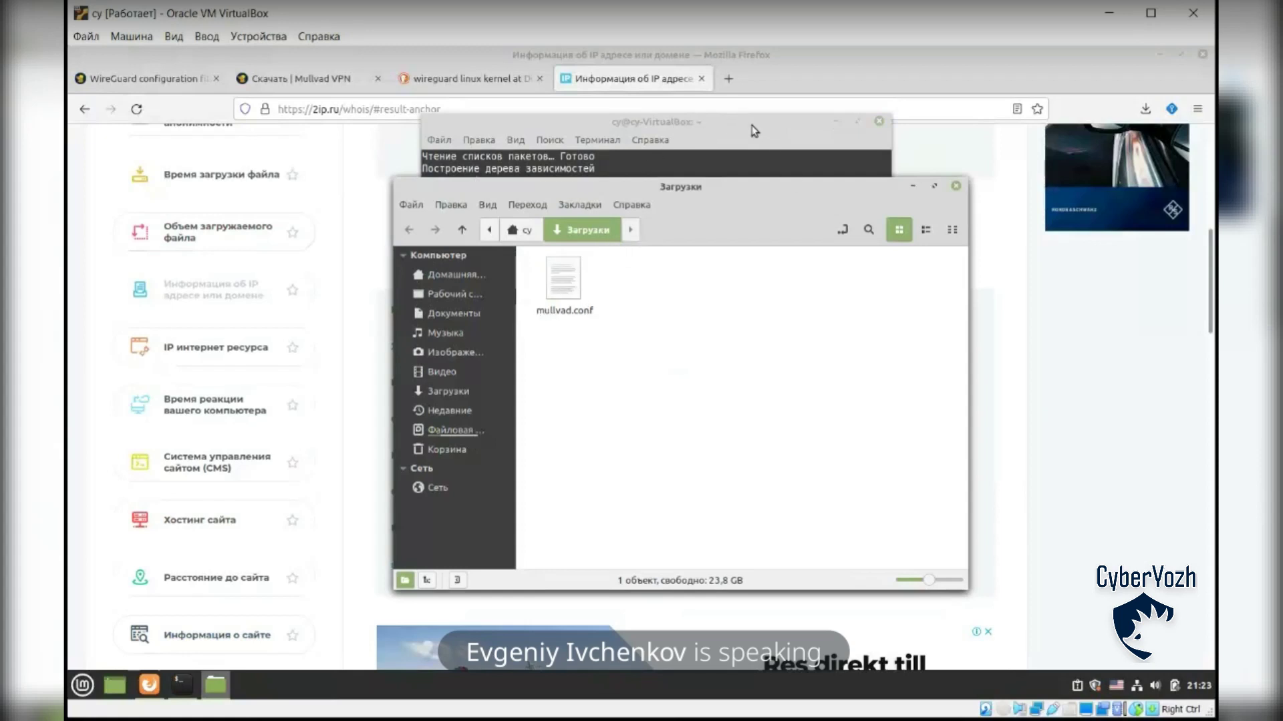
Step: Open a terminal inside the Загрузки folder
left_click(751, 125)
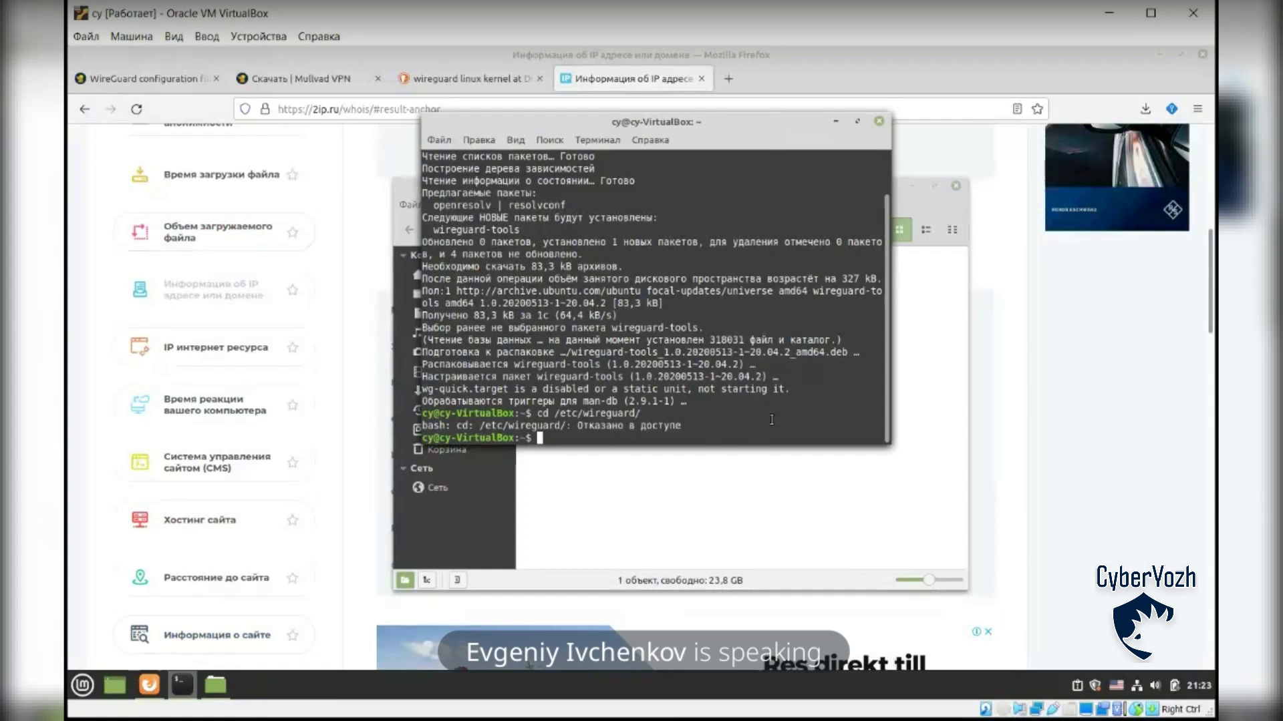
left_click(727, 467)
right_click(696, 442)
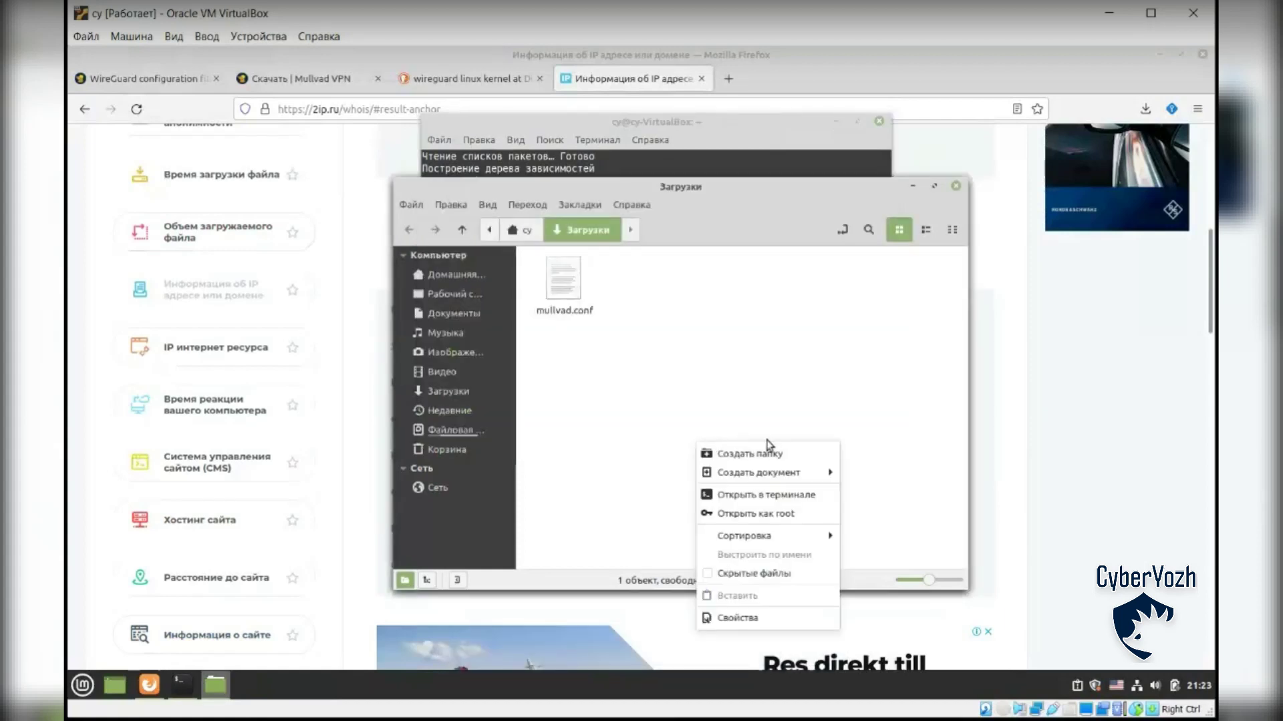
left_click(813, 493)
Step: Move mullvad.conf into /etc/wireguard with sudo mv, entering the administrator password
type("sdu")
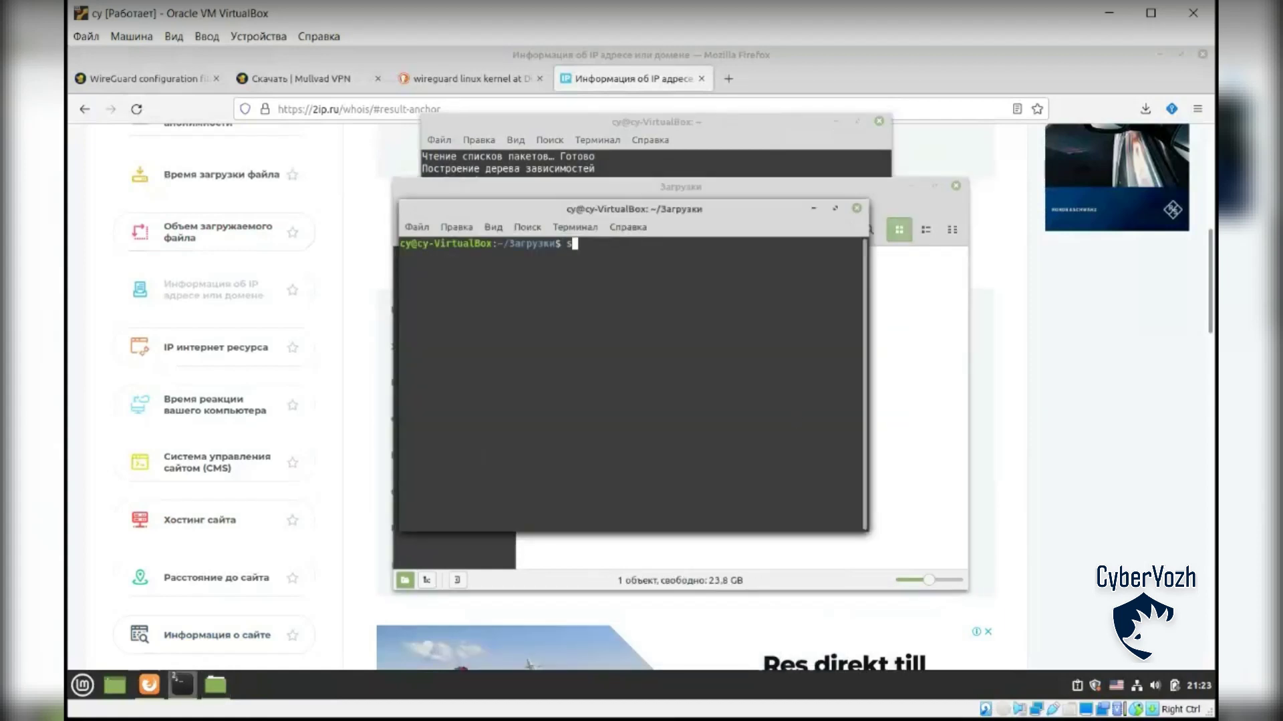
key("BackSpace")
key("BackSpace")
type("ud")
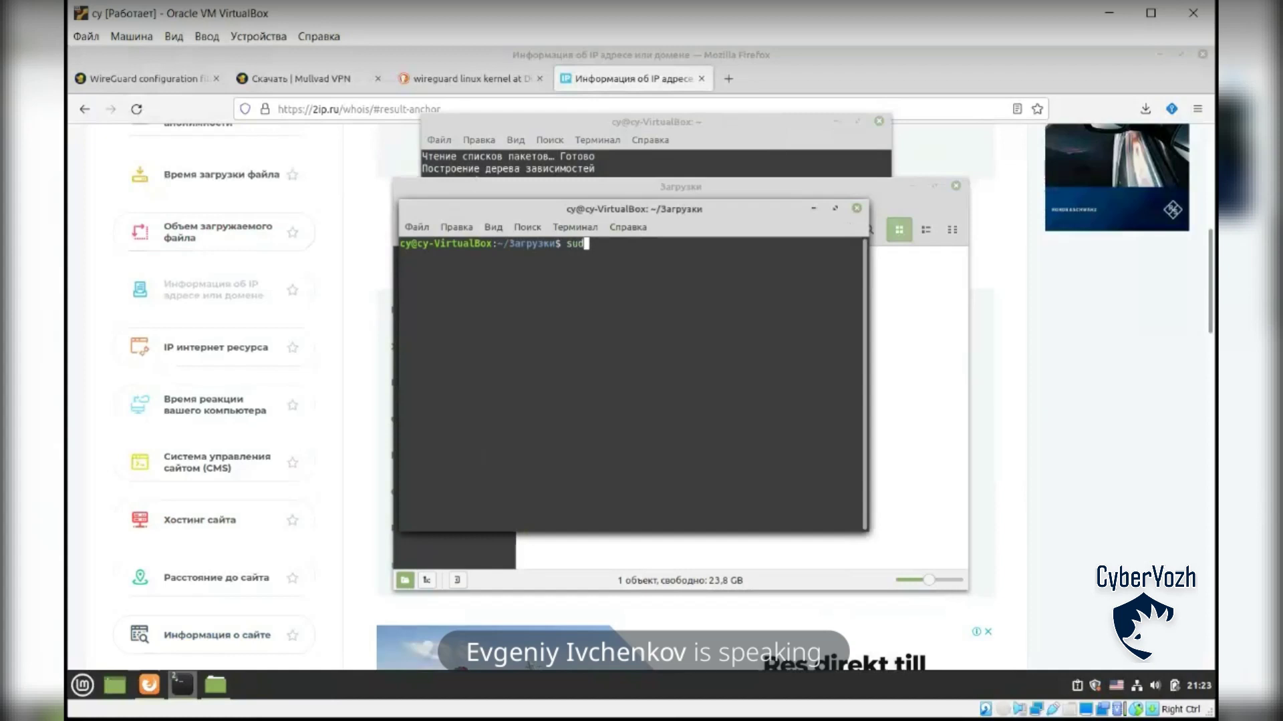
type("o cp")
key("BackSpace")
key("BackSpace")
type("mv mu")
key("Tab")
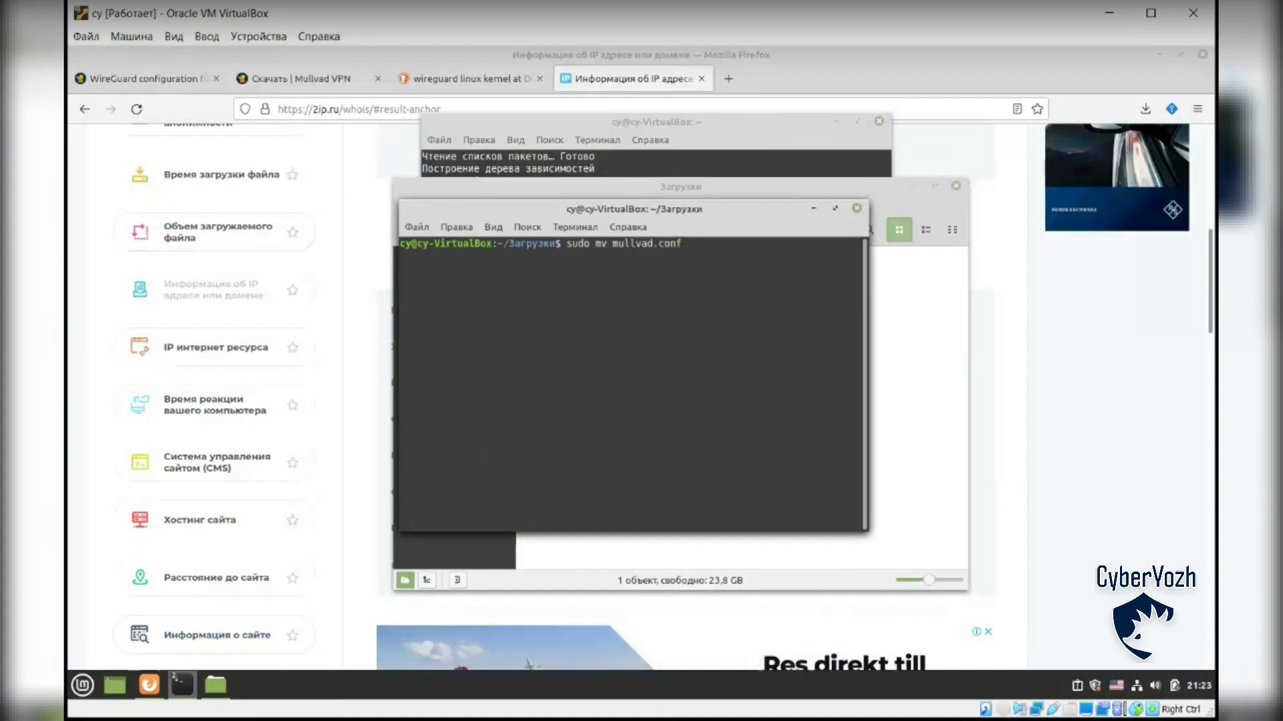
type("/etc/wireguard")
key("Return")
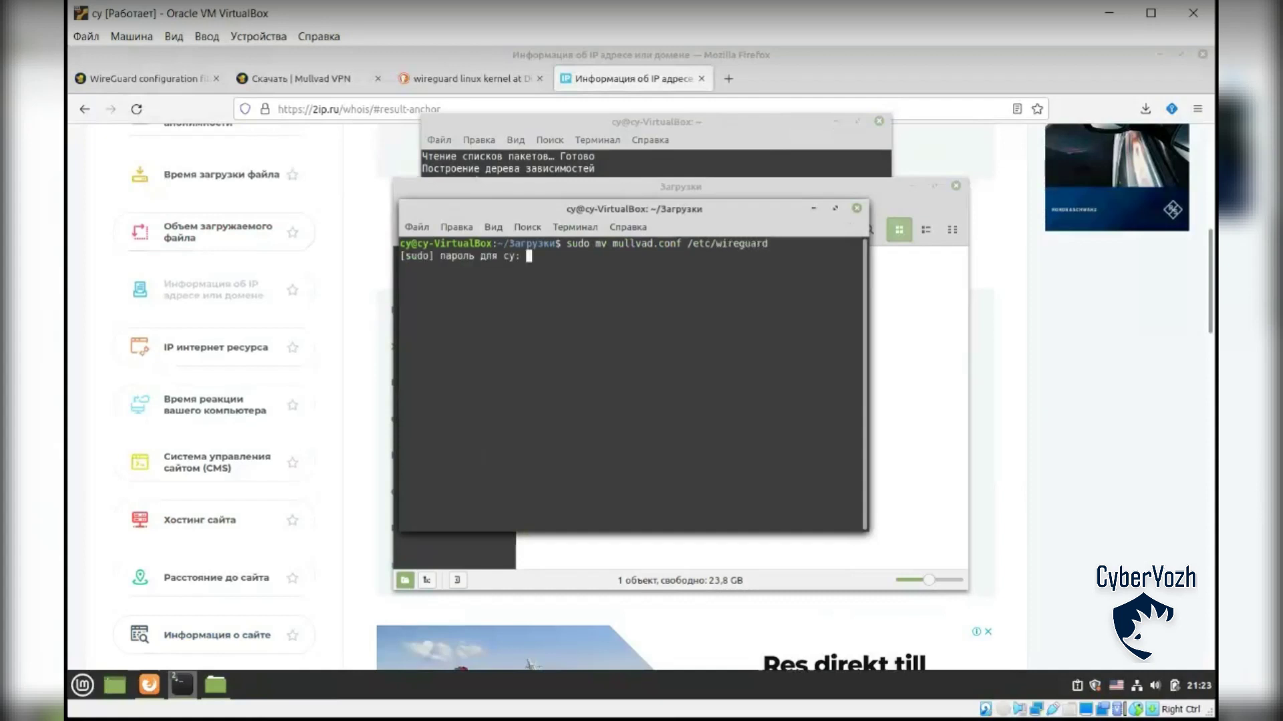
type("*********")
key("Return")
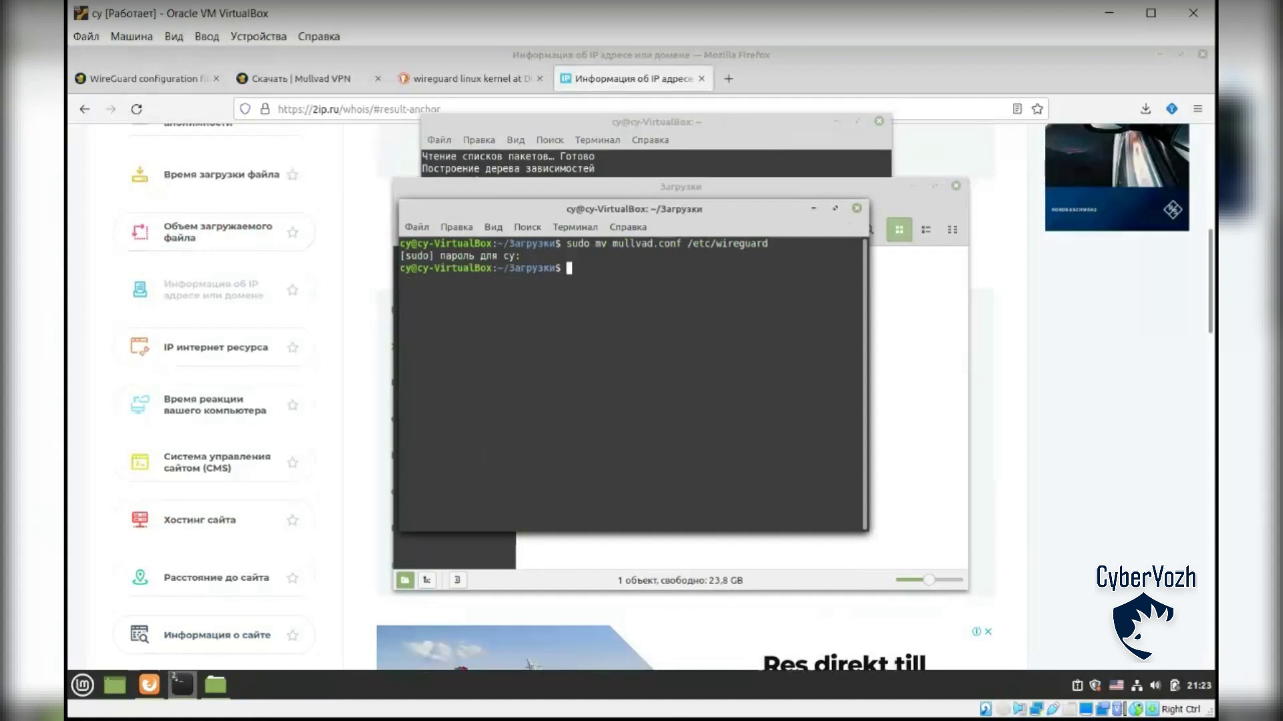
Step: List Загрузки and /etc/wireguard to confirm the config was moved
type("ls")
key("Return")
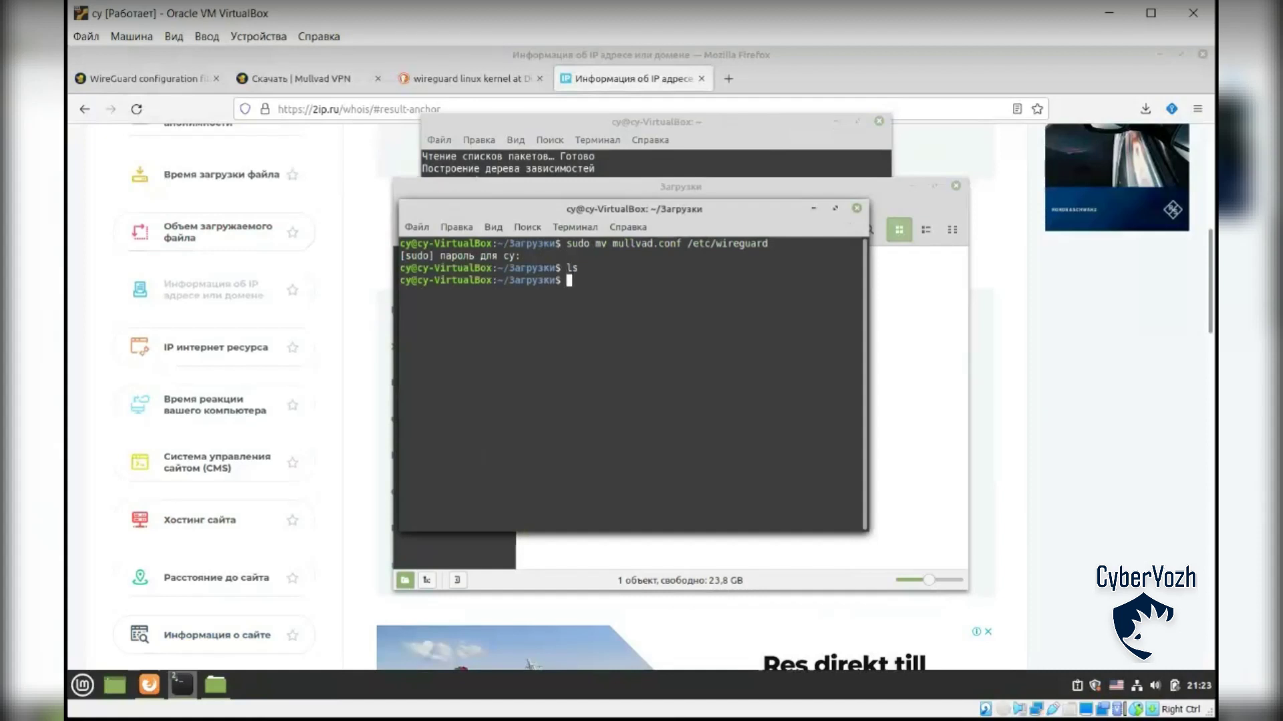
type("sud")
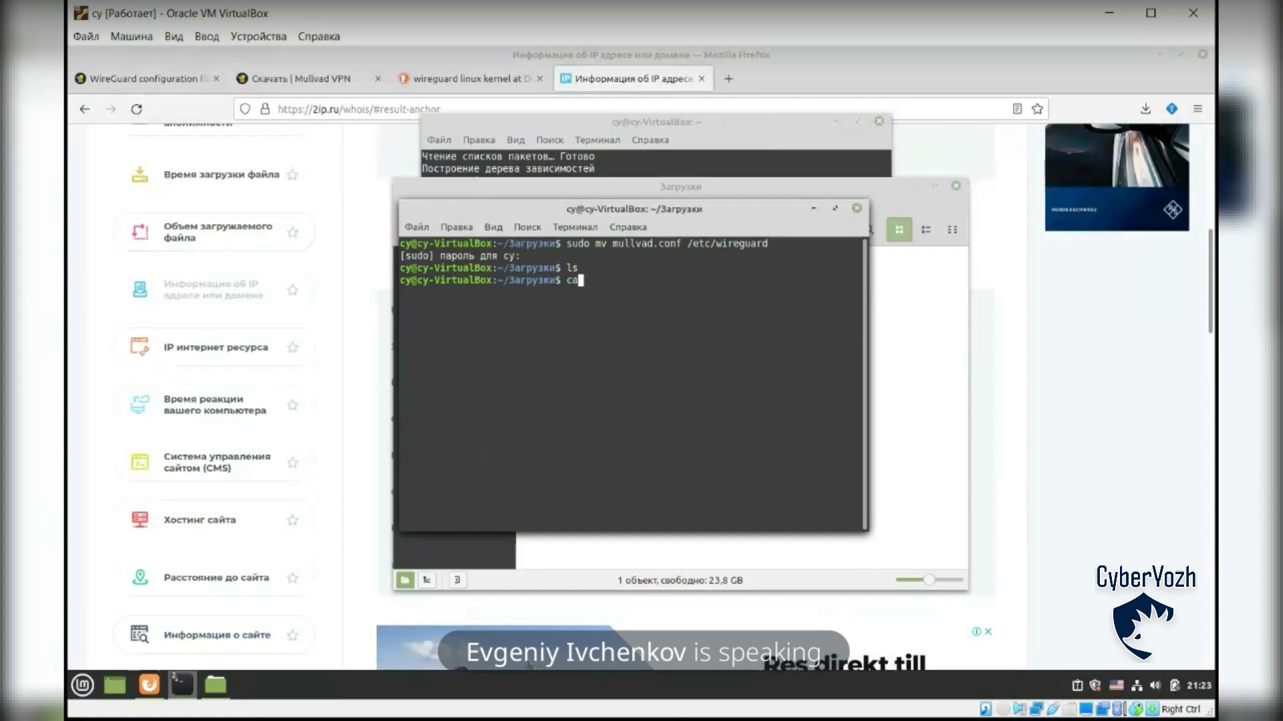
type("o ls /etc/wireguard")
key("Return")
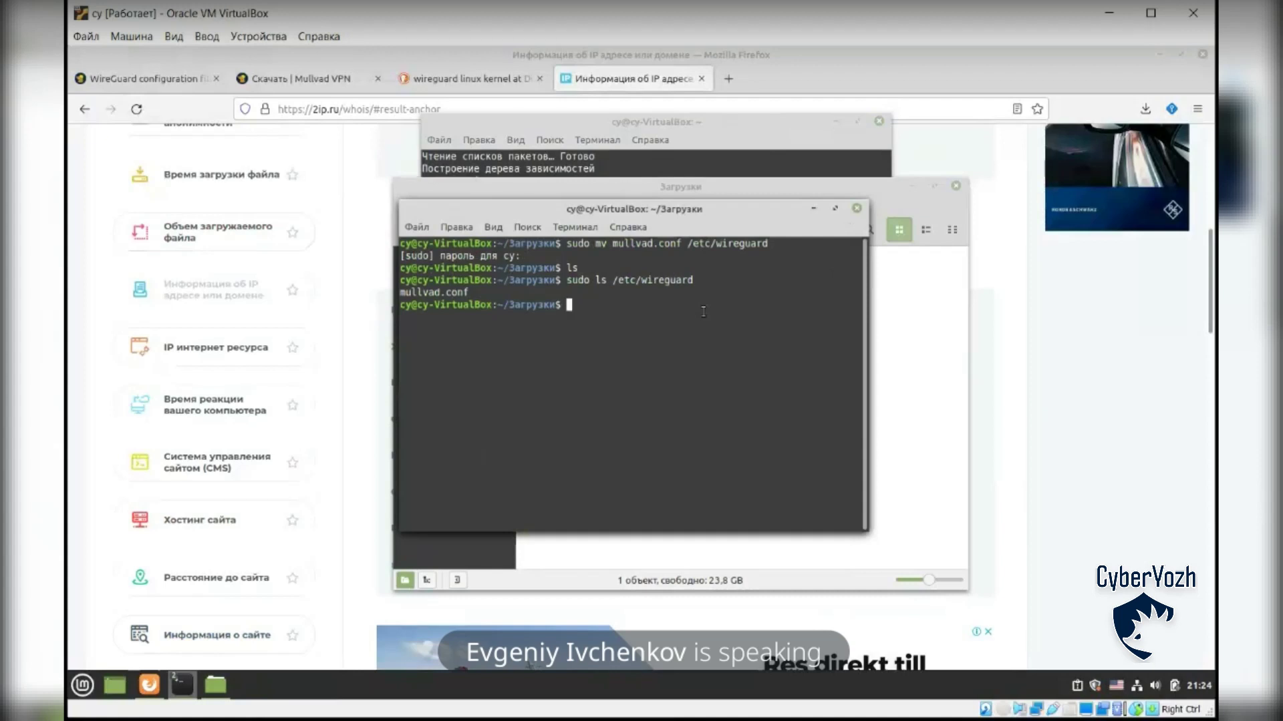
Step: Run wg-quick up mullvad and inspect the 'resolvconf: command not found' error
type("wg-quic")
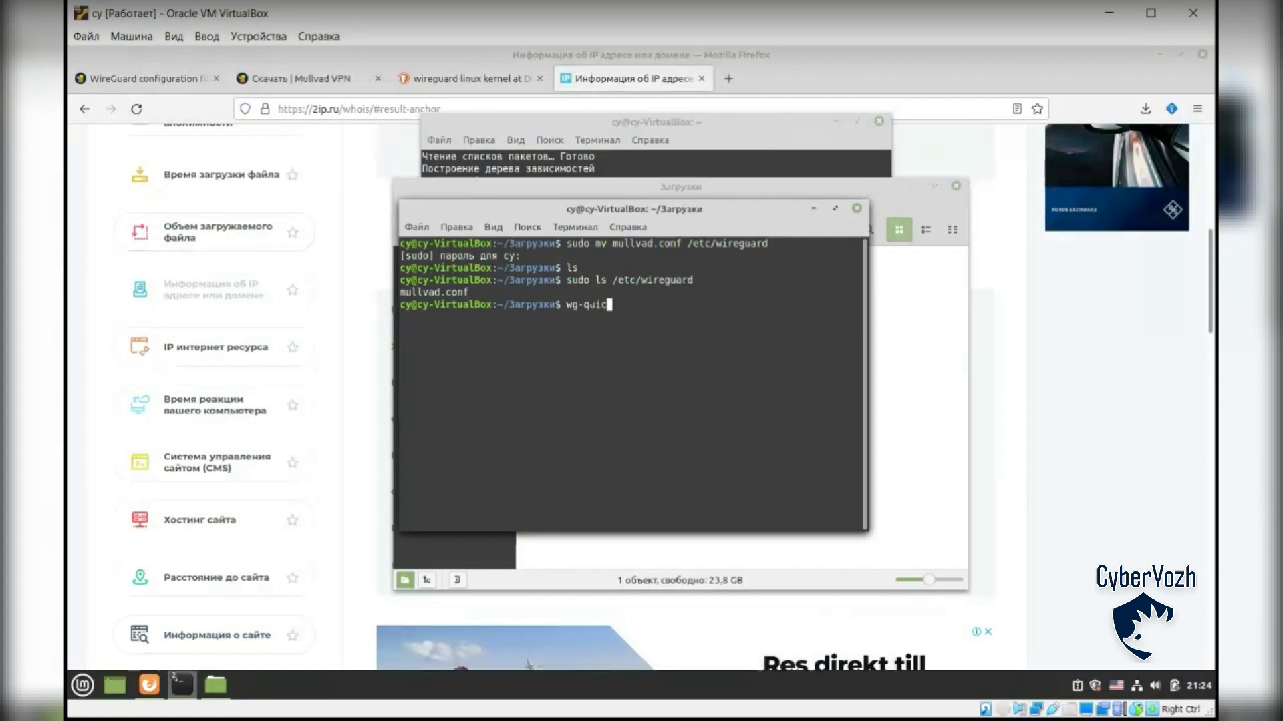
type("k mullvad")
key("Return")
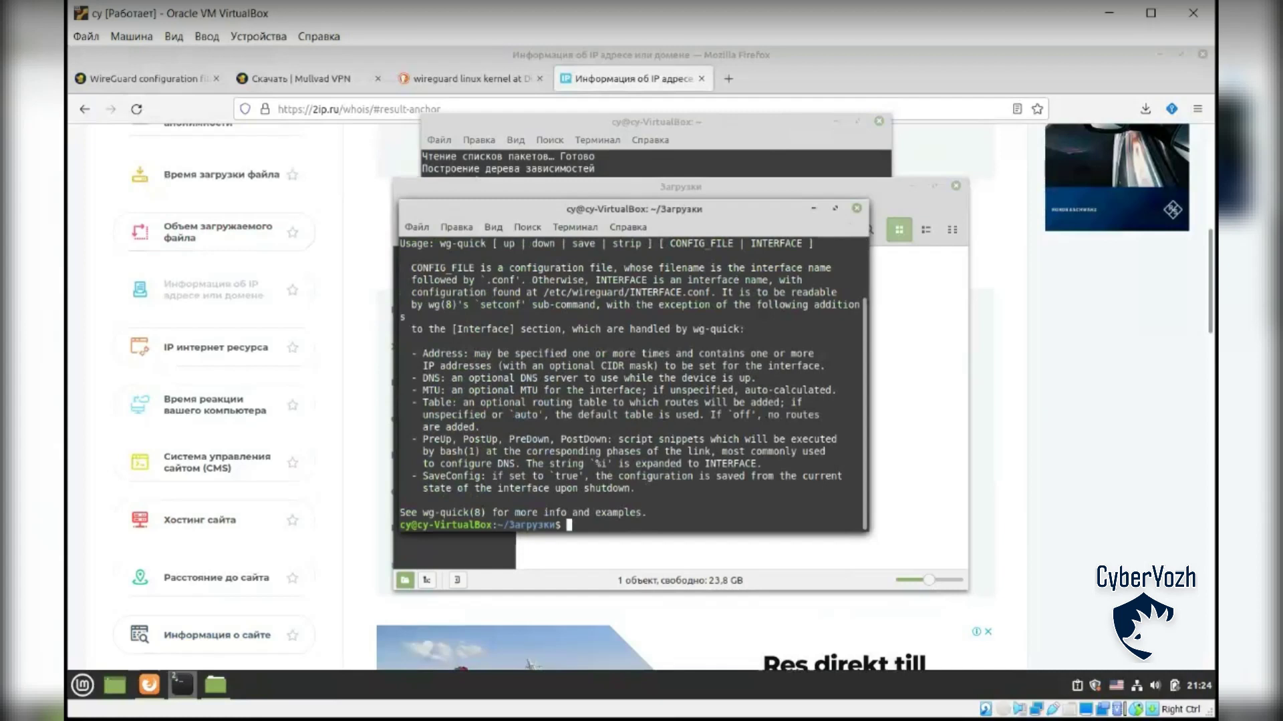
type("wg-quick up mullvad")
key("Return")
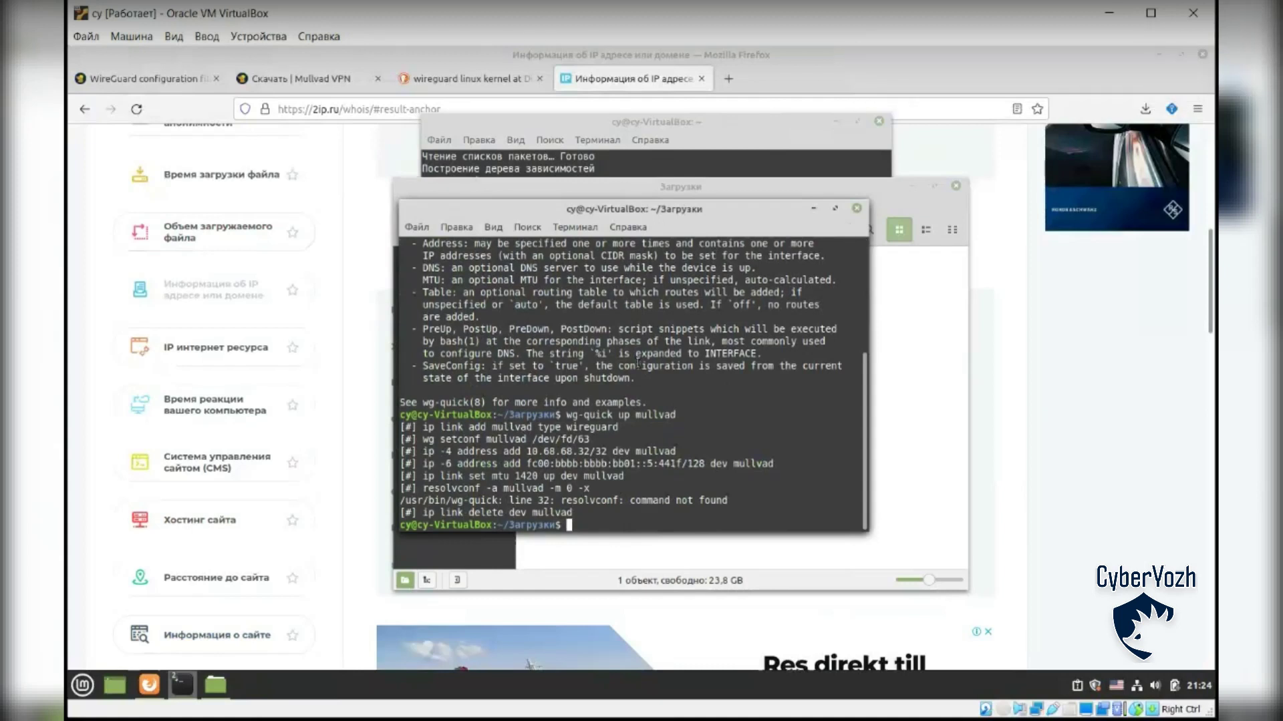
left_click_drag(560, 499, 638, 500)
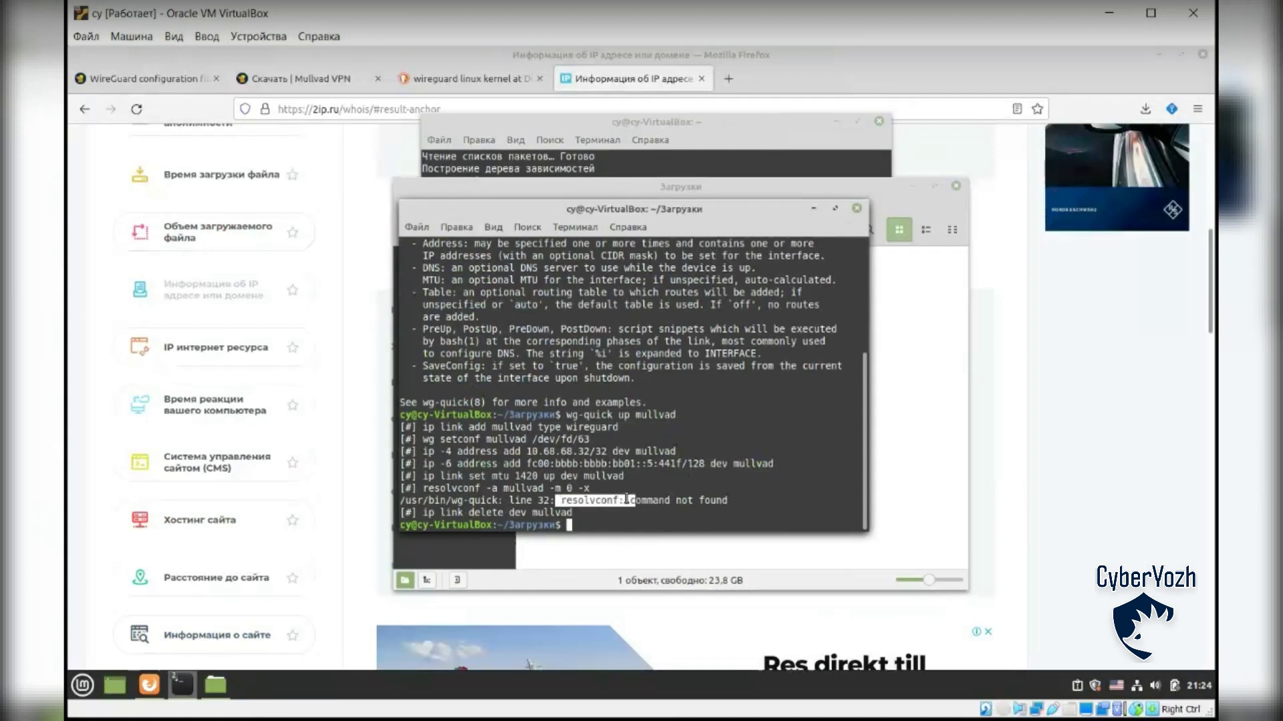
left_click(631, 496)
left_click_drag(501, 486, 578, 490)
left_click(577, 491)
key("alt+Tab")
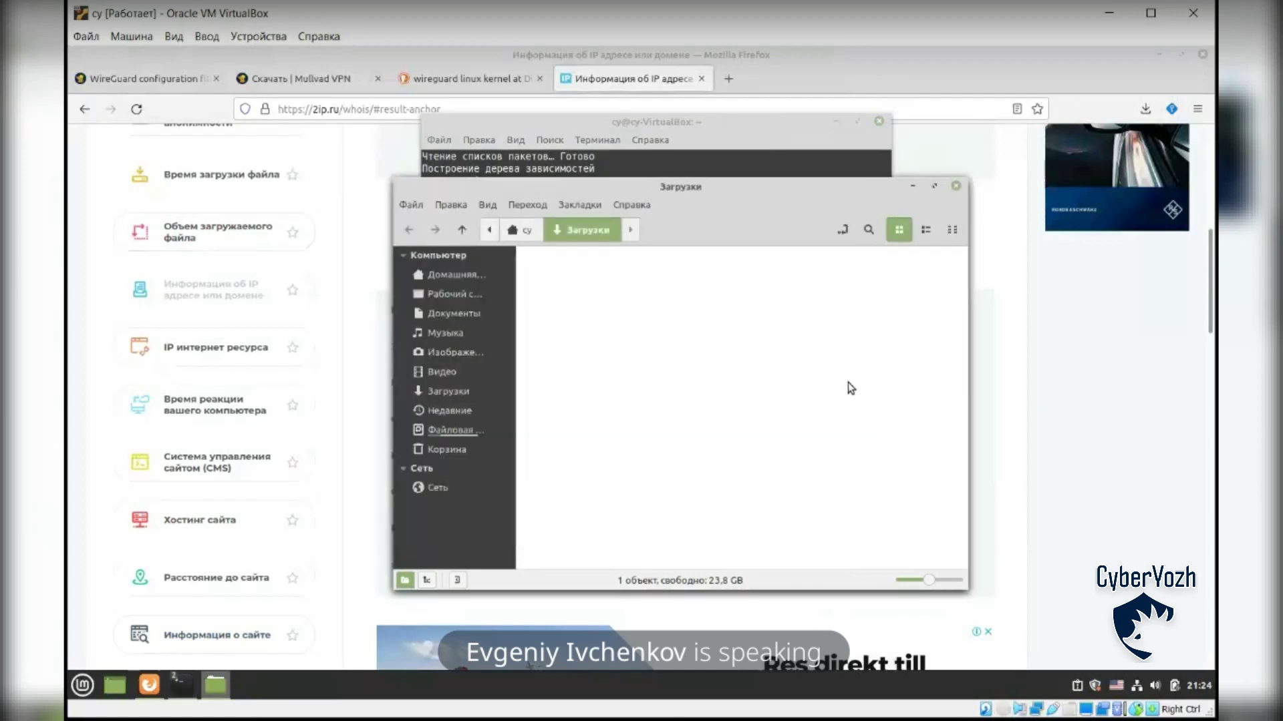
Step: Return to Firefox and reload the 2ip.ru home page, dismissing the ad
left_click(692, 119)
left_click(819, 528)
left_click(638, 81)
scroll(543, 218, "up", 7)
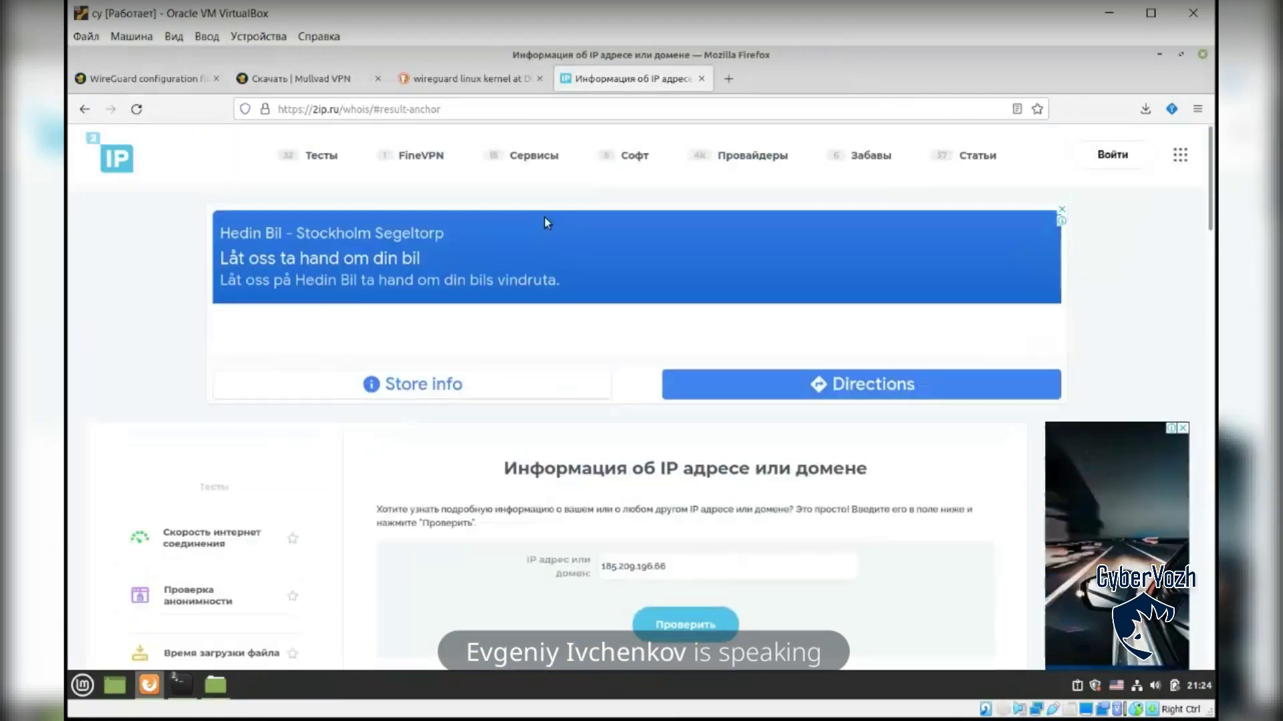
left_click(117, 158)
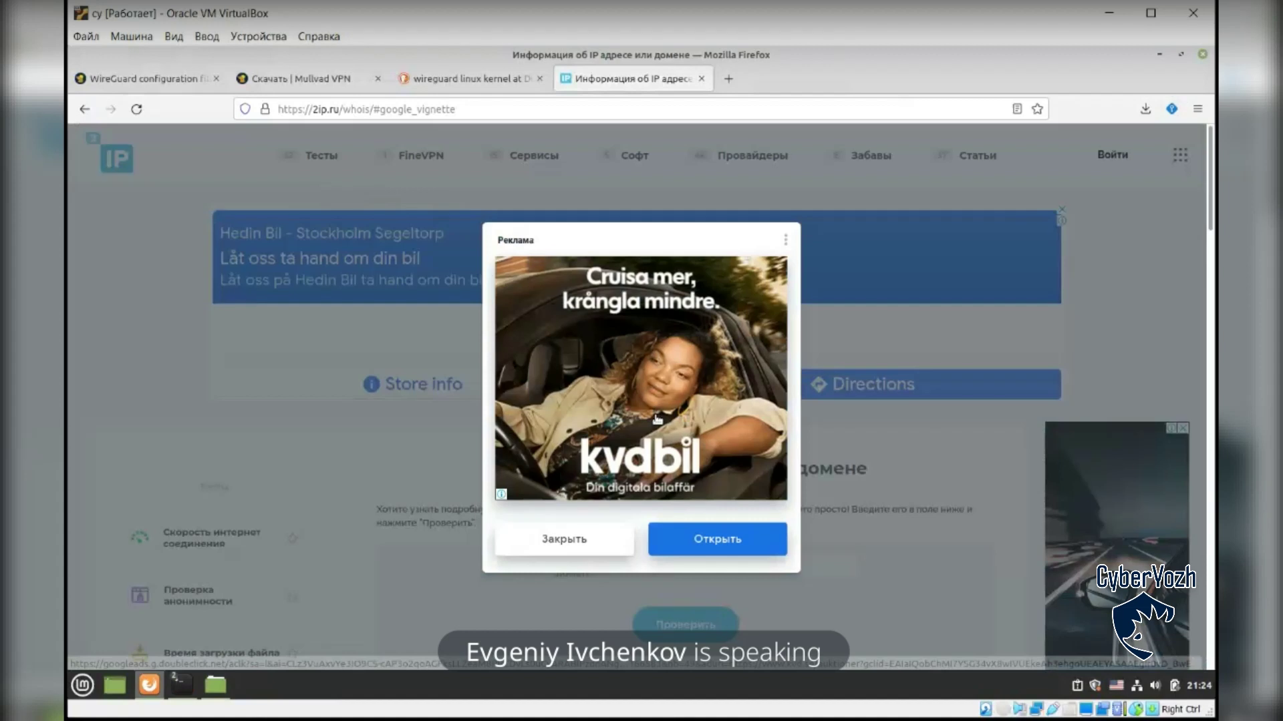
left_click(577, 539)
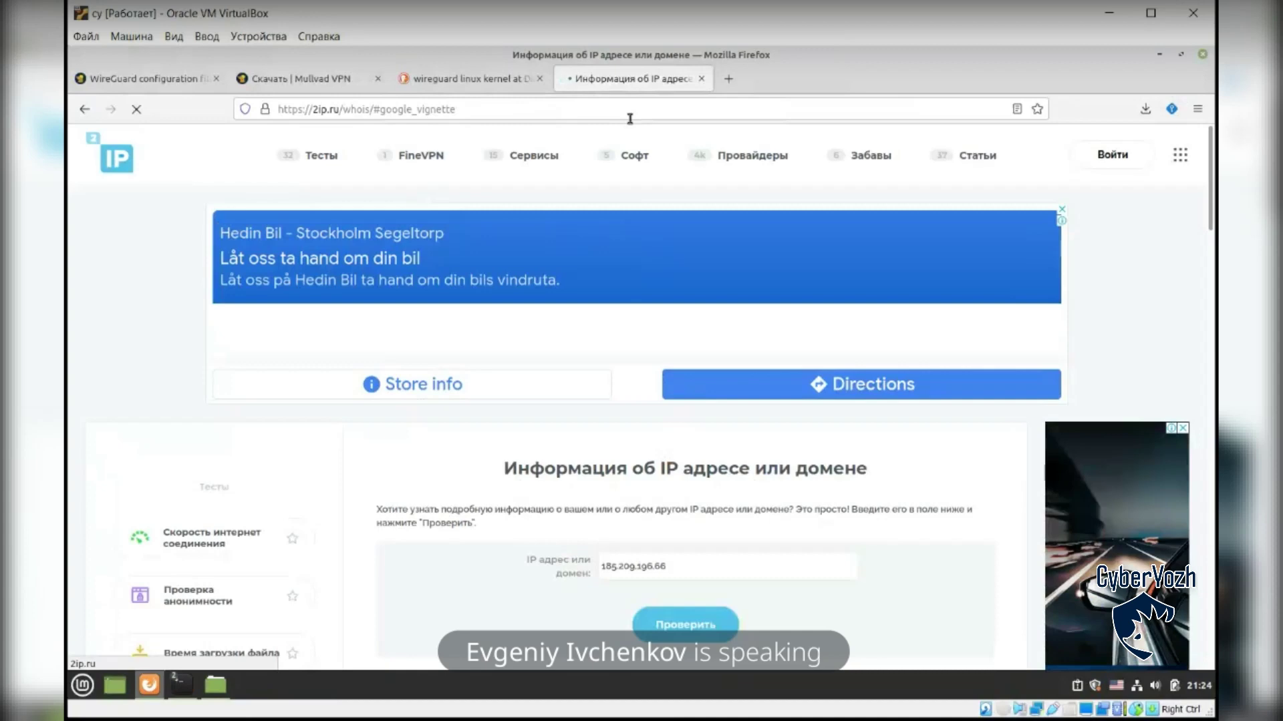
Step: Download a fresh Mullvad WireGuard config file with the kill switch disabled
left_click(303, 86)
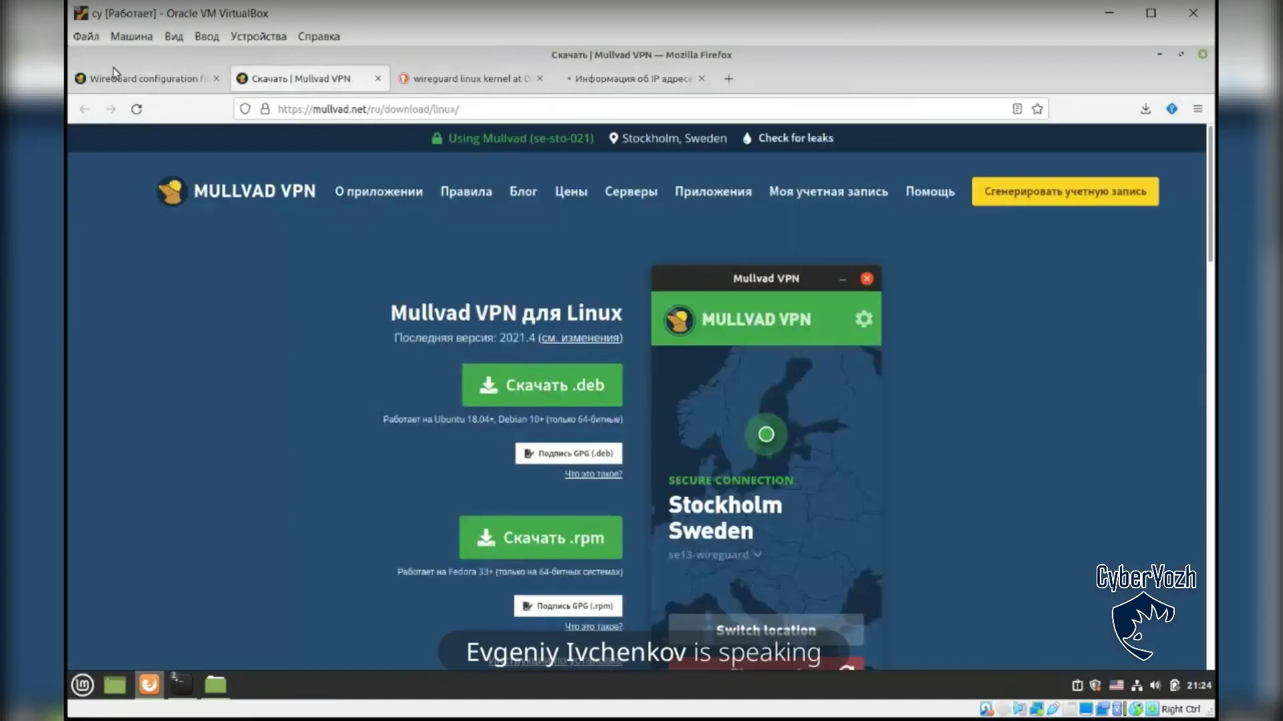
left_click(116, 78)
scroll(437, 328, "up", 3)
left_click(401, 488)
left_click(433, 611)
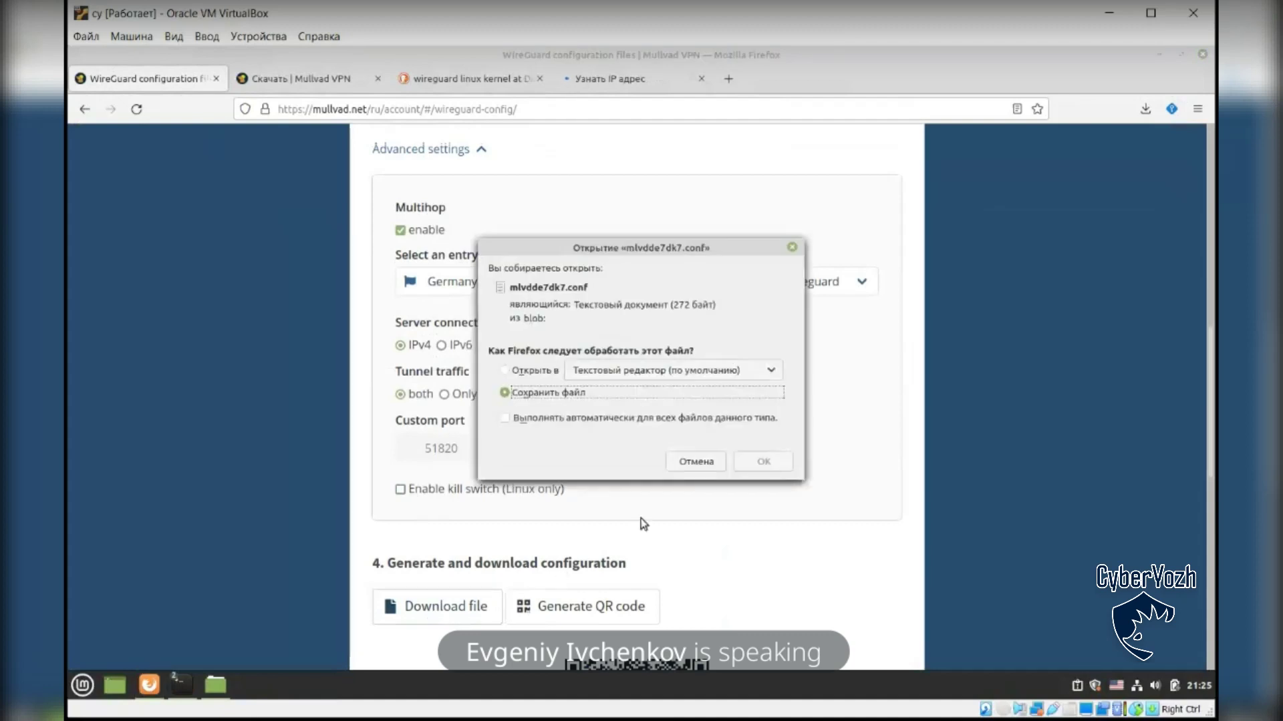
left_click(759, 460)
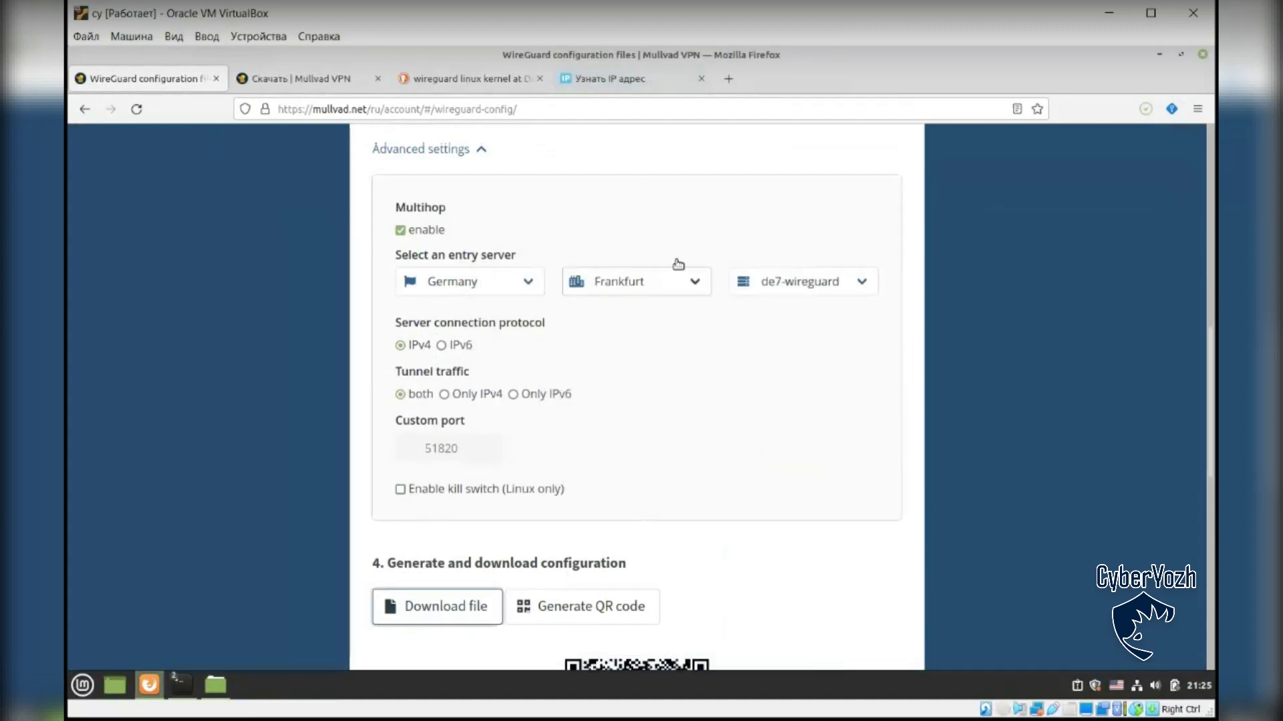
Step: Check that 2ip.ru reports IP 185.65.135.181 in Sweden, then restore the Downloads folder
left_click(608, 80)
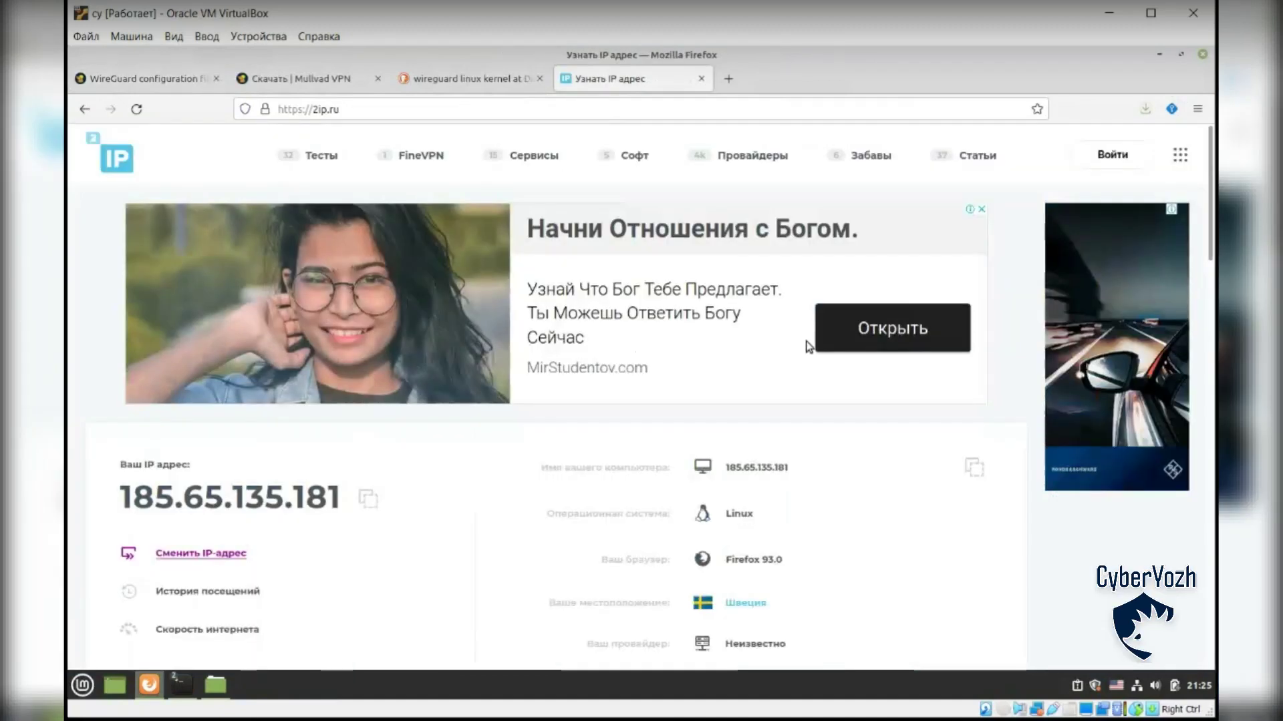
scroll(799, 355, "down", 3)
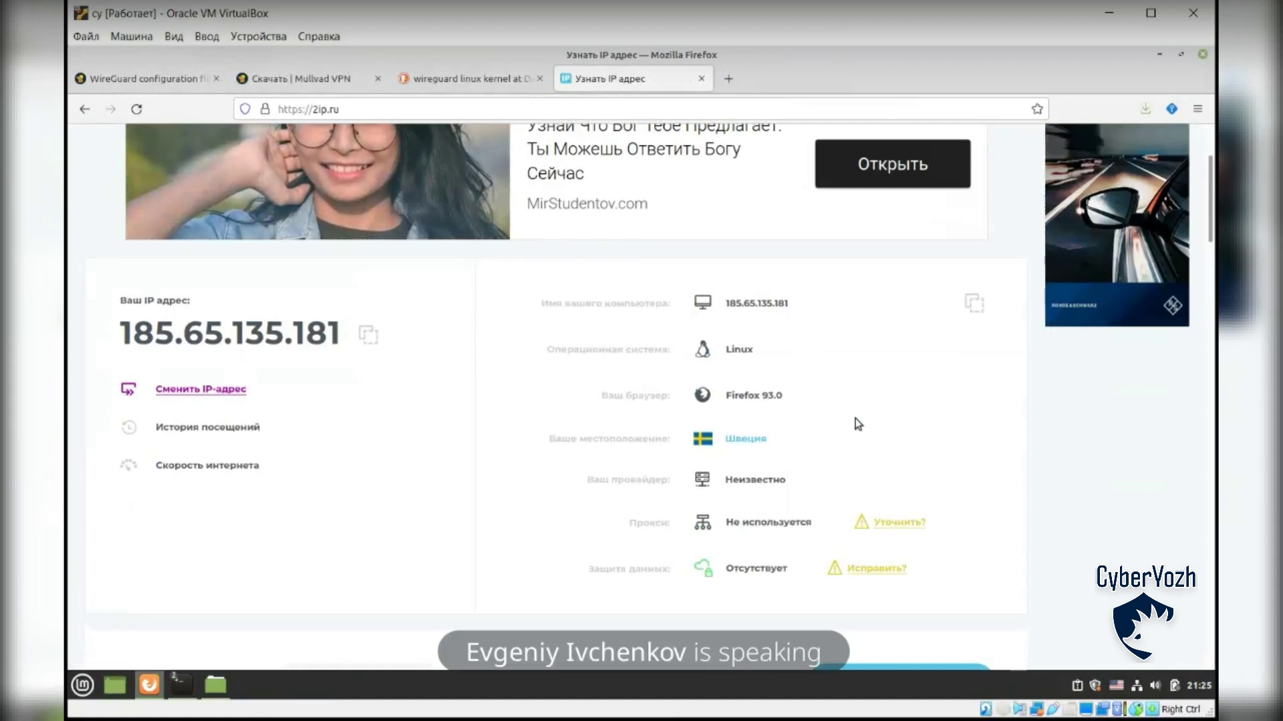
scroll(855, 418, "up", 2)
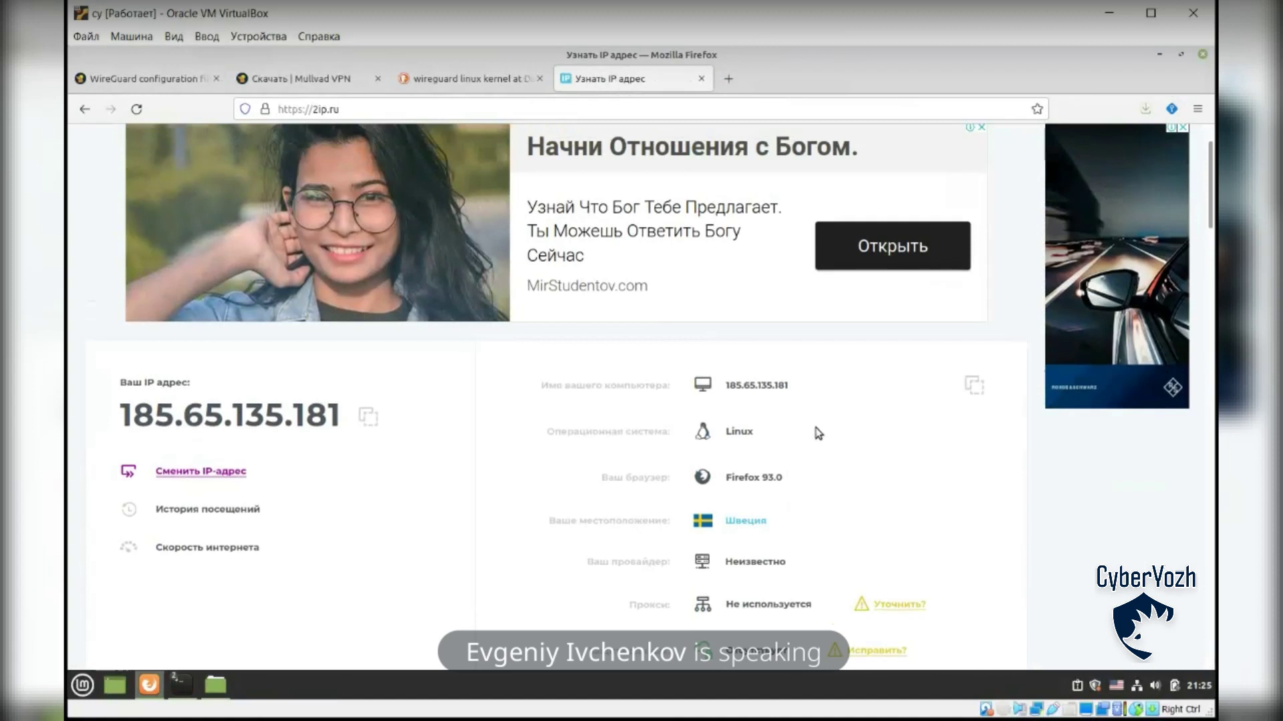
left_click(215, 684)
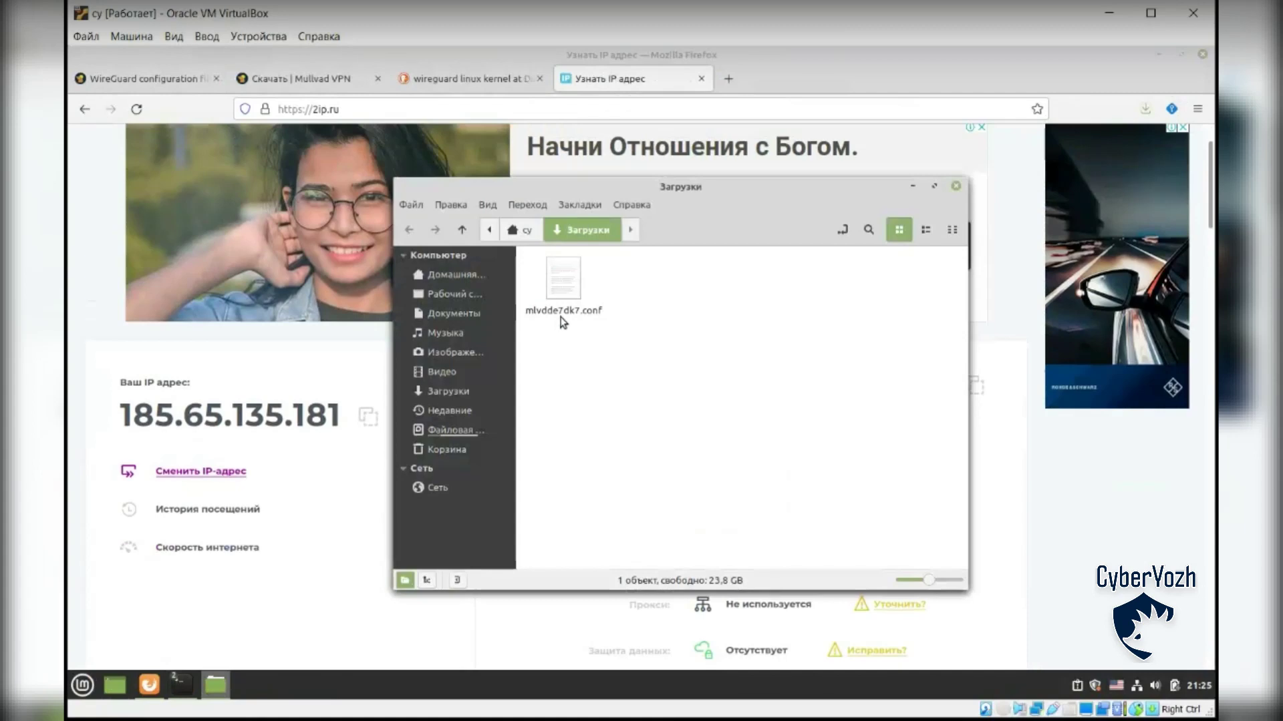
Step: Open mlvdde7dk7.conf in Xed to inspect its DNS line, then minimize the editor
left_click(180, 684)
left_click(153, 648)
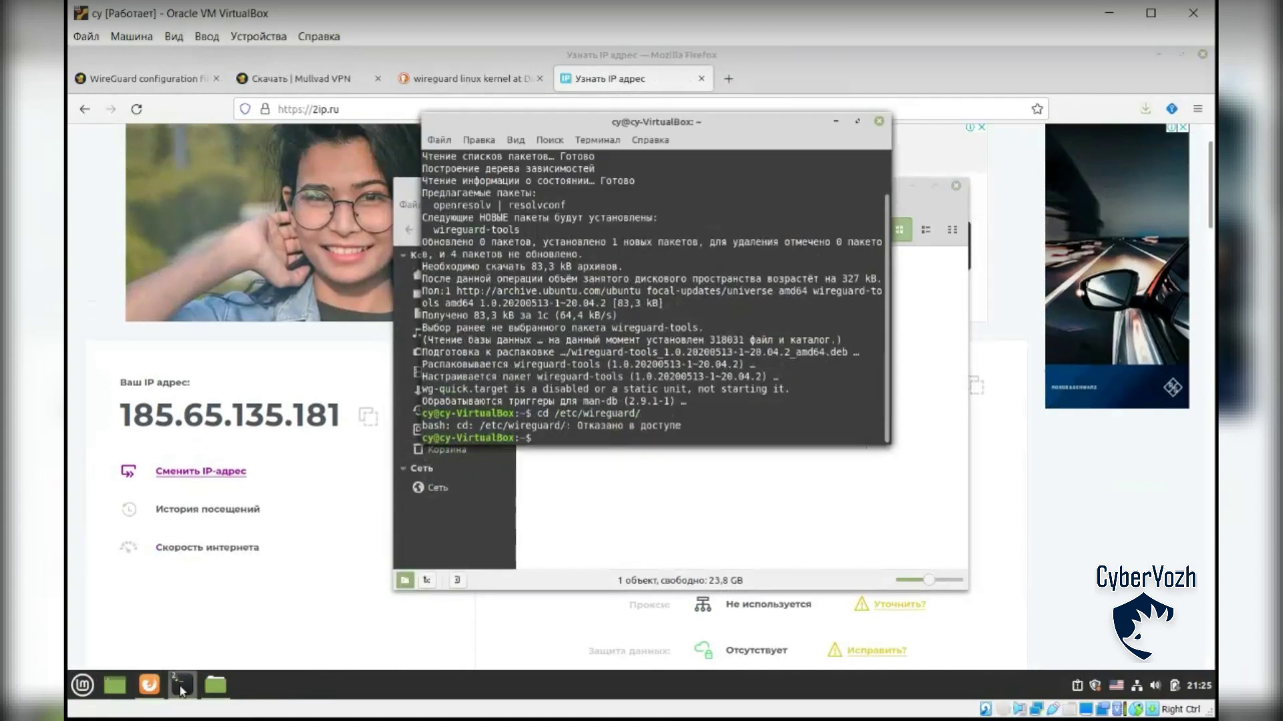
left_click(664, 490)
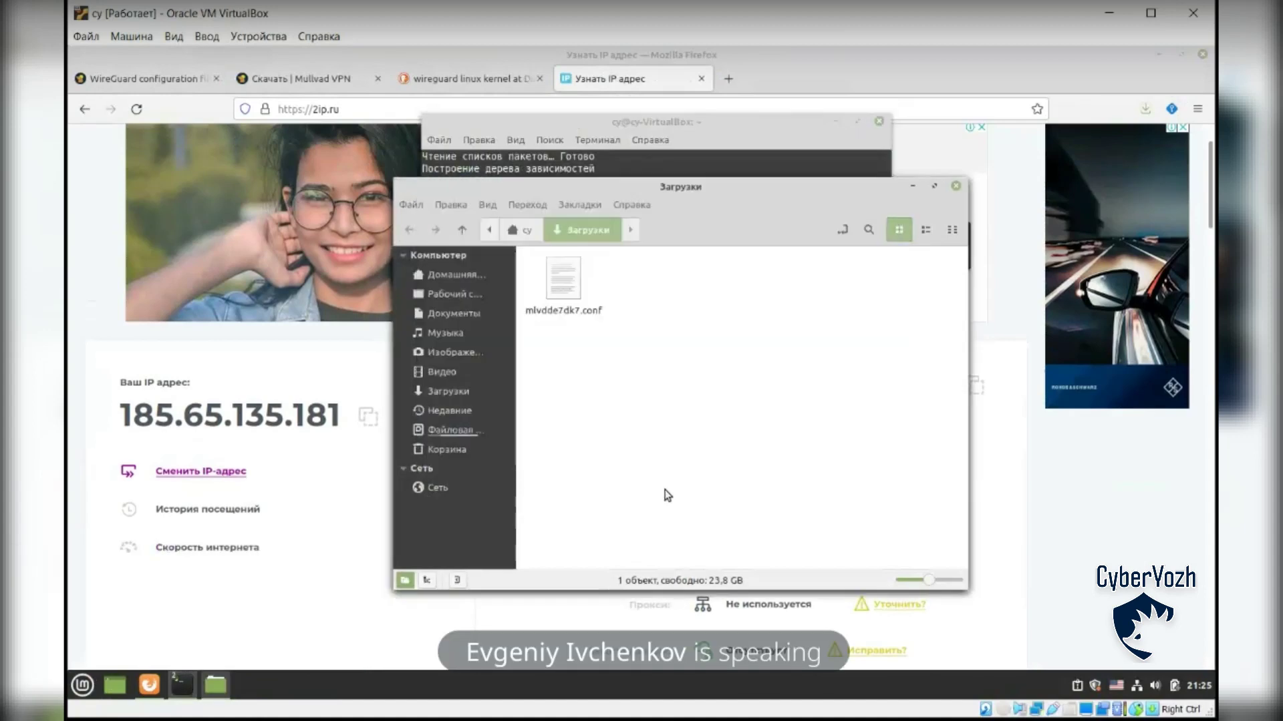
double_click(565, 284)
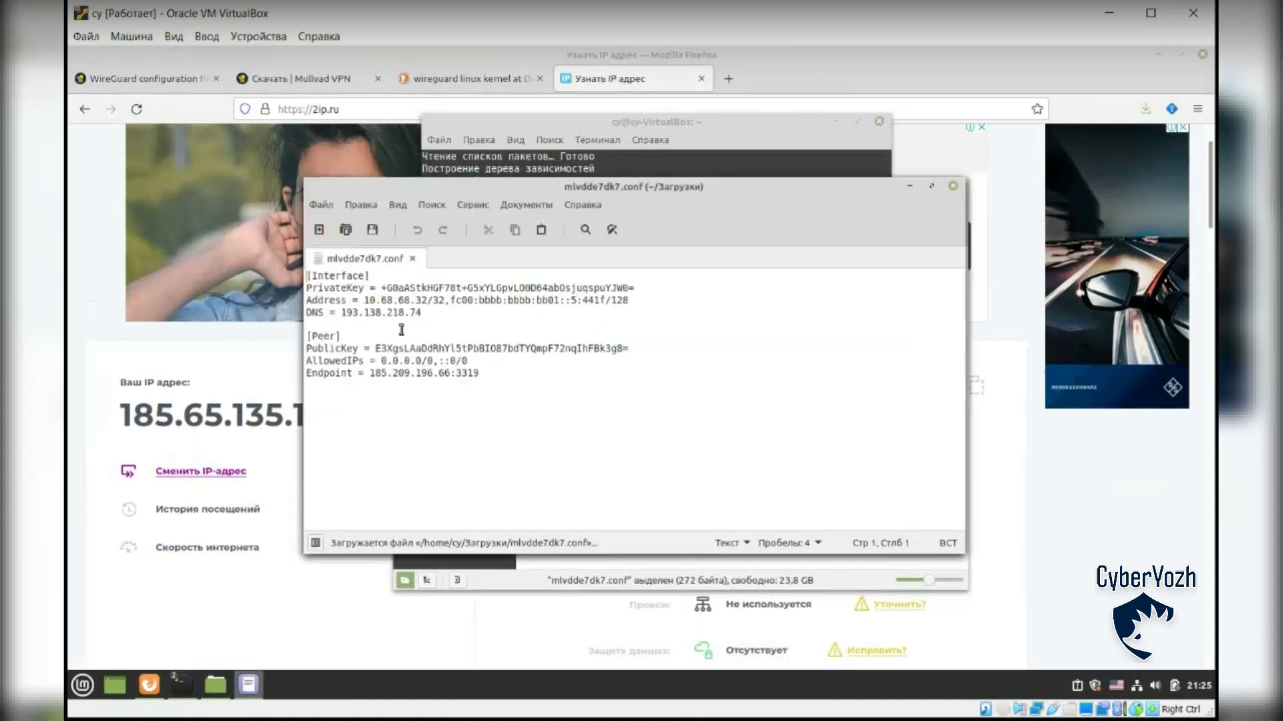
left_click(441, 314)
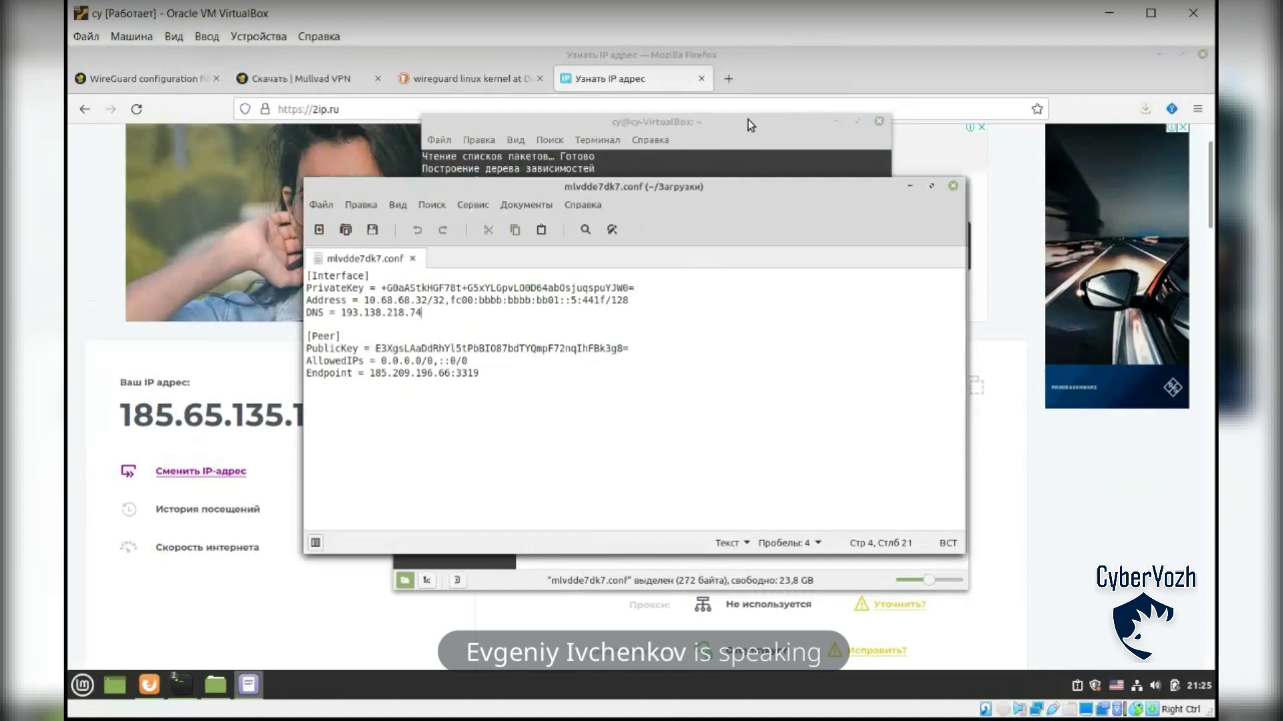
left_click(913, 187)
Step: Rename the config file to mullvad2.conf
left_click(572, 334)
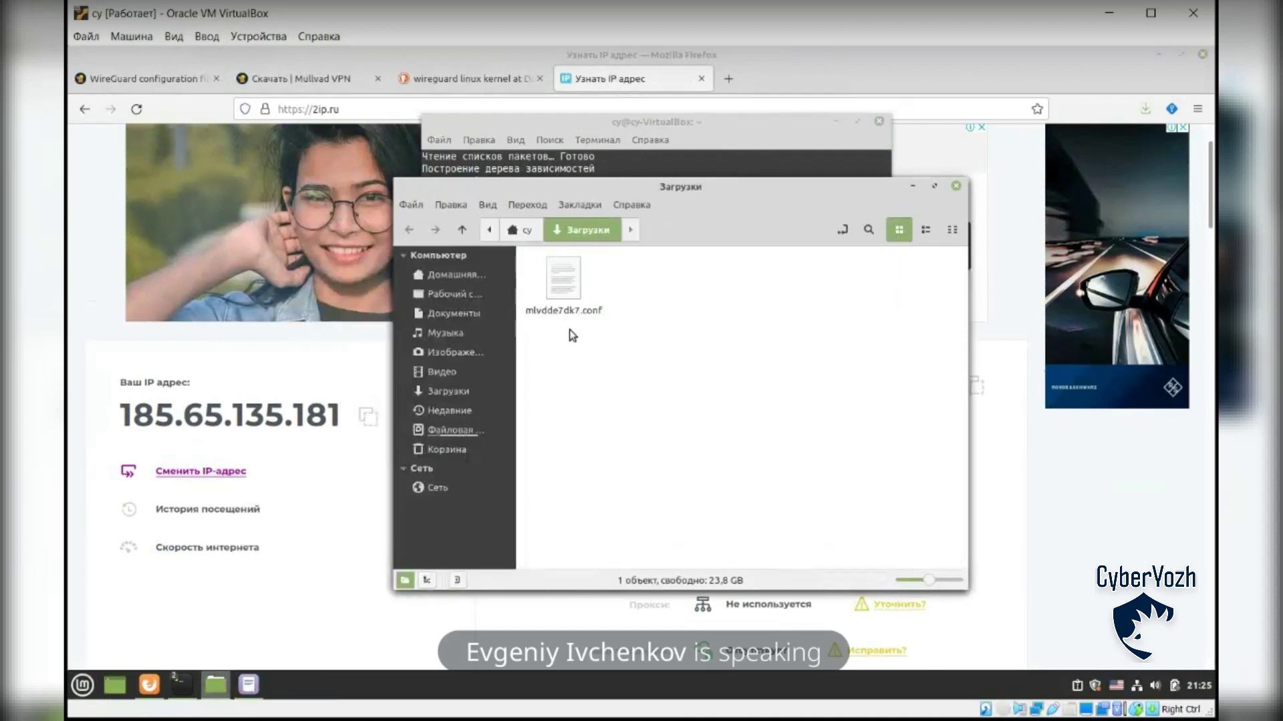
right_click(555, 314)
left_click(630, 458)
type("mullvad2.conf")
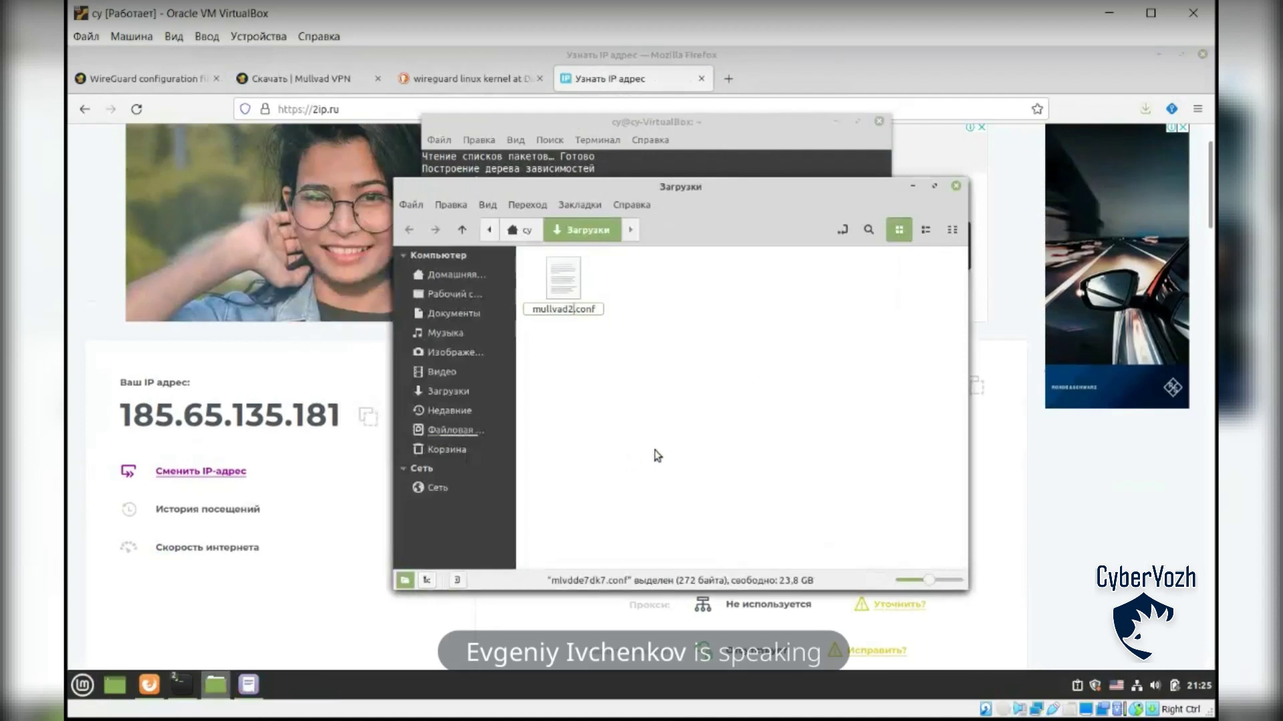
key("Return")
Step: Bring the terminal window back to the front
left_click(658, 127)
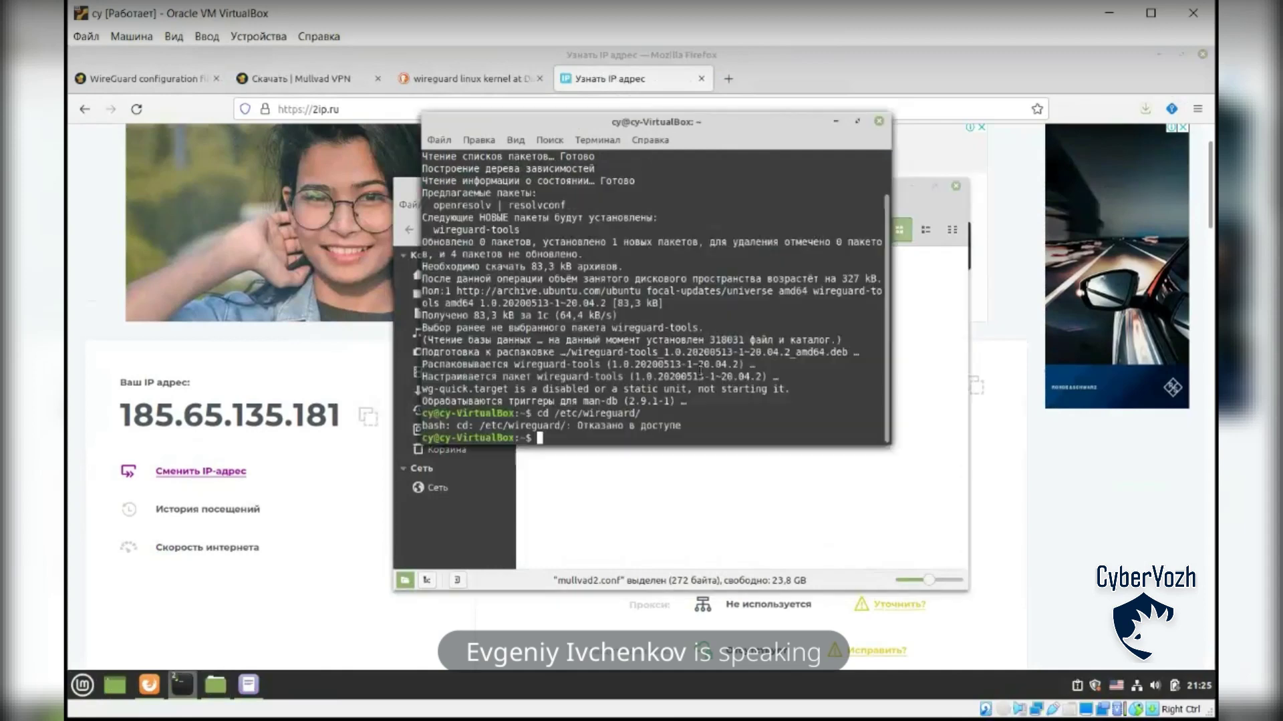
left_click(181, 684)
left_click(181, 685)
left_click(182, 685)
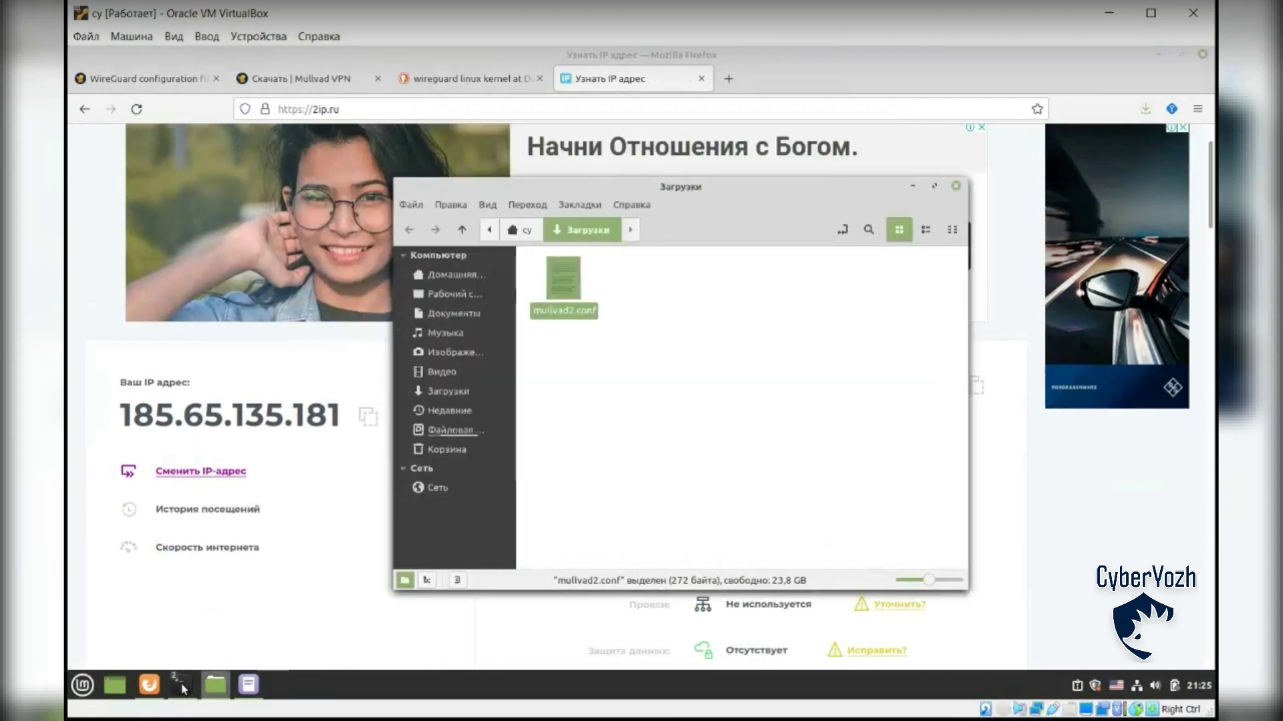
right_click(182, 685)
left_click(182, 684)
right_click(181, 684)
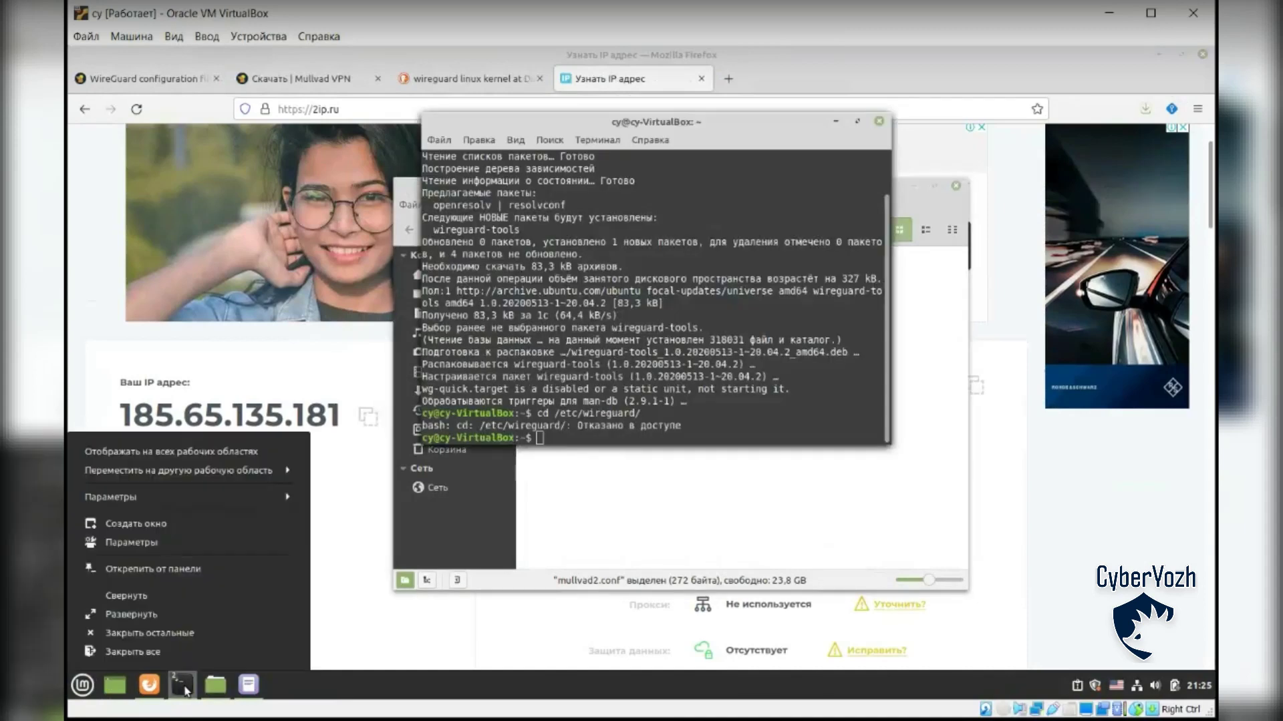
left_click(878, 121)
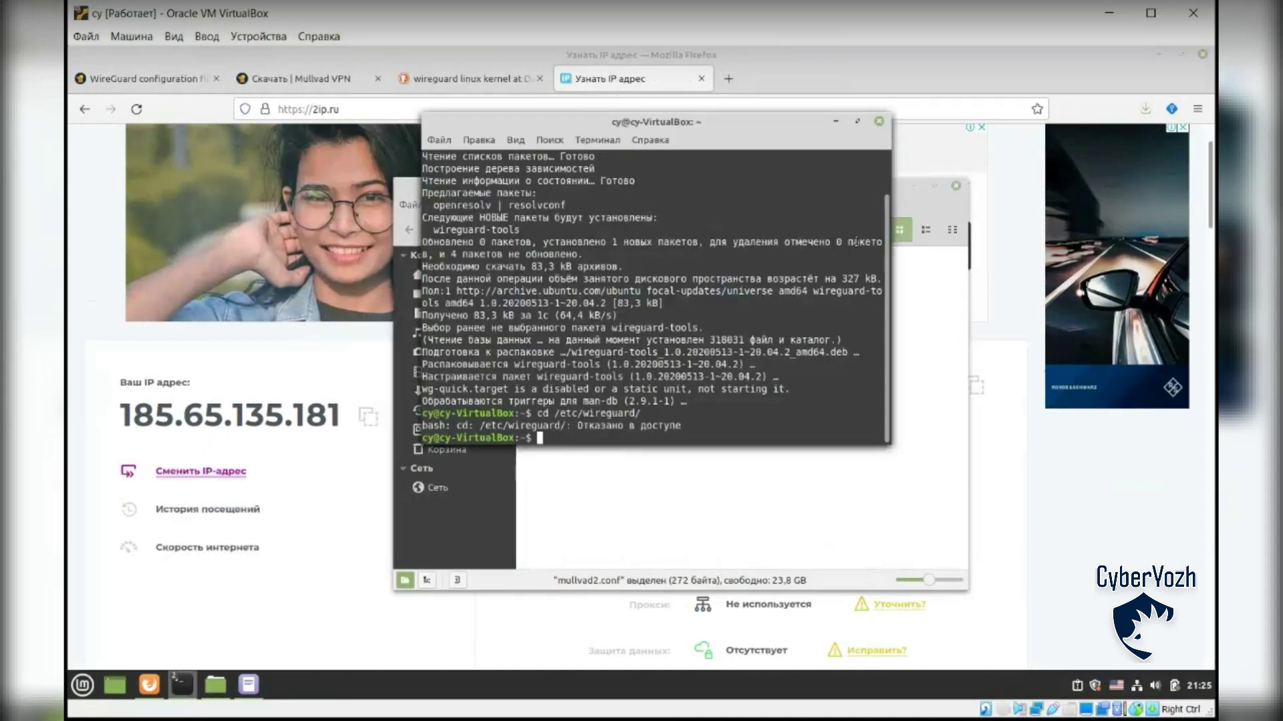
Step: Move mullvad2.conf into /etc/wireguard with sudo mv
left_click(878, 121)
left_click(181, 685)
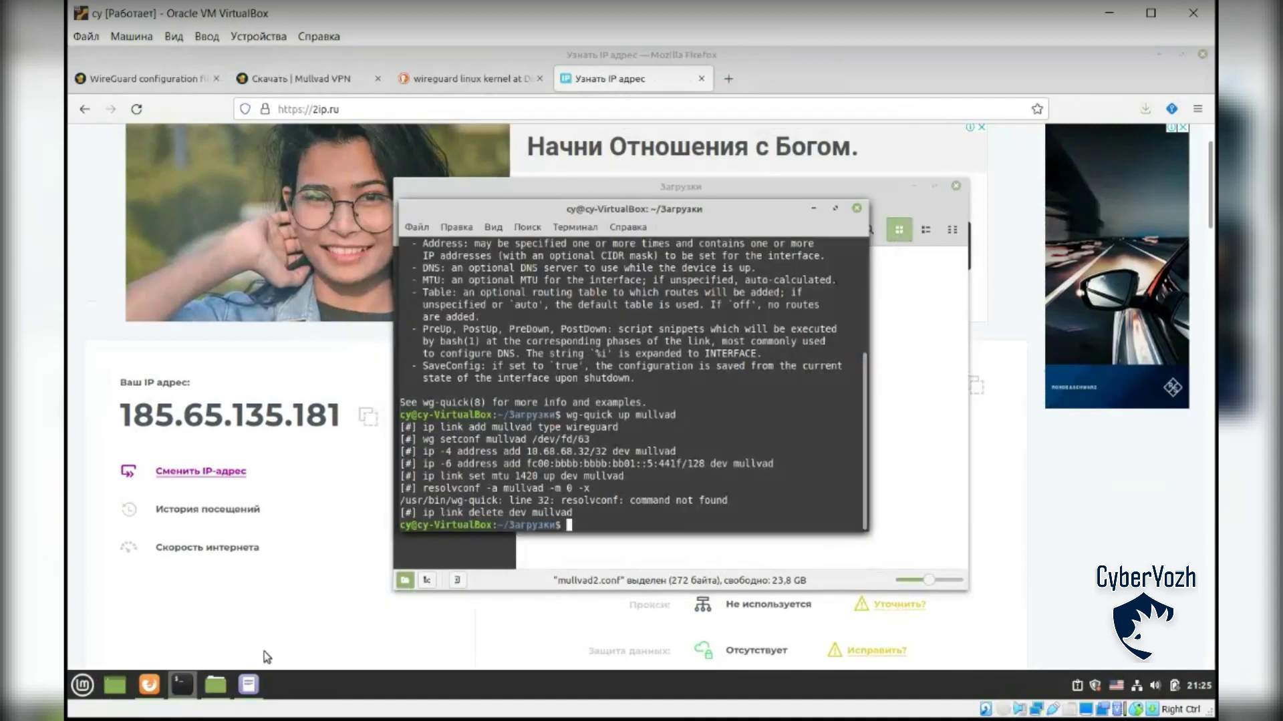
type("sudo ls /etc/wireguard")
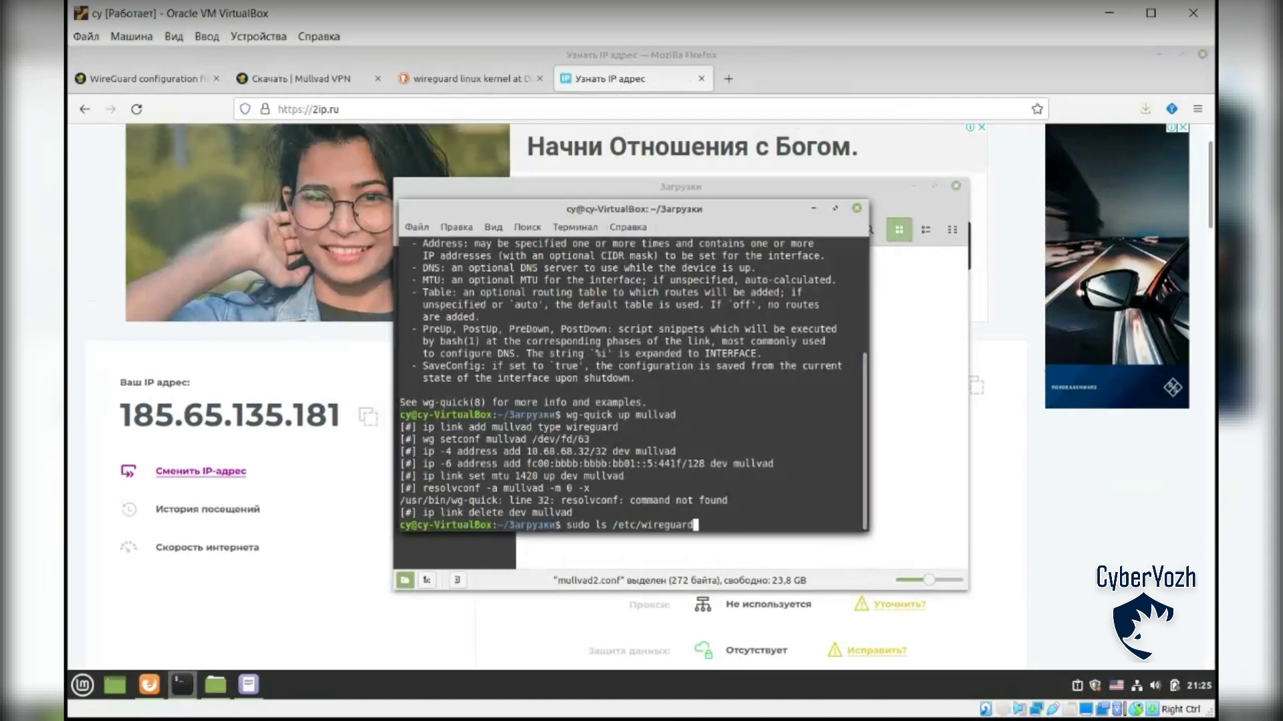
key("ctrl+u")
type("ls")
key("Left")
key("Left")
key("Left")
key("Left")
key("Left")
key("Left")
key("Left")
key("Left")
key("Left")
key("Left")
key("Left")
key("Left")
key("Left")
key("Left")
key("Left")
key("Left")
key("Left")
key("Left")
key("Left")
key("Left")
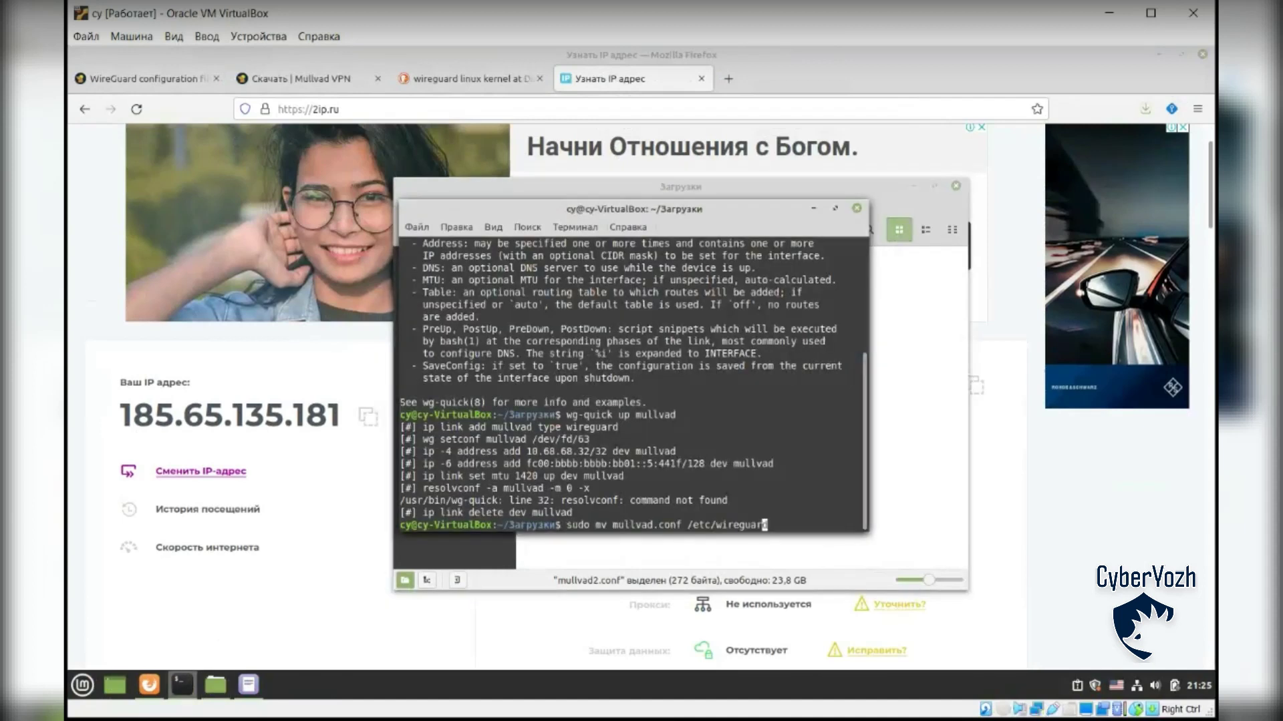
type("2")
key("Return")
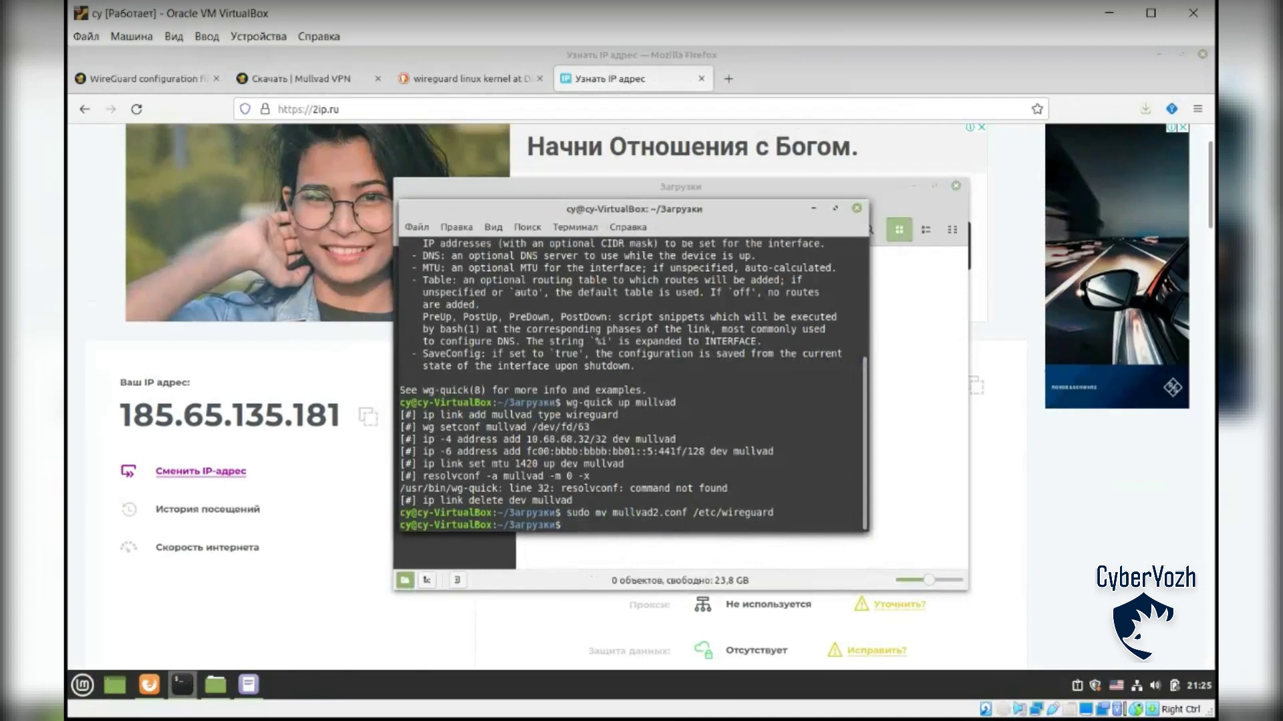
Step: Run wg-quick up mullvad2, which fails with 'resolvconf: command not found'
key("Up")
key("Up")
type("2")
key("Return")
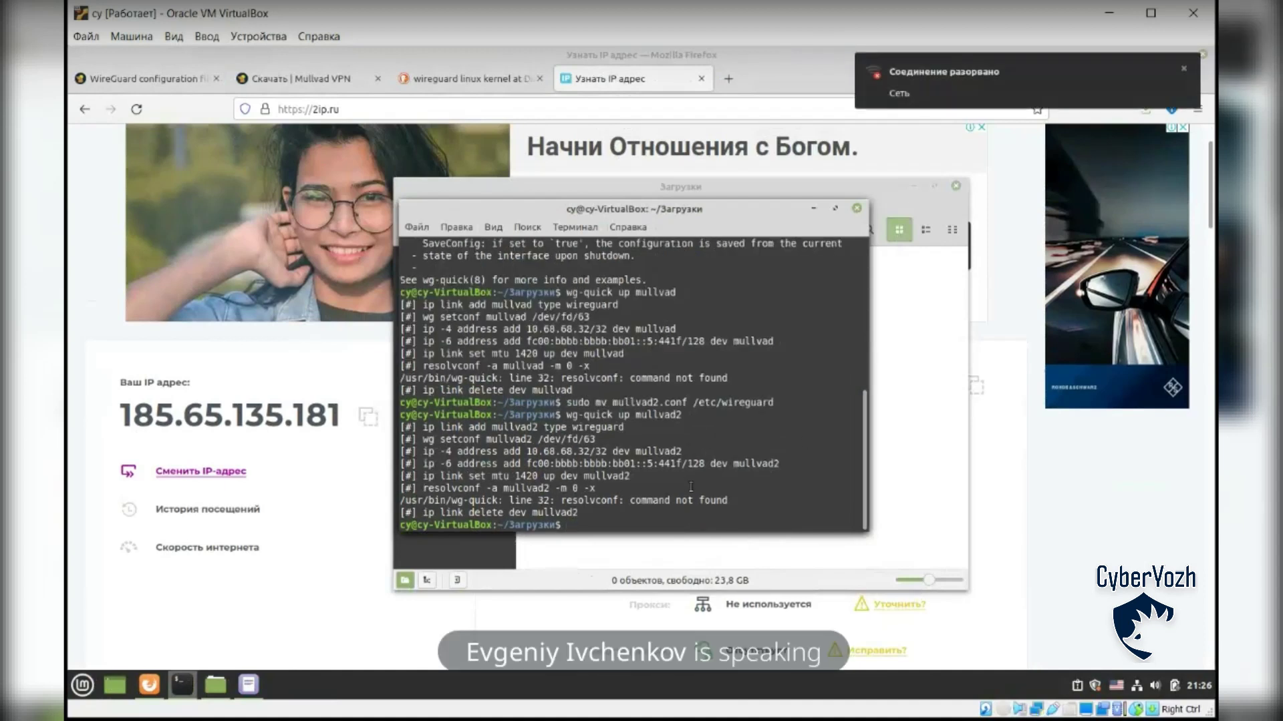
left_click_drag(626, 487, 472, 475)
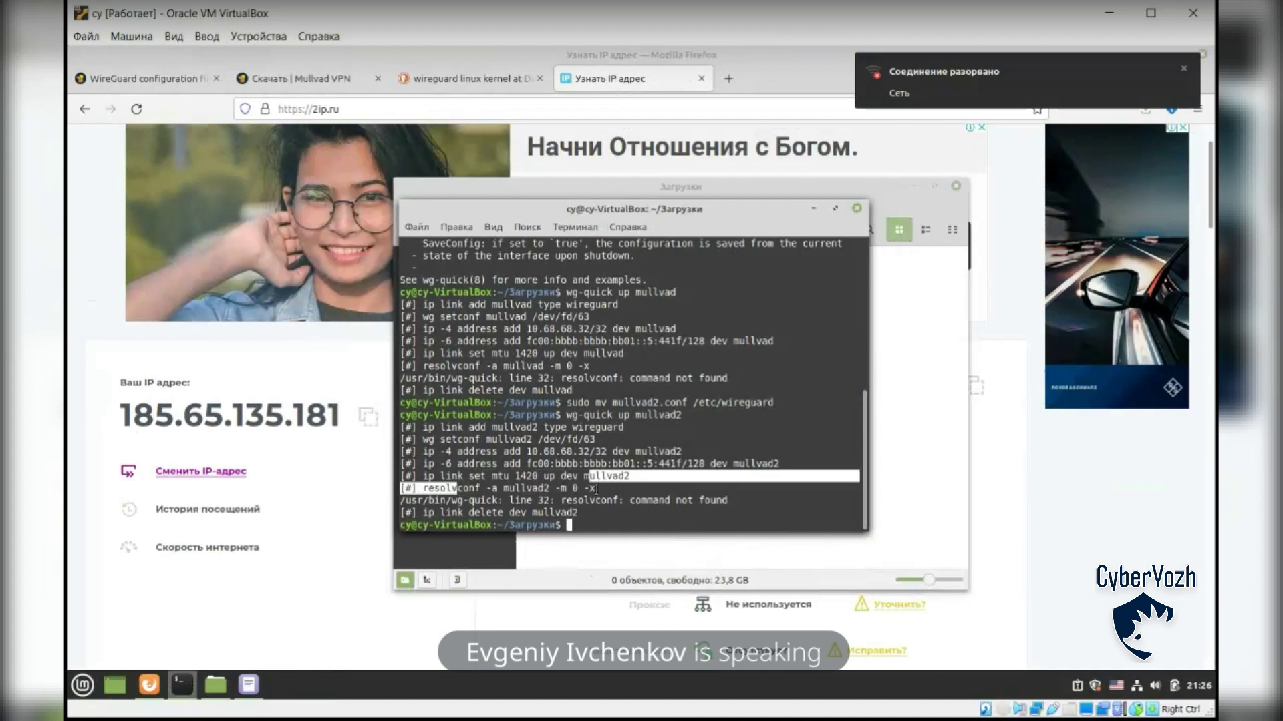
left_click(645, 474)
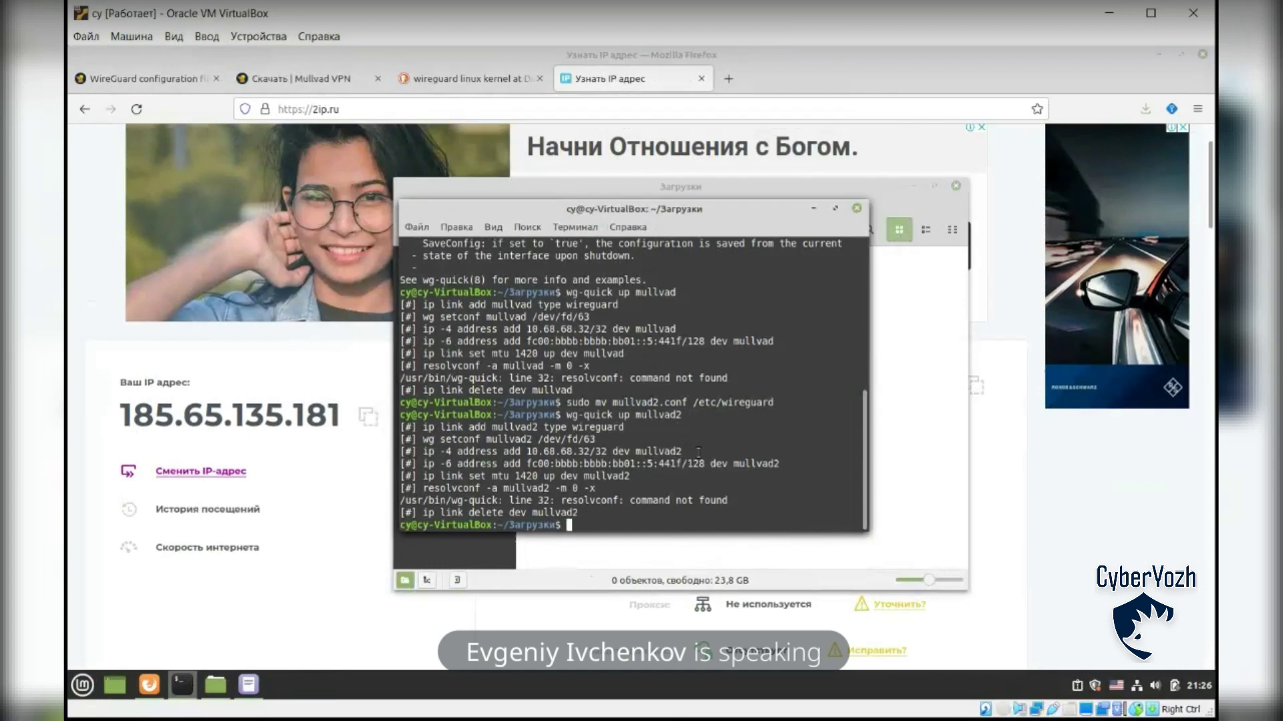
left_click_drag(509, 454, 661, 456)
left_click(671, 468)
left_click(889, 415)
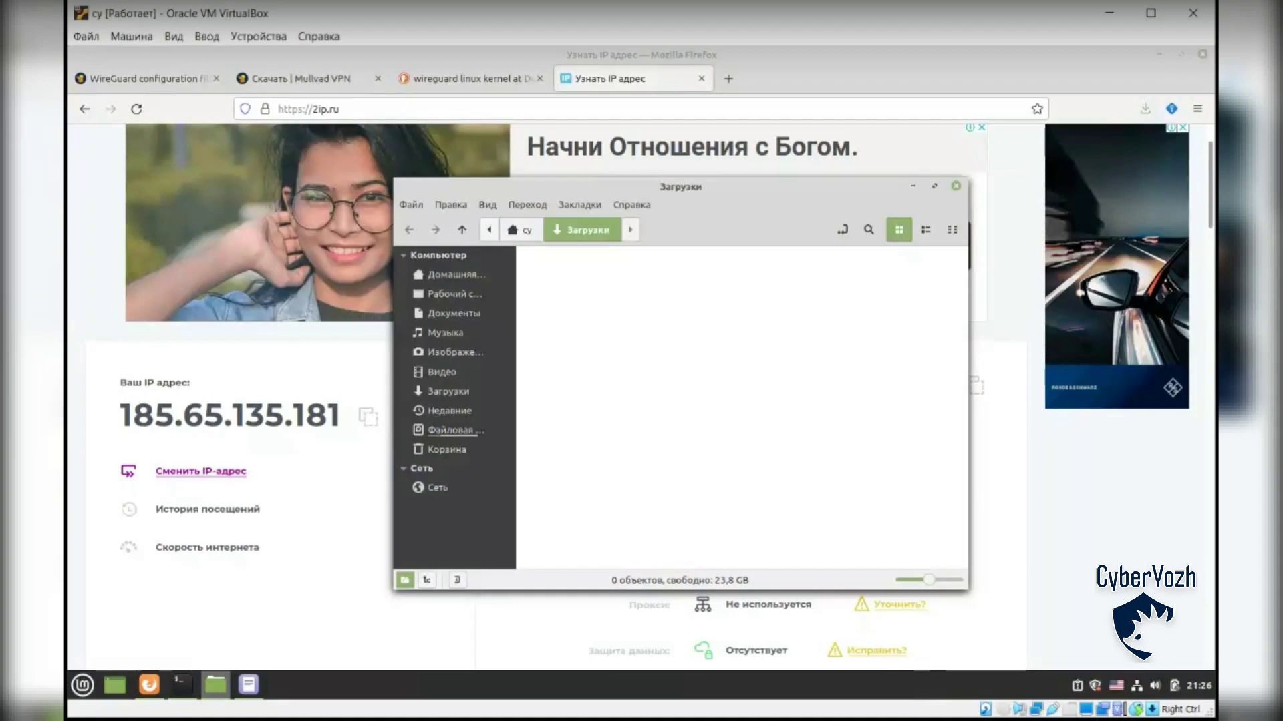
left_click(181, 684)
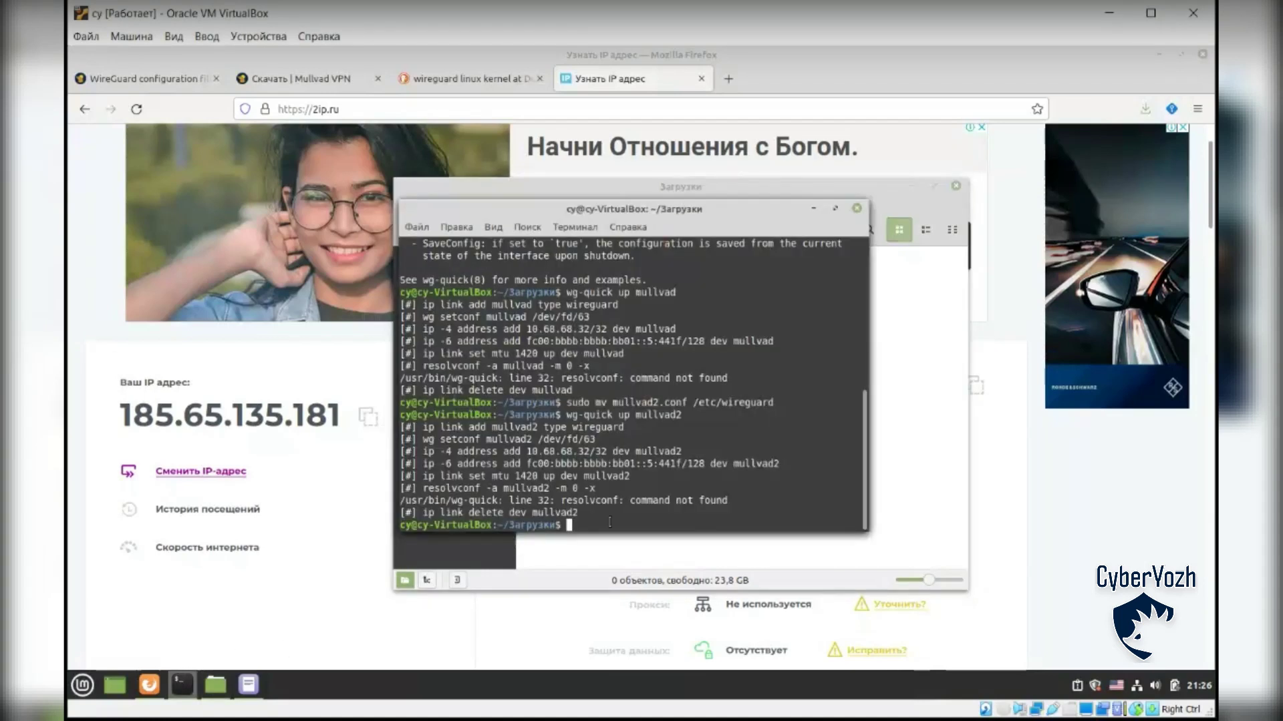
Step: Start and enable systemd-resolved.service with sudo systemctl
right_click(665, 528)
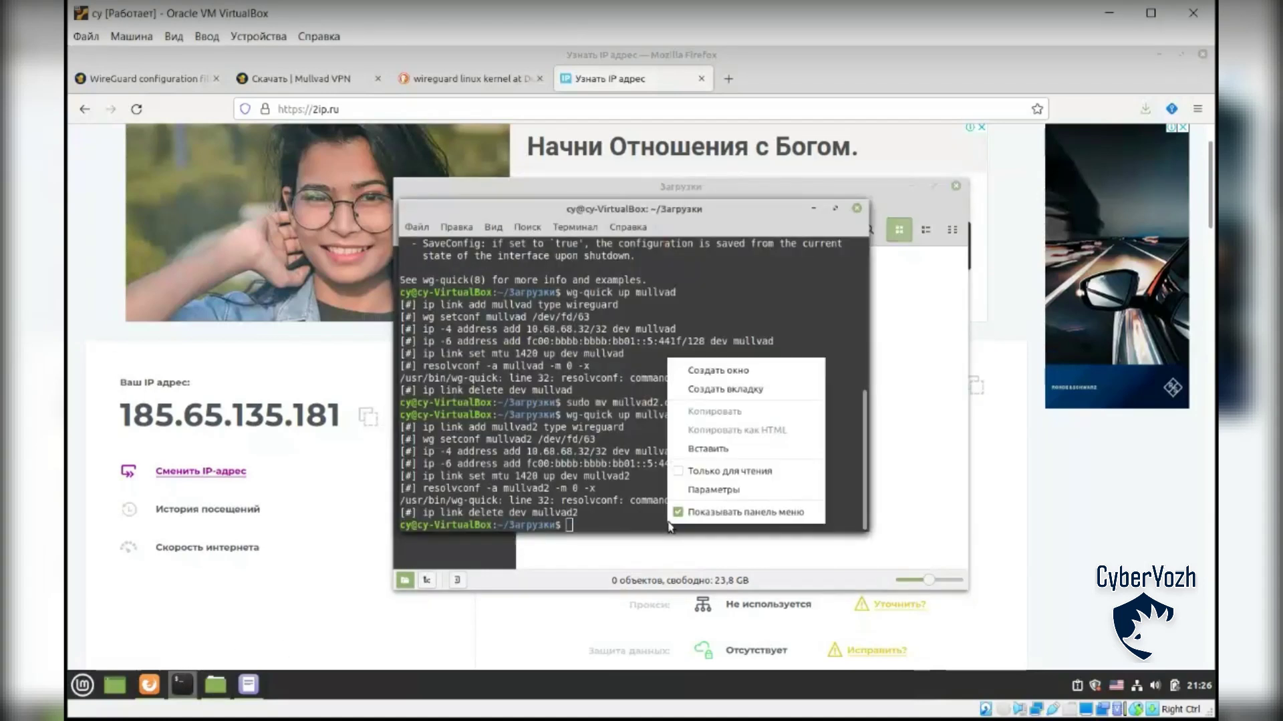
left_click(701, 449)
key("Return")
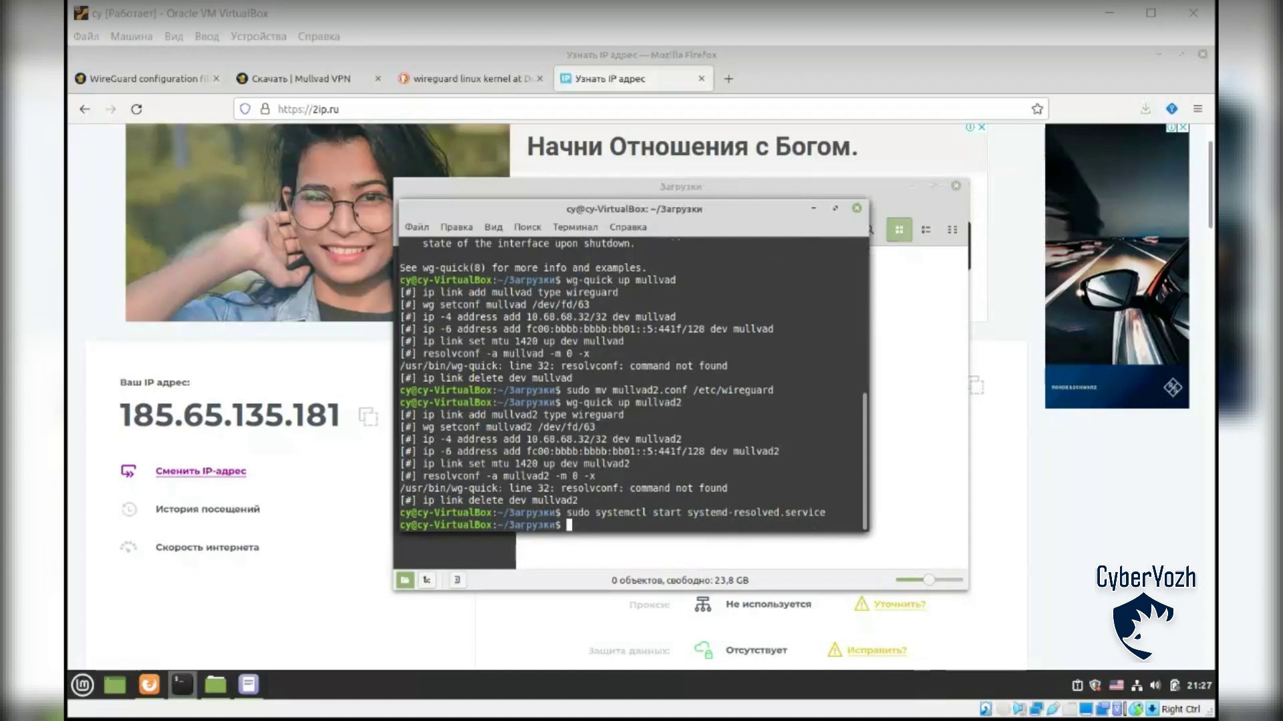
left_click(70, 347)
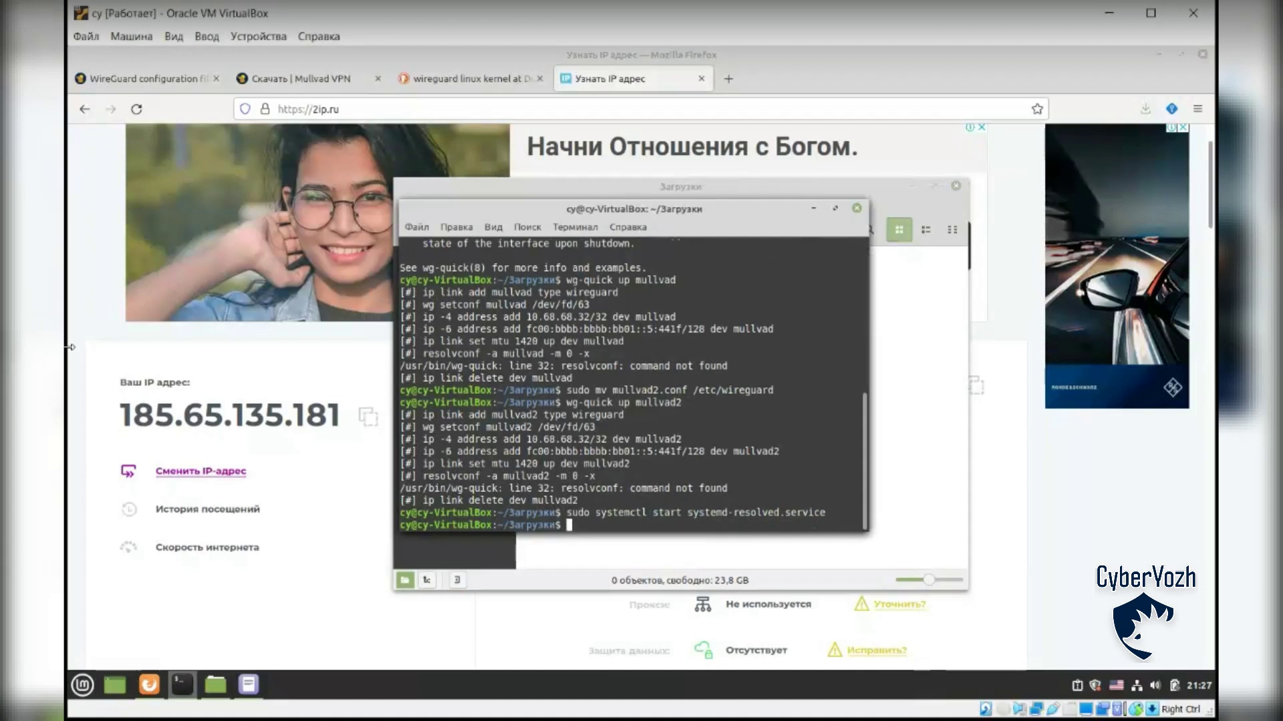
right_click(595, 523)
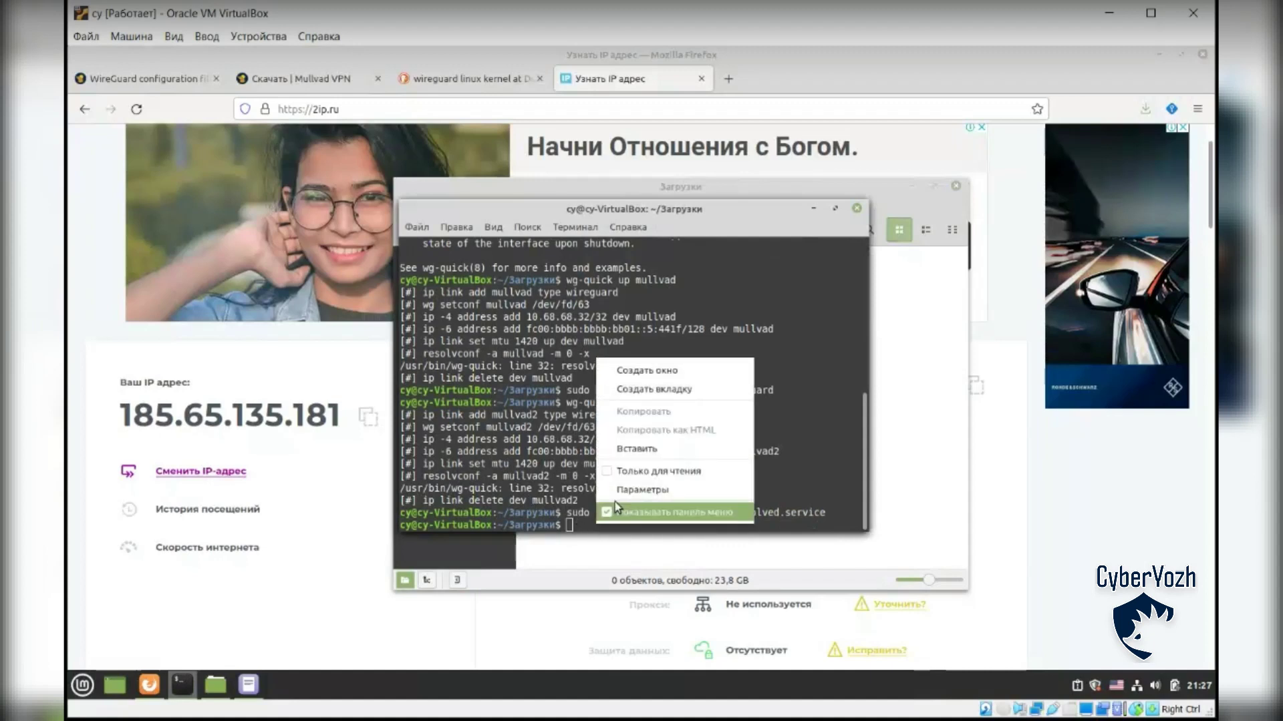
left_click(615, 503)
key("Return")
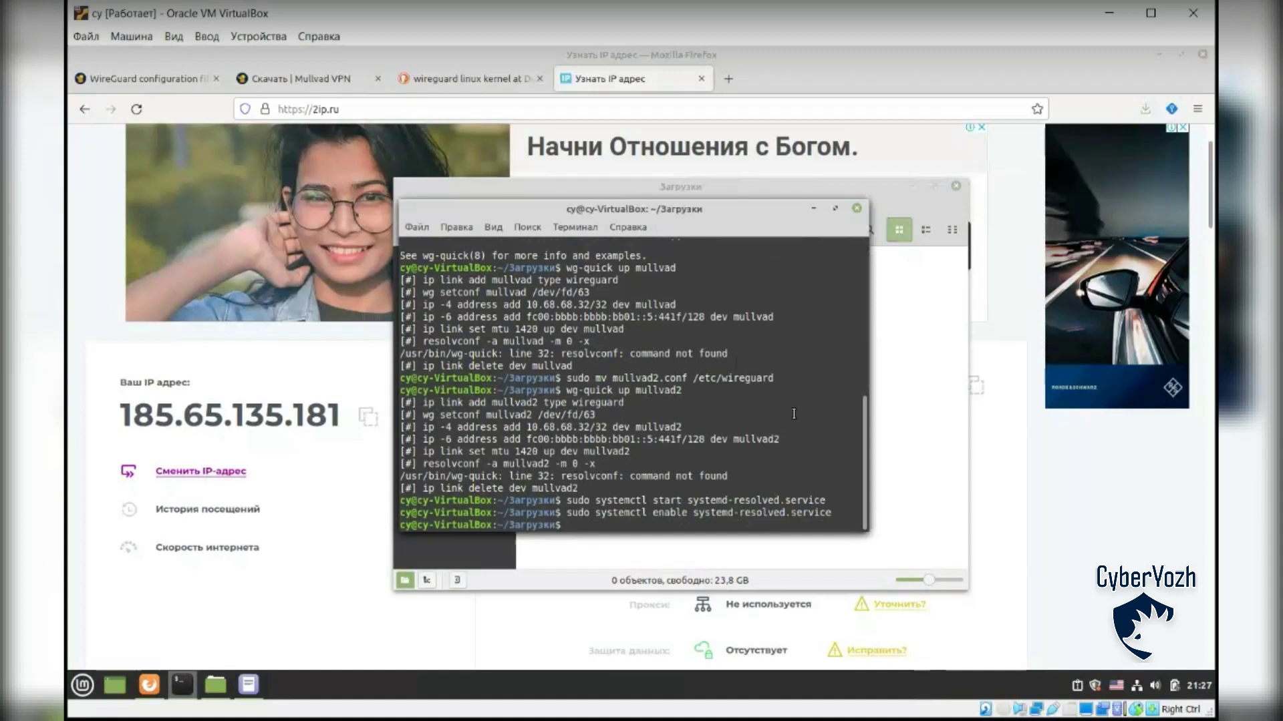
Step: Retry wg-quick up mullvad2 and copy the resulting resolvconf error message
key("Up")
key("Up")
key("Up")
key("Return")
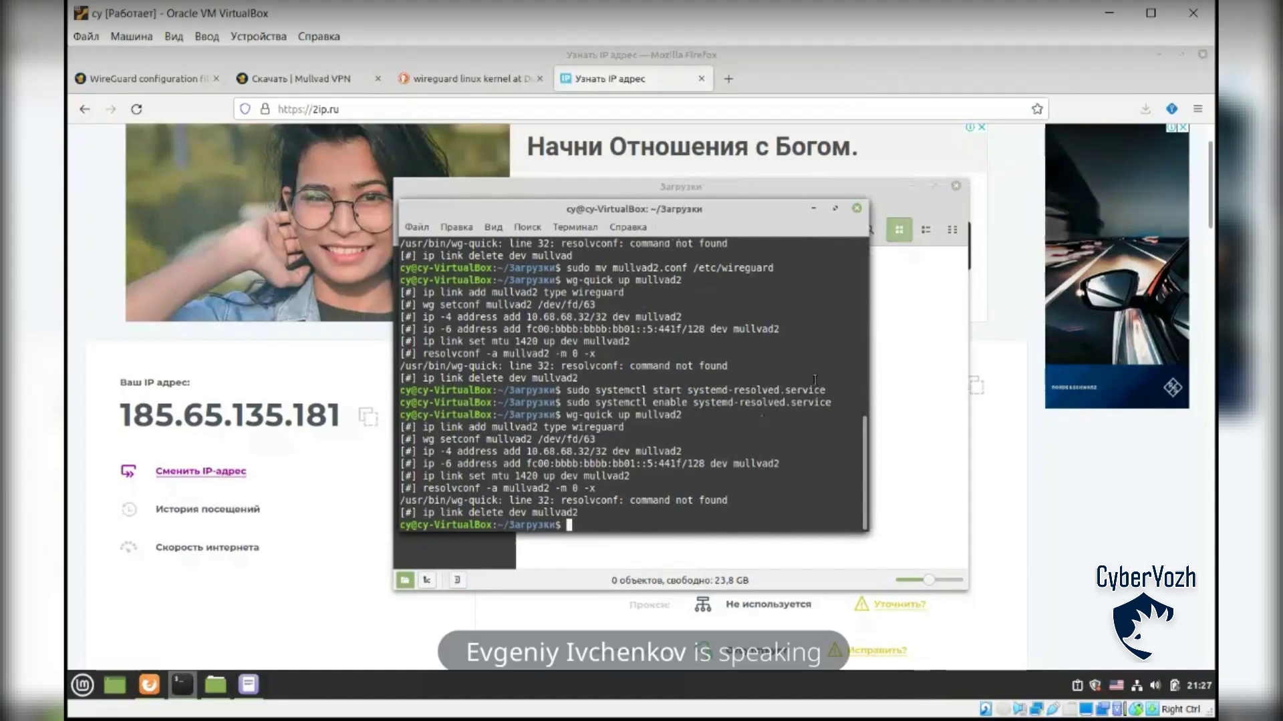
left_click(898, 453)
left_click(912, 186)
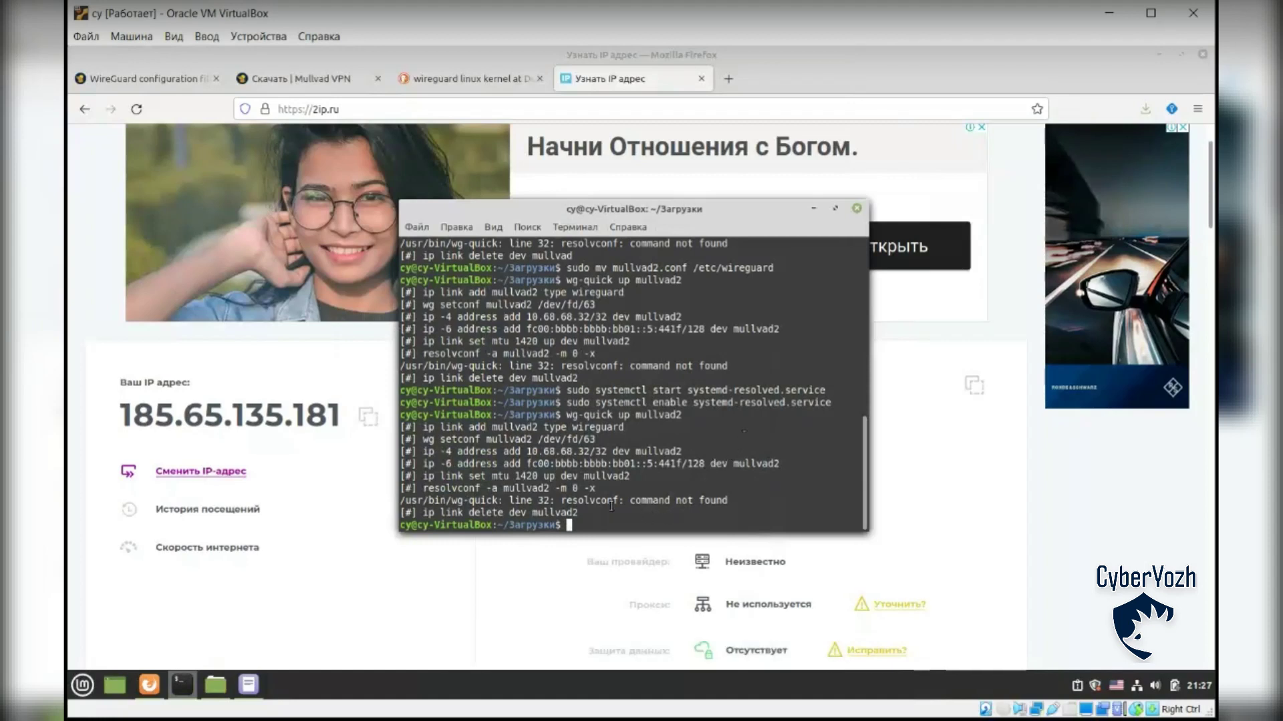
left_click_drag(562, 500, 743, 495)
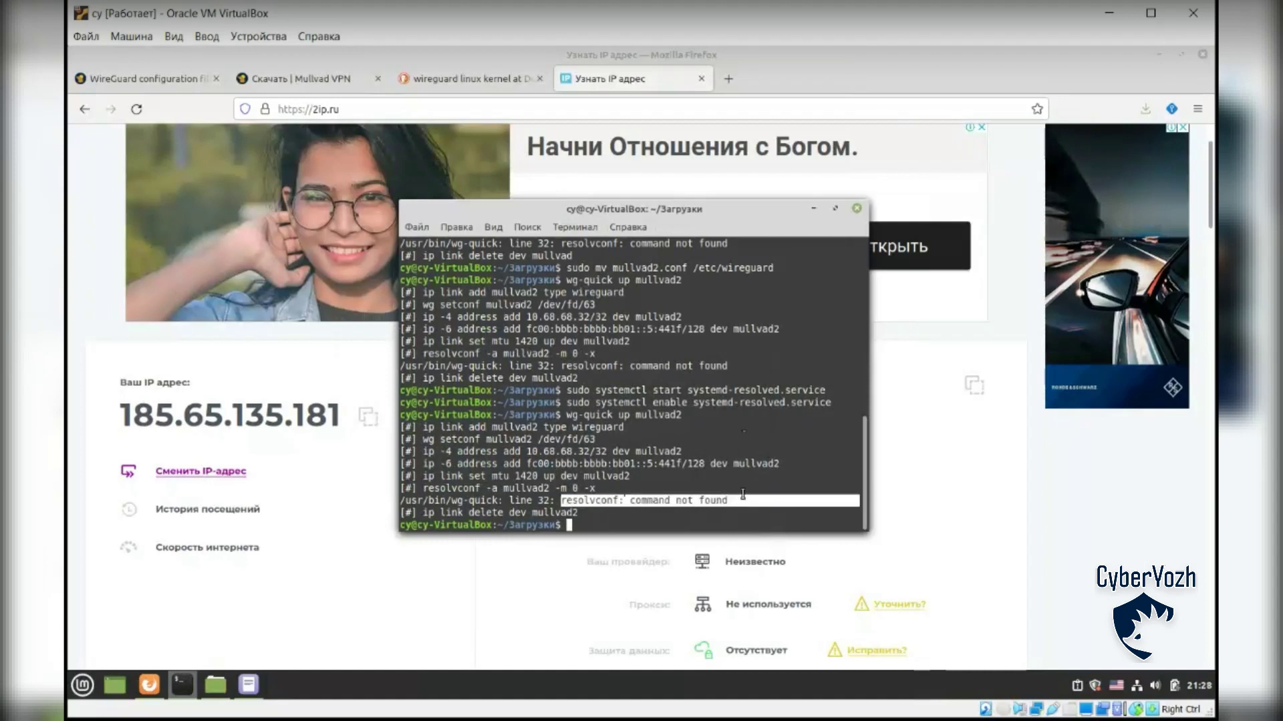
key("ctrl+c")
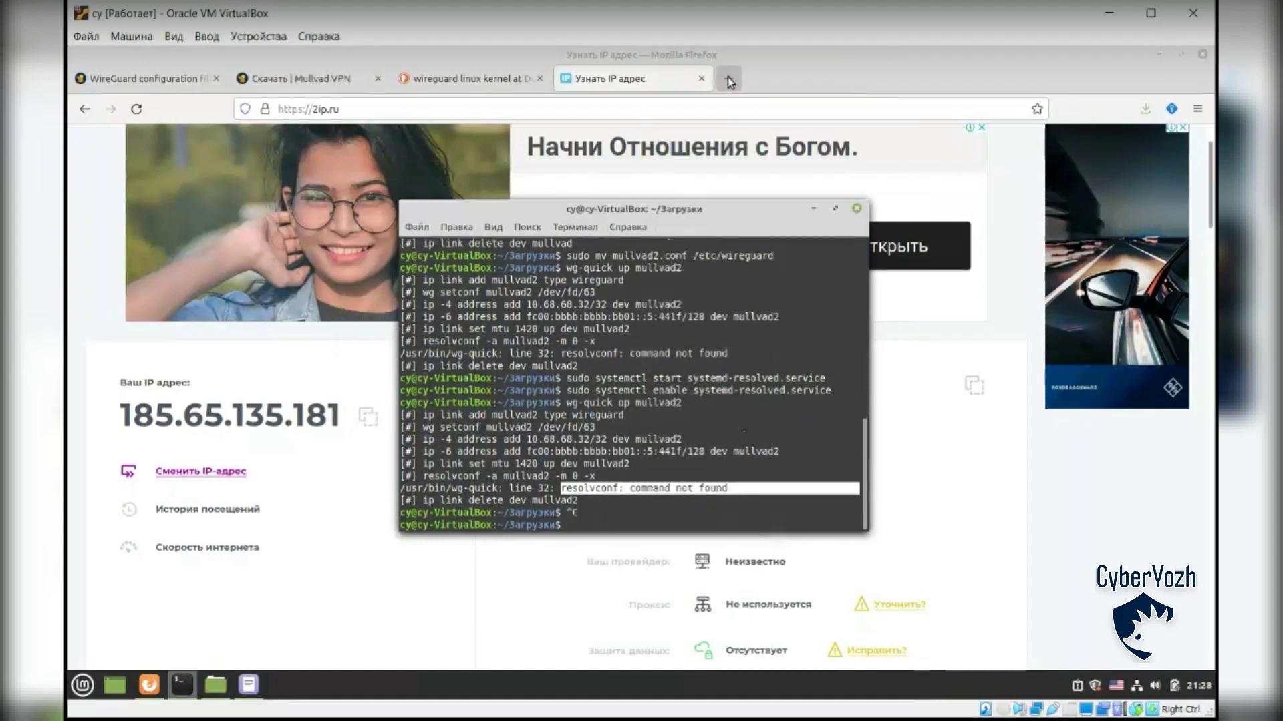
Step: Search the web in Firefox for 'resolvconf: command not found'
left_click(665, 107)
key("ctrl+v")
key("Return")
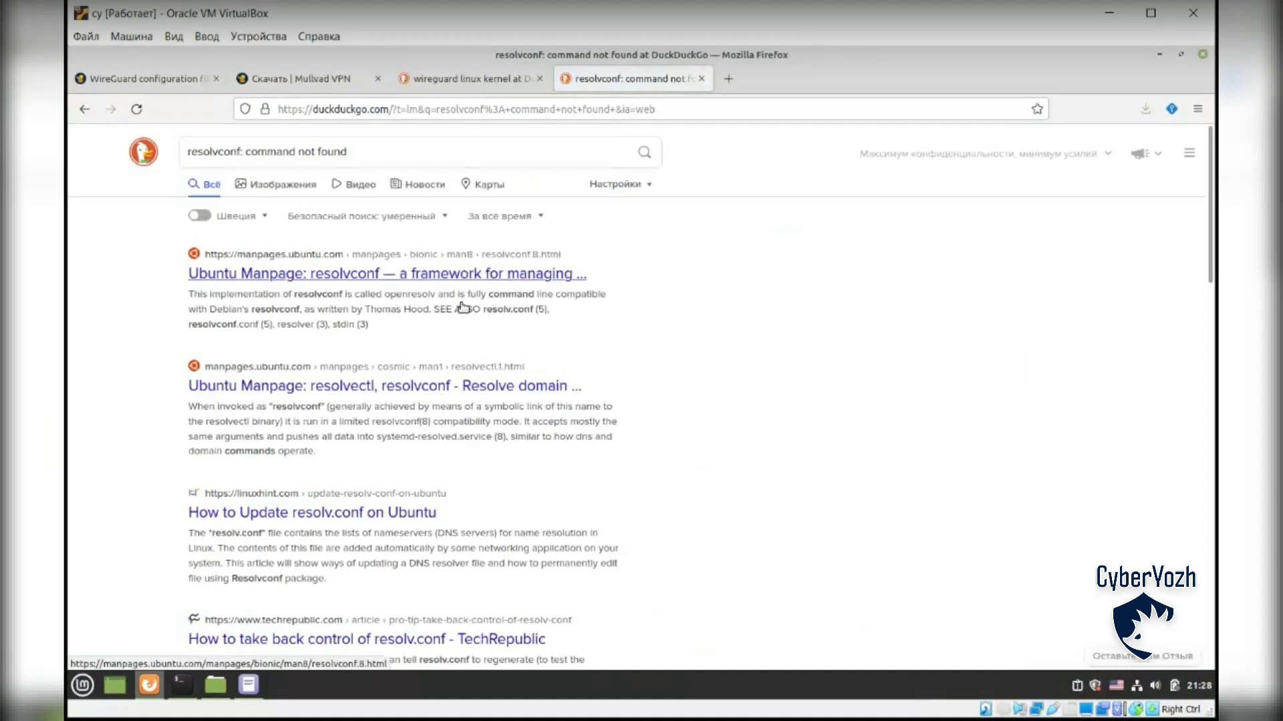
Step: Rerun 'sudo wg-quick up mullvad2' in the terminal, which fails the same way
left_click(181, 684)
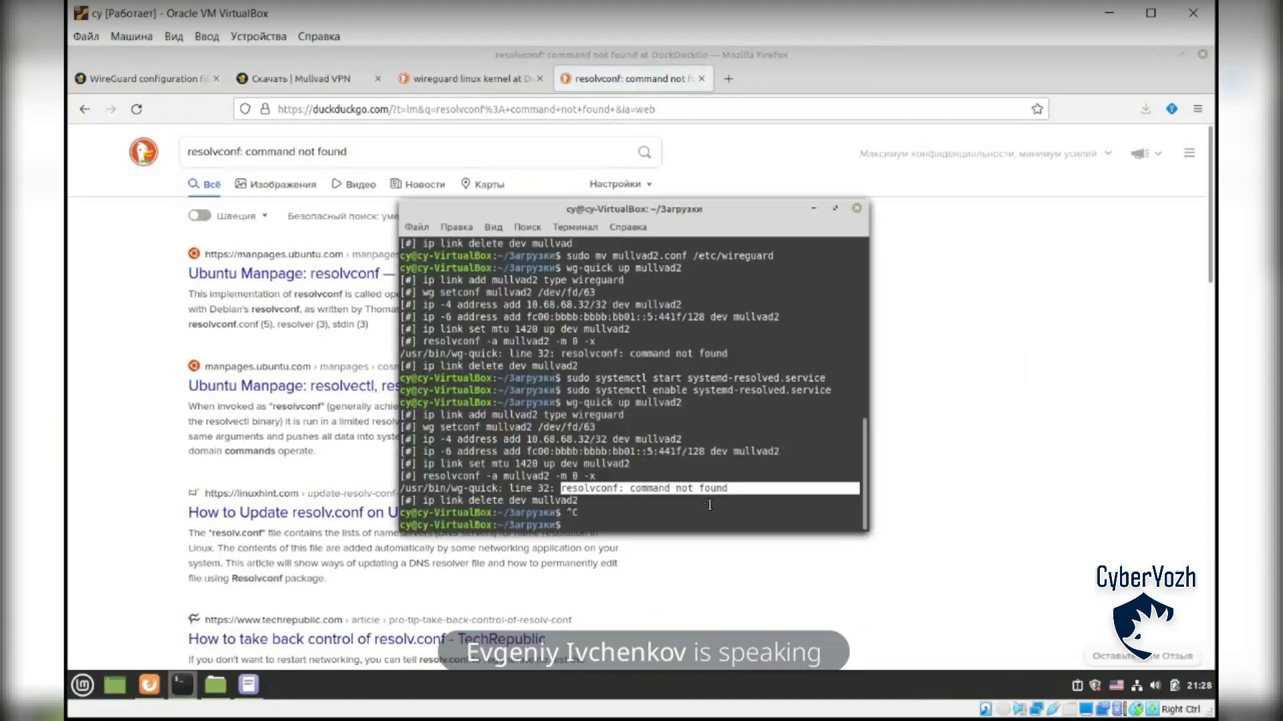
type("sudo wg-quick up mullvad")
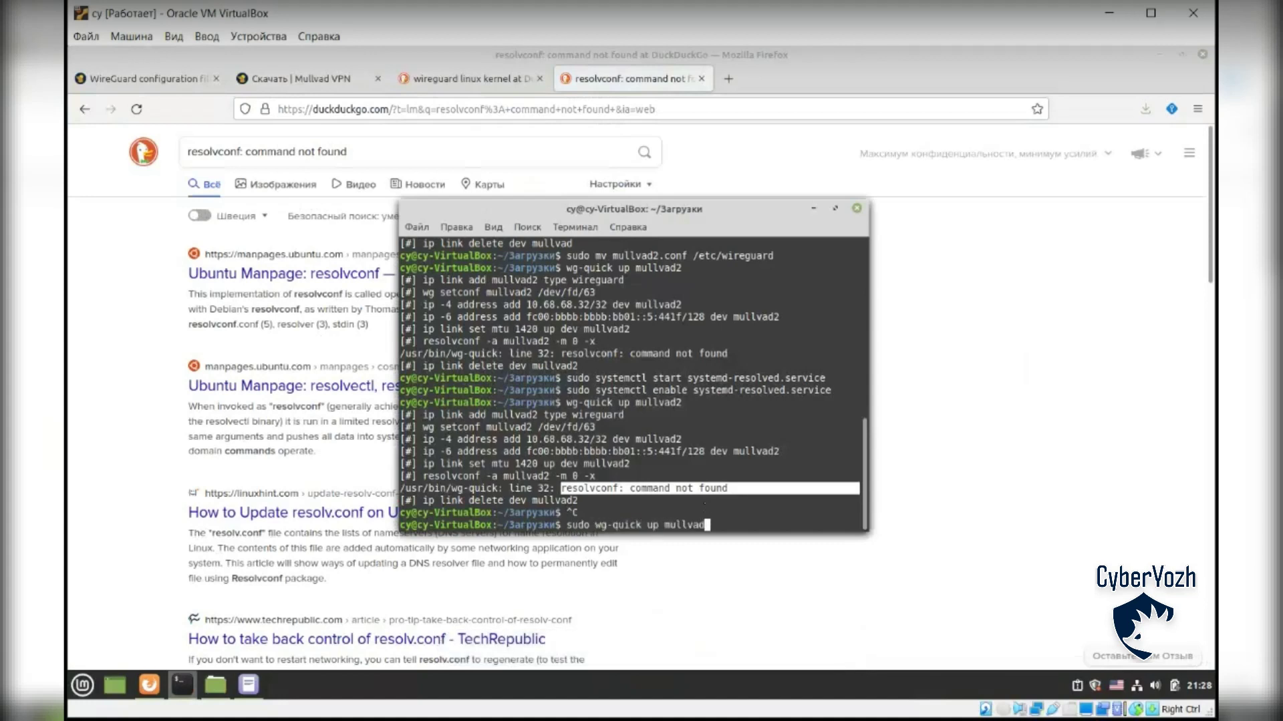
type("2")
key("Return")
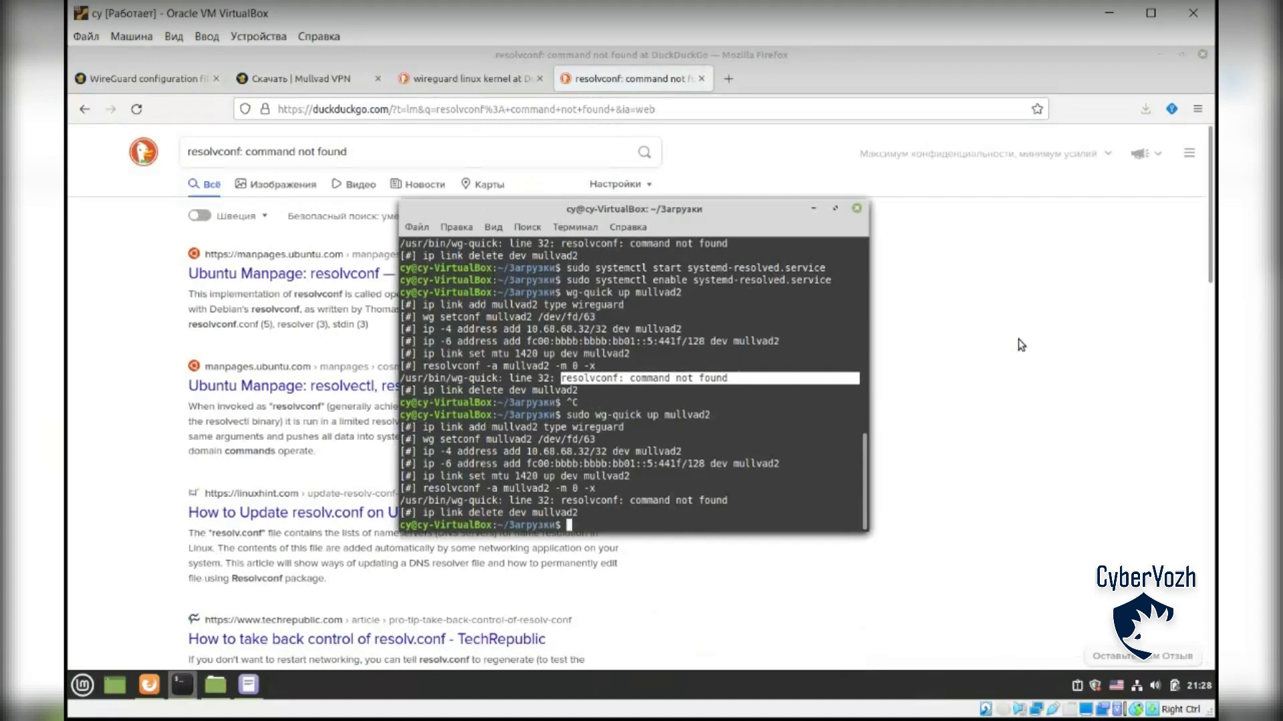
left_click(1018, 338)
Step: Refine the search with 'wireguard', open the Super User answer and select its ln -s resolvectl command
left_click(469, 157)
type("wireguard")
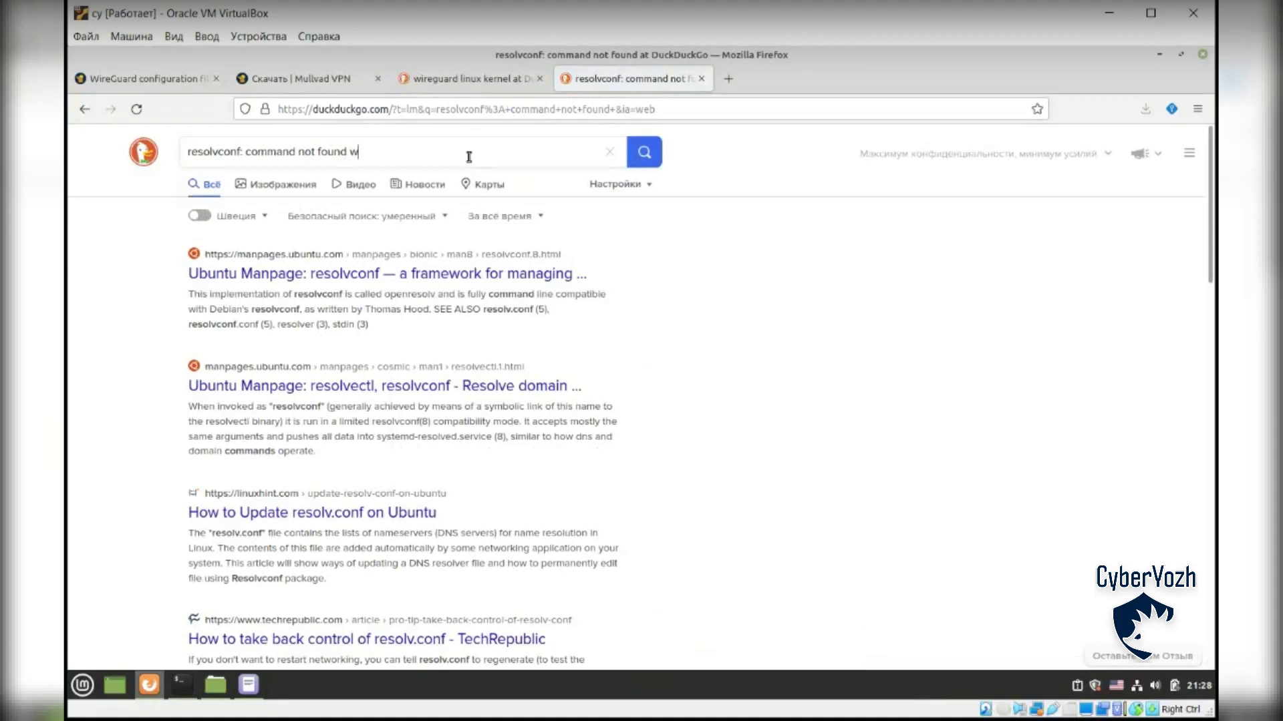
key("Return")
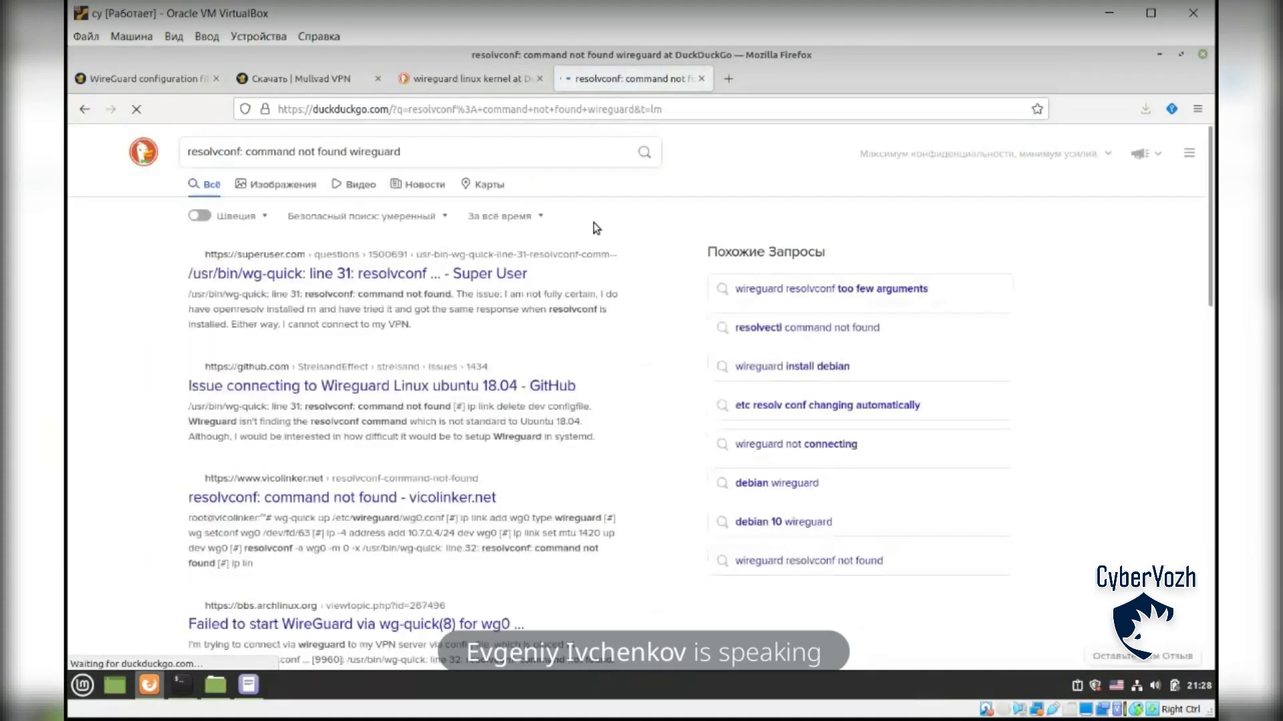
left_click(377, 275)
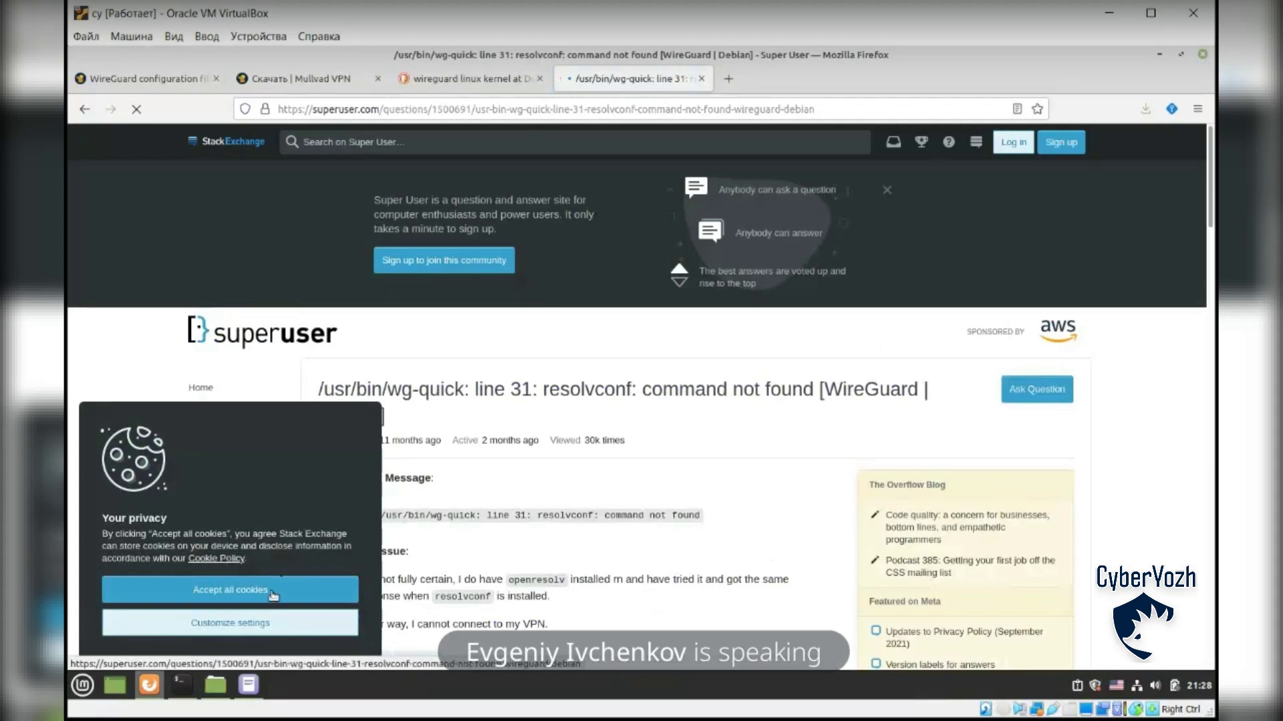
scroll(662, 513, "down", 3)
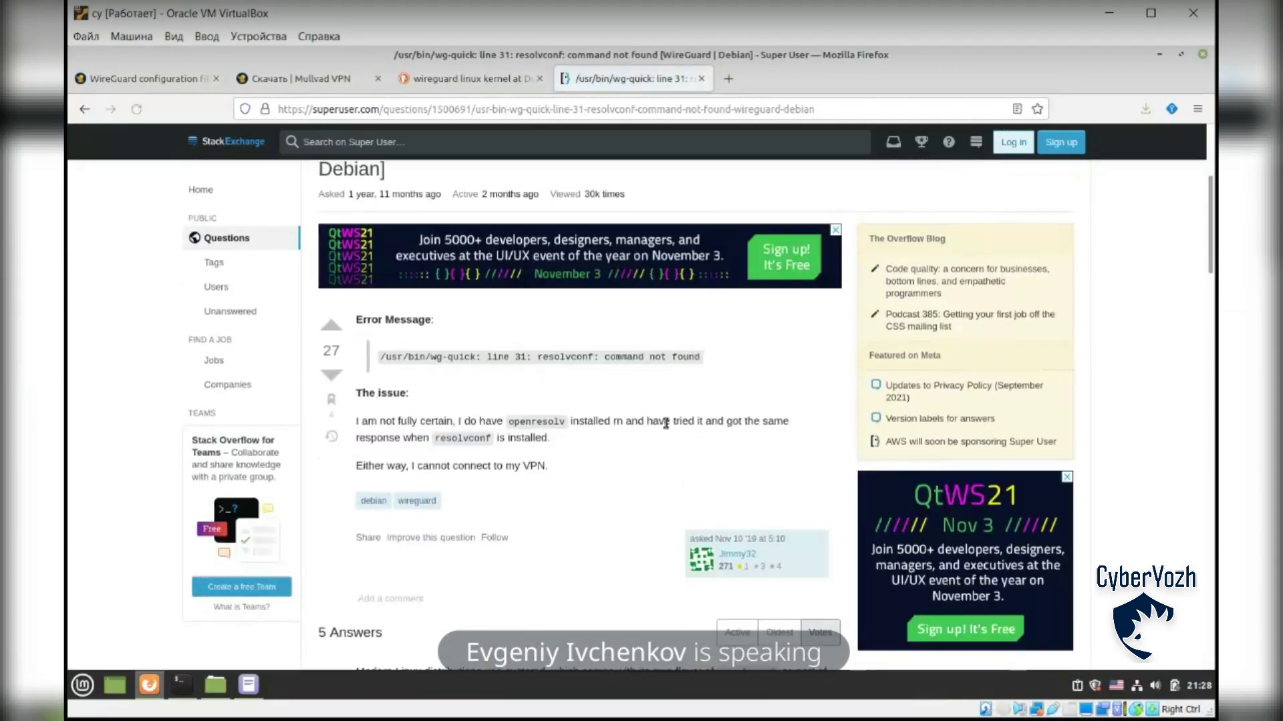
scroll(614, 334, "down", 4)
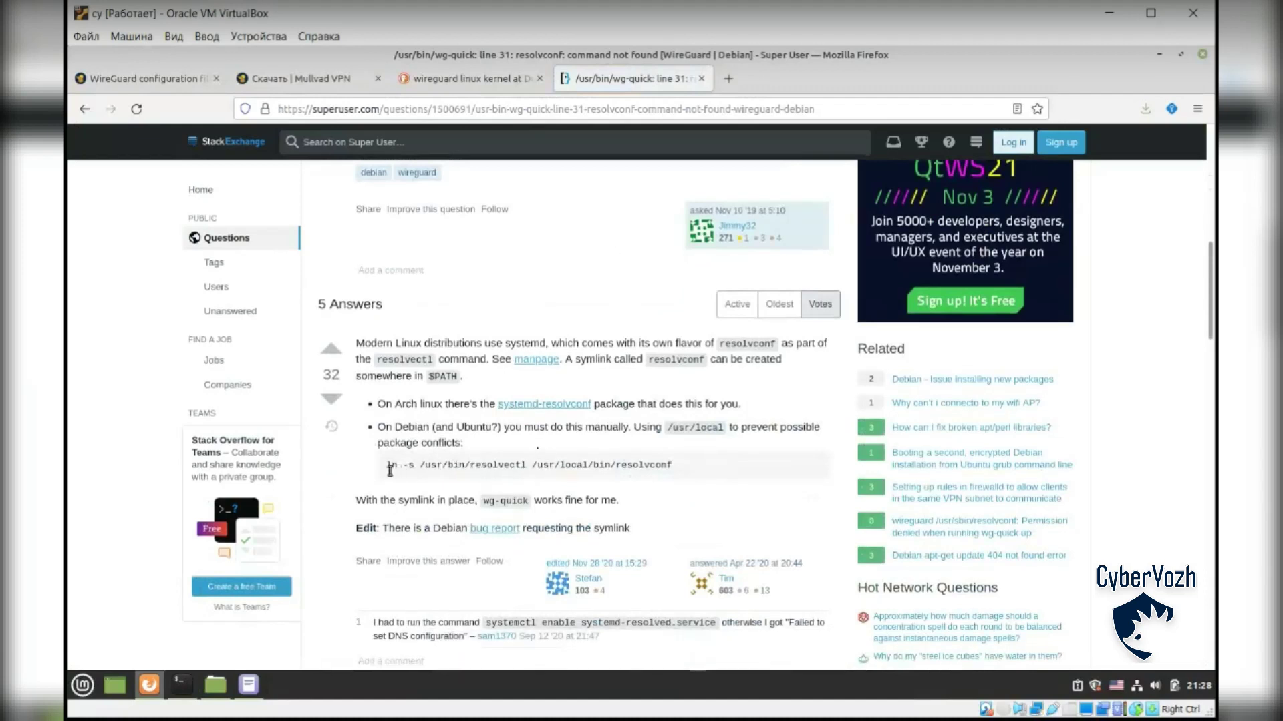
left_click_drag(387, 468, 688, 469)
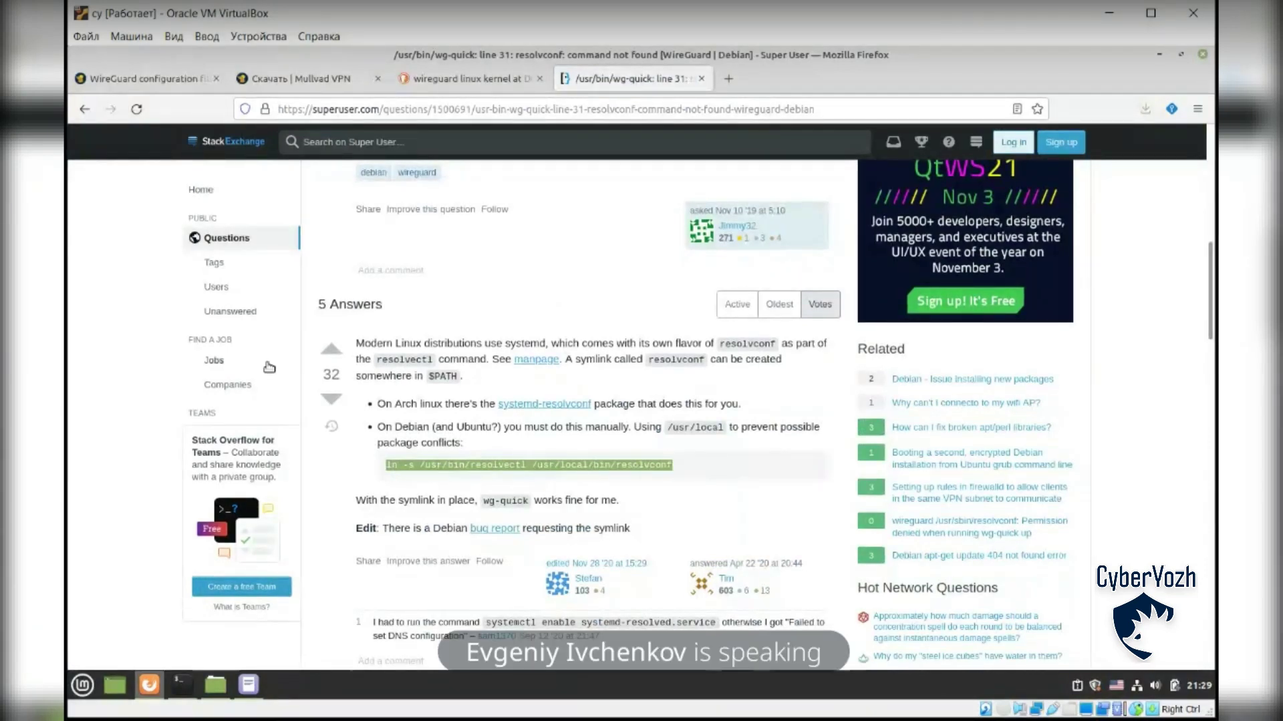
Step: Symlink /usr/bin/resolvectl to /usr/local/bin/resolvconf, rerunning ln -s with sudo
left_click(181, 685)
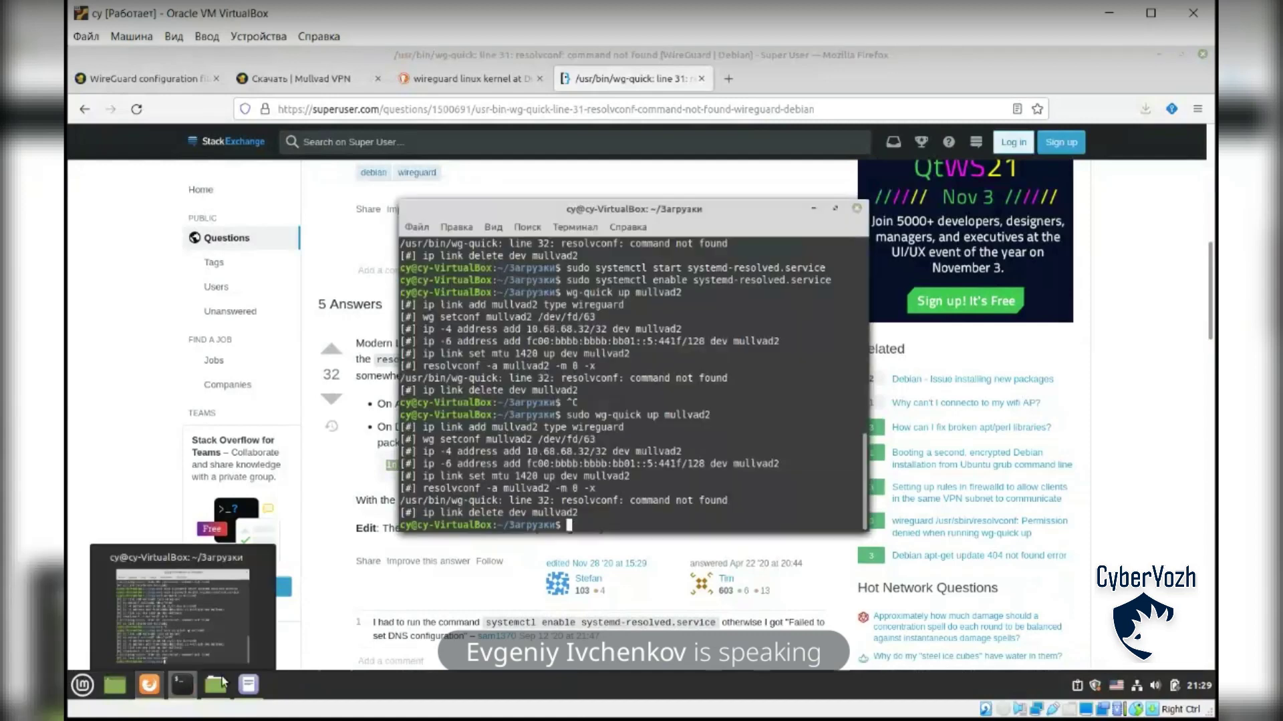
right_click(620, 518)
left_click(656, 472)
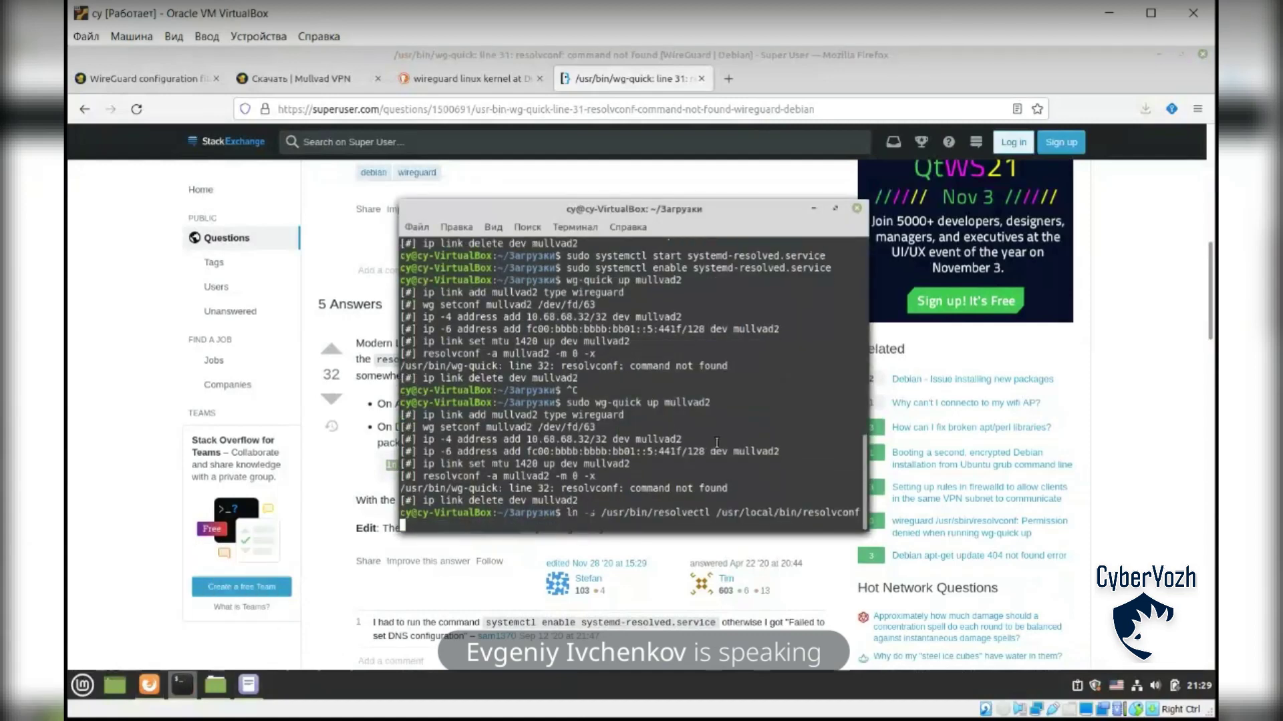
key("Return")
type("sudo")
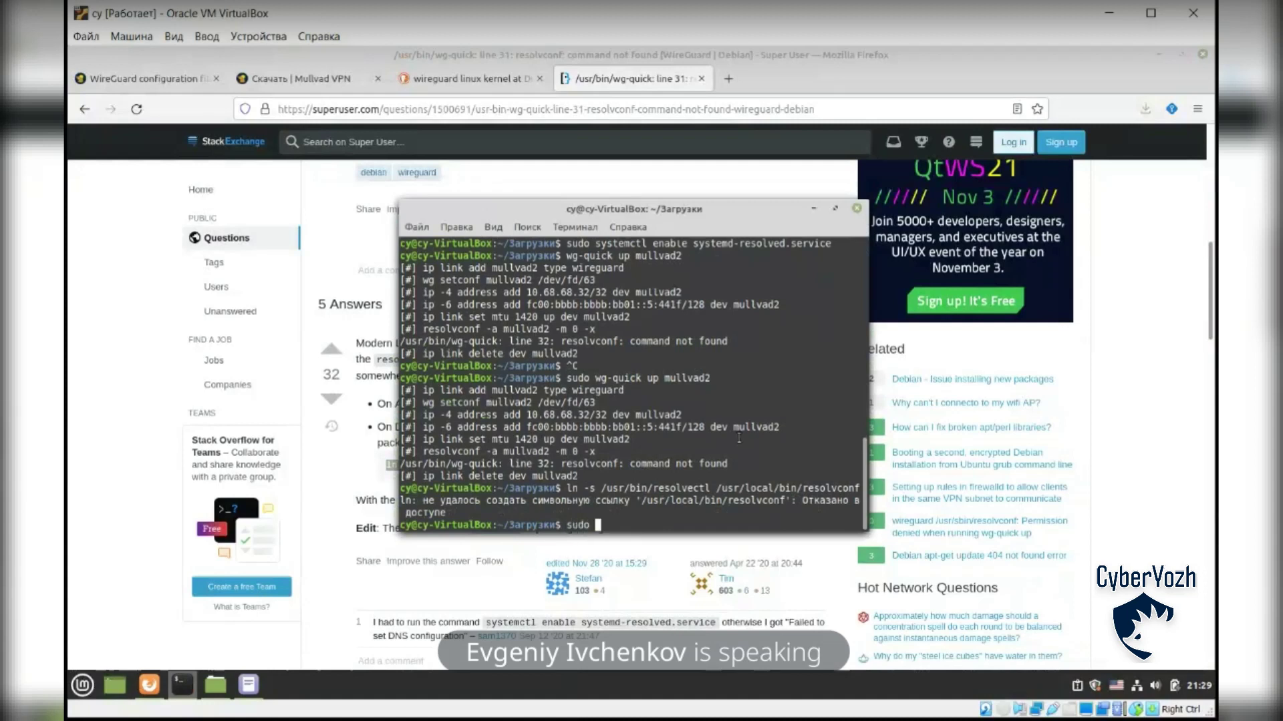
key("ctrl+shift+v")
key("Return")
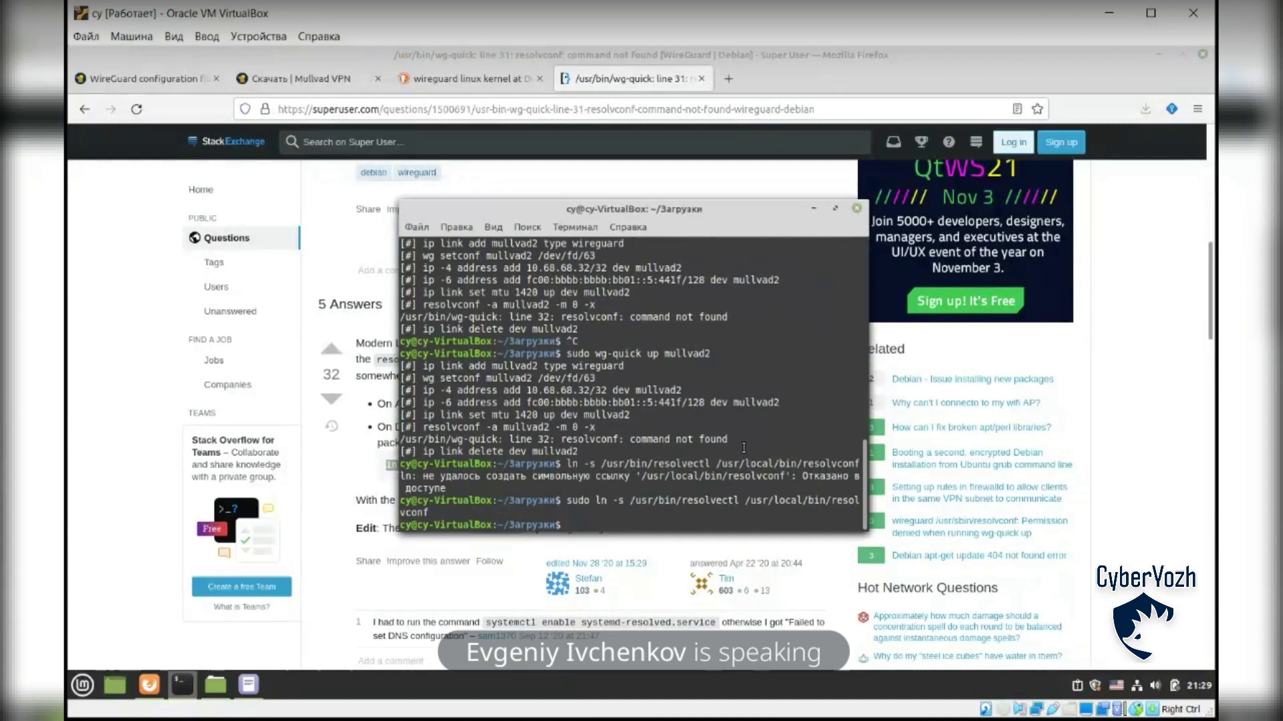
Step: Run wg-quick up mullvad2, which now brings the tunnel up successfully
type("wg-quick up mullvad2")
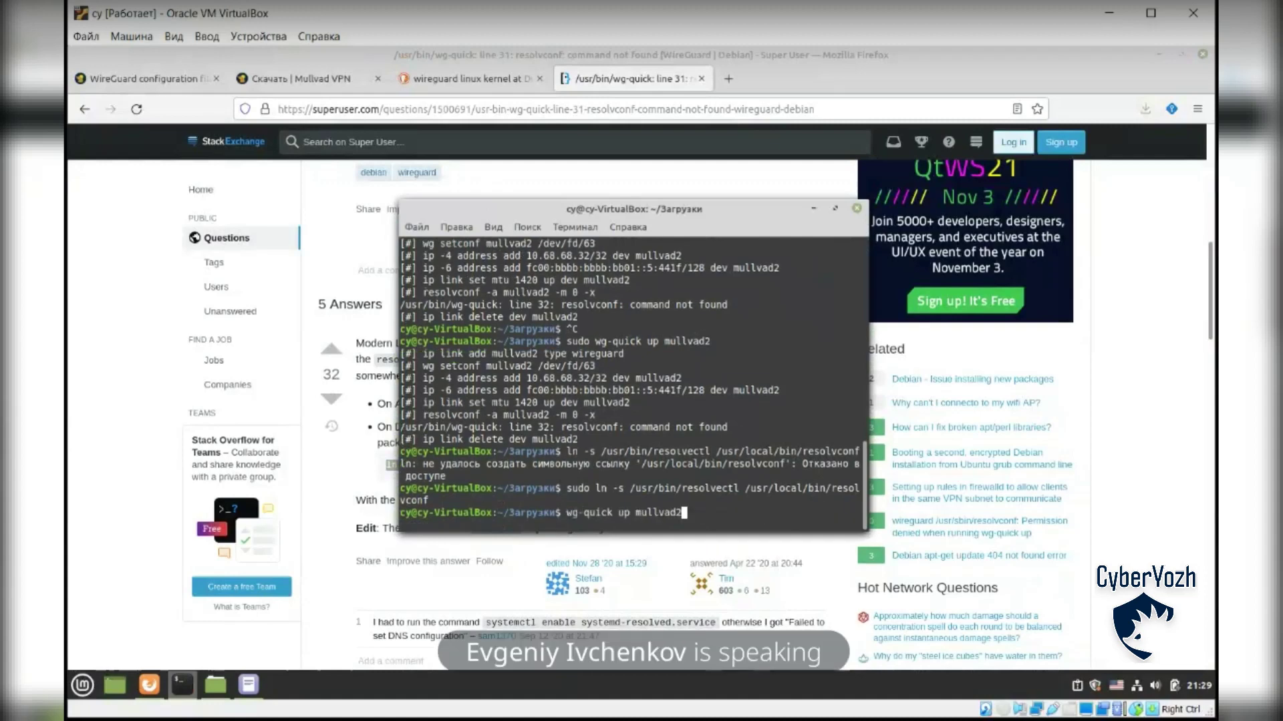
key("Return")
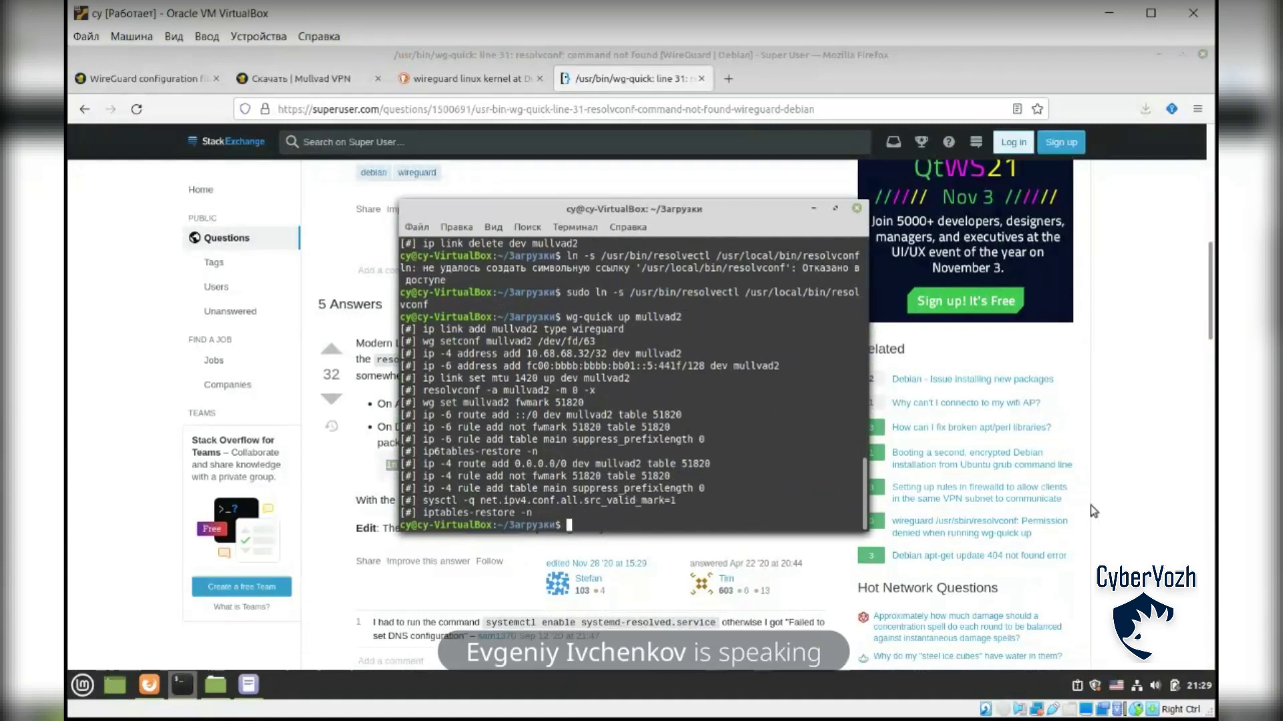
left_click(1094, 551)
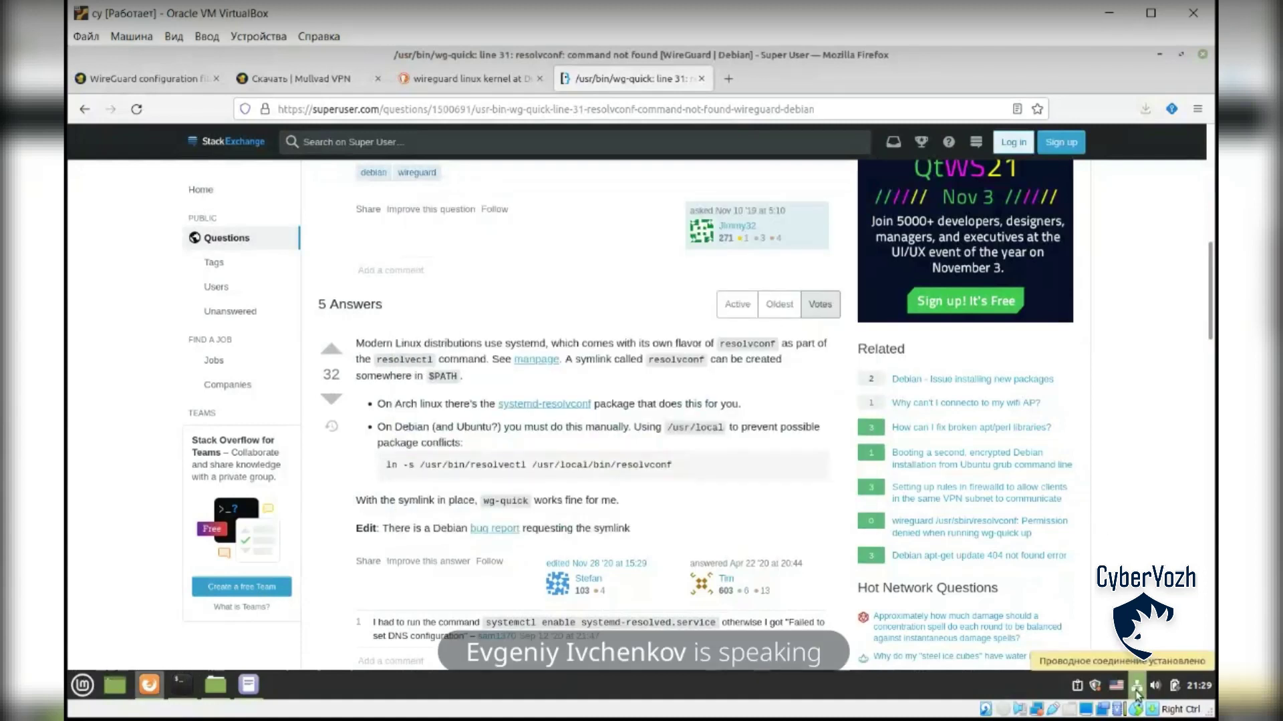
Step: Load 2ip.ru in a new tab and confirm IP 89.45.7.218 in Copenhagen, Denmark
left_click(728, 78)
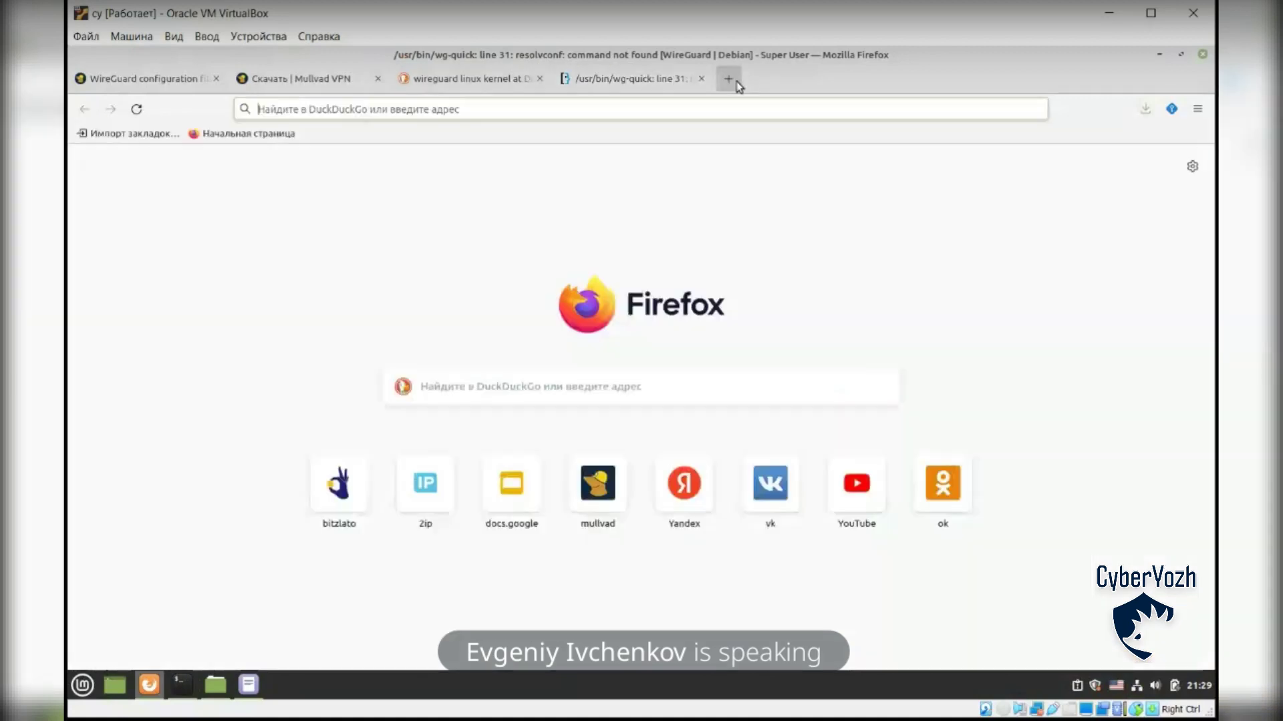
type("2ip.ru")
key("Return")
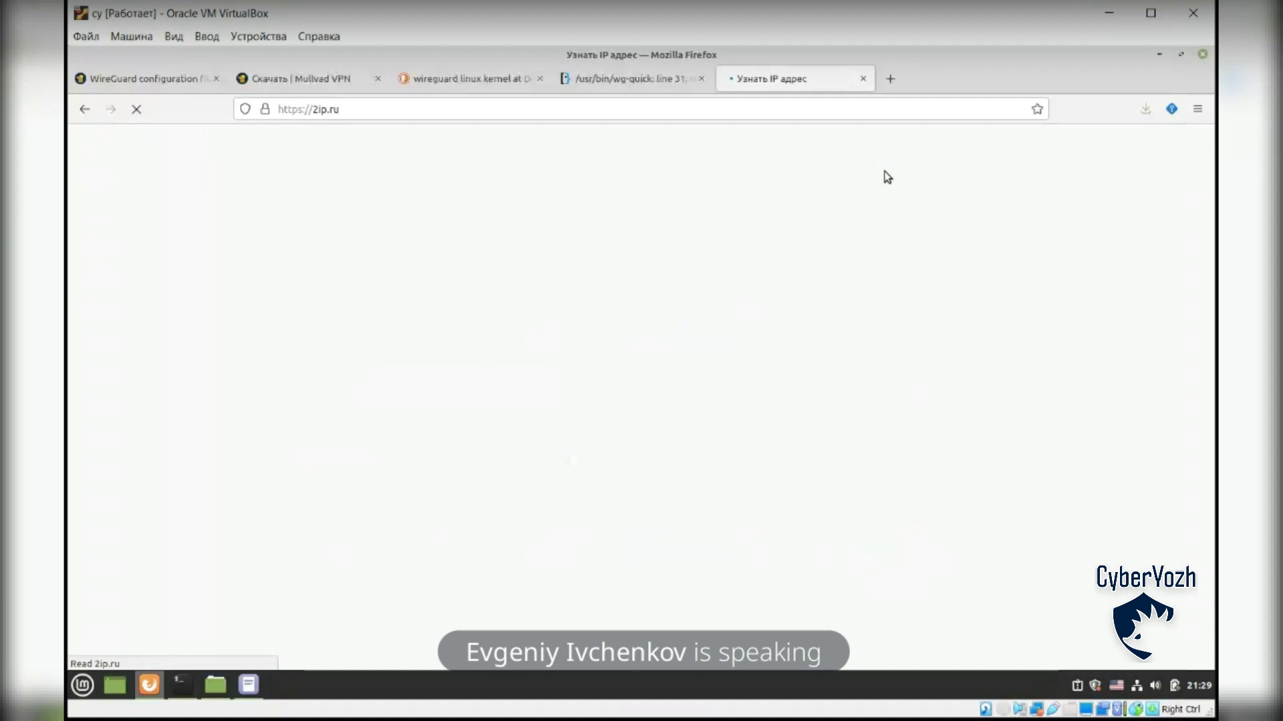
scroll(853, 430, "down", 4)
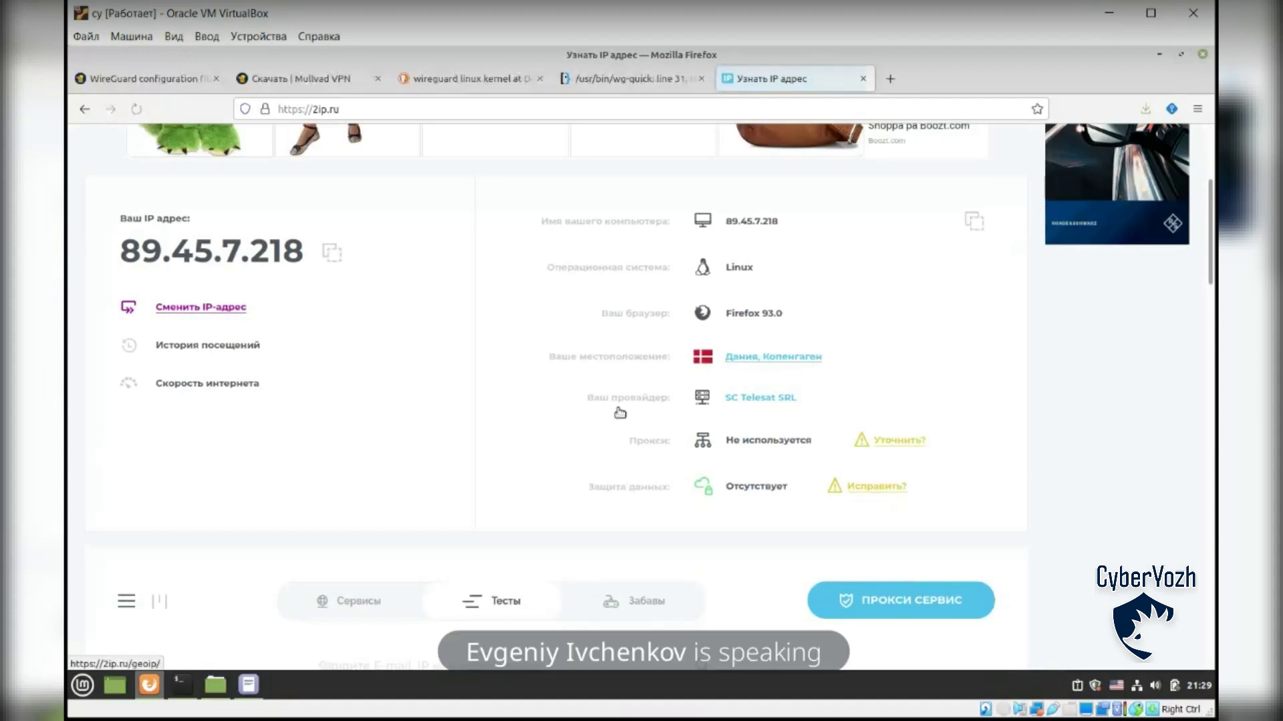
left_click(181, 685)
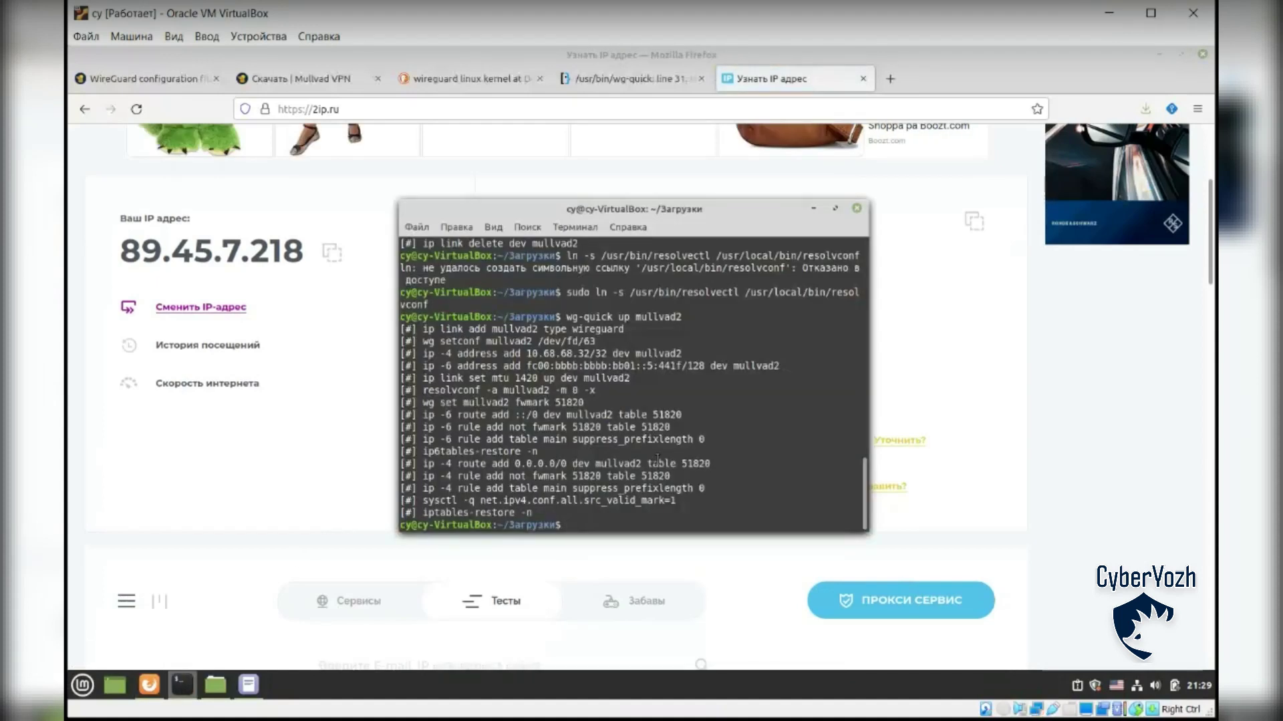
Step: Install traceroute with the suggested 'sudo apt install traceroute' command
type("tracer")
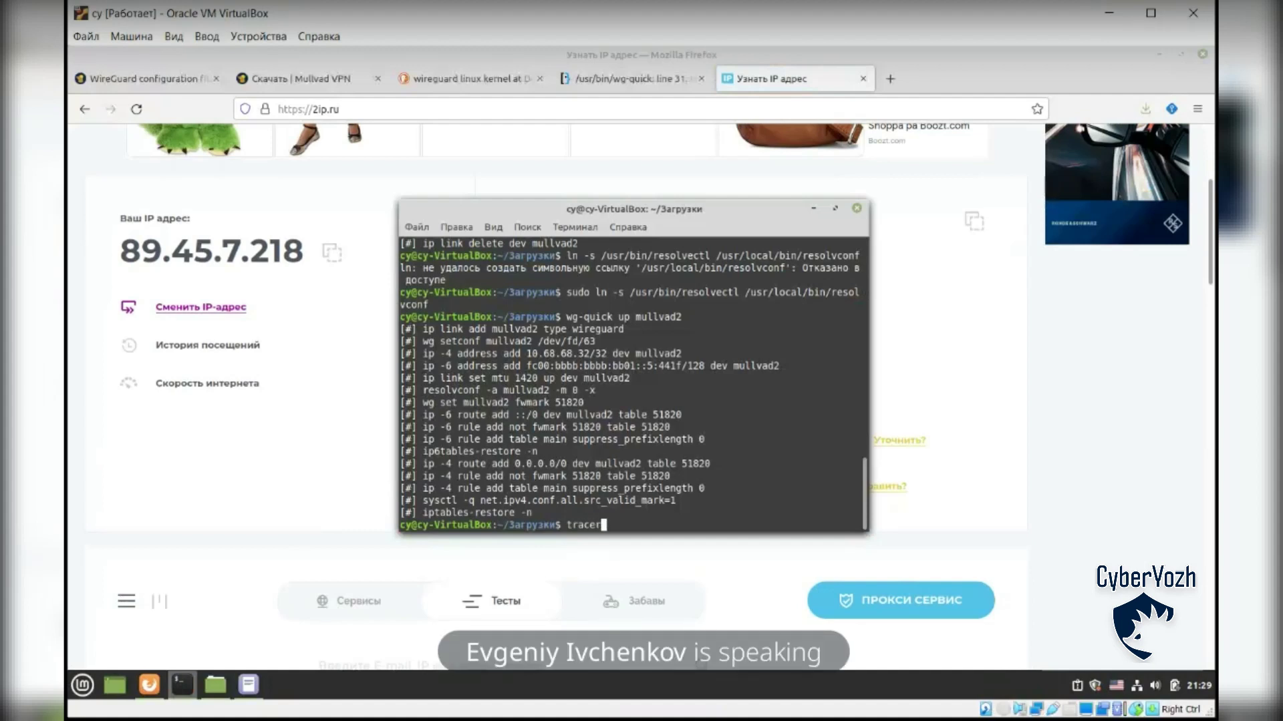
type("oute ")
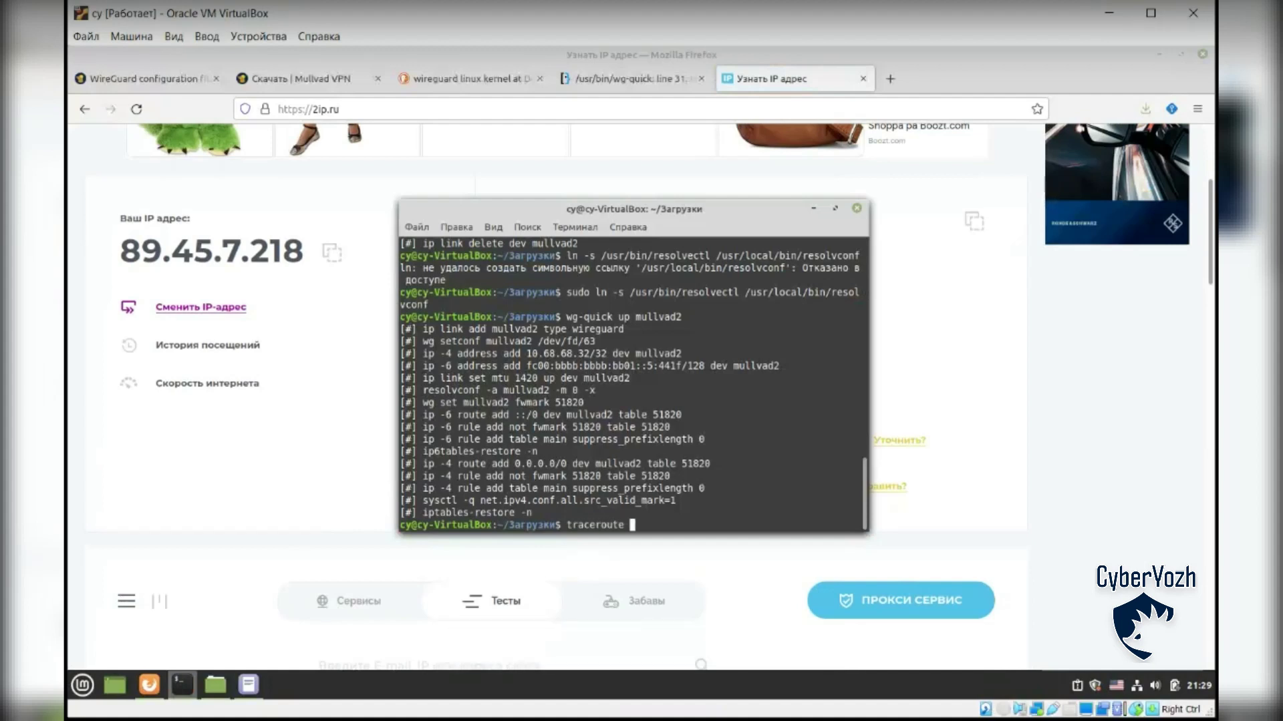
type("google.com")
key("Return")
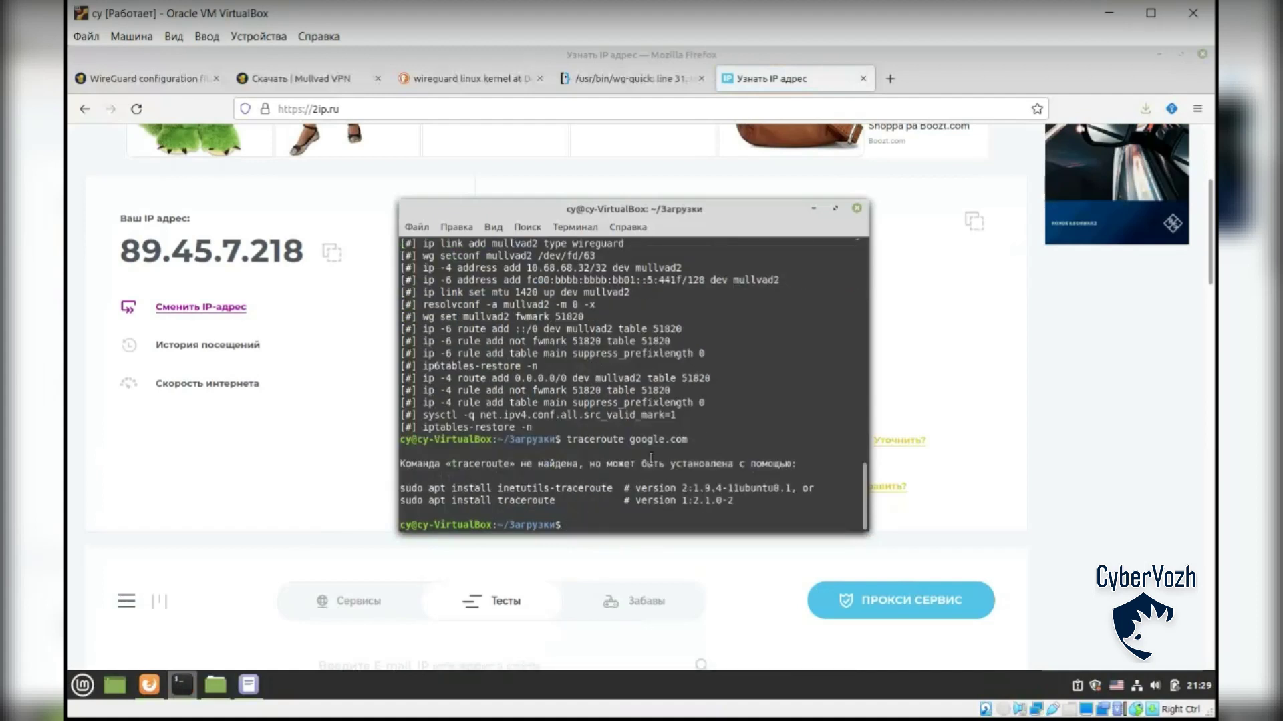
left_click_drag(401, 503, 578, 506)
left_click(580, 525)
middle_click(613, 521)
key("Return")
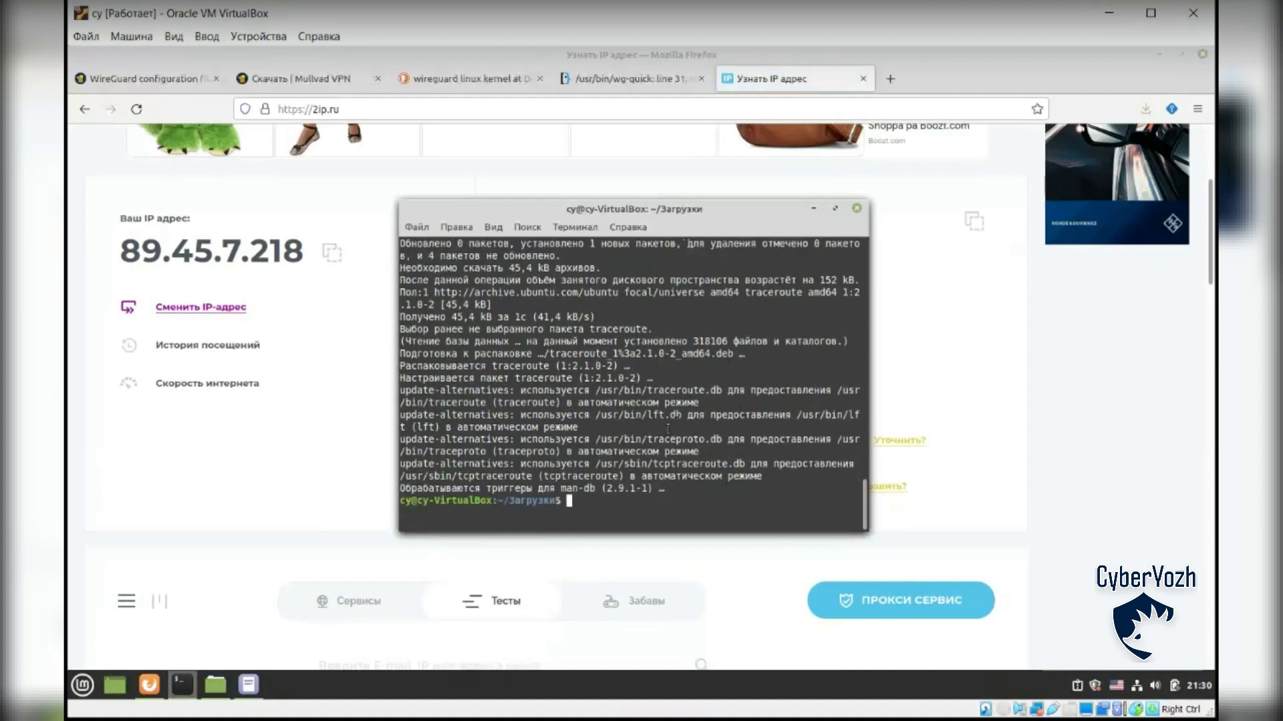
Step: Trace the route to google.com and select the hop addresses 10.64.0.1 and hop 3
type("traceroute google.com")
key("Return")
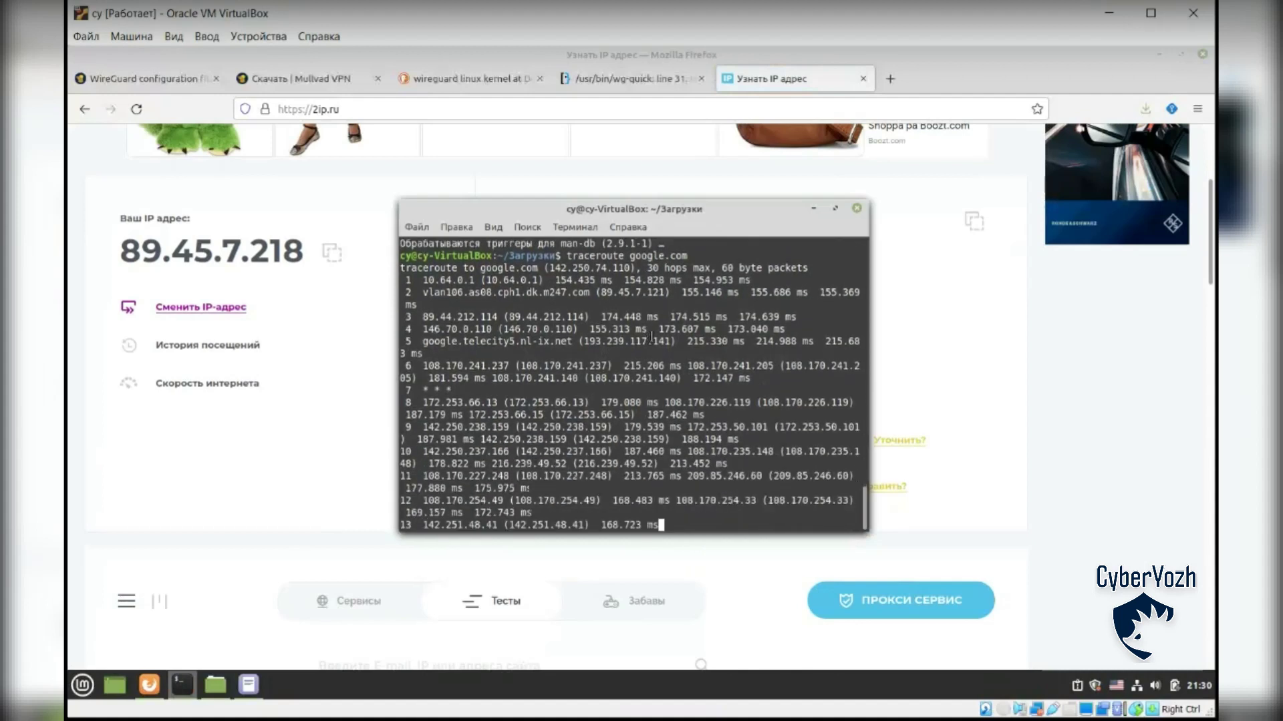
scroll(644, 380, "up", 2)
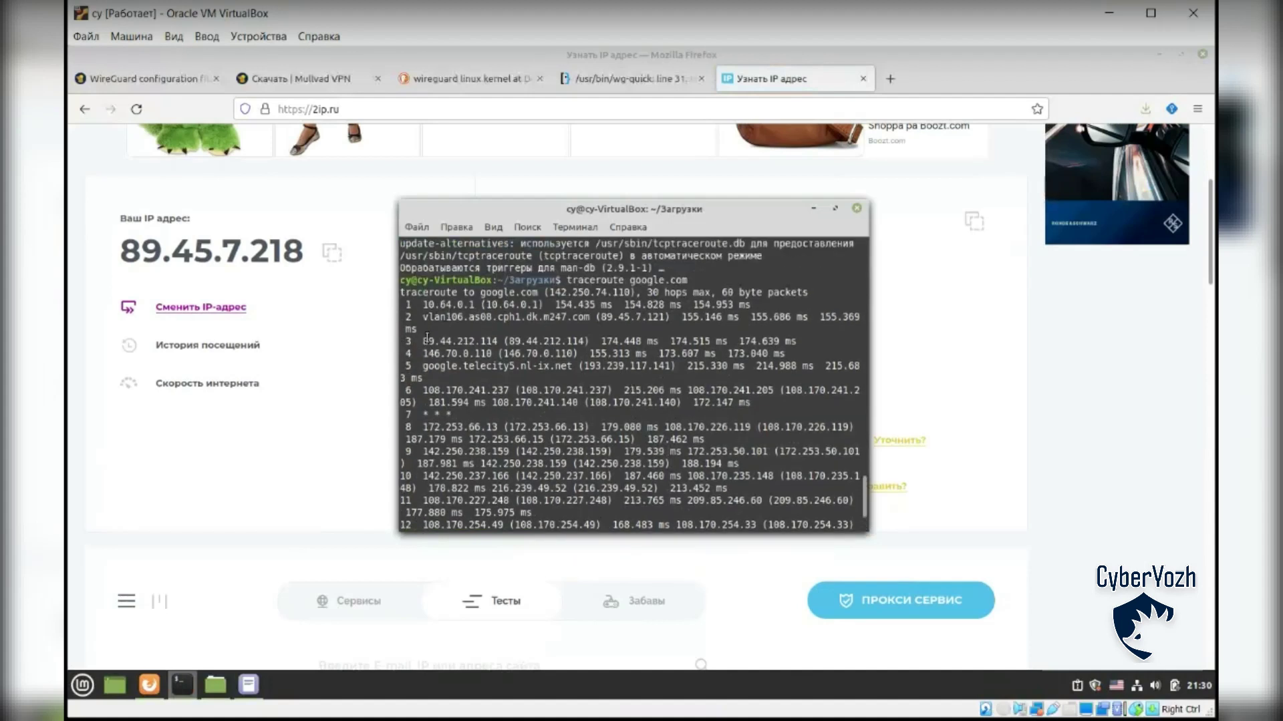
left_click_drag(423, 341, 493, 342)
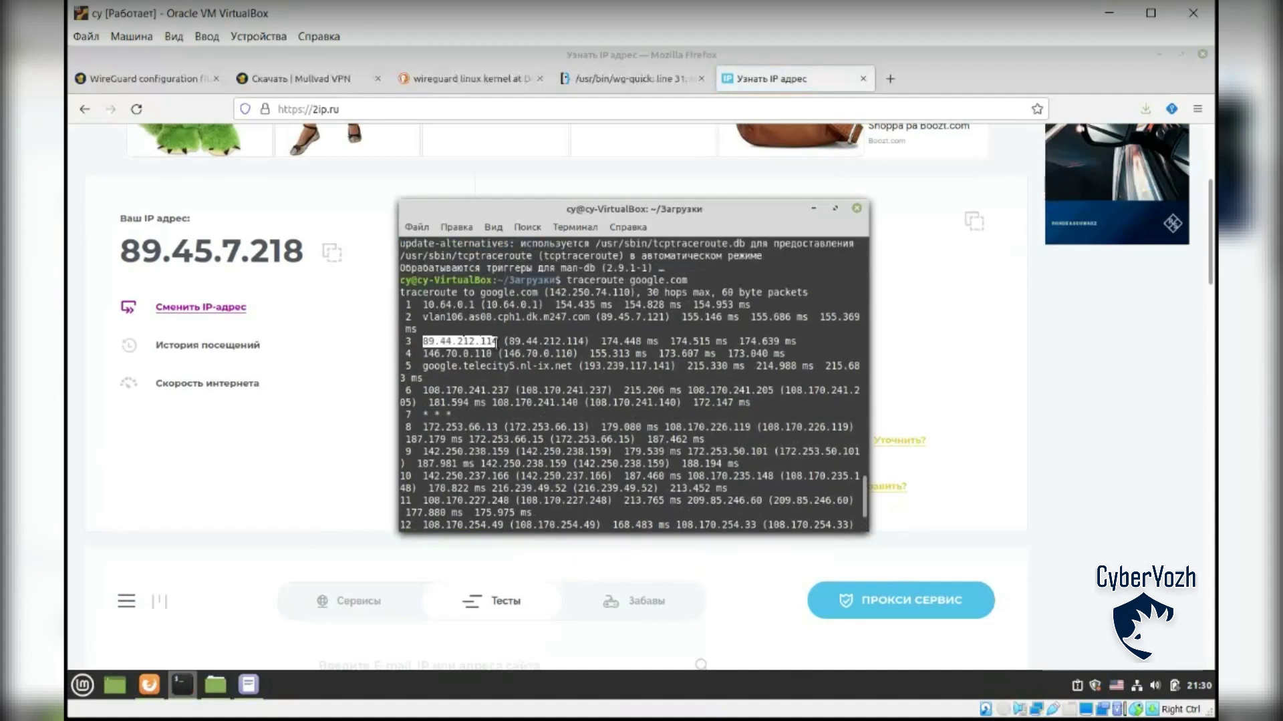
left_click_drag(422, 304, 476, 304)
key("ctrl+c")
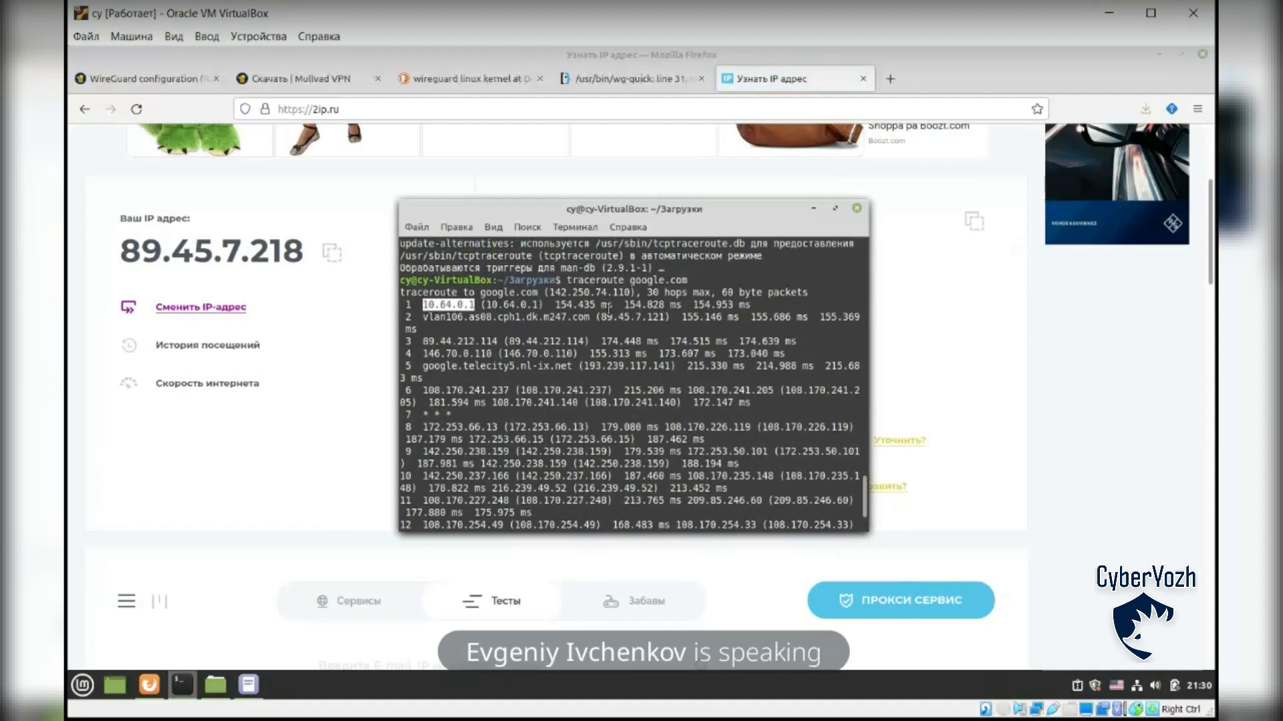
key("Return")
left_click(813, 208)
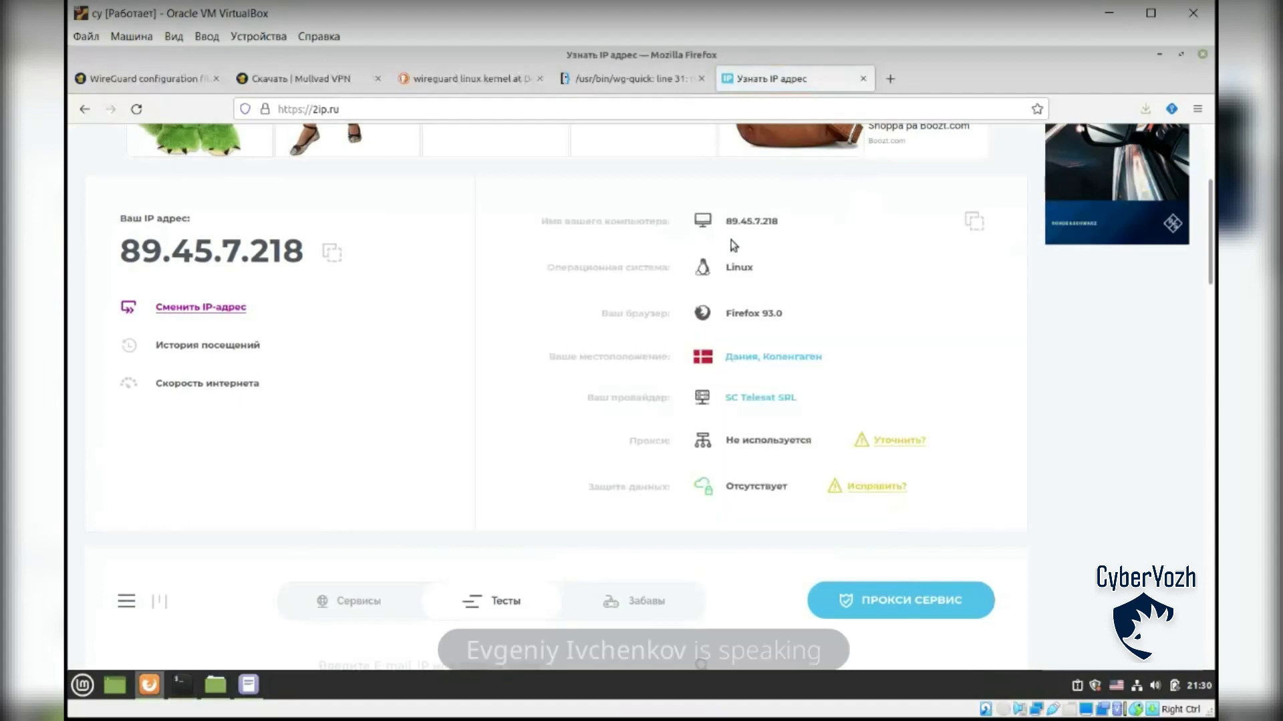
Step: Reload 2ip.ru and open its 'Информация об IP адресе или домене' tool
scroll(755, 353, "up", 5)
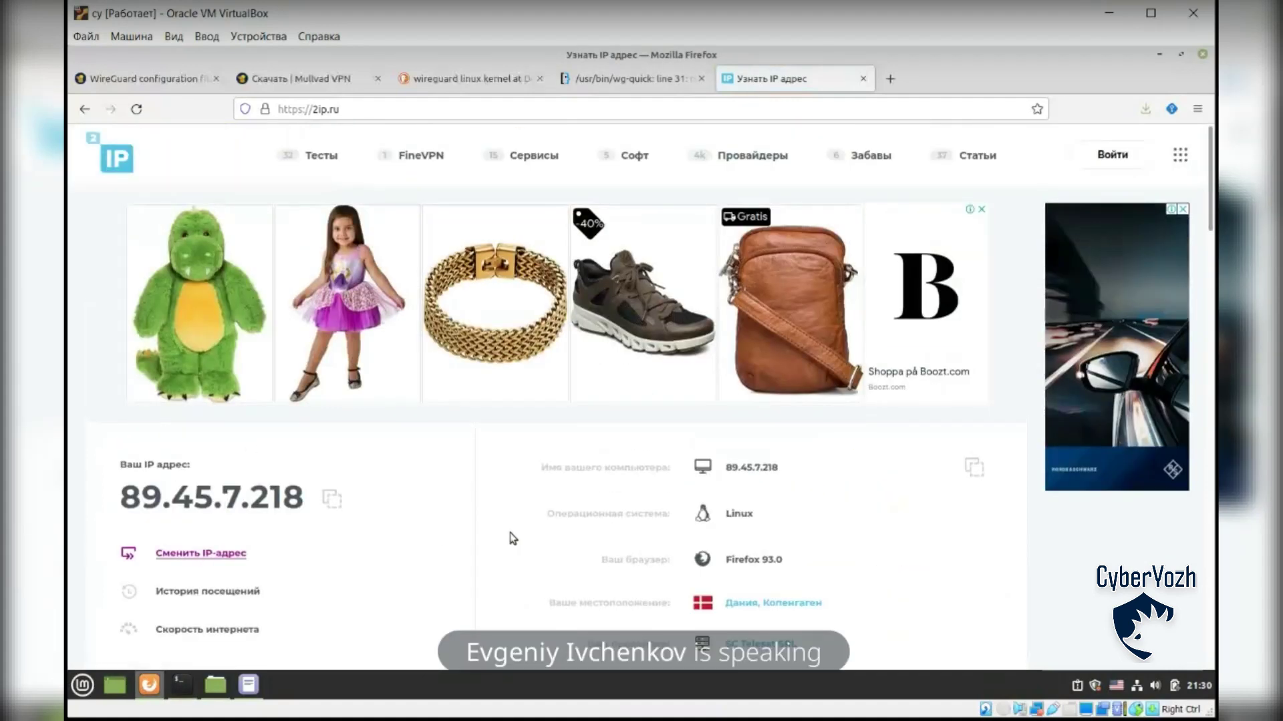
left_click(137, 109)
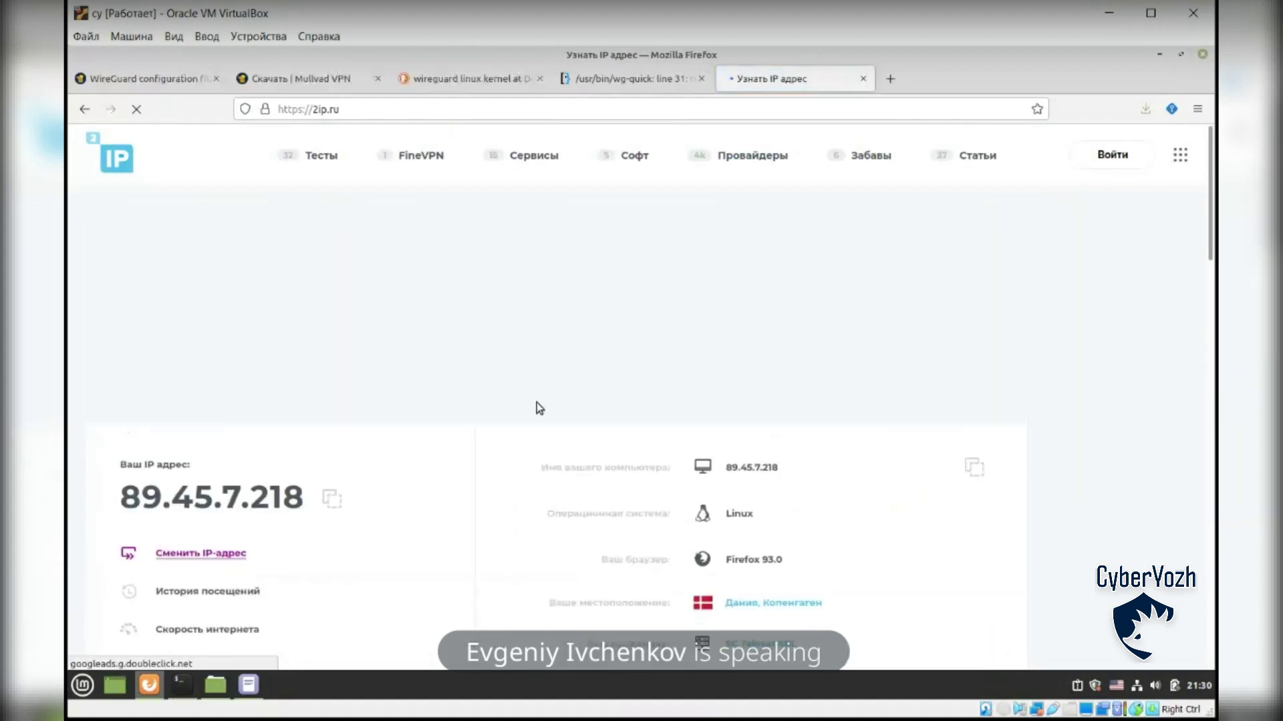
scroll(979, 442, "down", 4)
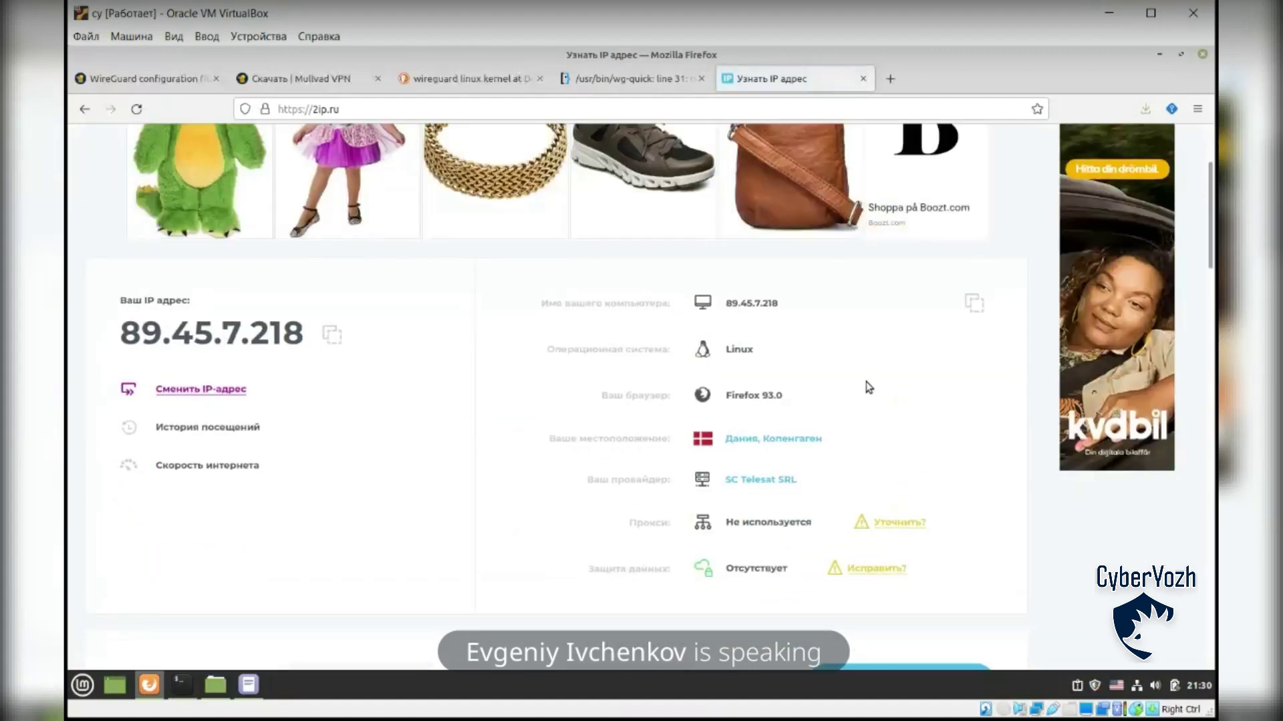
scroll(867, 382, "down", 5)
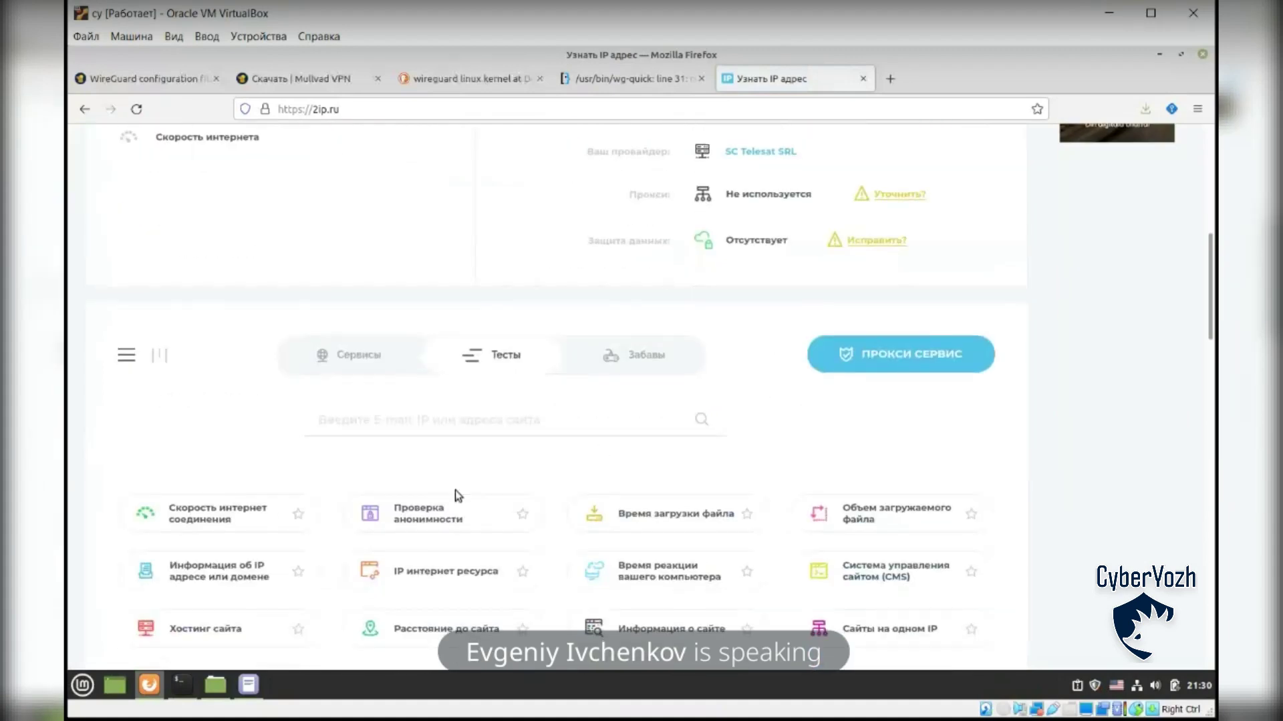
left_click(203, 573)
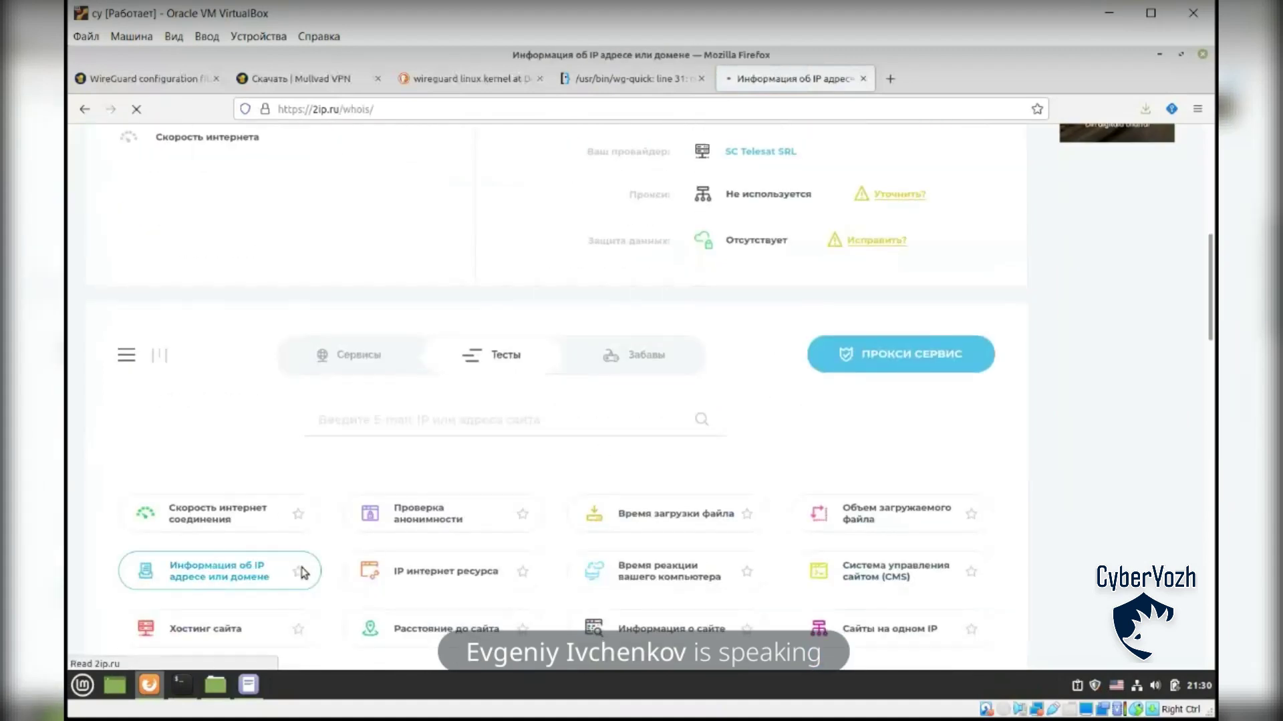
type("sudo apt install traceroute")
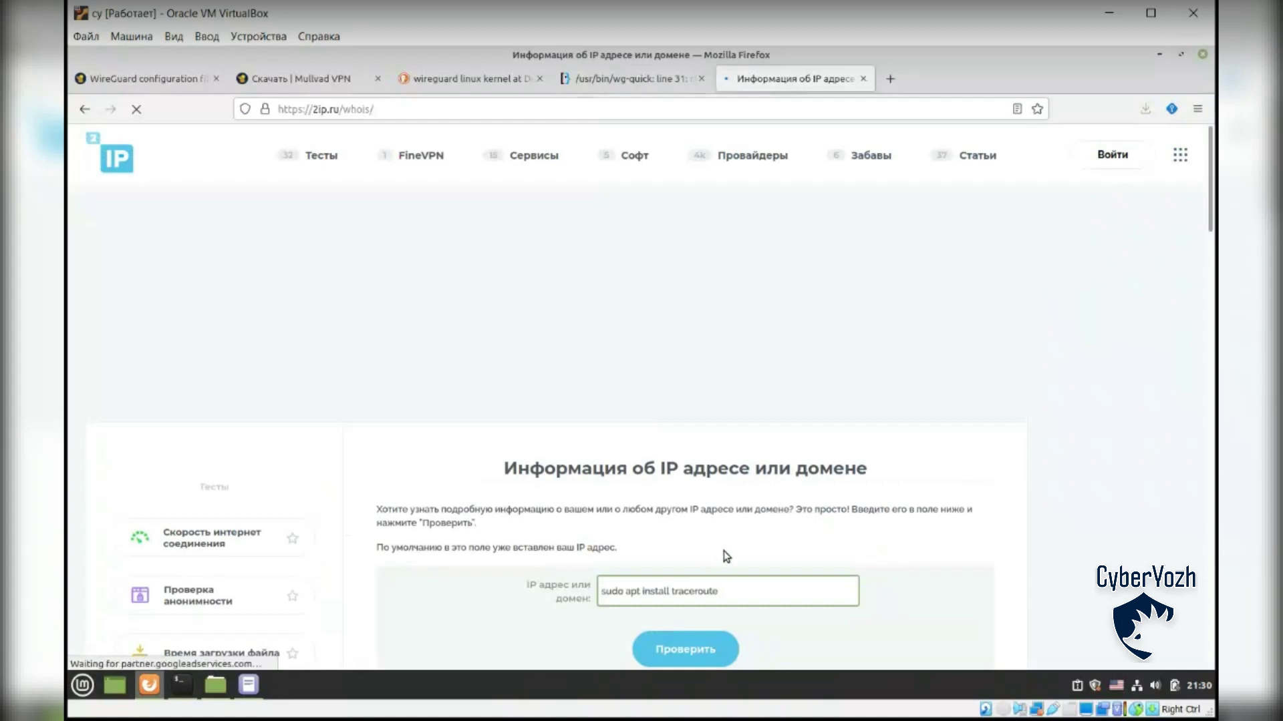
Step: Look up the first traceroute hop 10.64.0.1 in the IP field
triple_click(734, 344)
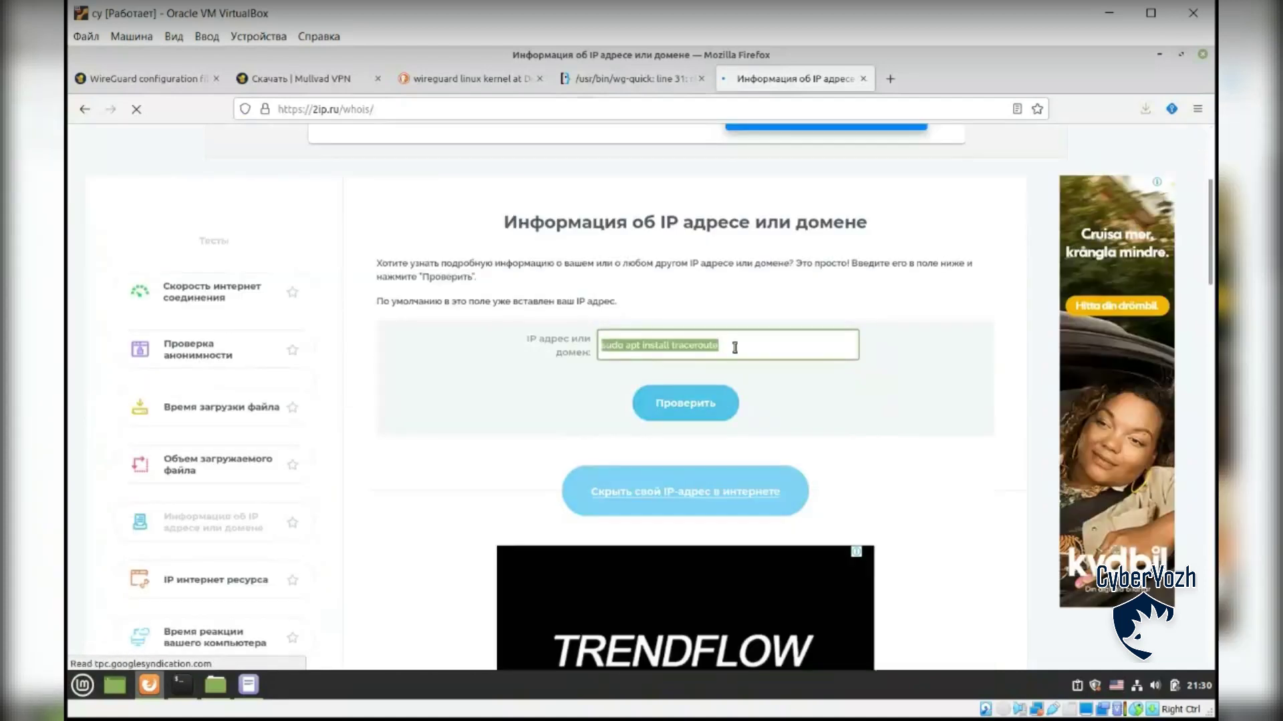
key("alt+Tab")
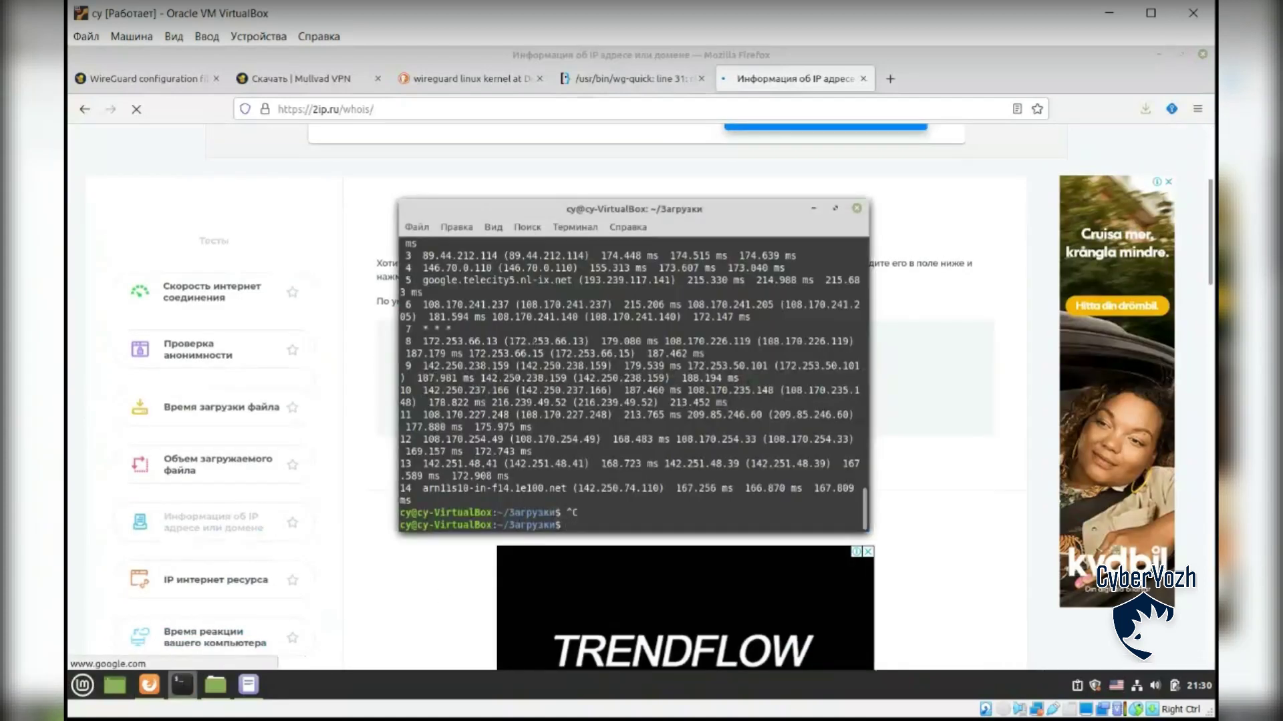
scroll(495, 341, "up", 2)
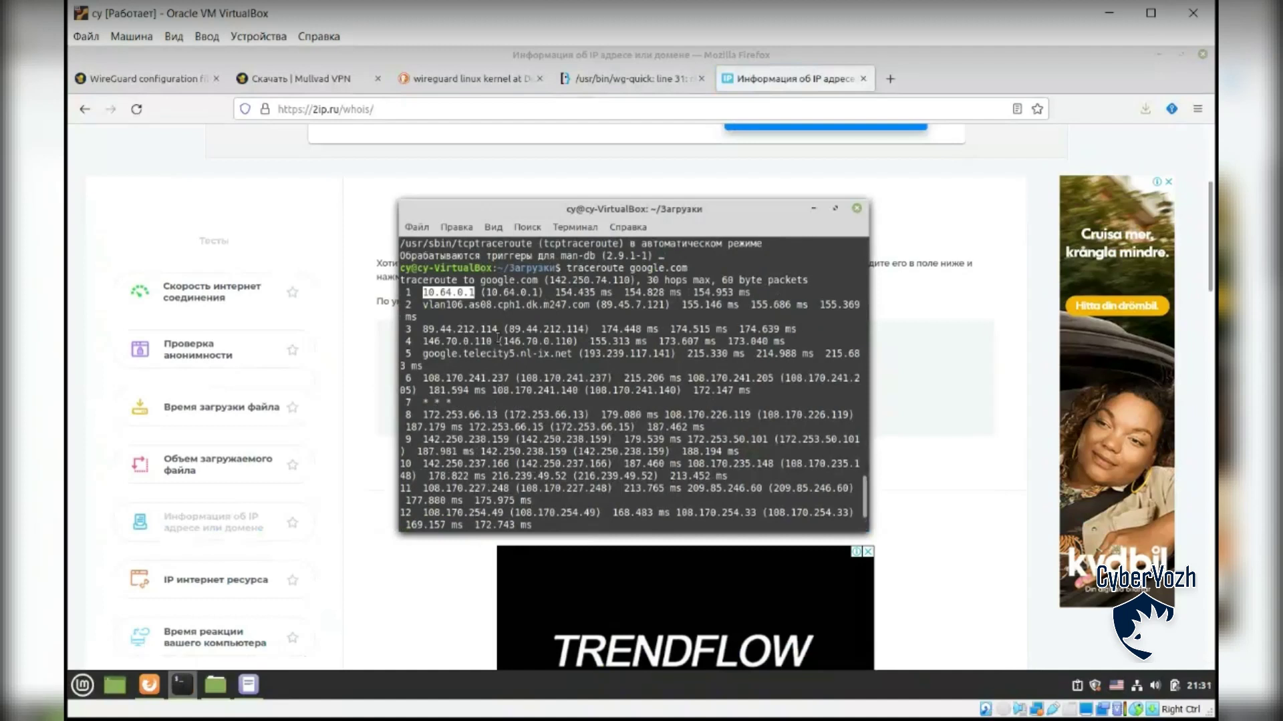
left_click(911, 394)
triple_click(718, 346)
key("ctrl+v")
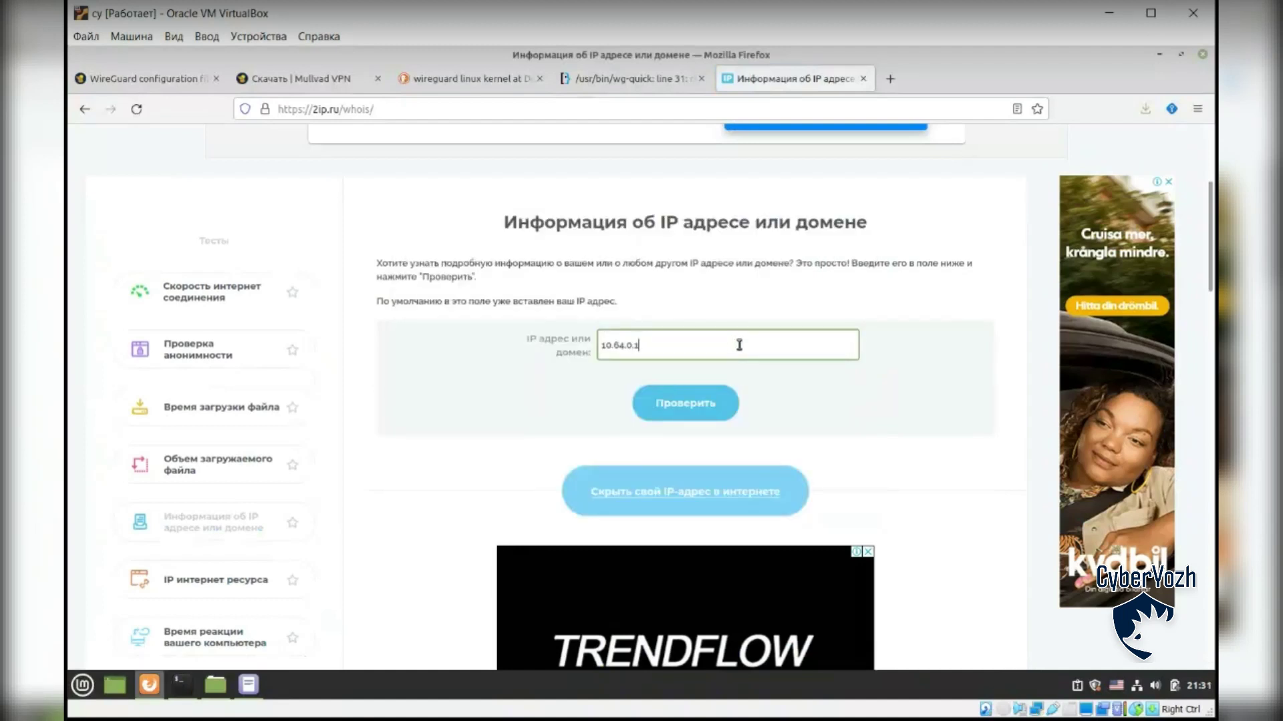
left_click(692, 402)
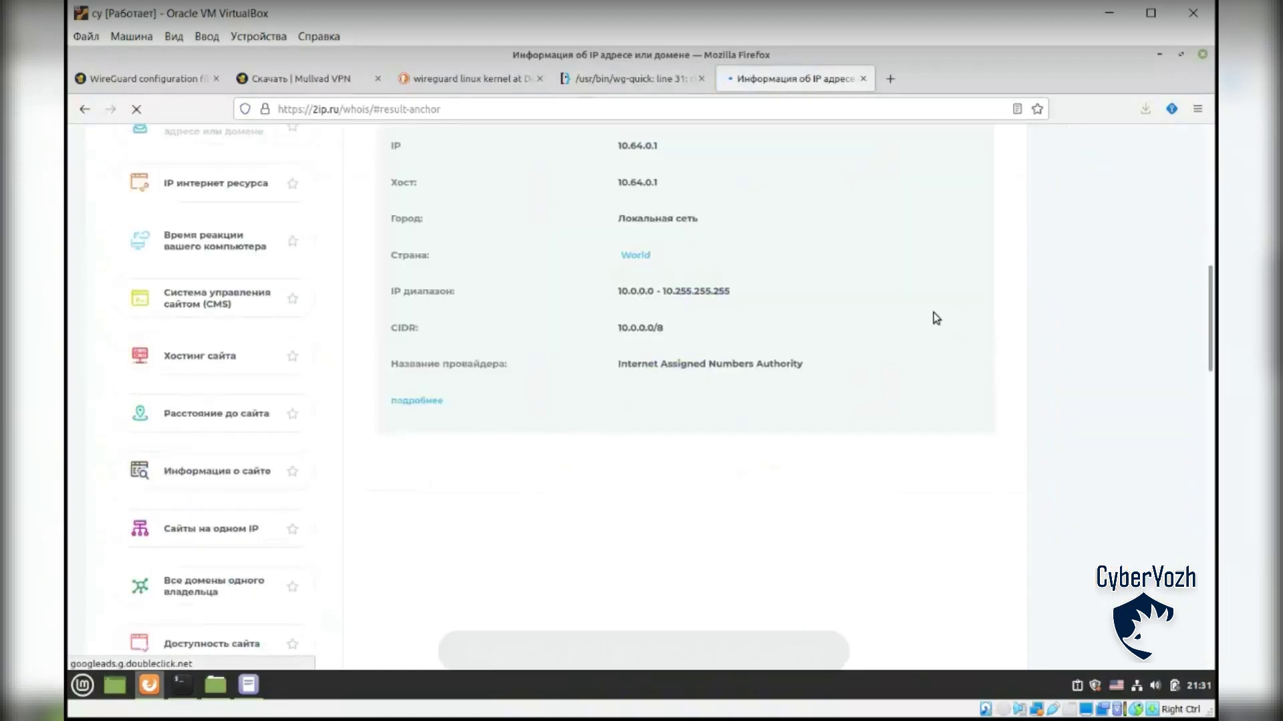
Step: Look up the third hop 89.44.212.114, which reports Romania, provider RO-M247RO-20051129
key("alt+Tab")
left_click_drag(424, 329, 498, 332)
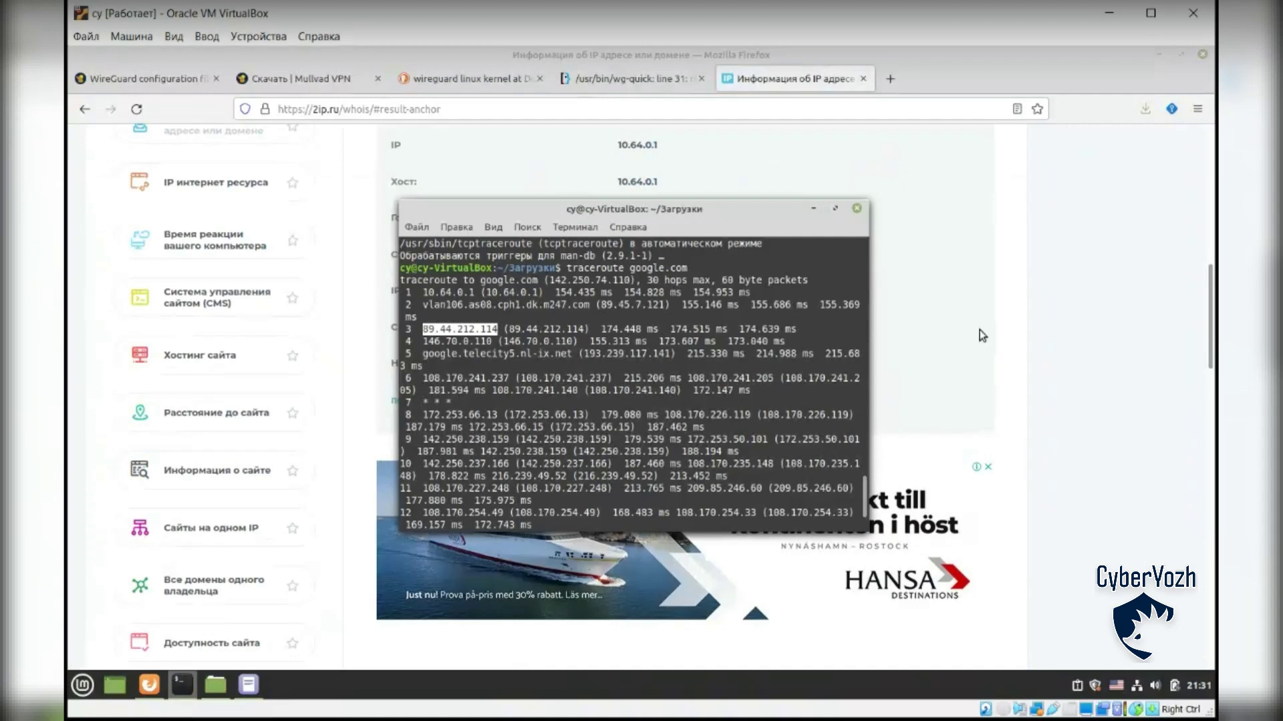
left_click(1062, 339)
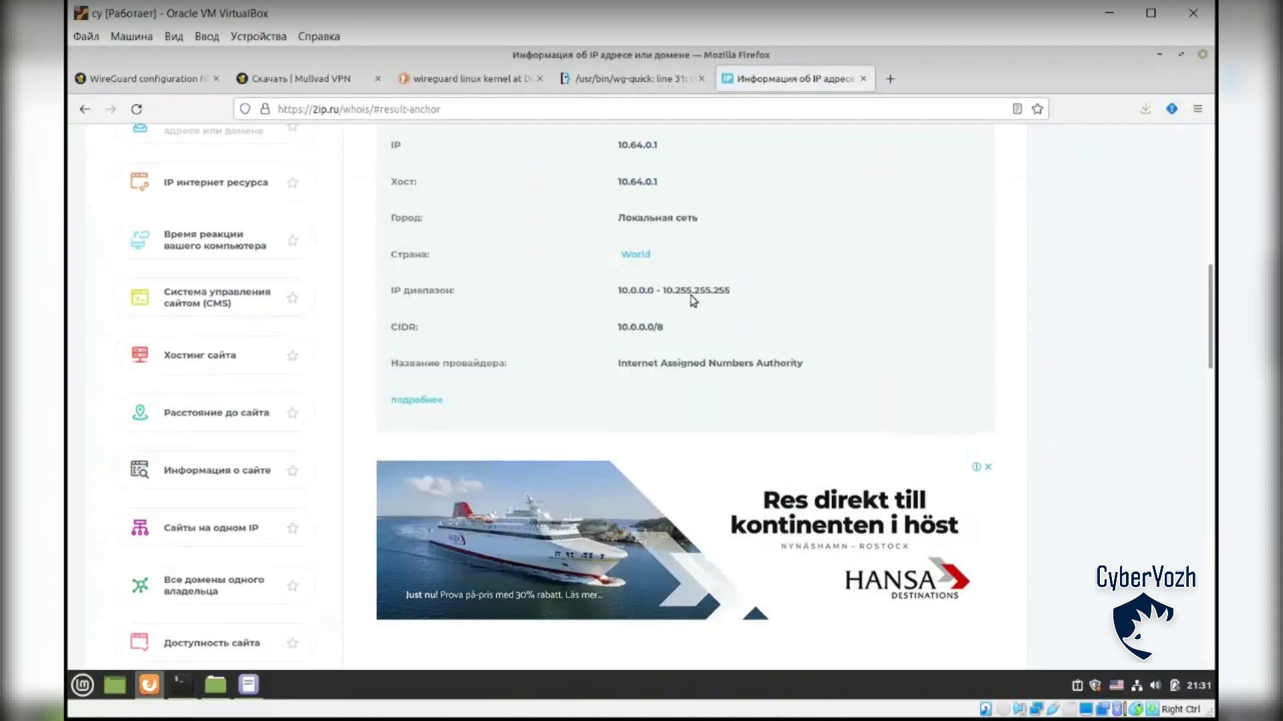
scroll(694, 254, "up", 4)
left_click(563, 169)
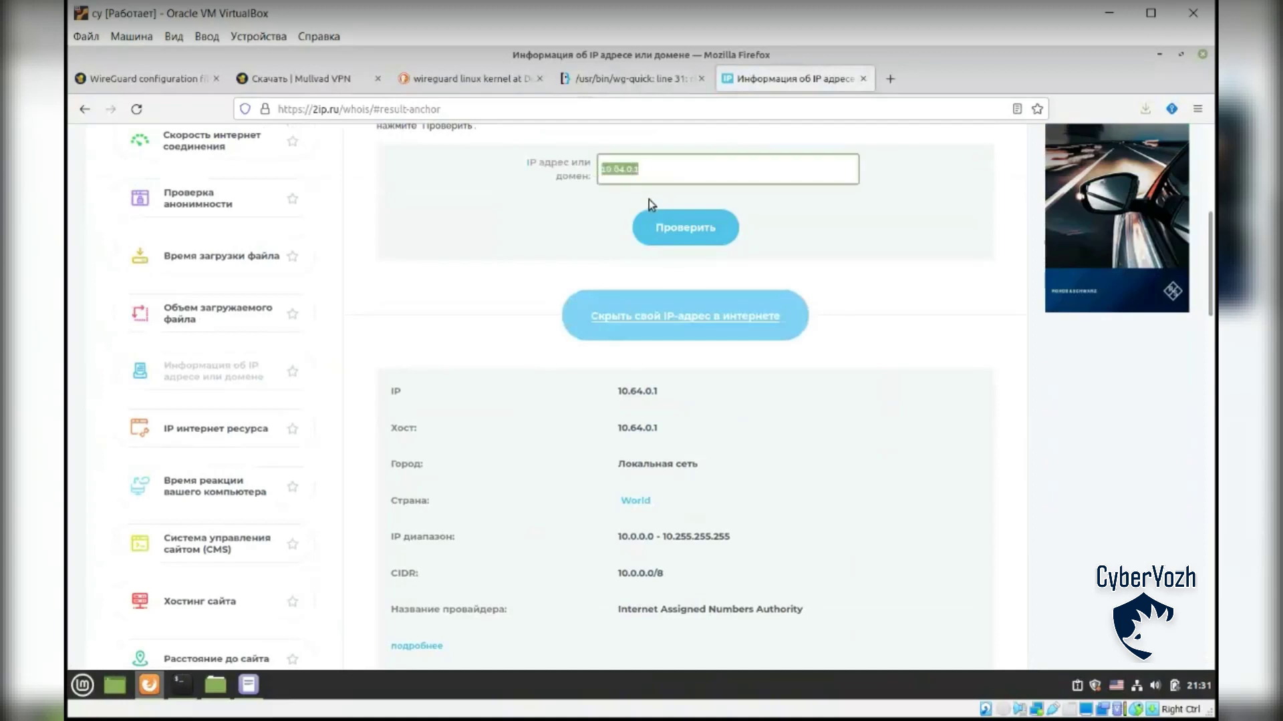
type("89.44.212.114")
left_click(685, 227)
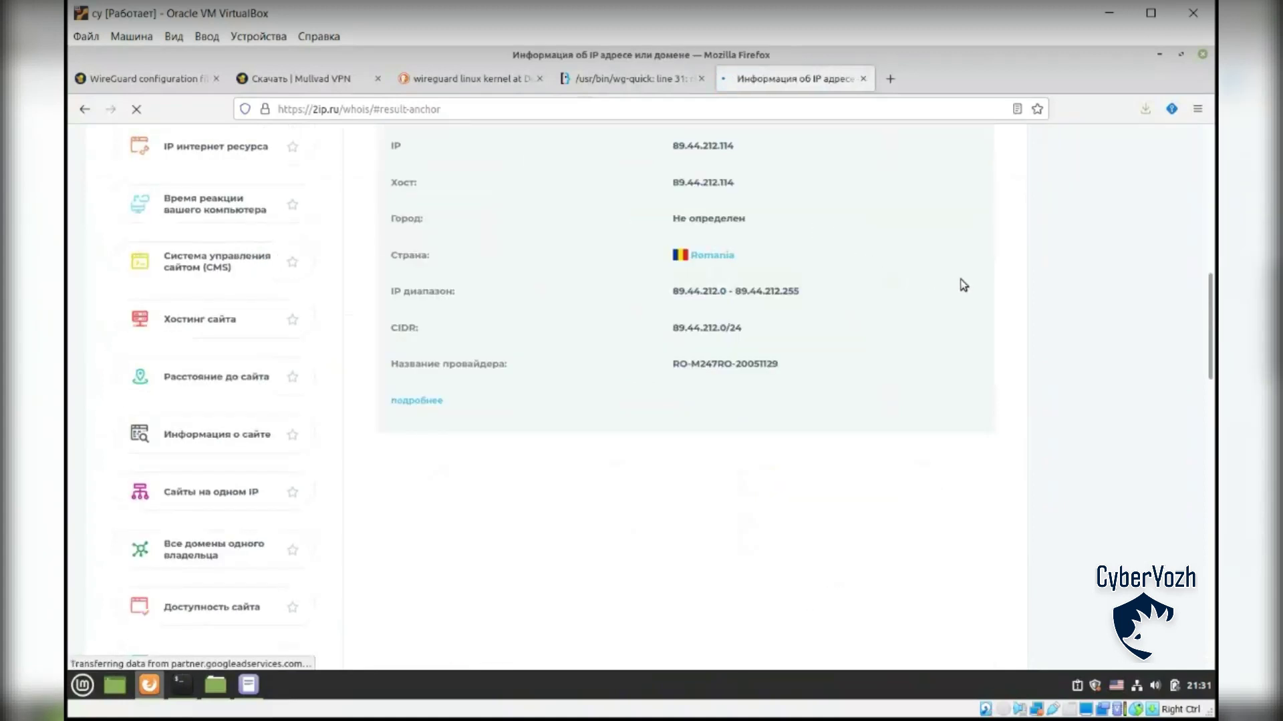
Step: Review the lookup results and select the hop 4 address 146.70.0.110 in the terminal
scroll(968, 287, "up", 5)
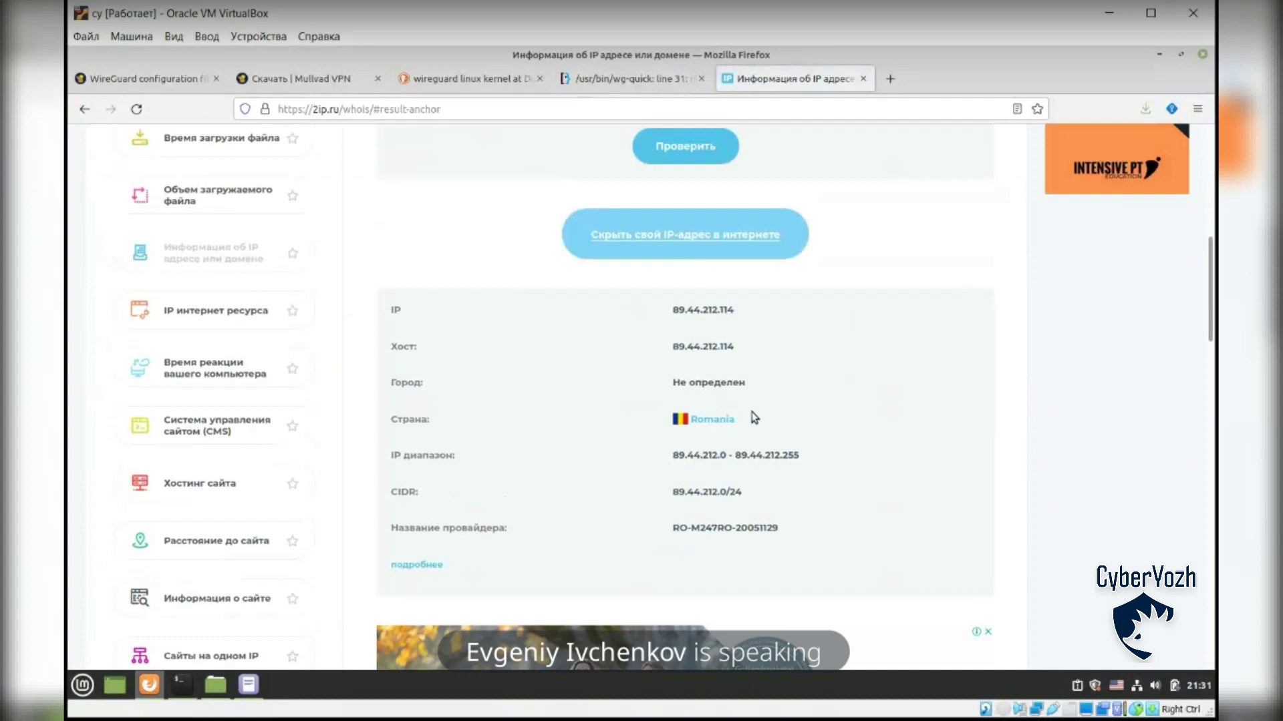
key("alt+Tab")
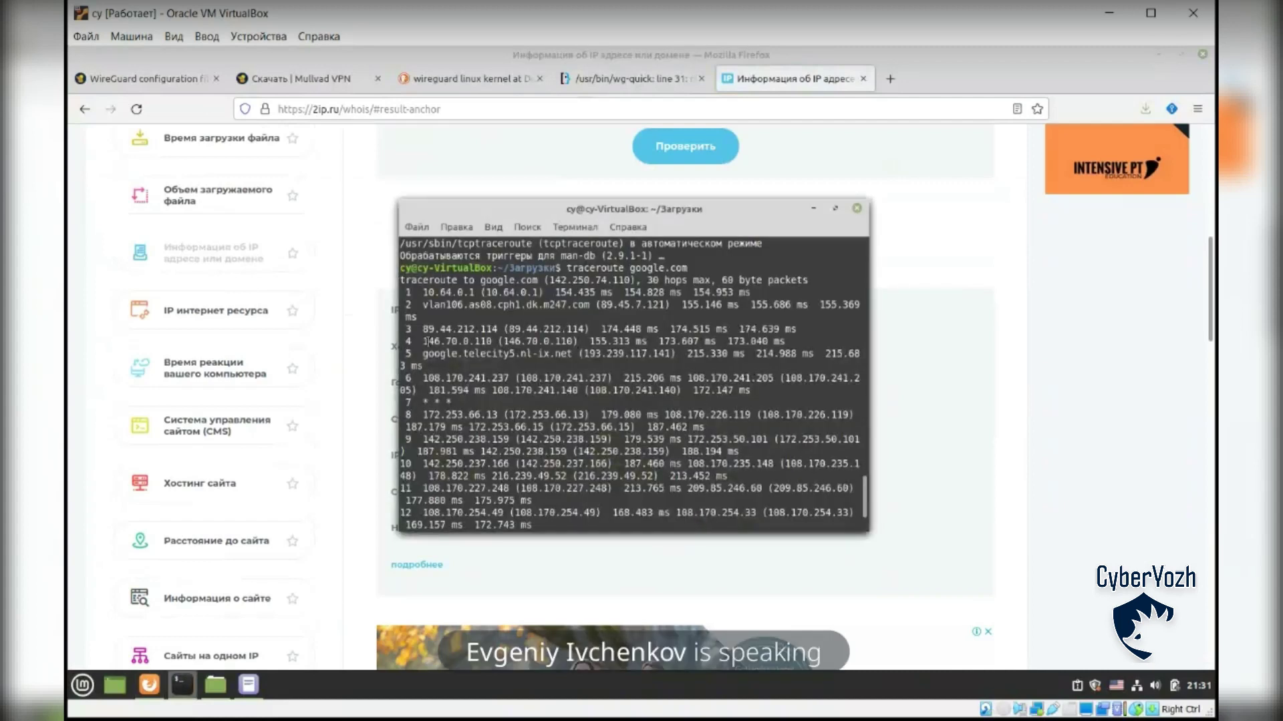
left_click(964, 409)
key("alt+Tab")
left_click_drag(422, 341, 500, 342)
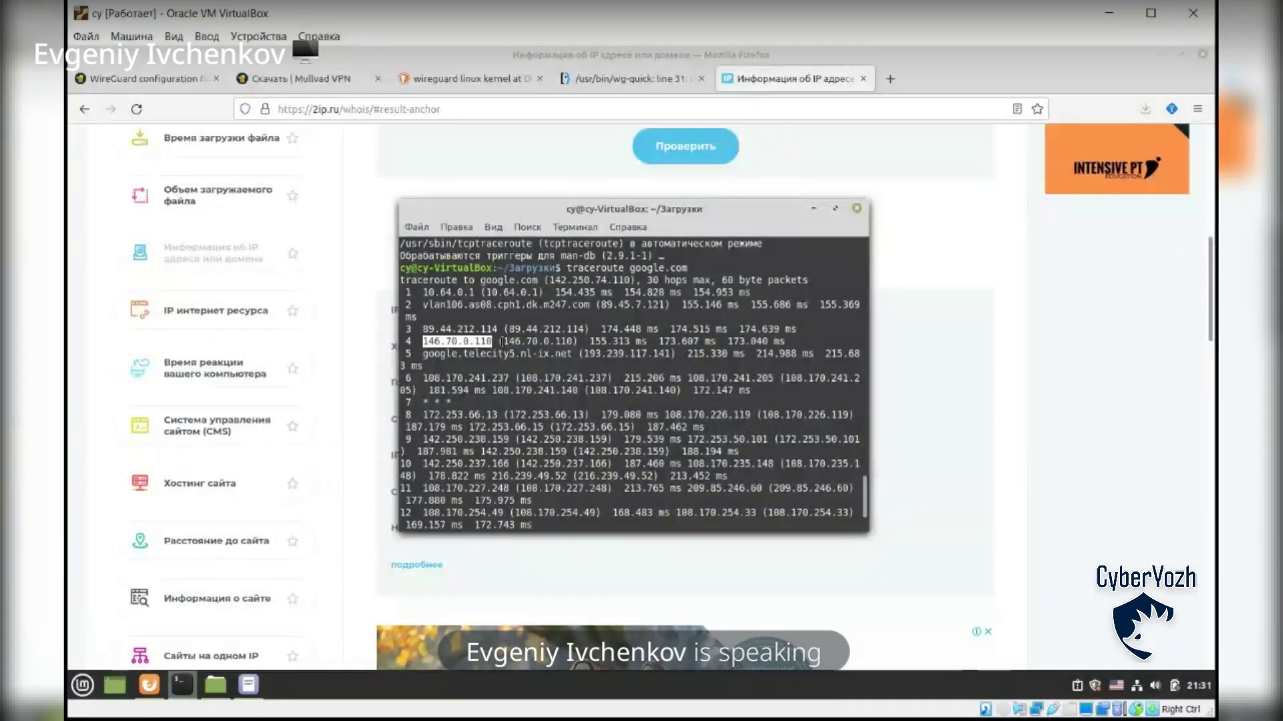
Step: Paste 146.70.0.110 into the 2ip.ru whois IP field and submit the lookup
left_click(964, 291)
scroll(925, 314, "up", 4)
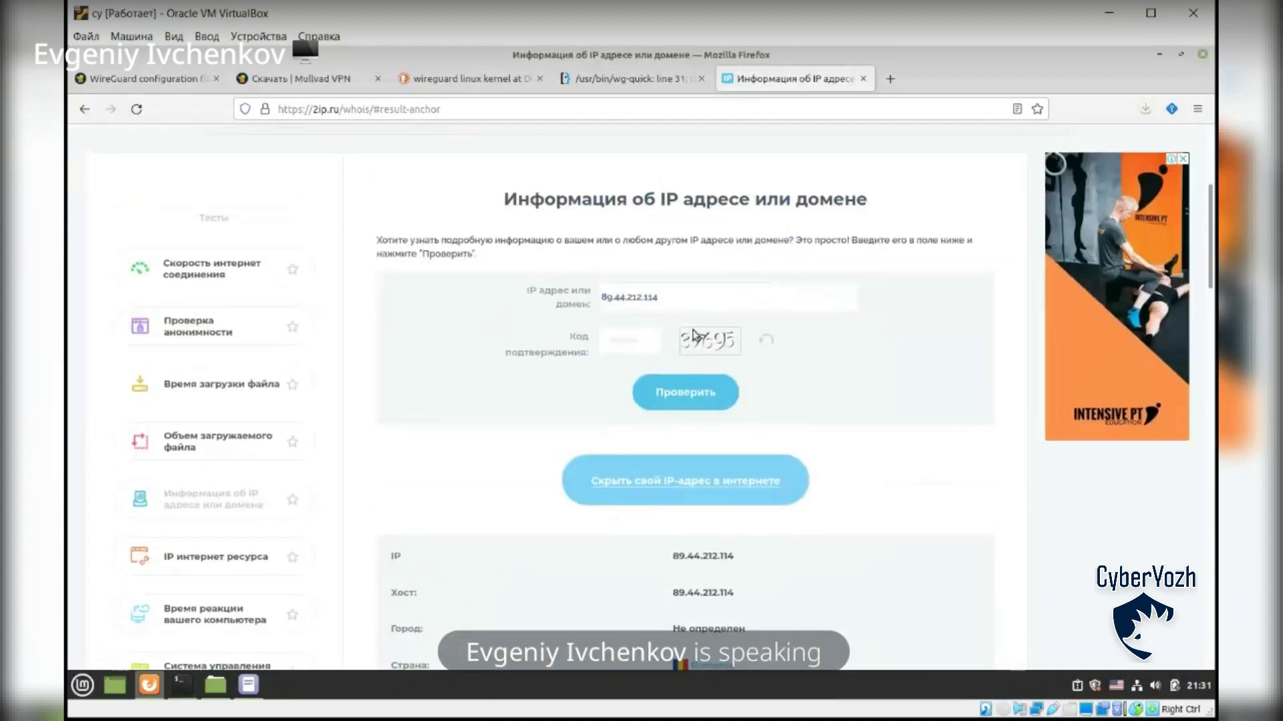
triple_click(689, 297)
type("146.70.0.110")
left_click(633, 339)
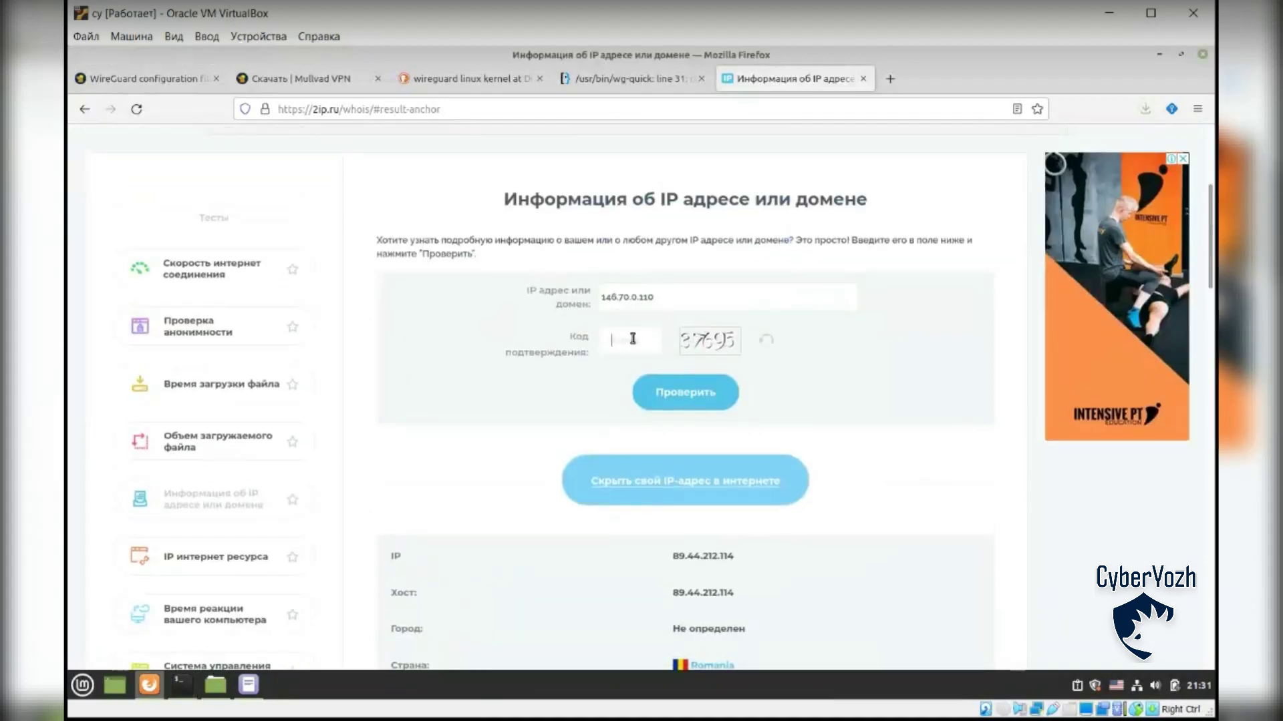
key("alt+Tab")
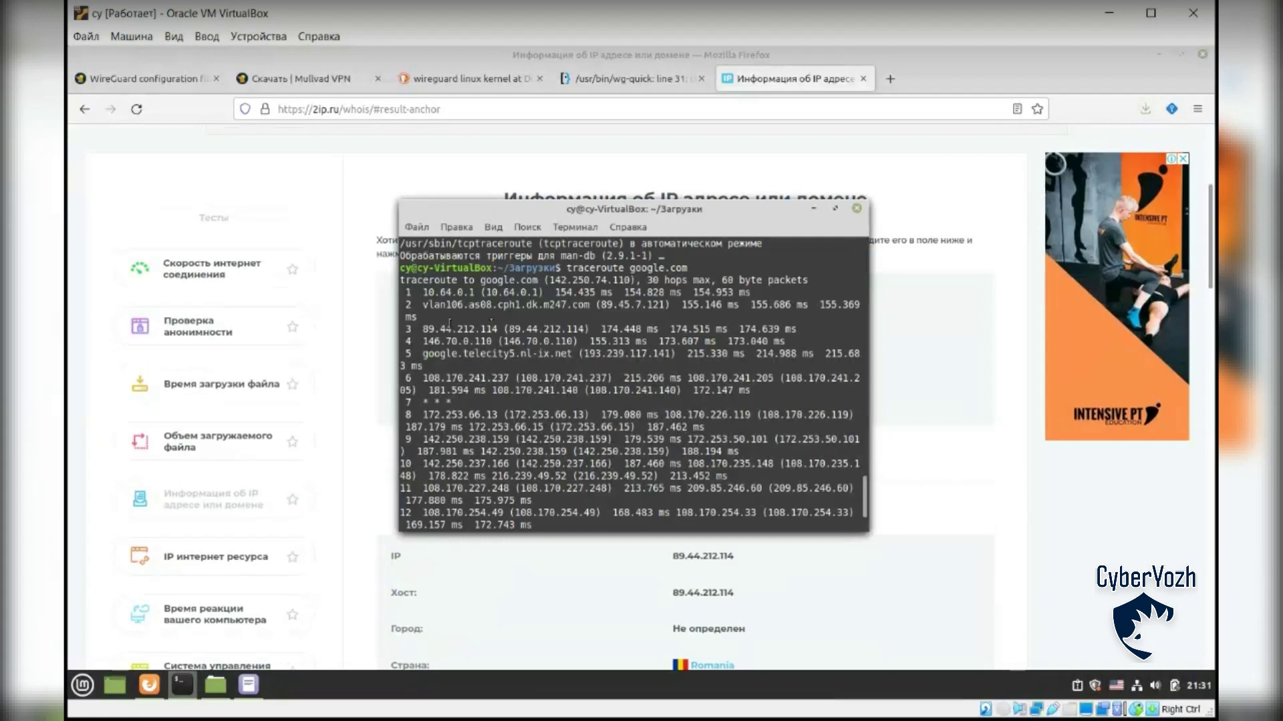
key("alt+Tab")
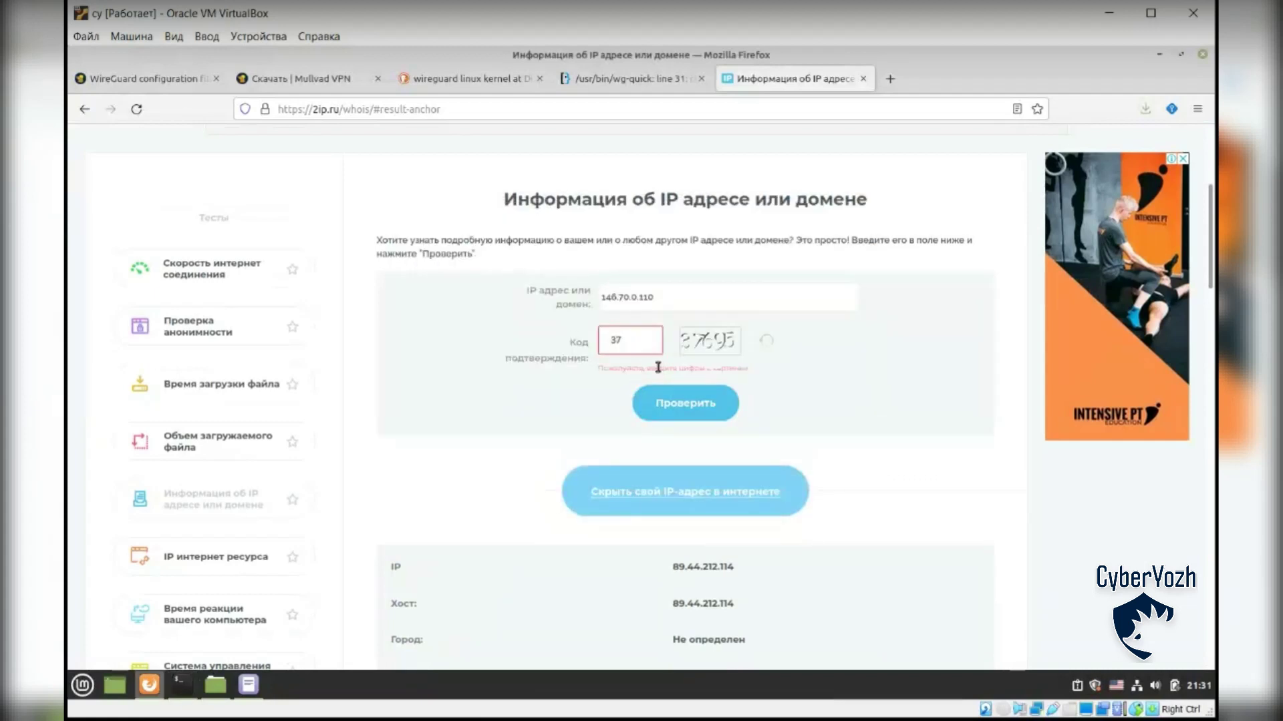
left_click(685, 398)
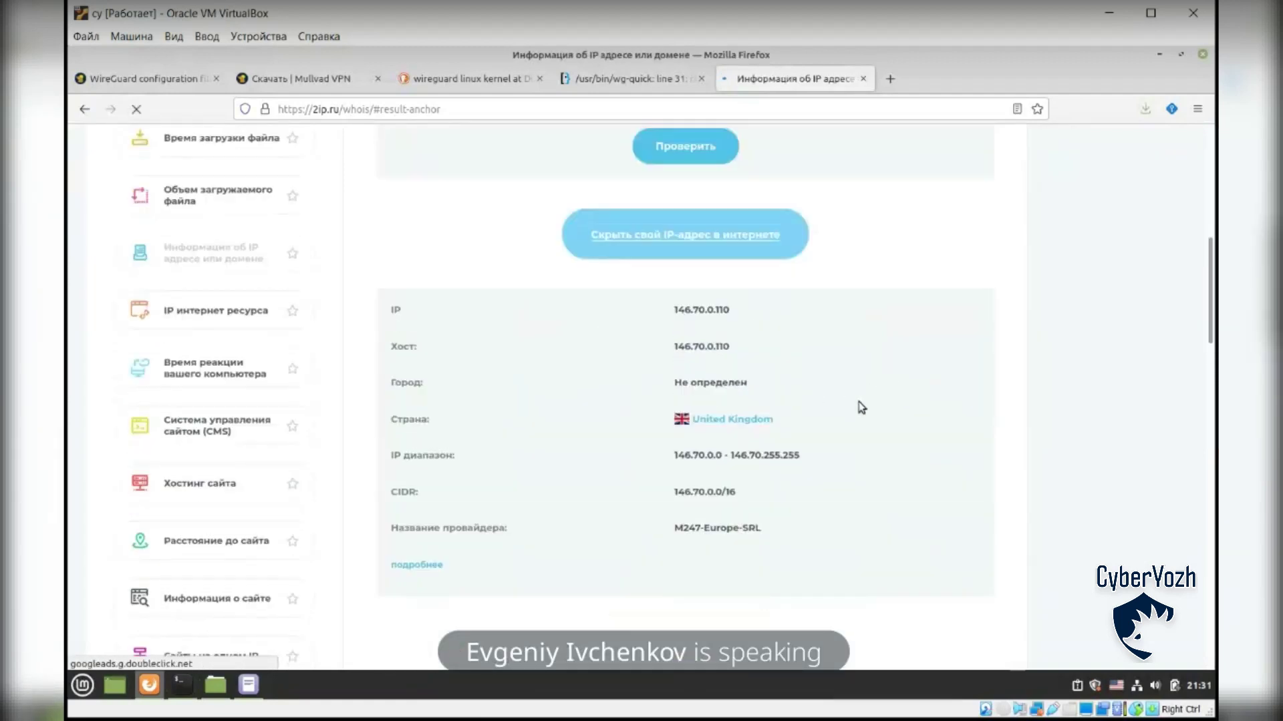
Step: Stop the running traceroute with Ctrl+C, then return to the 2ip whois results tab
key("alt+Tab")
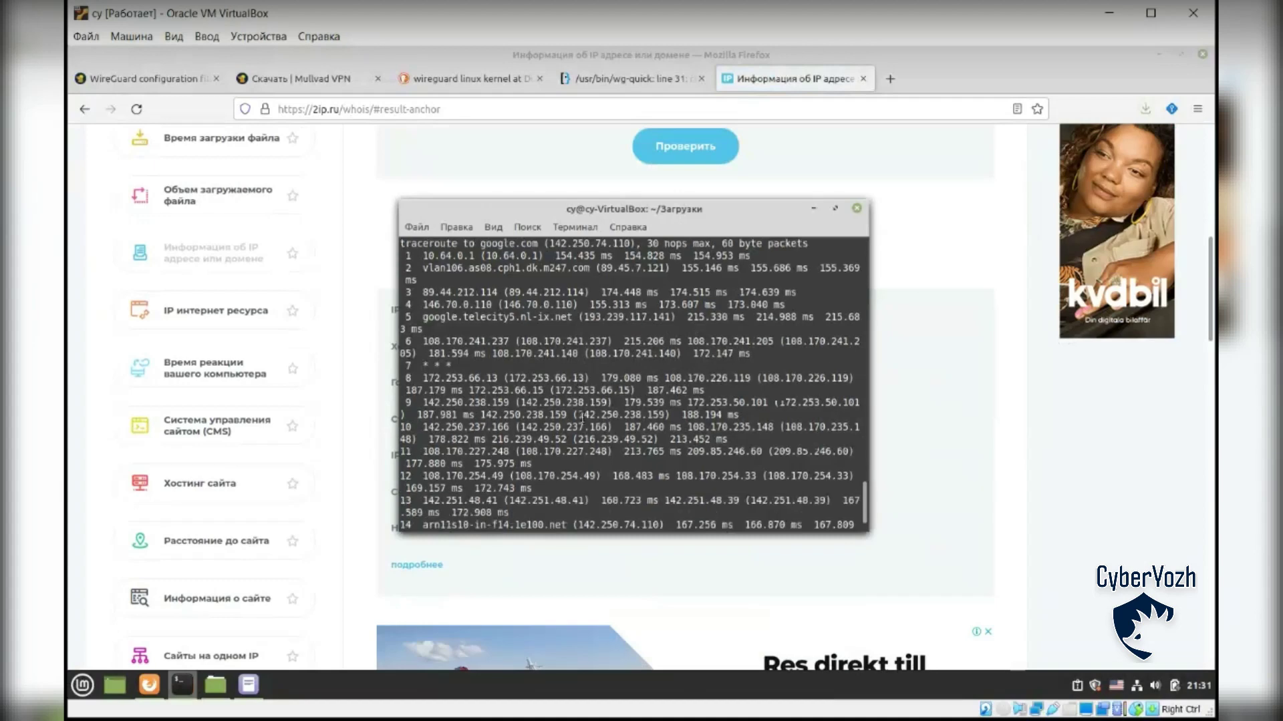
key("ctrl+c")
scroll(865, 501, "up", 10)
scroll(865, 501, "down", 10)
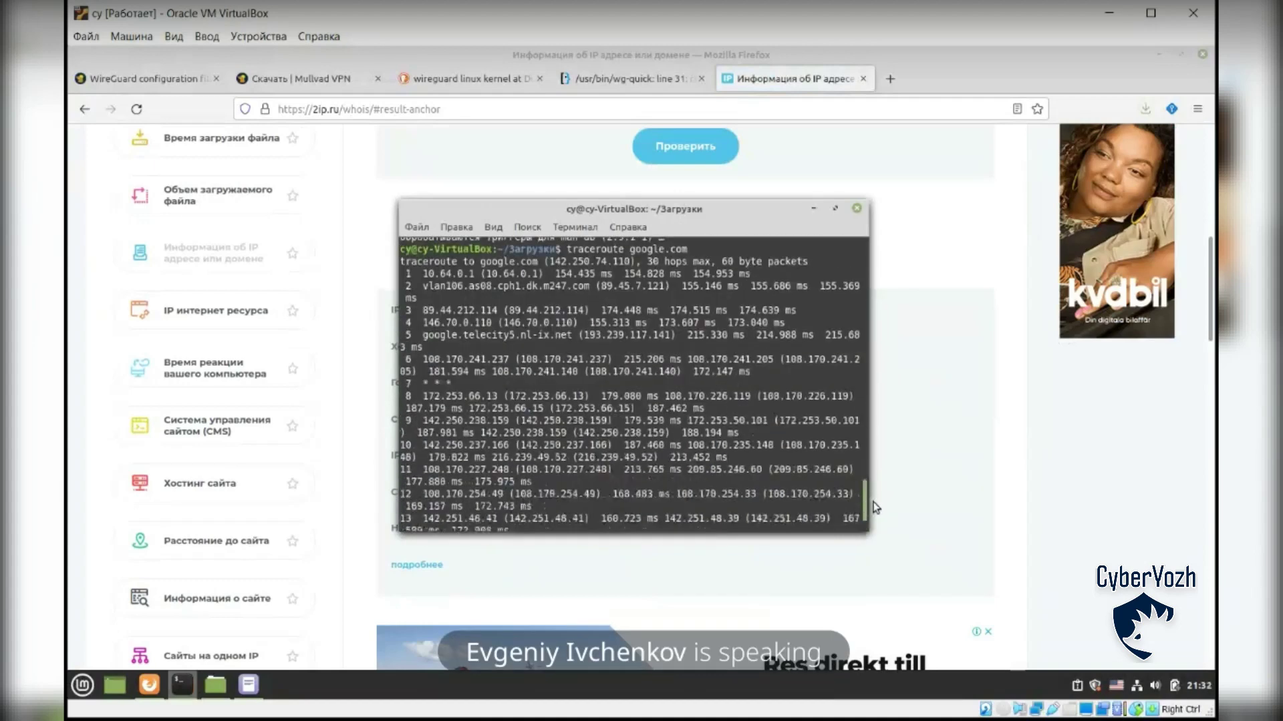
scroll(869, 508, "down", 1)
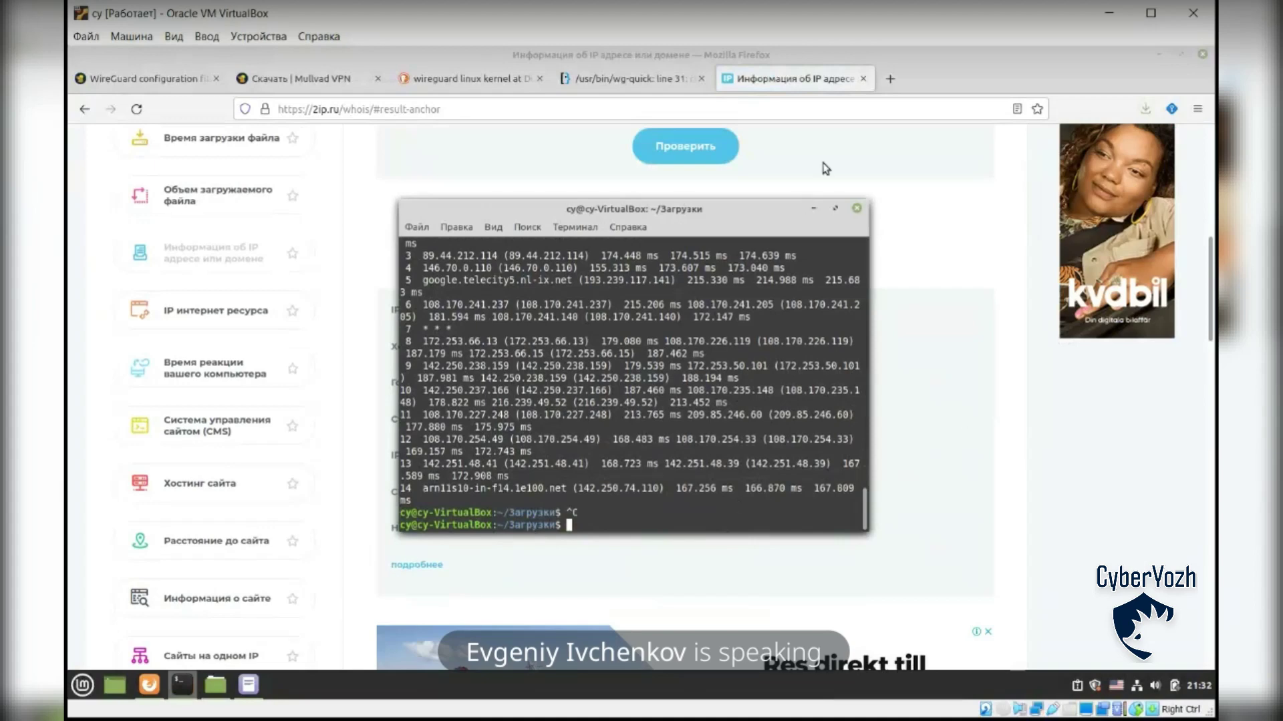
left_click(797, 77)
left_click(642, 81)
left_click(791, 77)
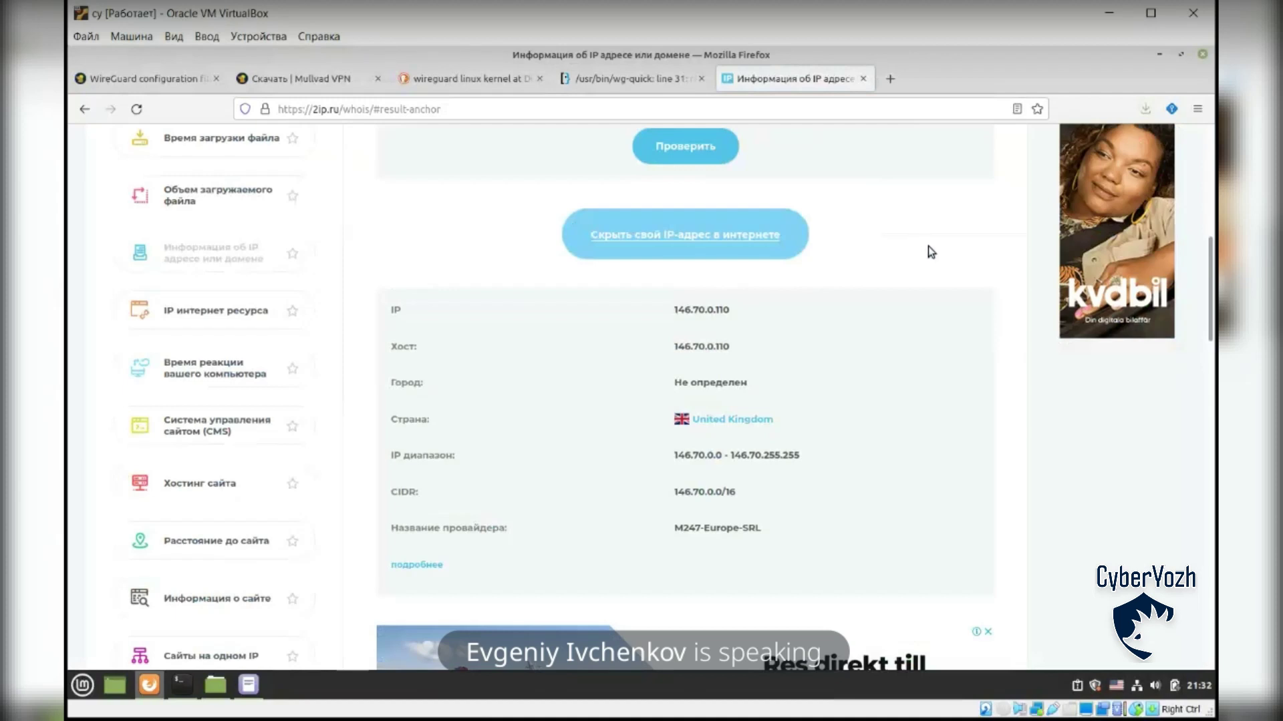
left_click_drag(675, 529, 701, 529)
left_click(791, 416)
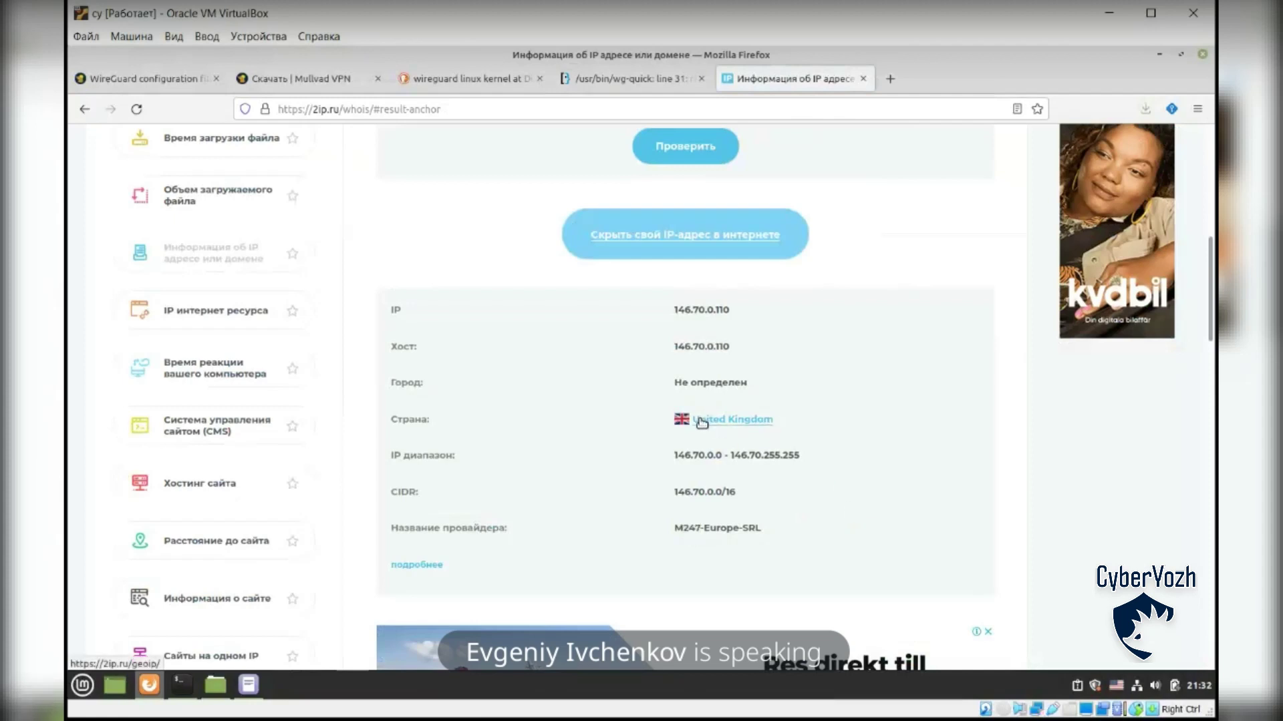
left_click_drag(674, 382, 757, 382)
left_click(755, 383)
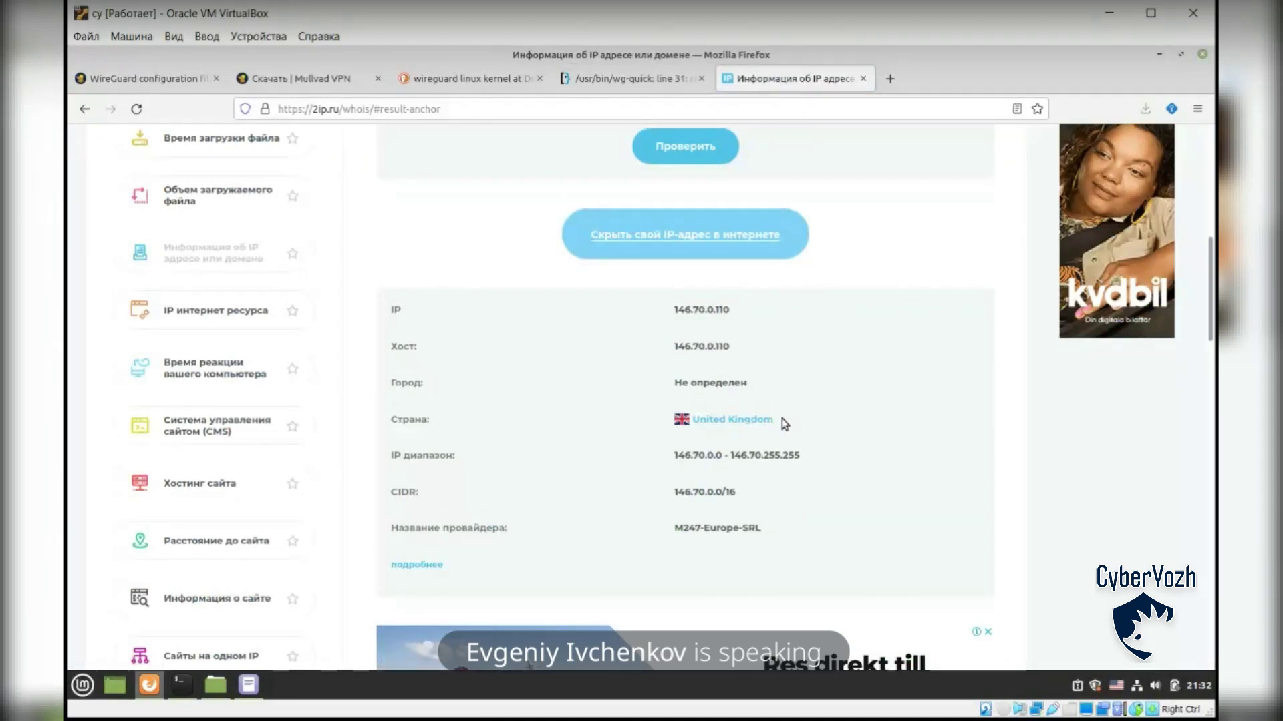
double_click(688, 528)
left_click(678, 528)
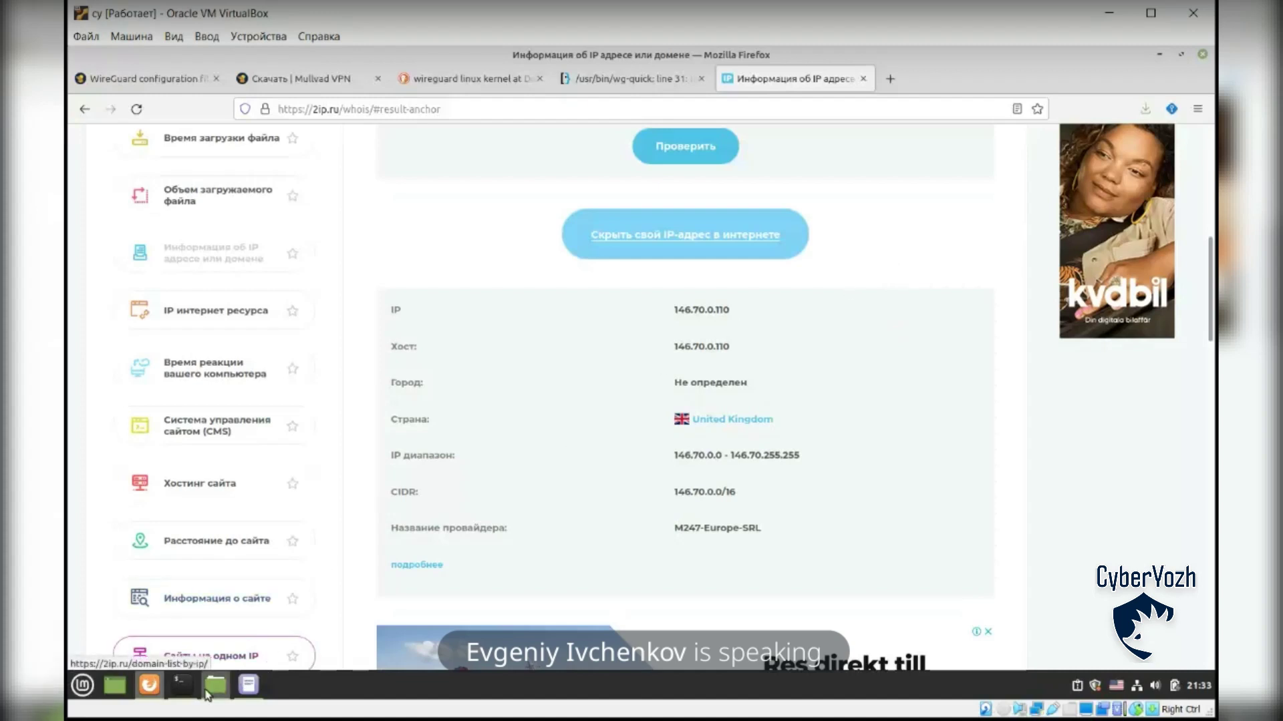
left_click(181, 684)
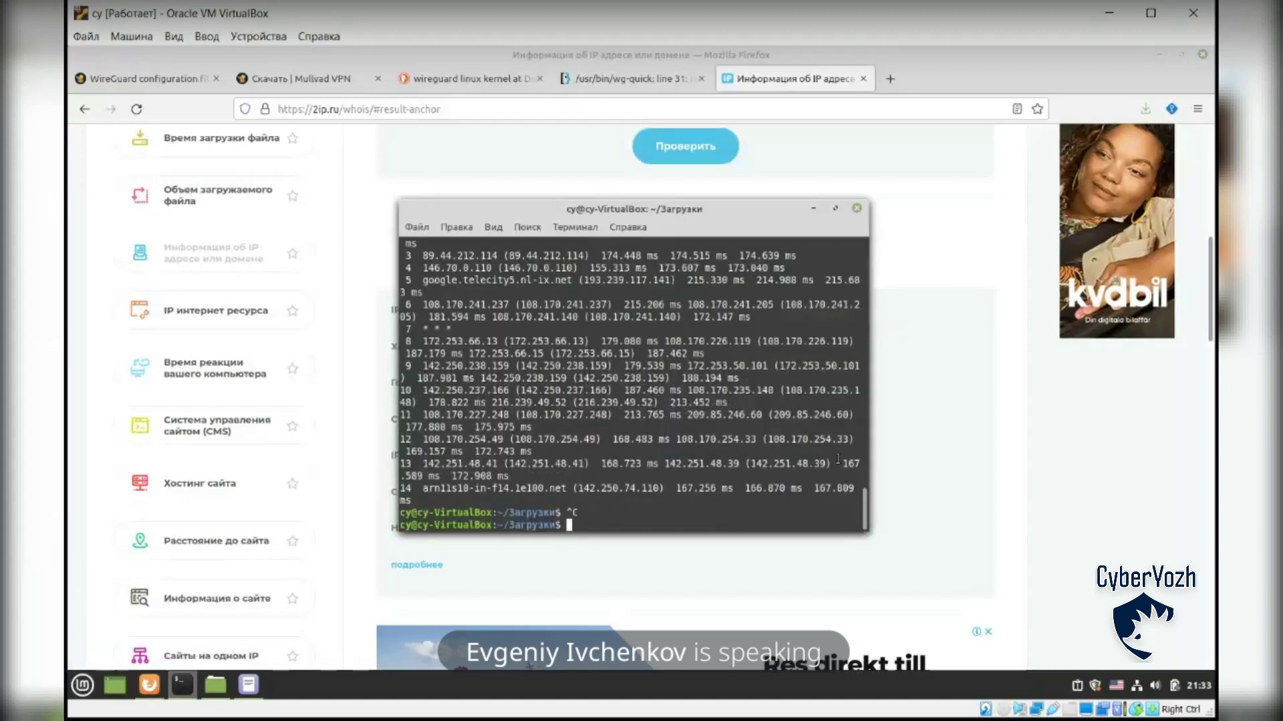
Step: From the Mullvad WireGuard configuration tab, open the 'Моя учетная запись' account page
left_click(272, 83)
left_click(272, 82)
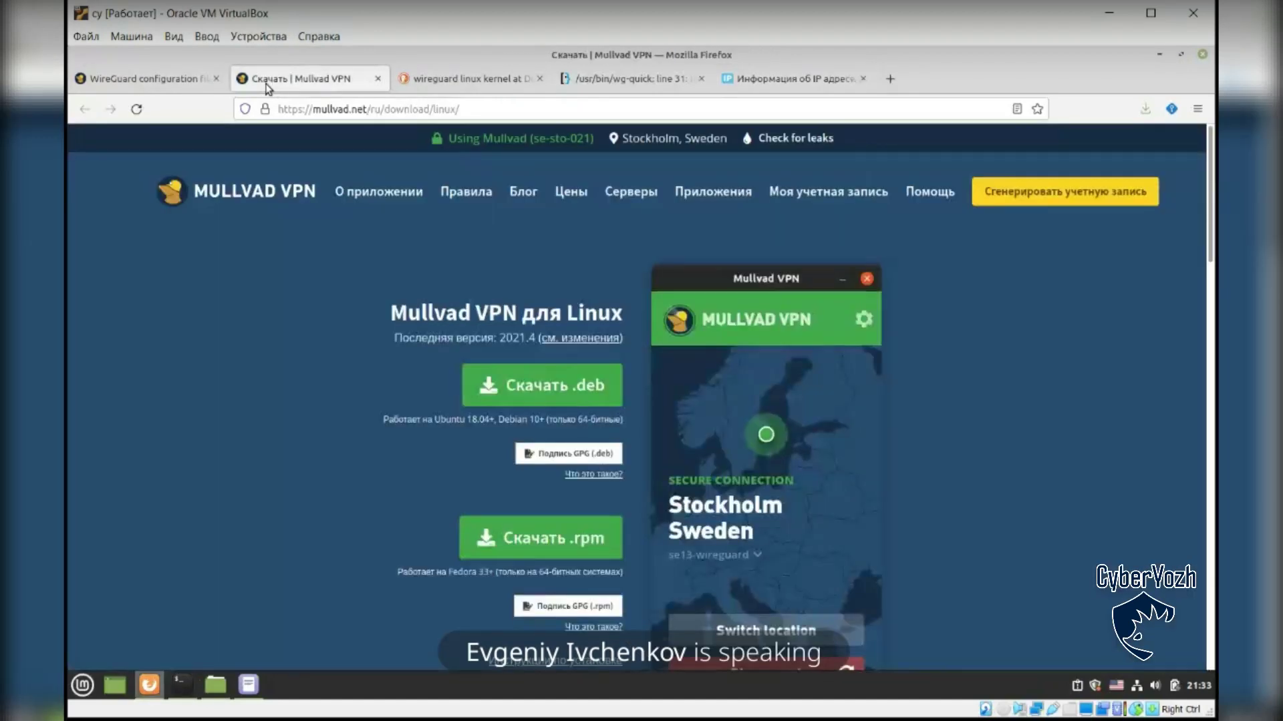
left_click(143, 78)
scroll(574, 283, "up", 5)
scroll(573, 282, "up", 4)
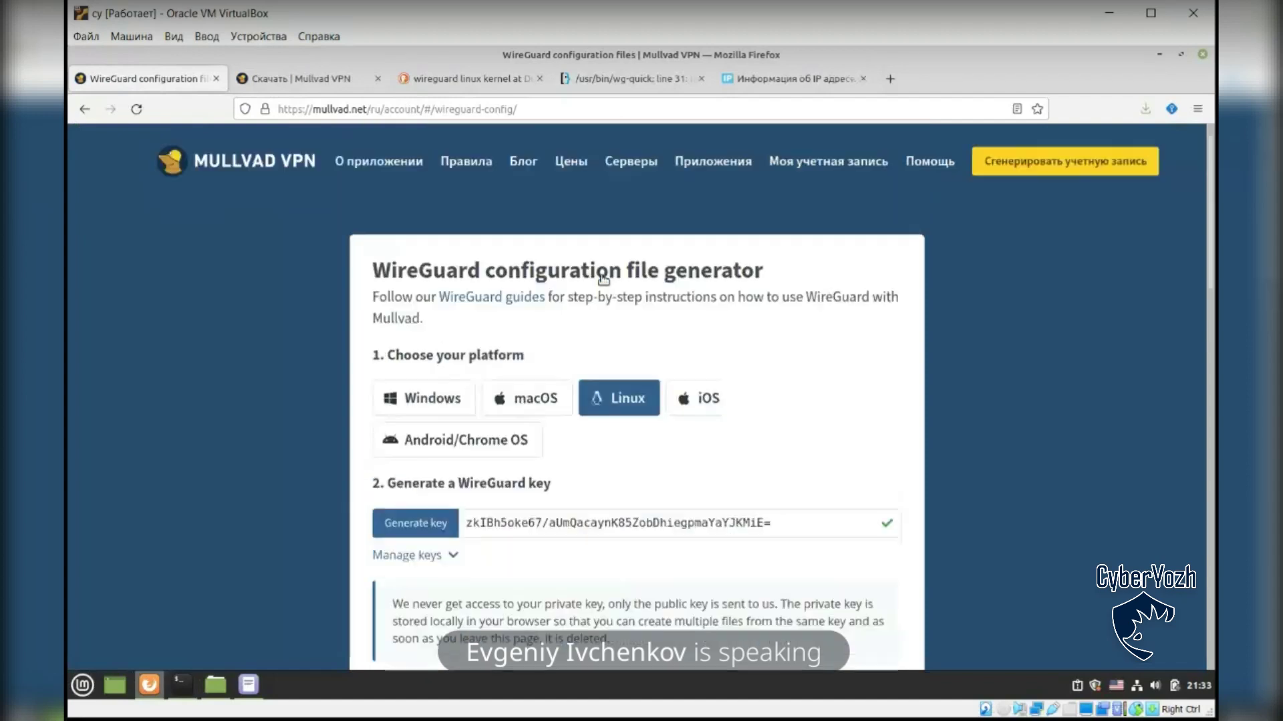
left_click(806, 197)
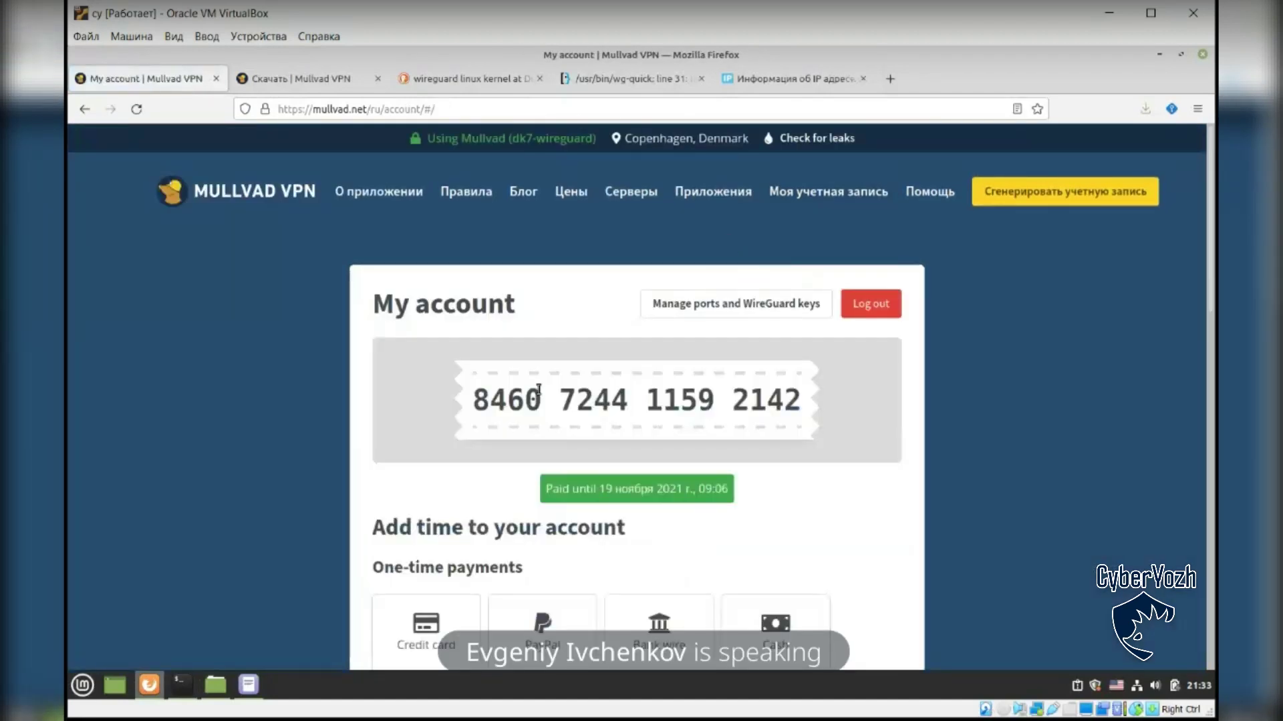
Step: Select the full account number shown on the Mullvad account page
left_click_drag(472, 399, 794, 399)
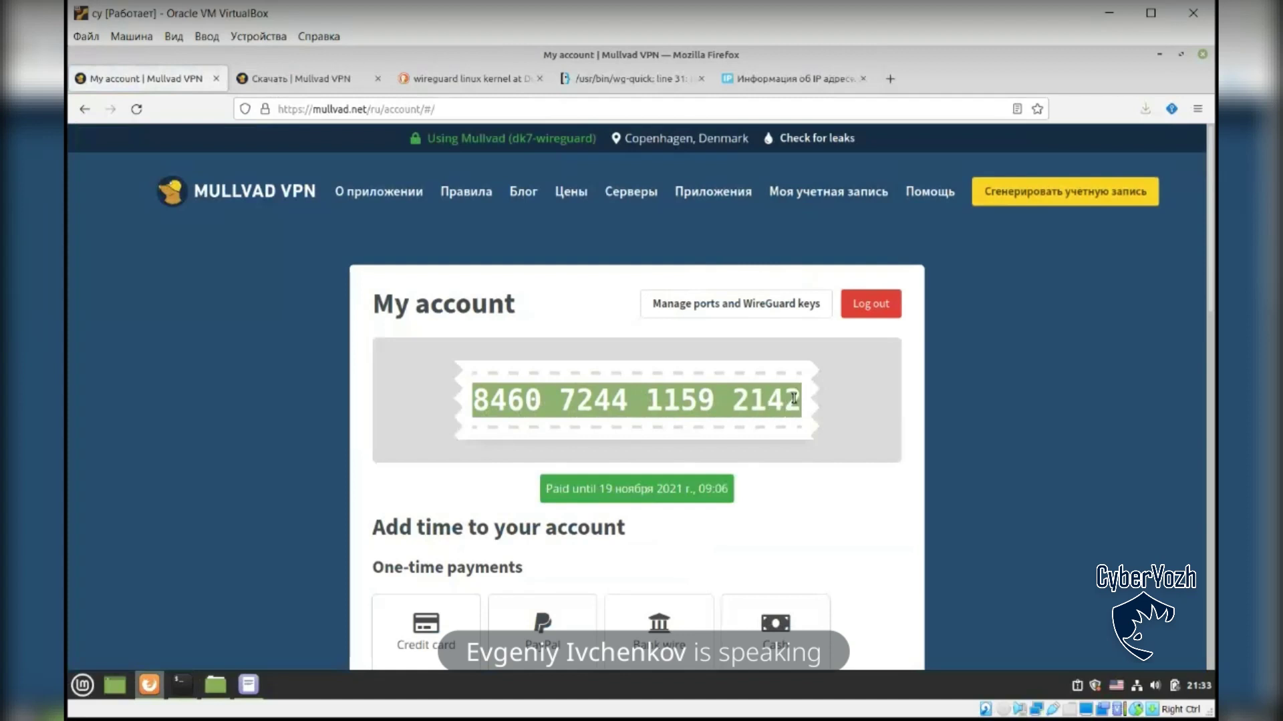
left_click(840, 400)
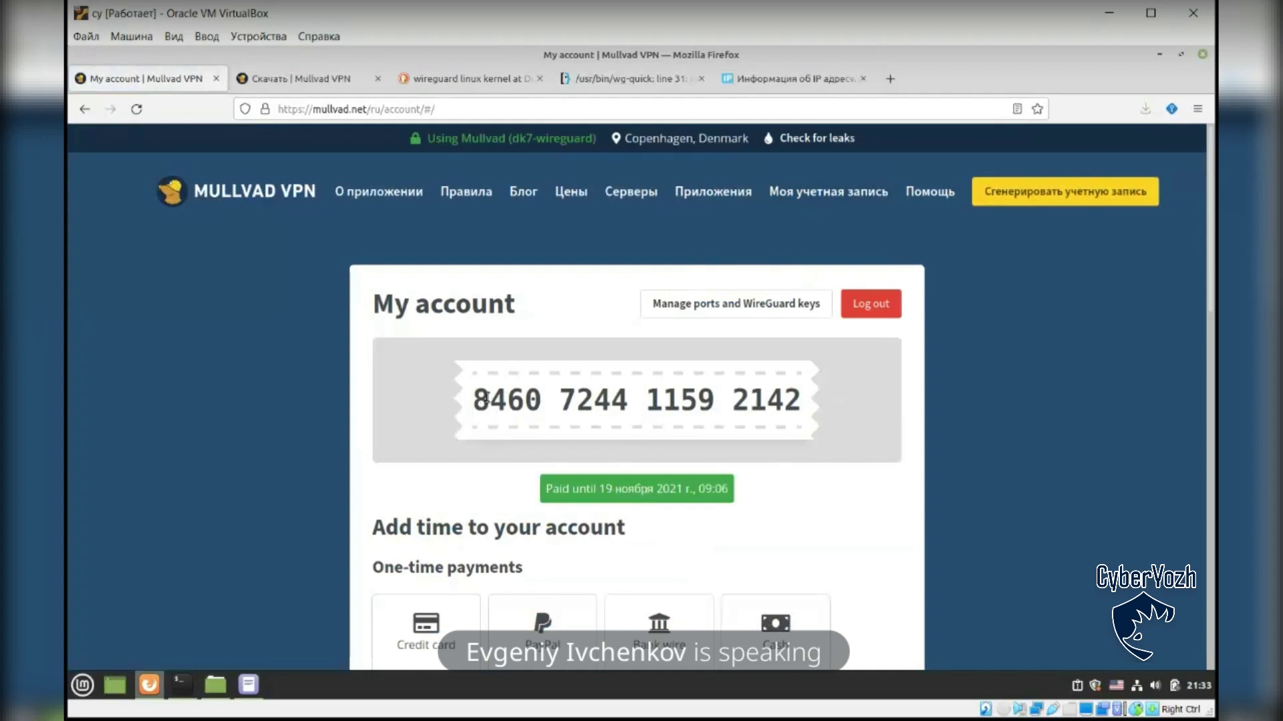
left_click_drag(488, 400, 793, 389)
left_click(775, 424)
left_click_drag(480, 403, 815, 394)
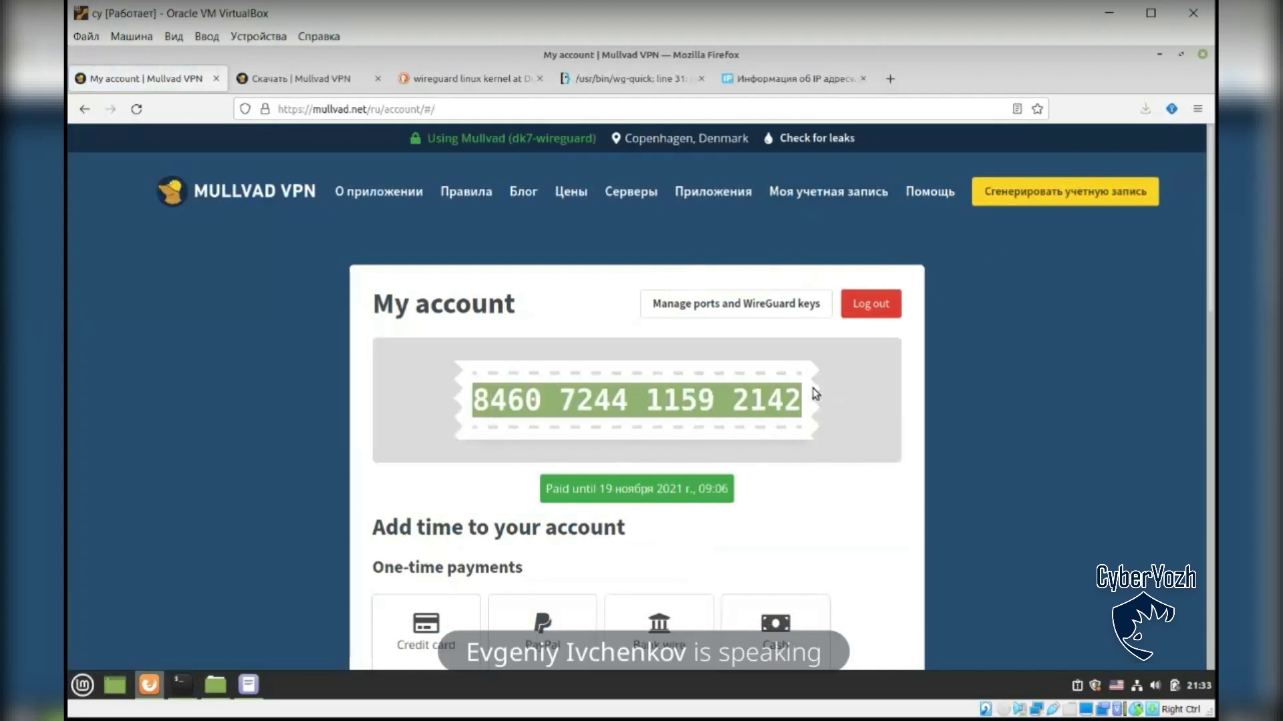
left_click(792, 387)
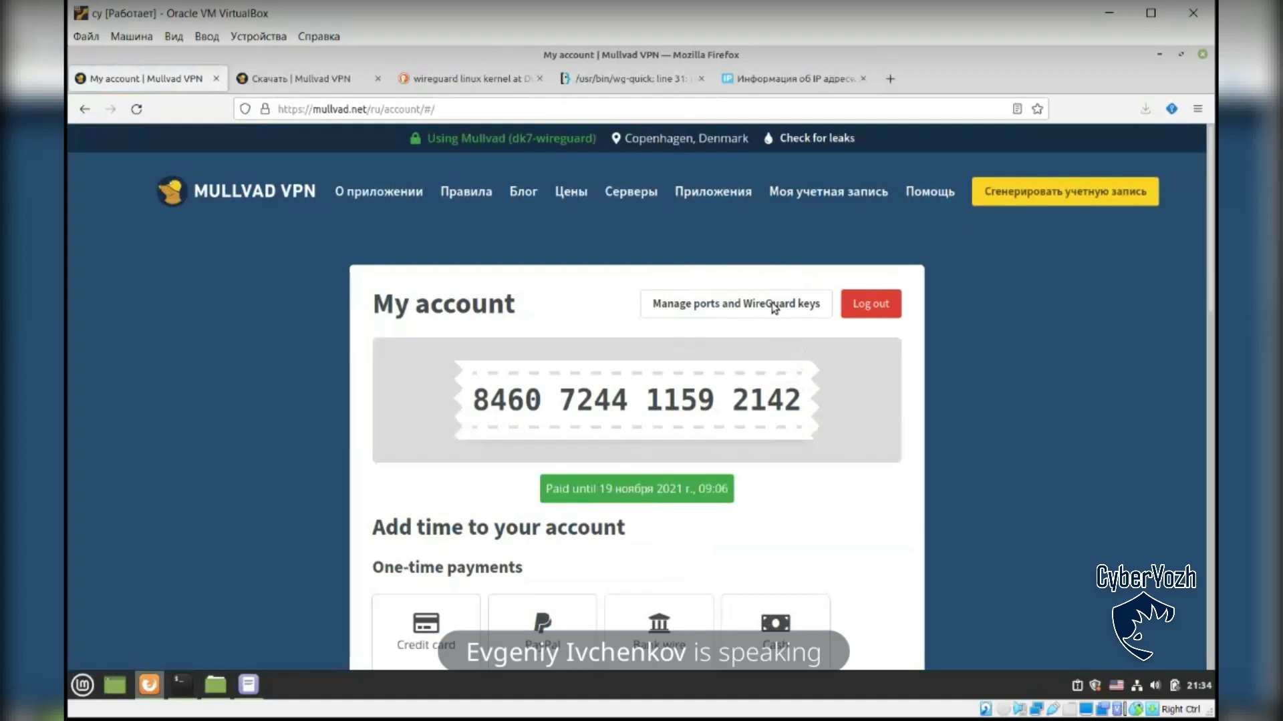
mouse_move(186, 693)
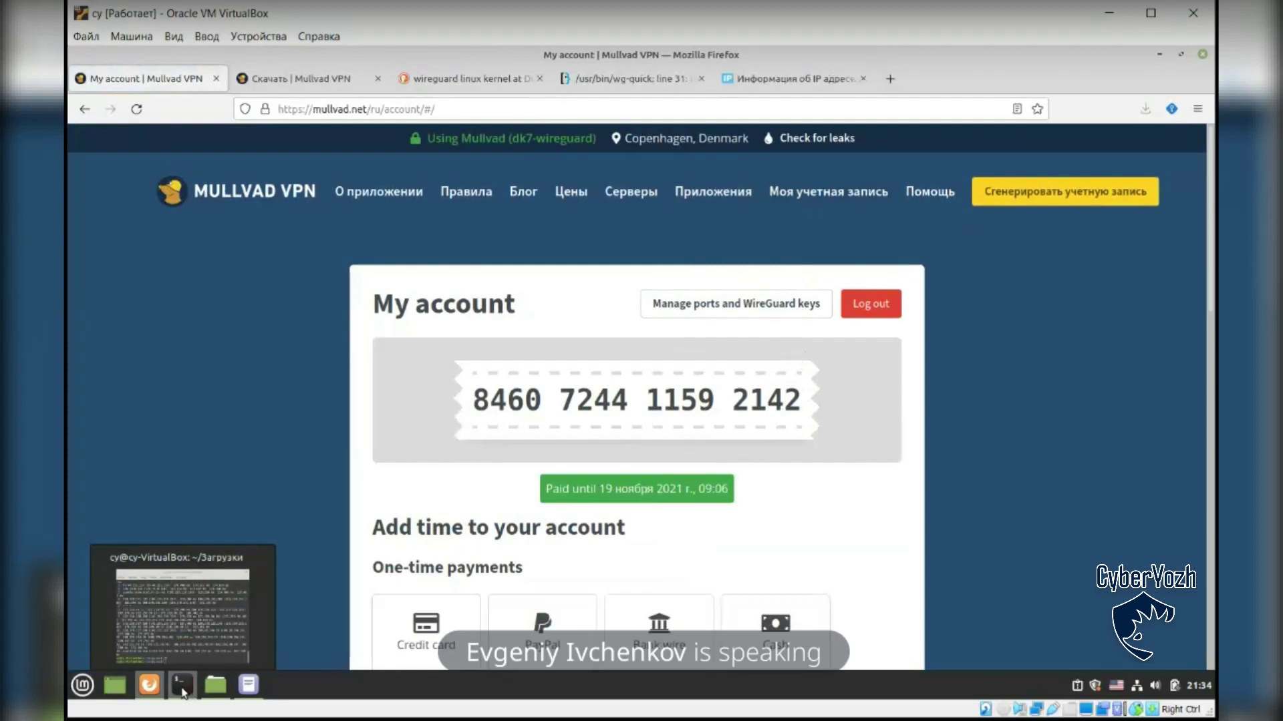
Step: Raise the terminal over the browser, scroll through the traceroute output, then return to the prompt
left_click(191, 692)
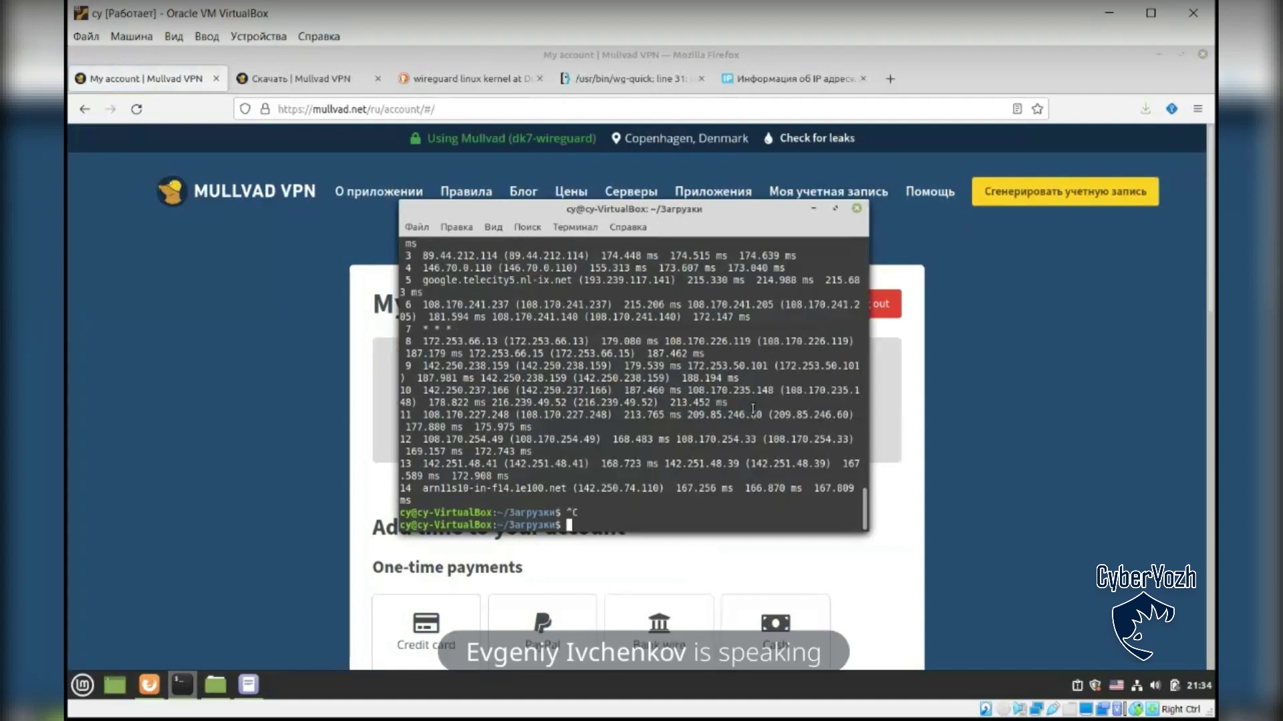
left_click(916, 453)
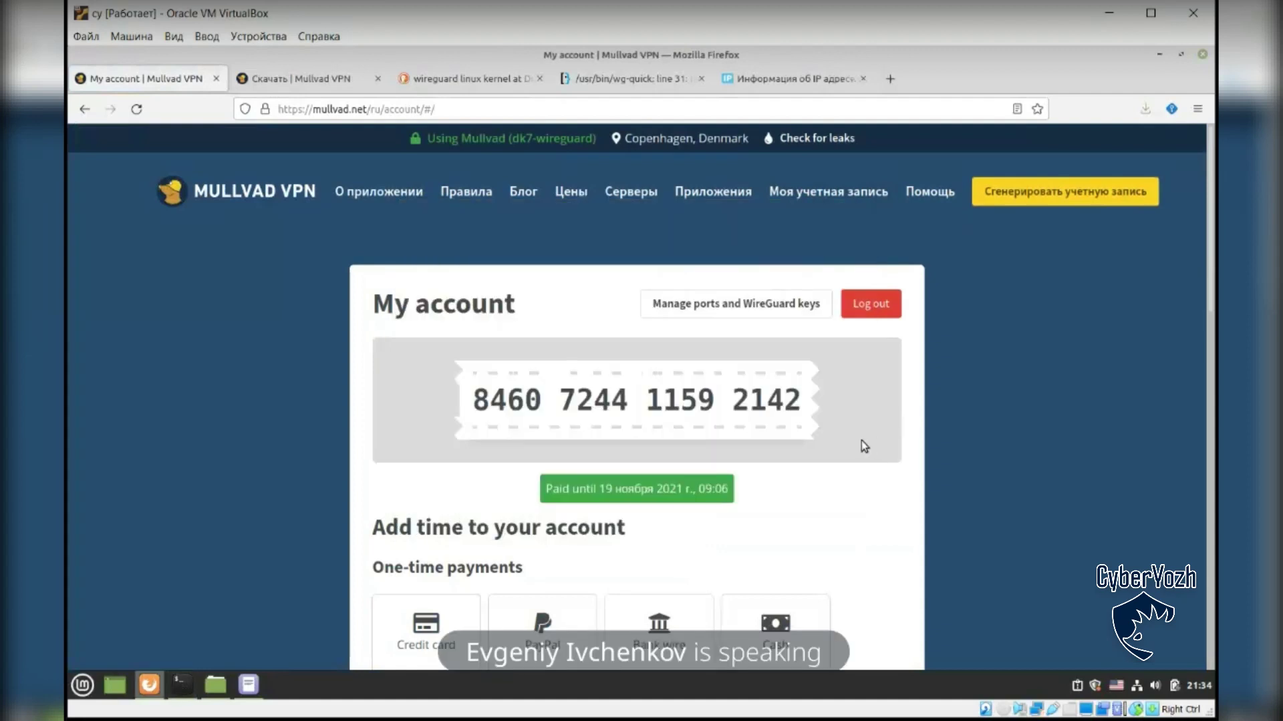
left_click(187, 684)
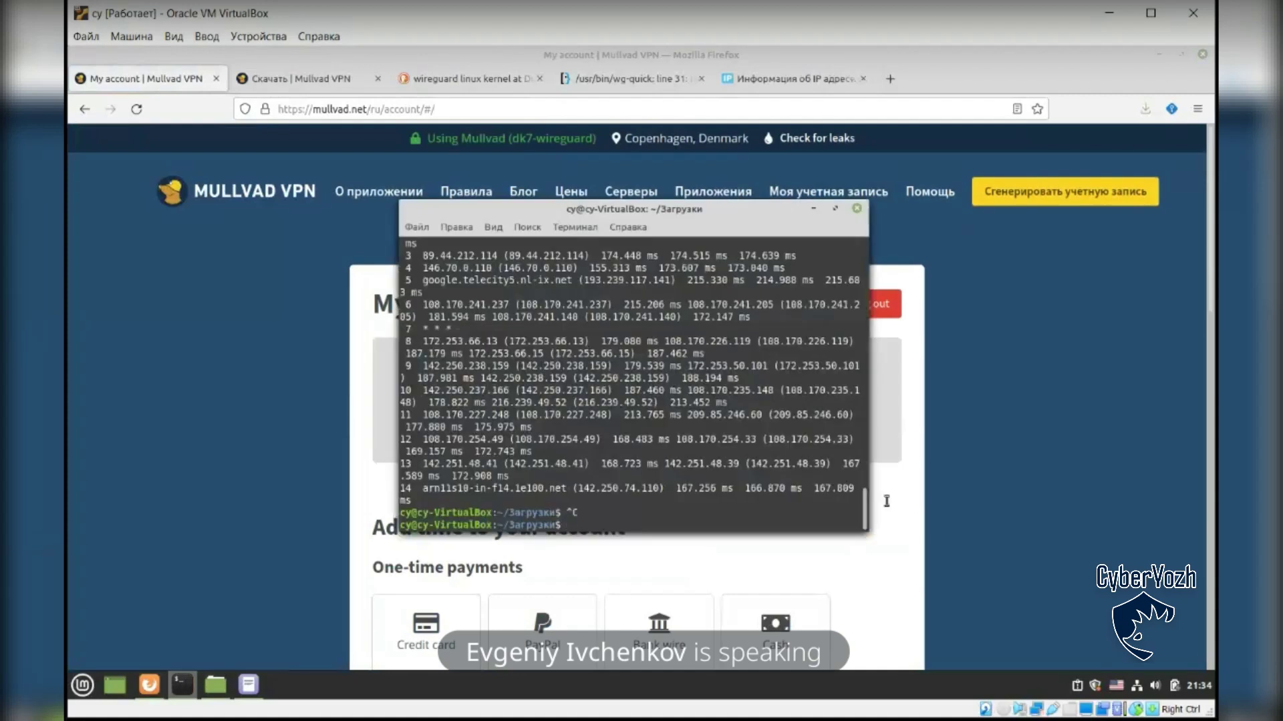
scroll(866, 497, "up", 1)
scroll(869, 494, "up", 5)
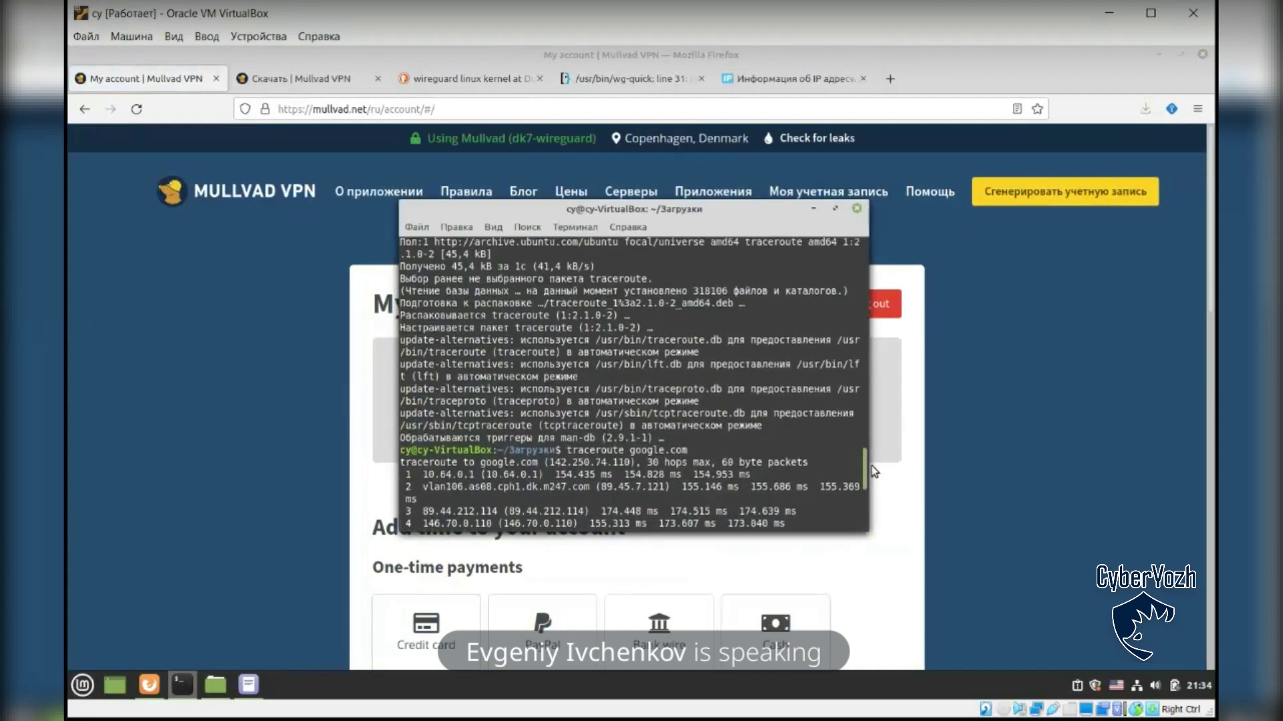
scroll(871, 466, "up", 10)
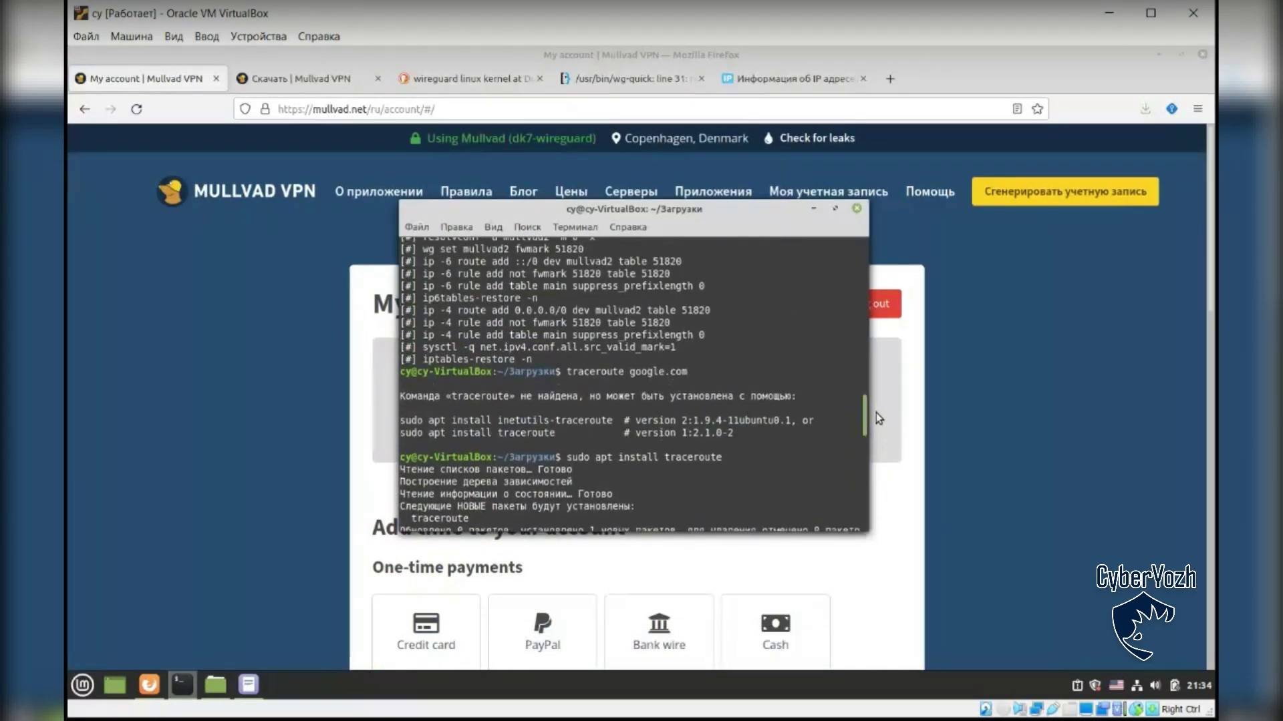
left_click_drag(876, 410, 879, 355)
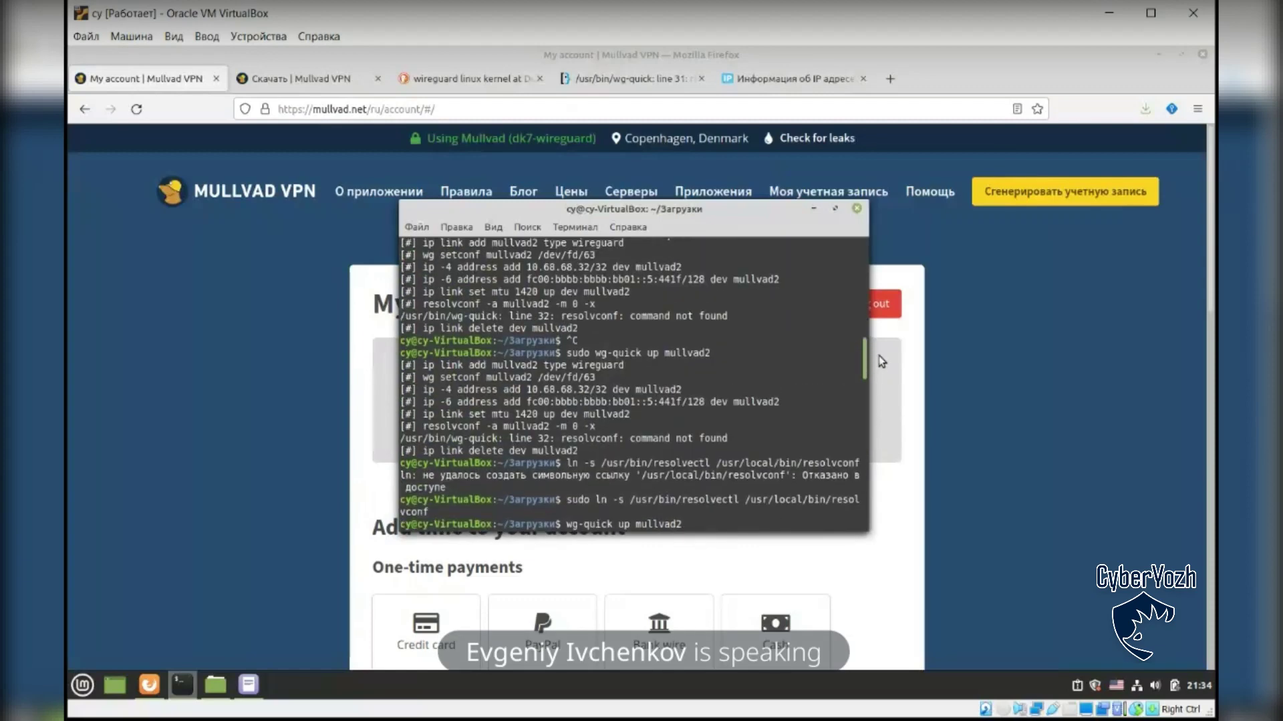
left_click_drag(879, 355, 864, 413)
key("ctrl+c")
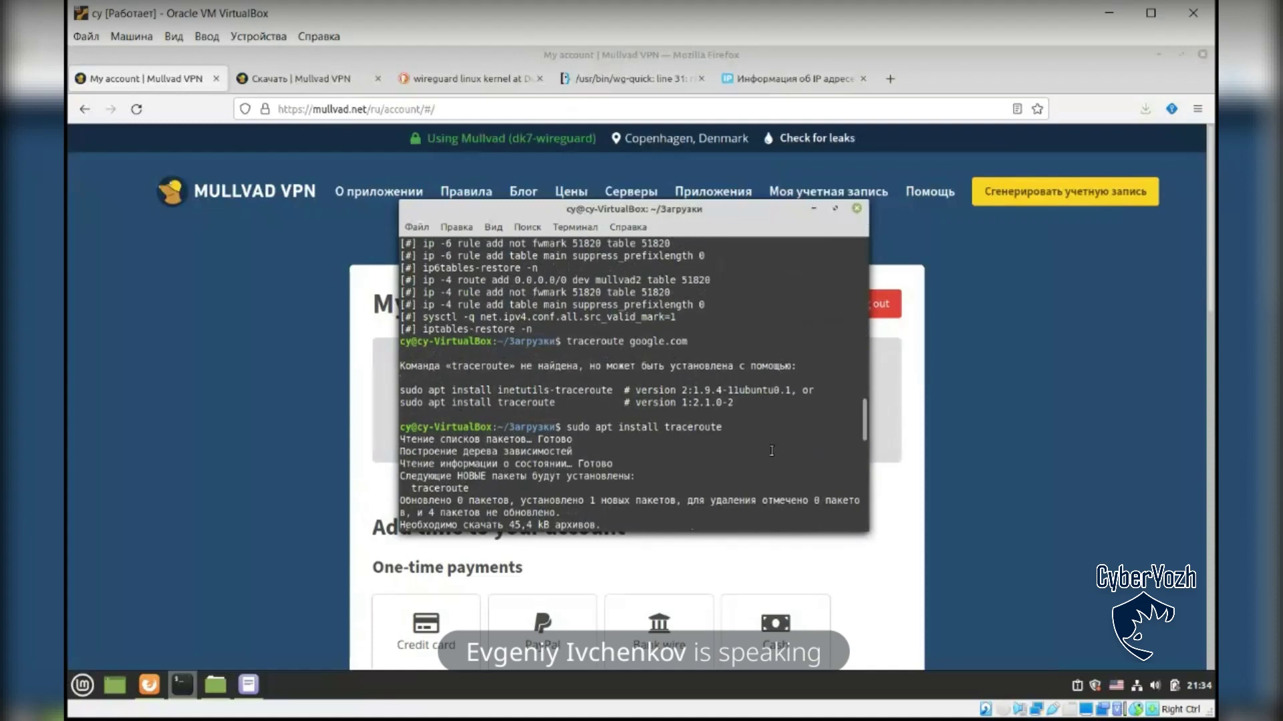
Step: Scroll further up the history and highlight the sudo ln -s resolvectl symlink command
scroll(774, 451, "up", 2)
scroll(775, 457, "up", 7)
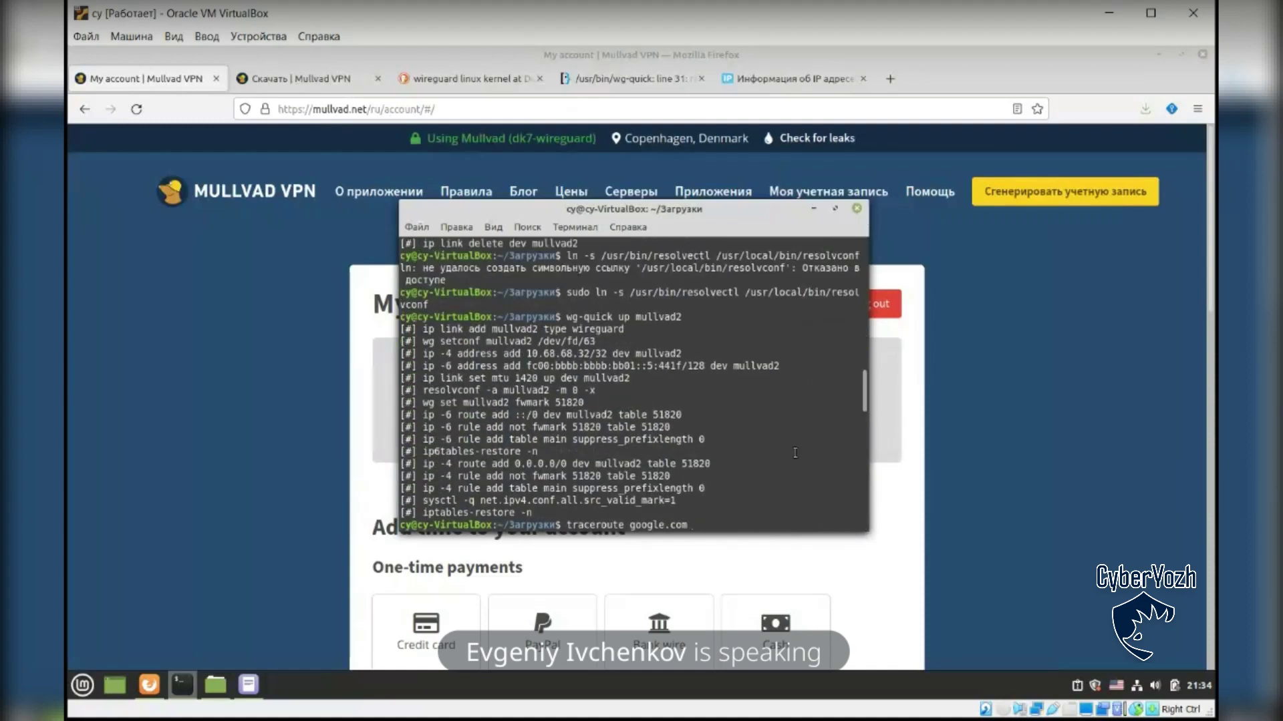
scroll(773, 411, "up", 3)
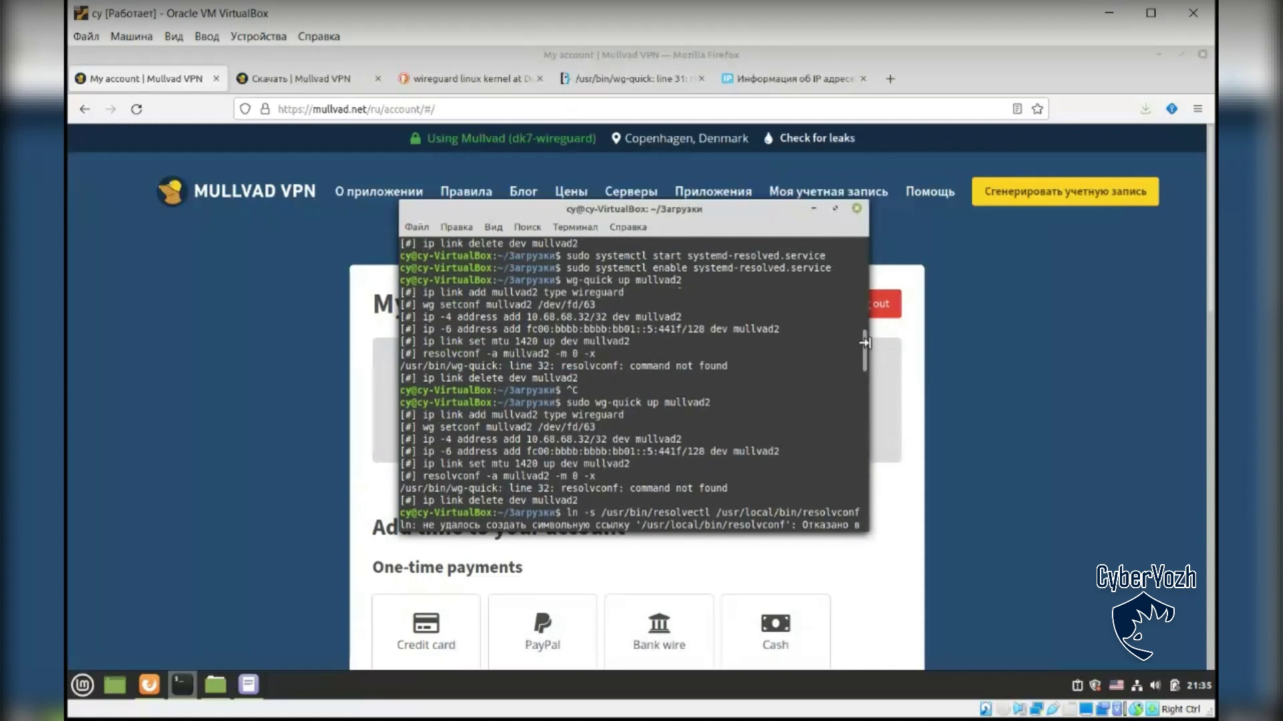
left_click_drag(866, 342, 866, 366)
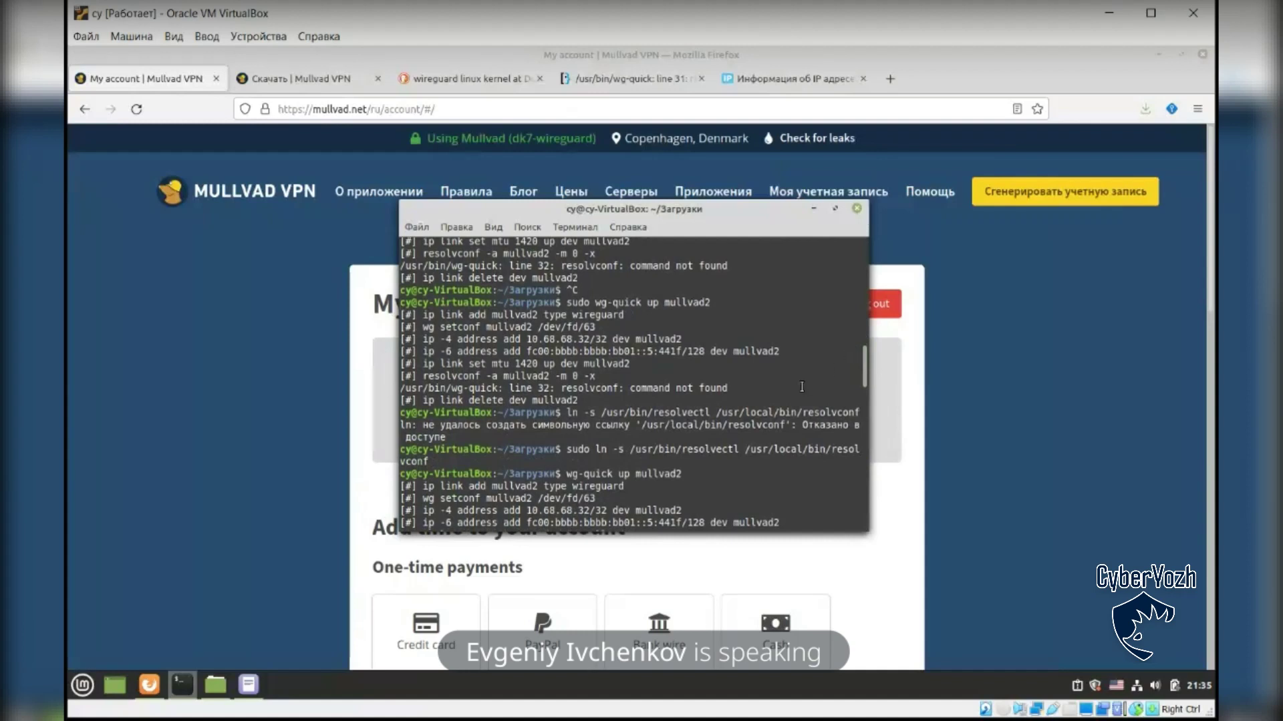
left_click_drag(567, 452, 431, 461)
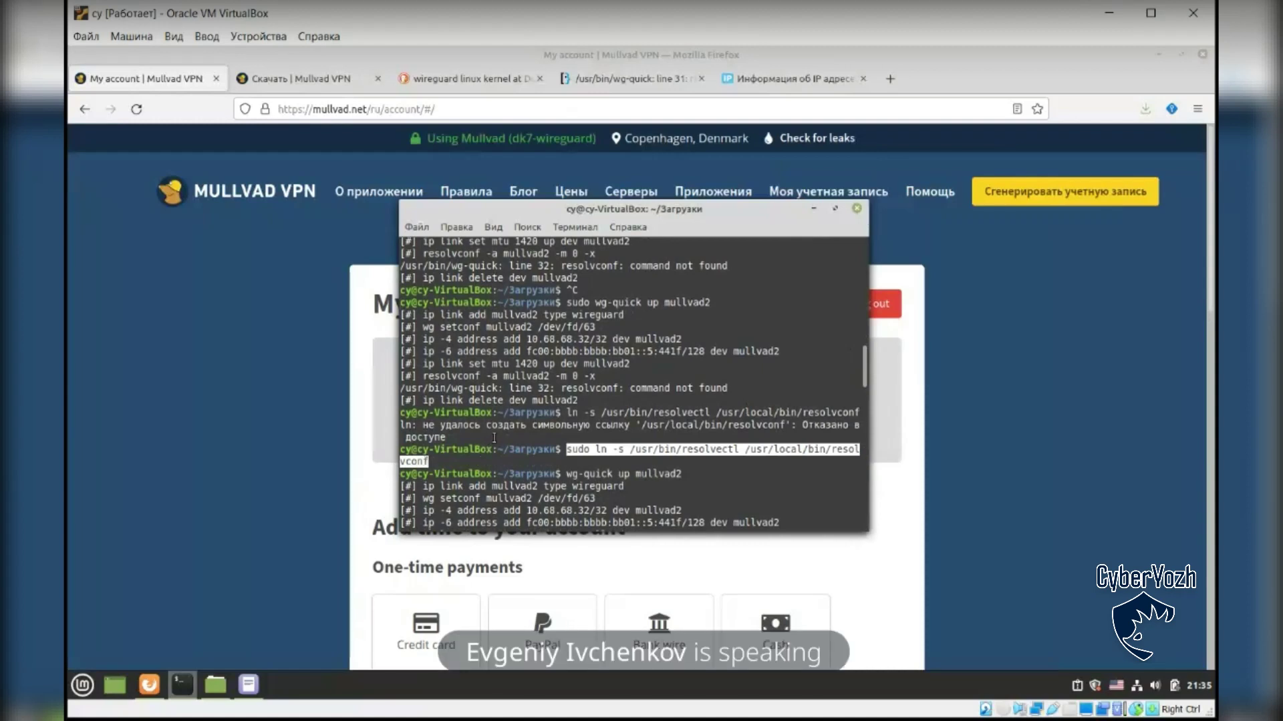
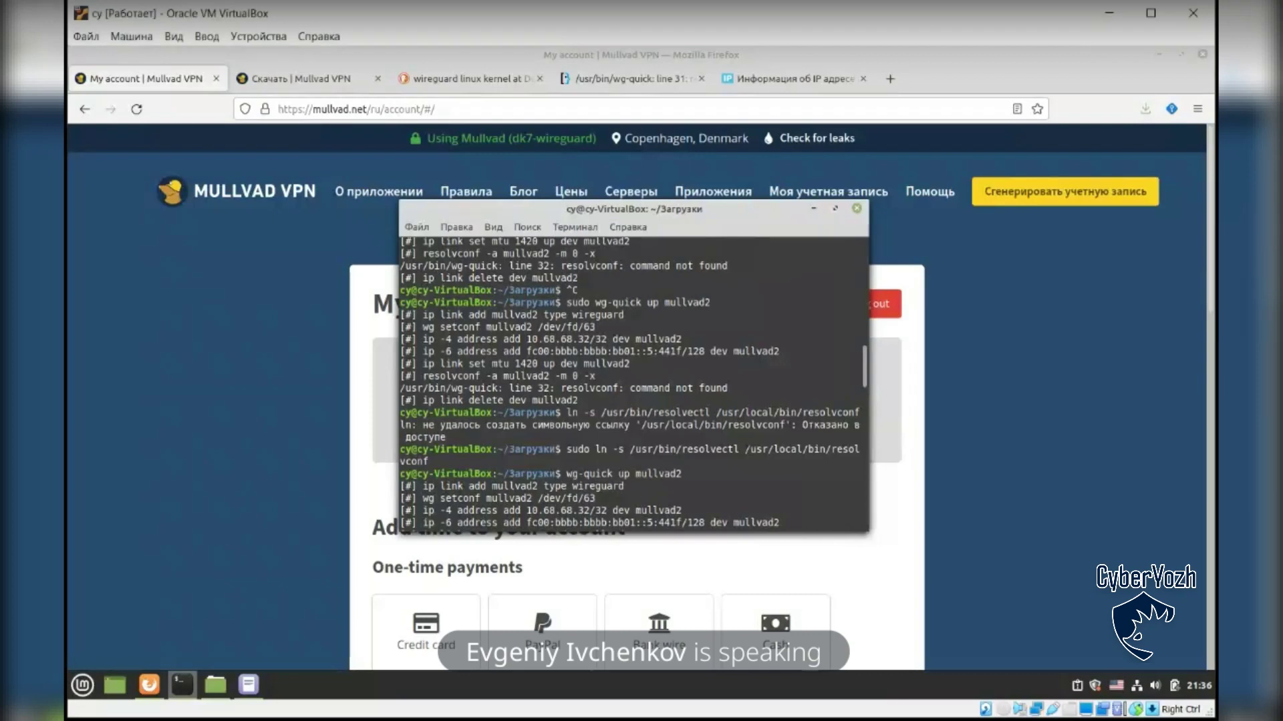
Step: Install traceroute with sudo apt and trace the route to google.com, then interrupt it
type("traceroute google.com")
key("Return")
type("sudo apt install traceroute")
key("Return")
type("traceroute google.com")
key("Return")
key("ctrl+c")
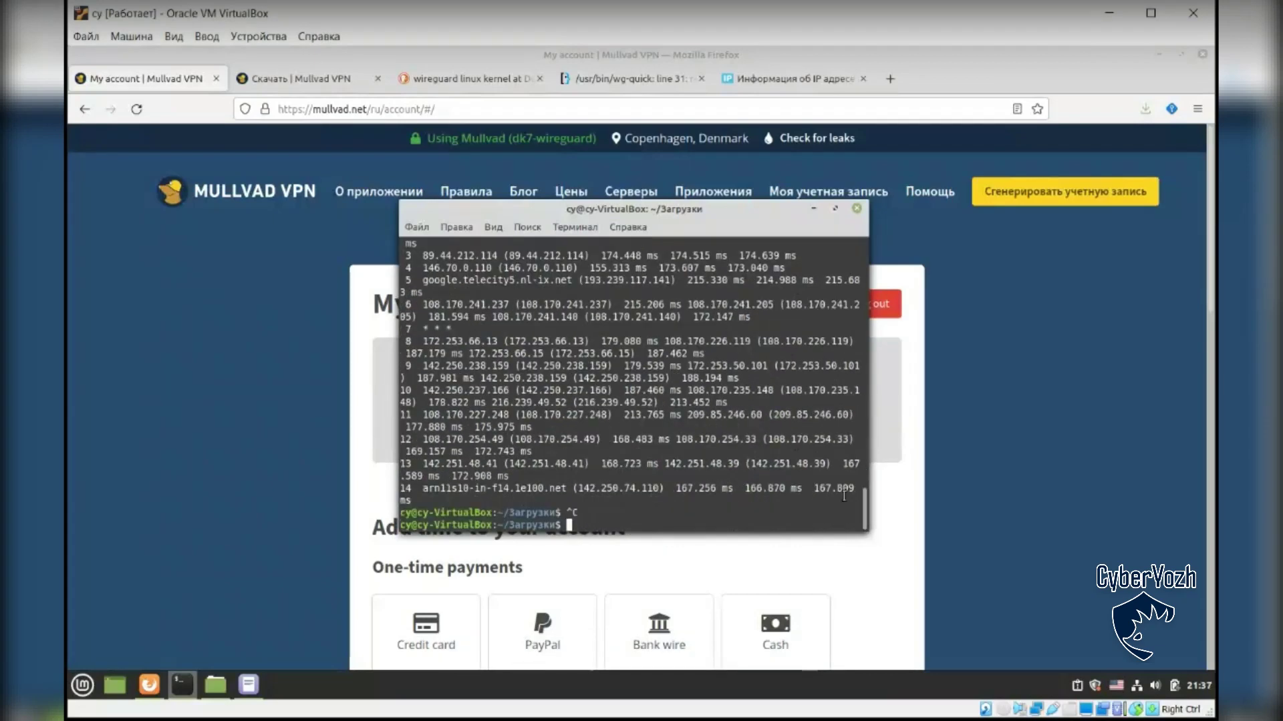
Step: Try the mistyped 'wg-quick dowb' tunnel take-down, which only prints wg-quick usage help
type("wg-quick dowb")
key("Return")
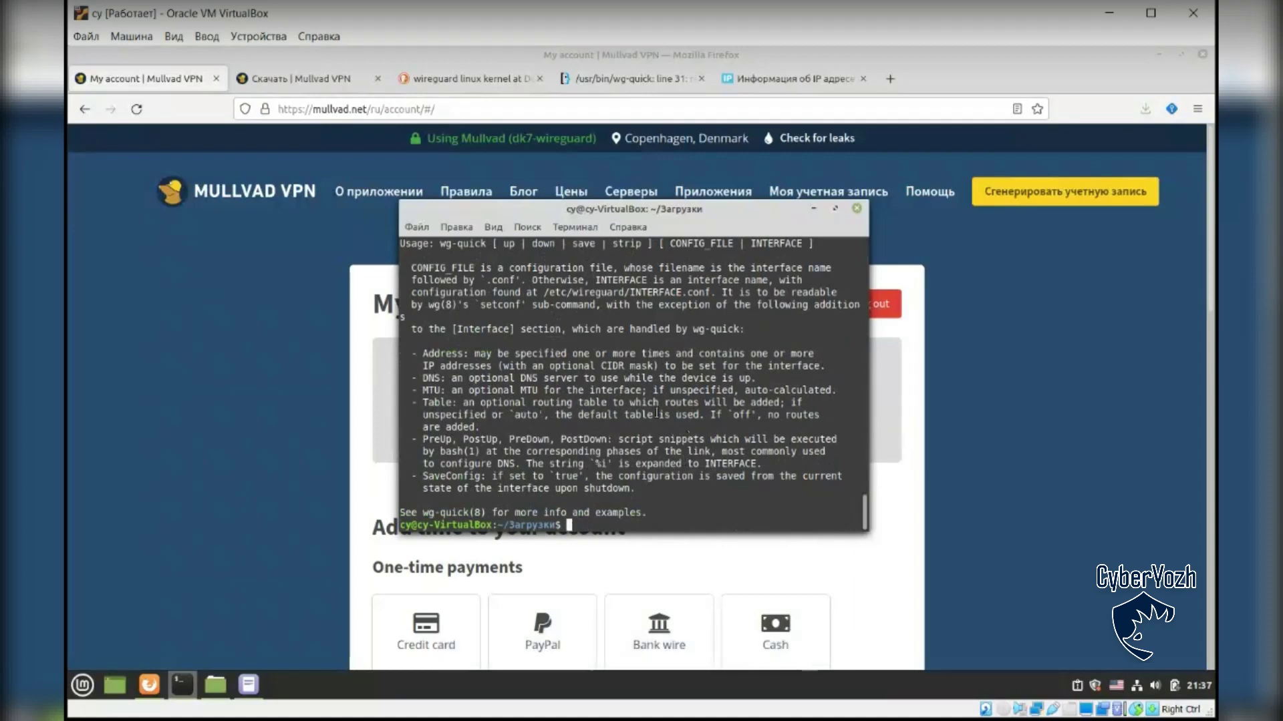
left_click(955, 467)
Step: Reload the 2ip.ru tab, resending the data, so it shows 89.45.7.218 in Copenhagen
left_click(753, 83)
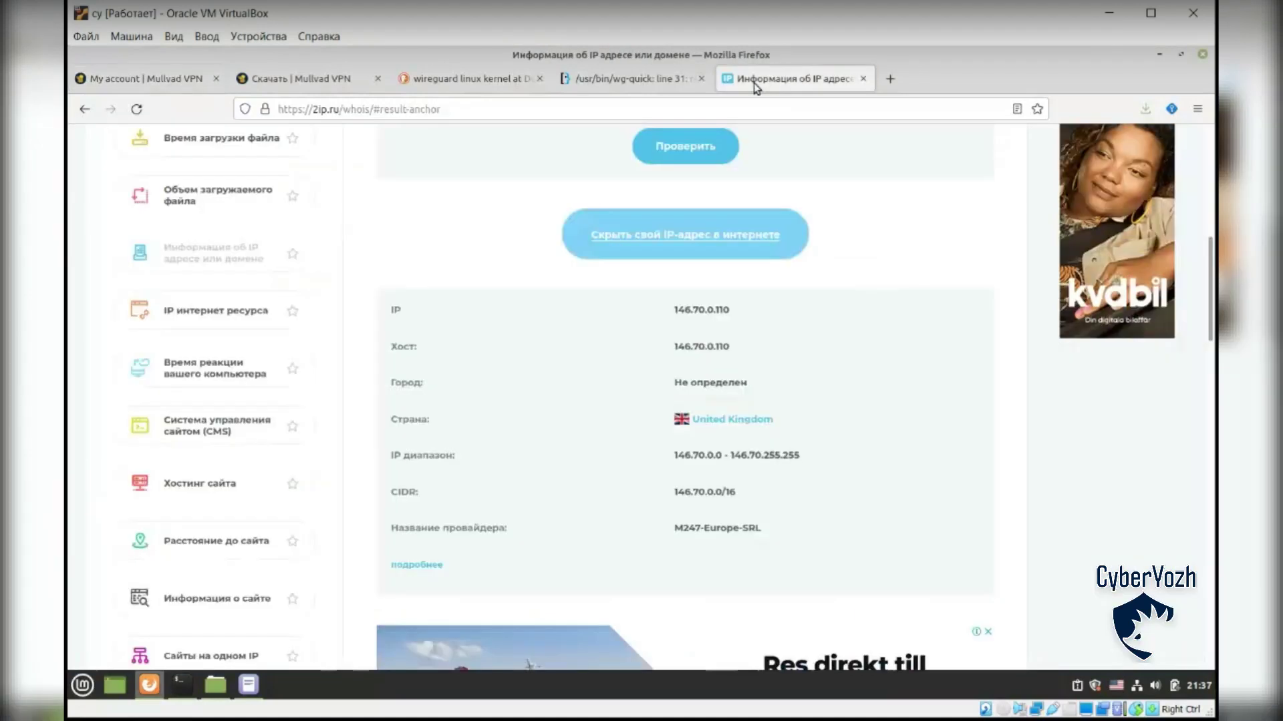
left_click(136, 109)
left_click(736, 434)
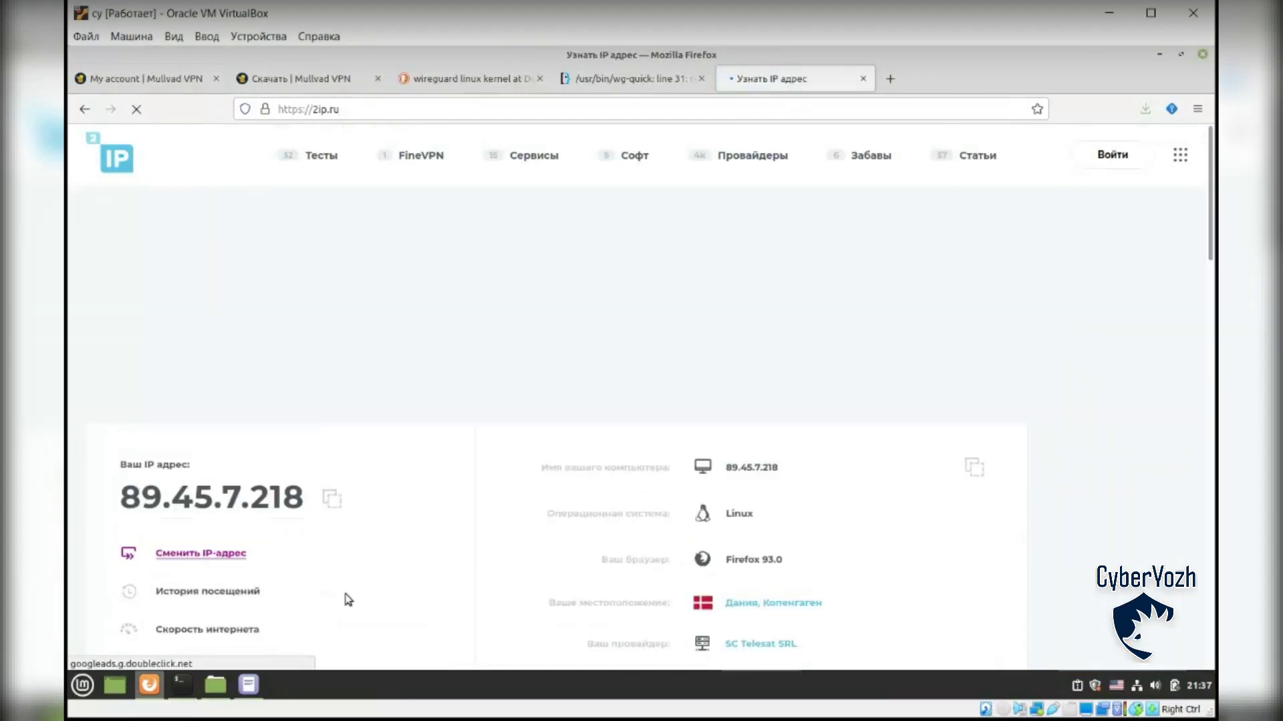
Step: Run 'wg-quick down mullvad2', then reload 2ip.ru to see 185.65.135.181 in Sweden
left_click(183, 684)
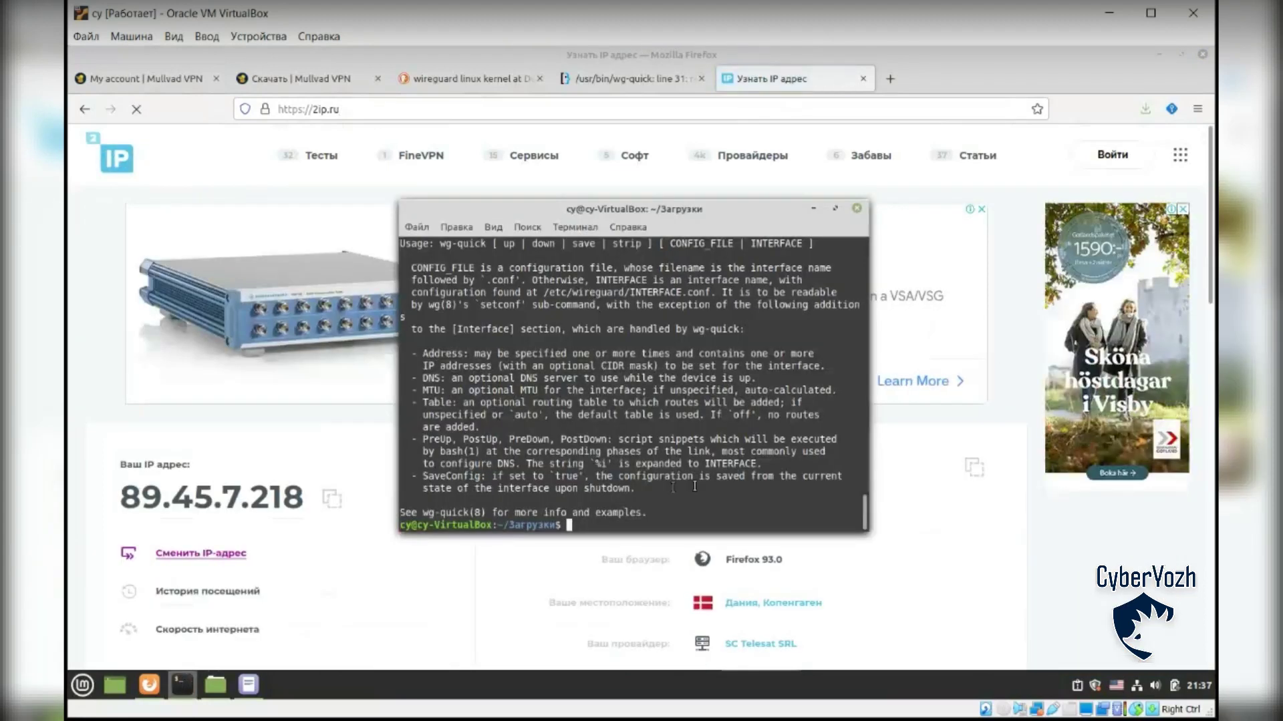
type("wg-quick down mull")
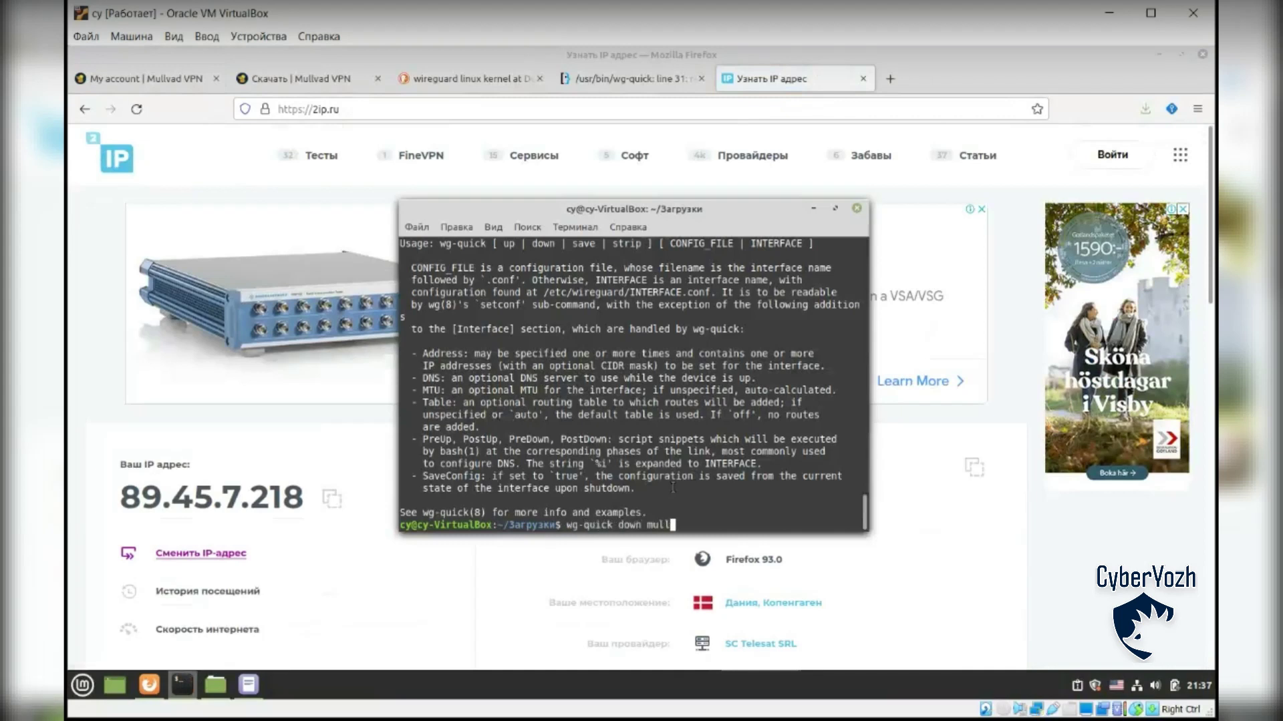
type("vad2")
key("Return")
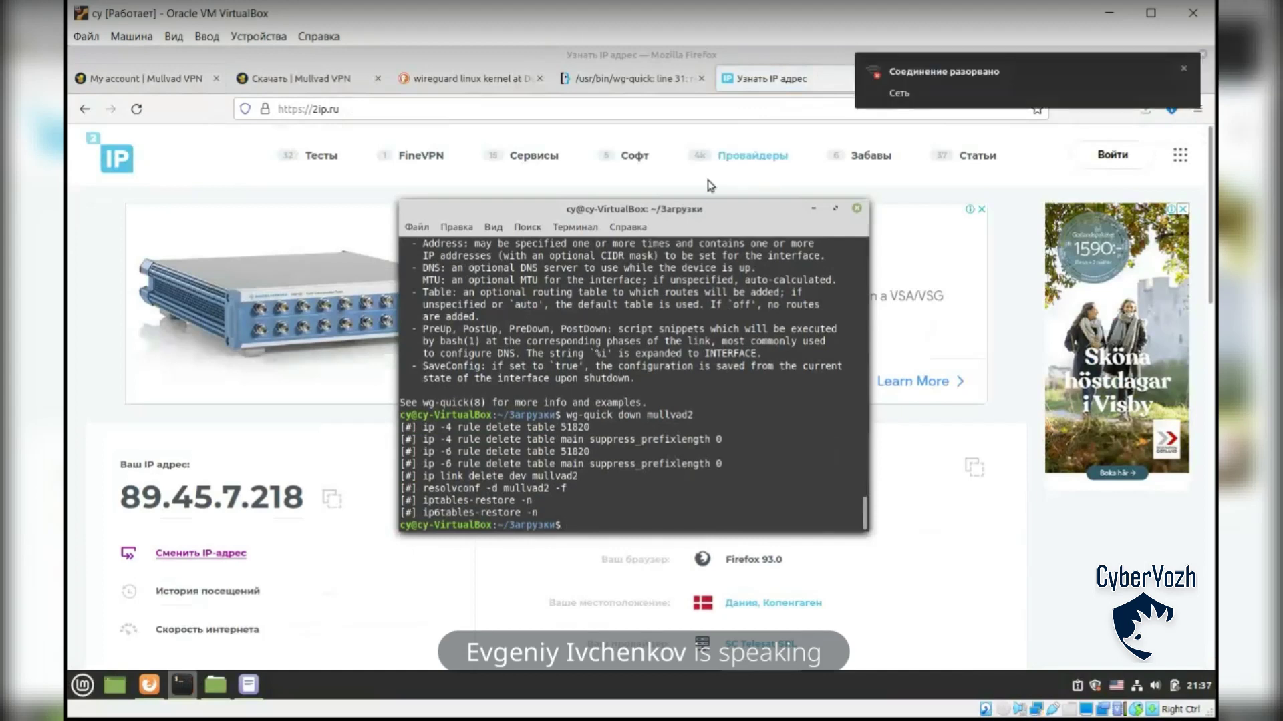
left_click(796, 82)
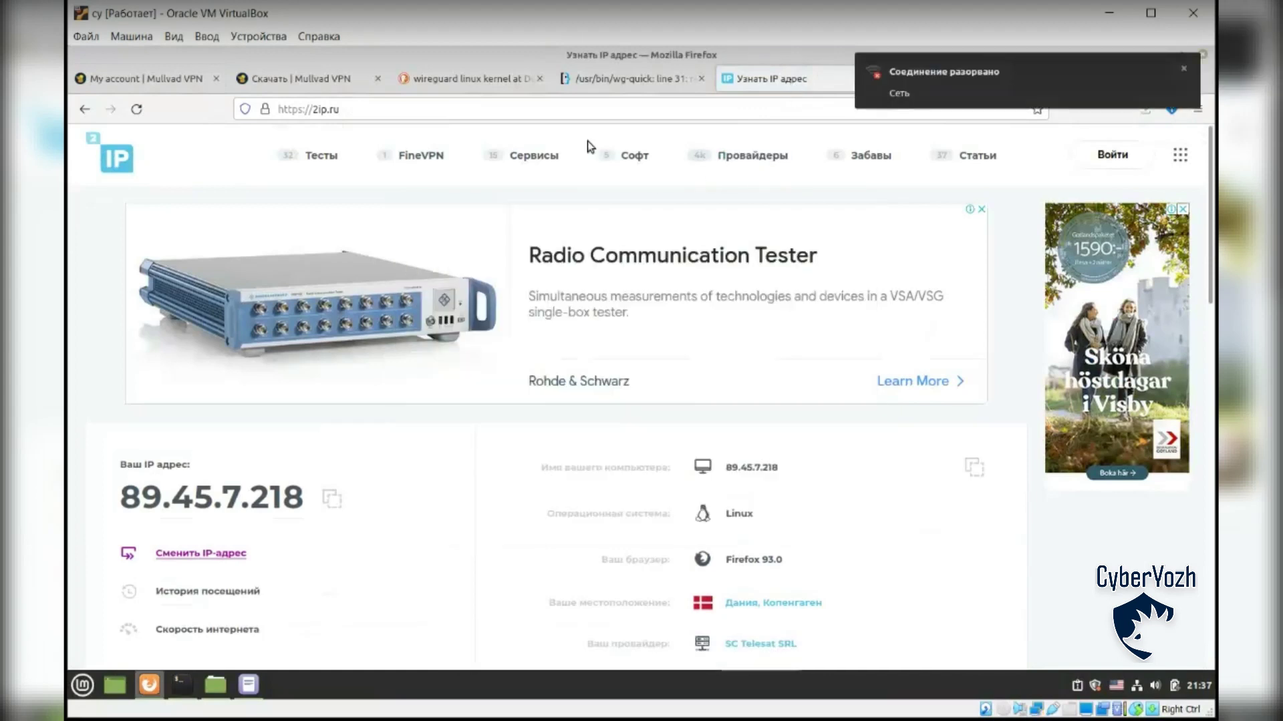
left_click(137, 109)
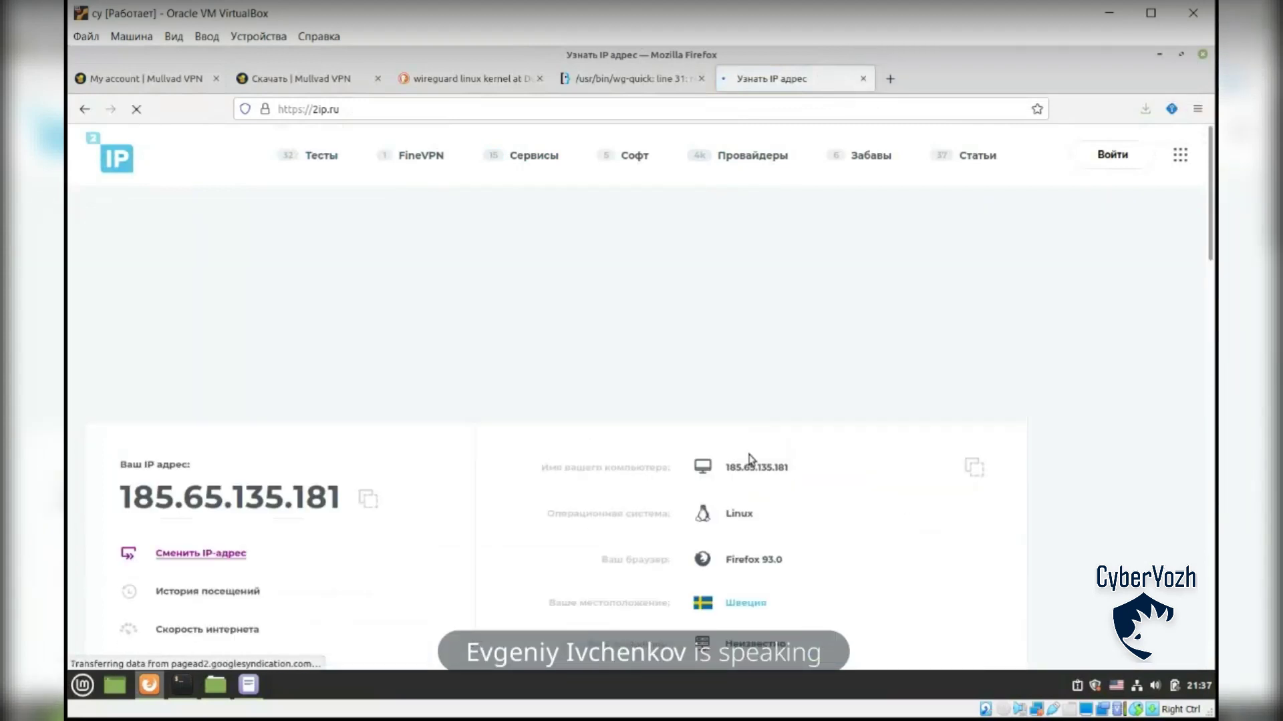
Step: Edit the pasted systemd-resolved command from start to stop and run it
left_click(181, 685)
key("ctrl+shift+v")
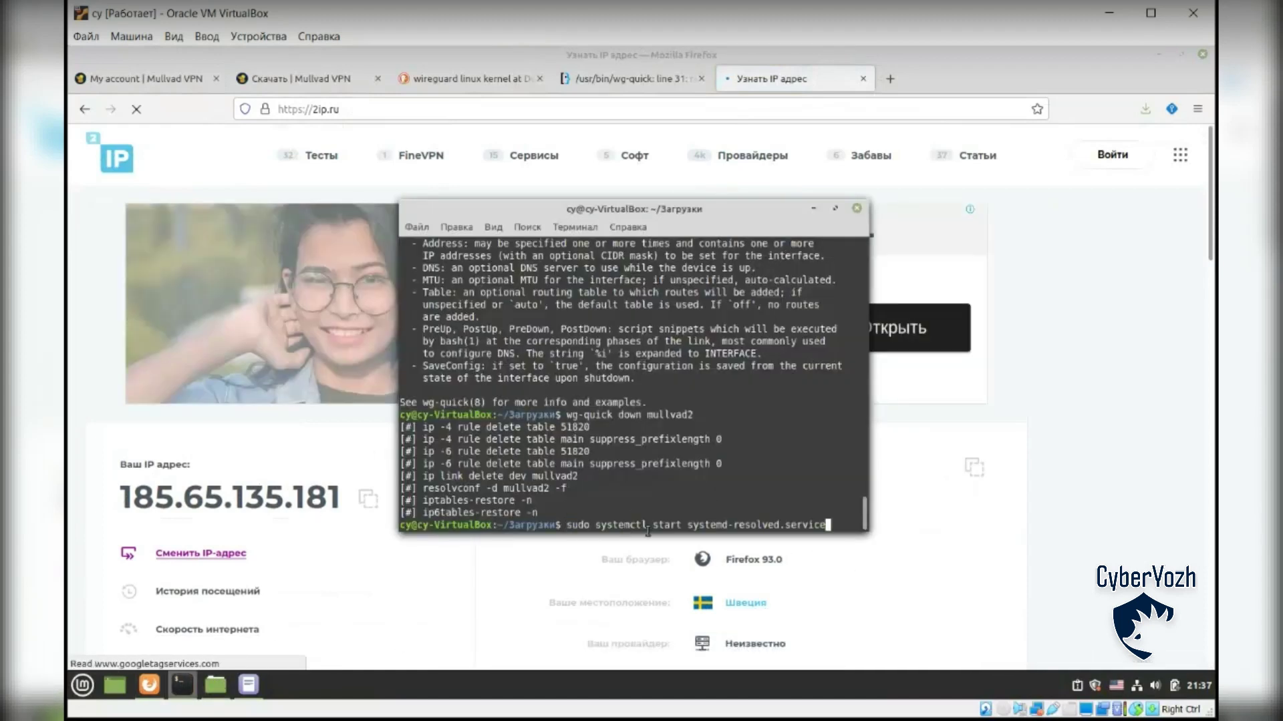
key("Left")
key("Left")
key("Left")
key("Left")
key("Left")
key("Left")
key("Left")
key("Left")
key("Left")
key("Left")
key("Left")
key("Left")
key("Left")
key("Left")
key("Left")
key("Left")
key("Left")
key("Left")
key("Left")
key("Left")
key("Left")
key("Left")
key("Left")
key("Left")
key("Left")
key("BackSpace")
key("BackSpace")
key("BackSpace")
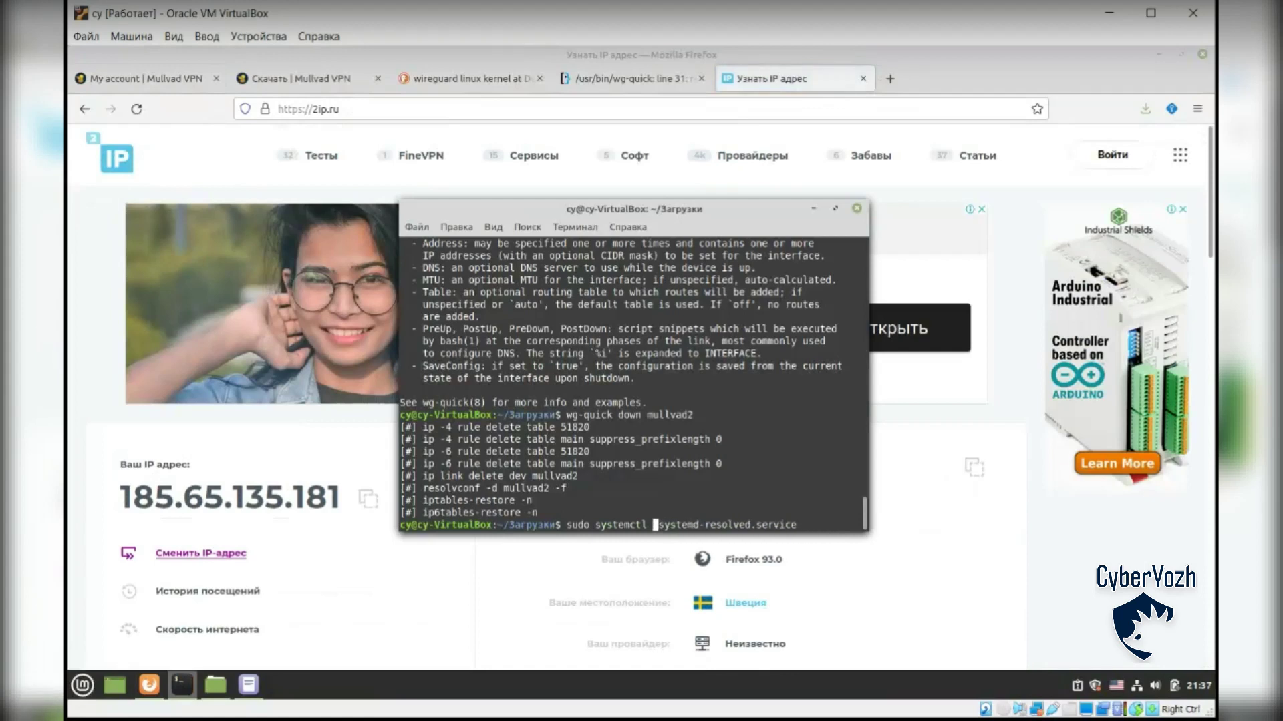
type("op")
key("Return")
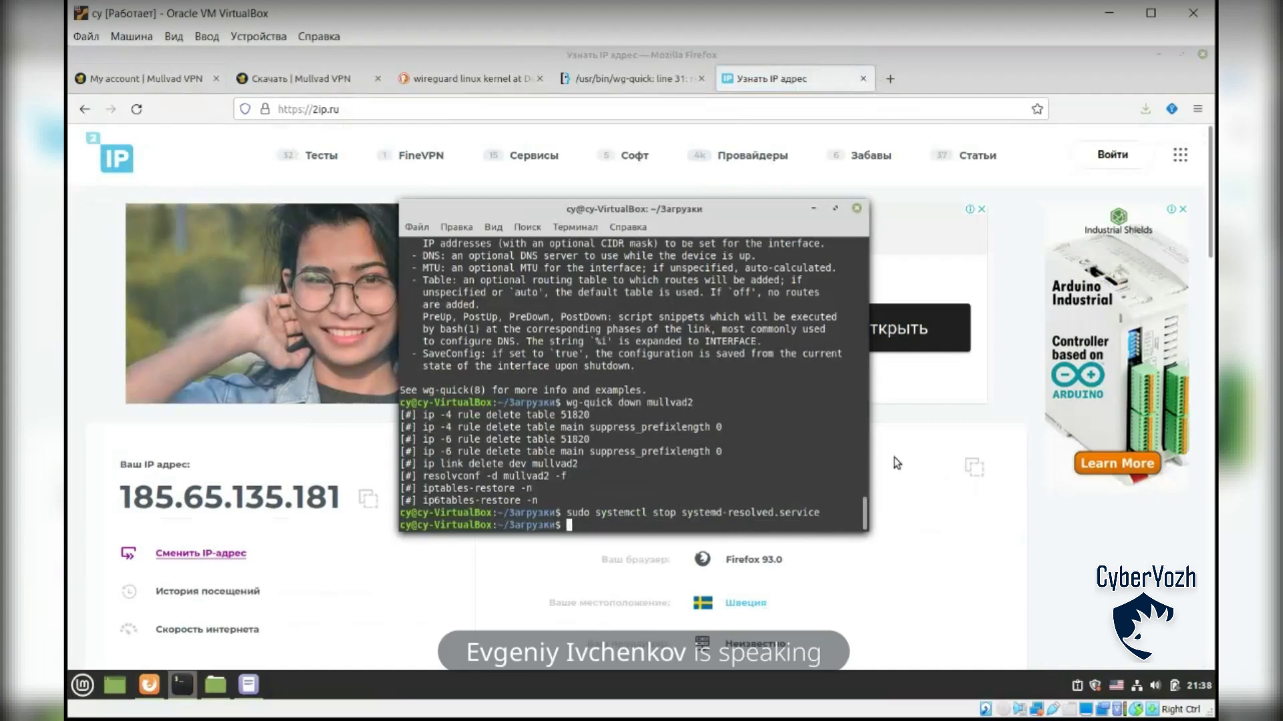
Step: Recall and run 'wg-quick up mullvad2' to bring the tunnel back with 10.68.68.32/32
key("Up")
key("Up")
key("Up")
key("Up")
key("Up")
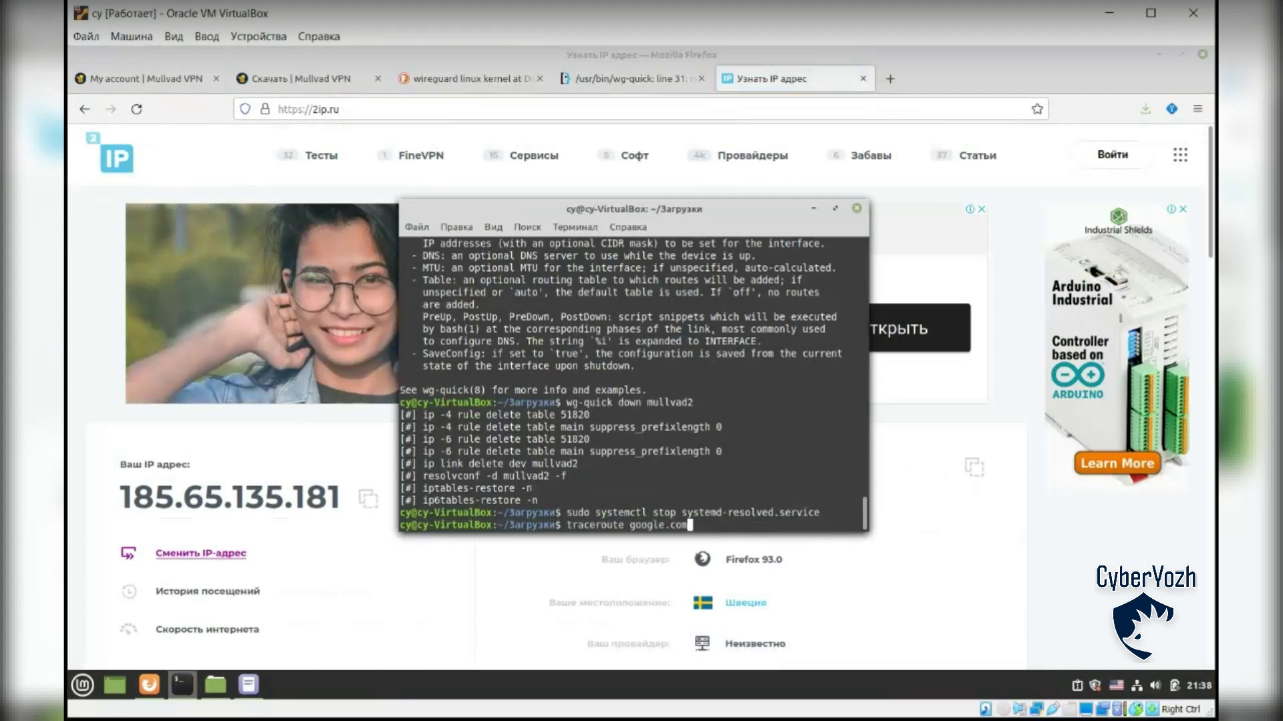
key("Up")
key("Up")
key("Return")
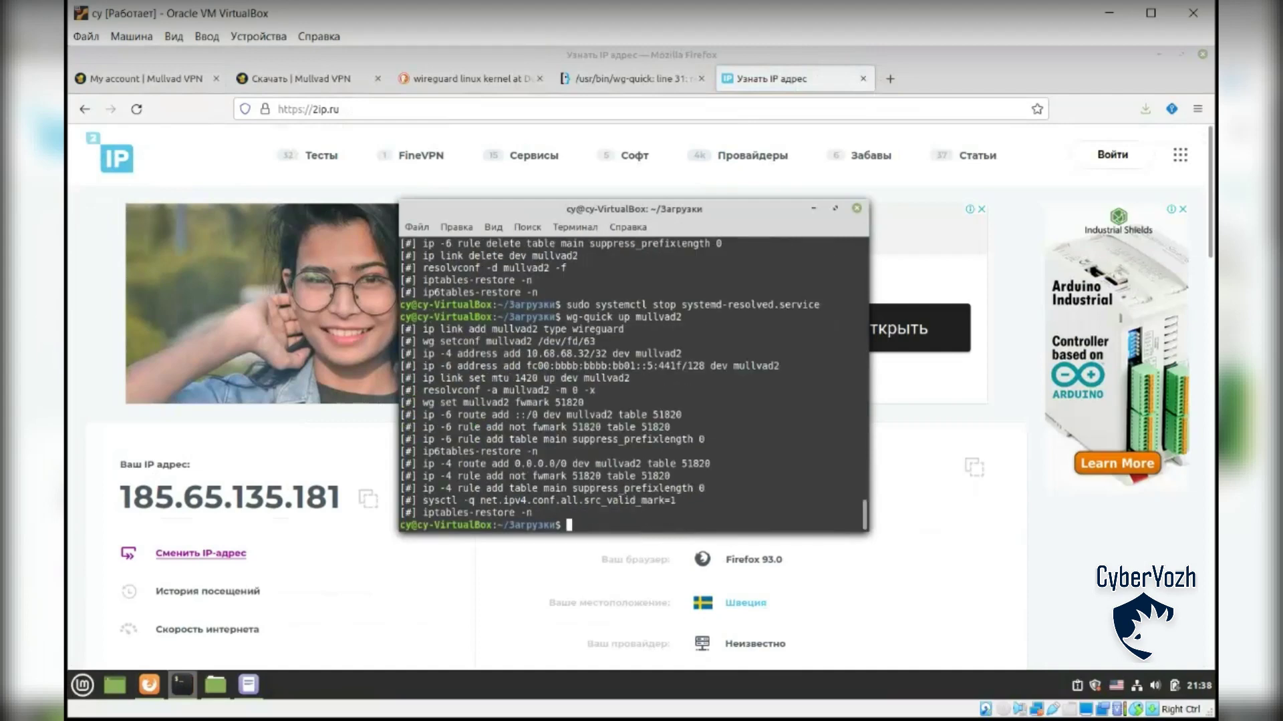
Step: Reload 2ip.ru, restarting the stalled load, until it shows 89.45.7.218 via SC Telesat SRL
left_click(136, 109)
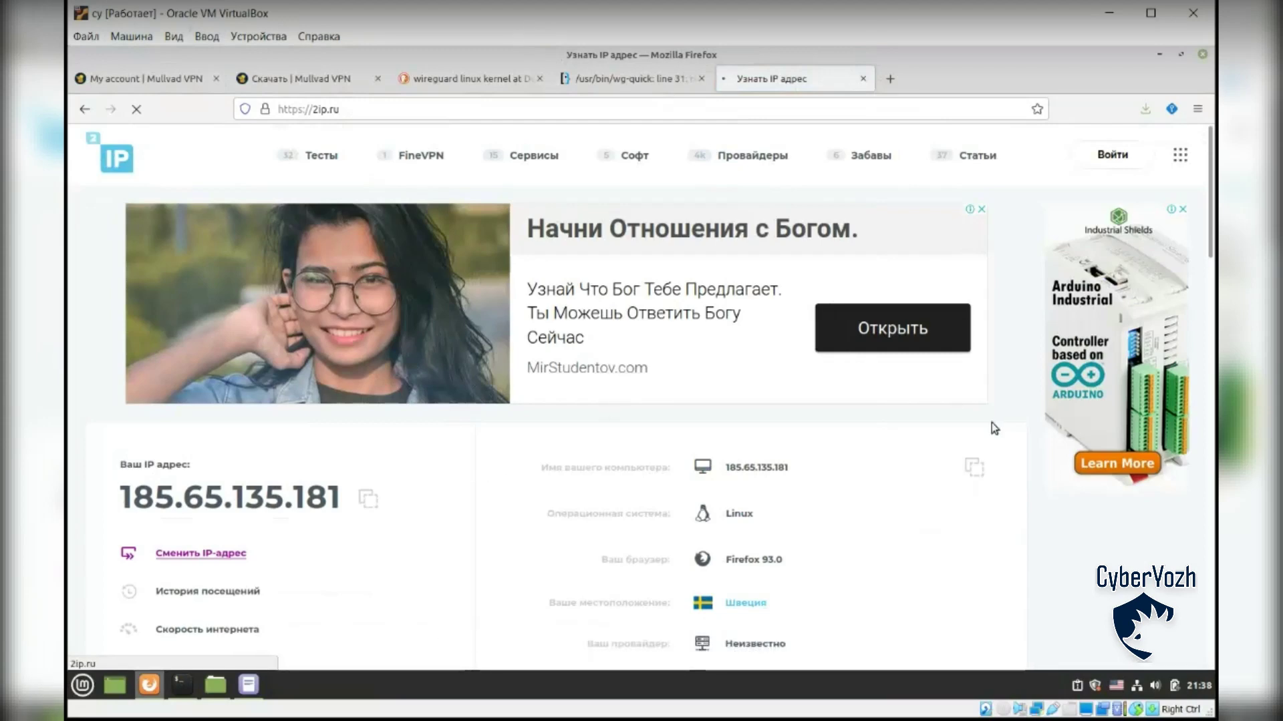
scroll(1002, 411, "down", 4)
scroll(1017, 396, "up", 3)
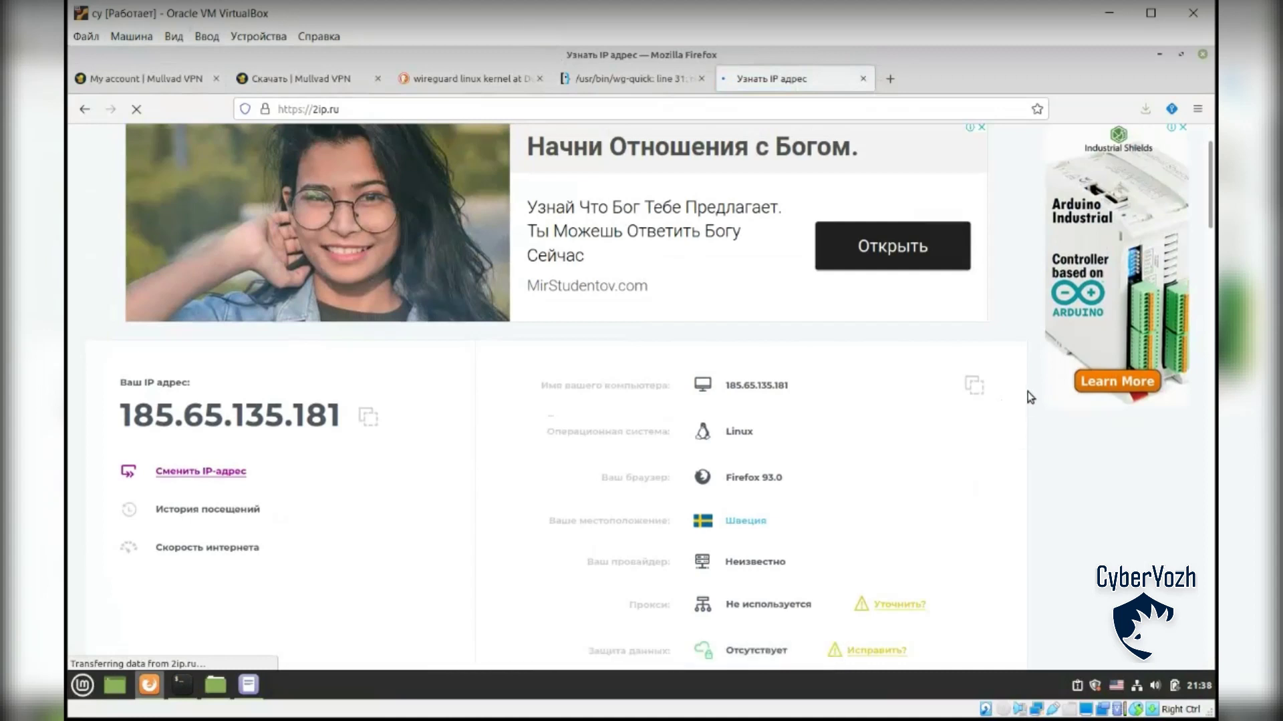
scroll(968, 444, "down", 3)
scroll(1052, 428, "down", 2)
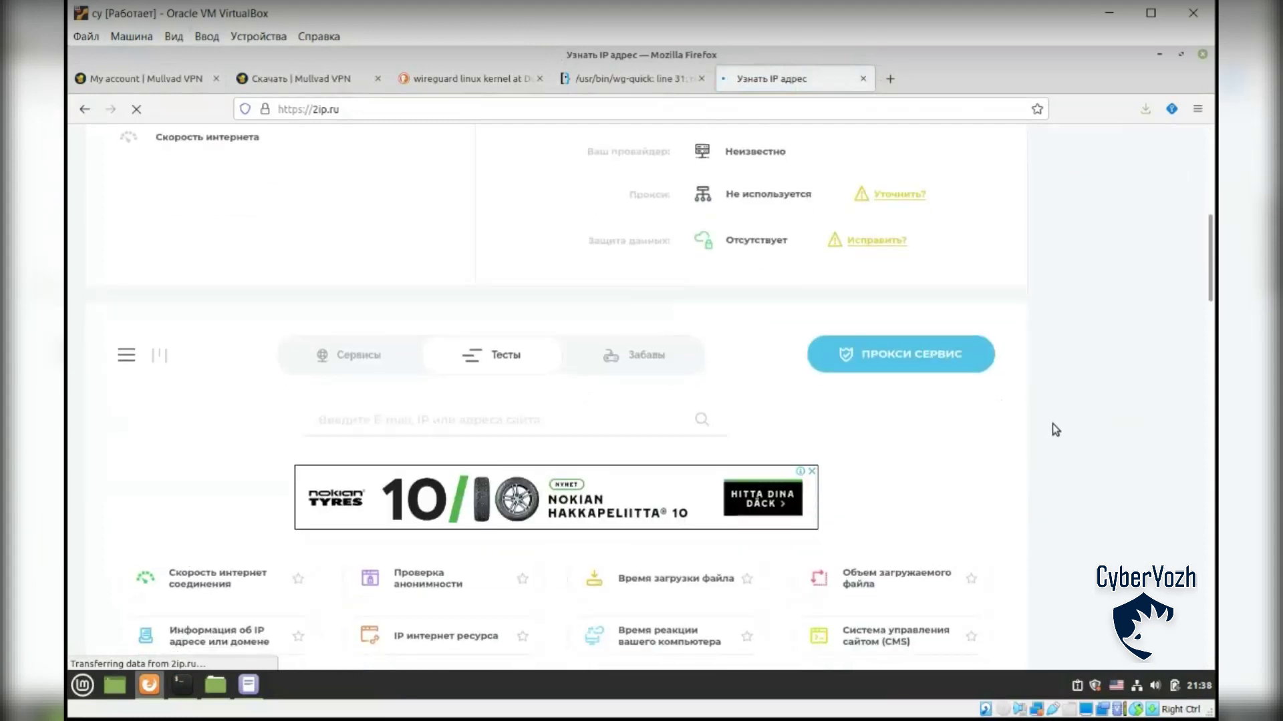
scroll(1052, 427, "up", 6)
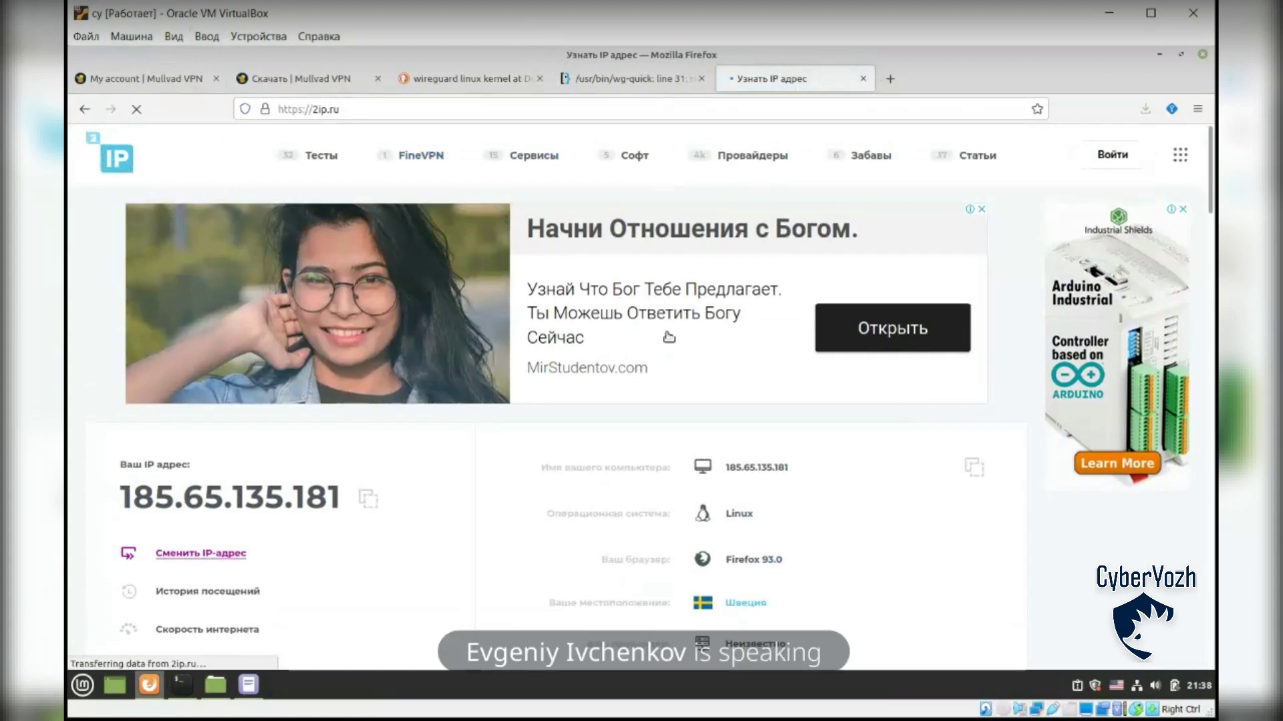
left_click(136, 109)
left_click(136, 109)
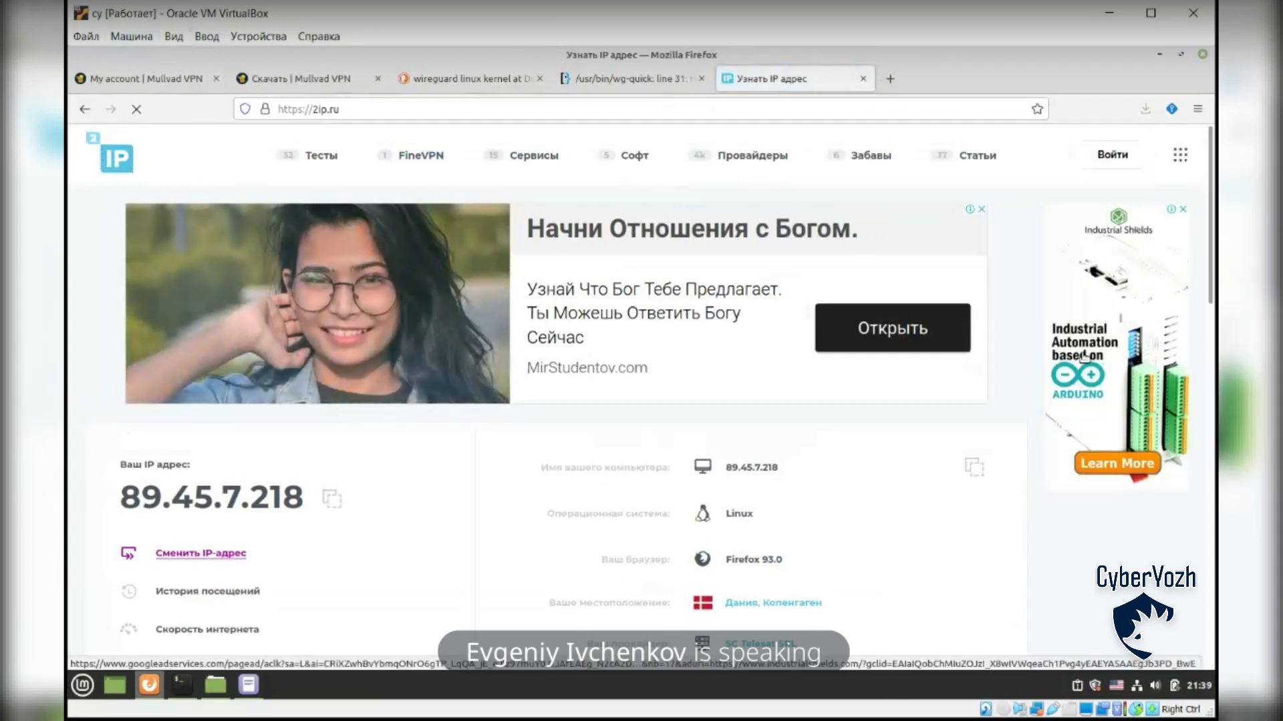
scroll(1034, 284, "down", 3)
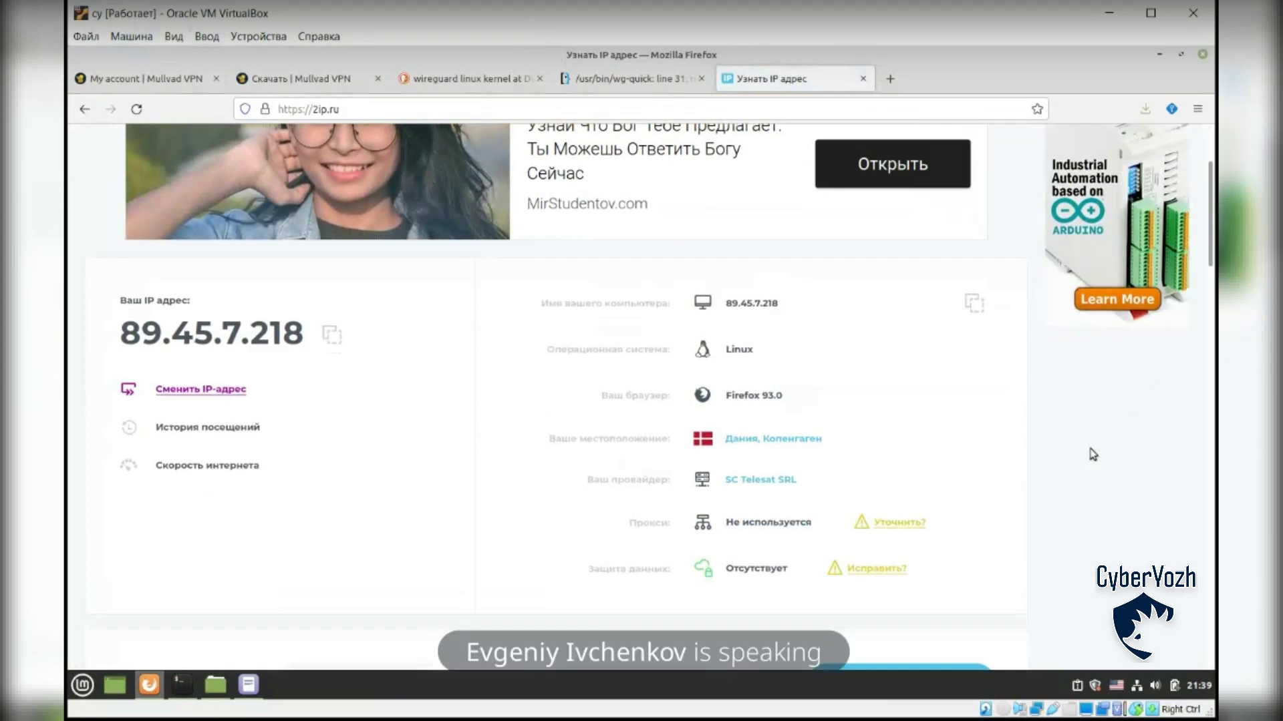
scroll(1039, 375, "up", 3)
scroll(1036, 362, "down", 3)
left_click(181, 685)
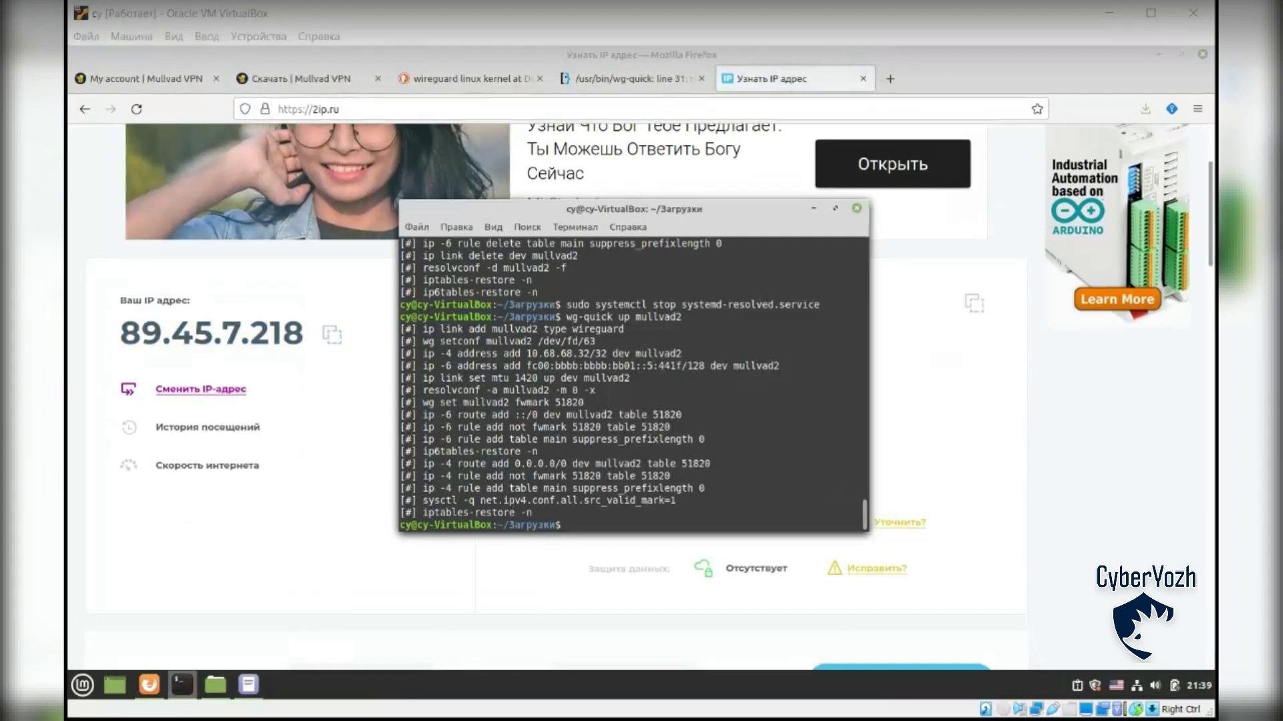
Step: Bring Firefox in front of the terminal to view the 89.45.7.218 Copenhagen results
left_click(414, 542)
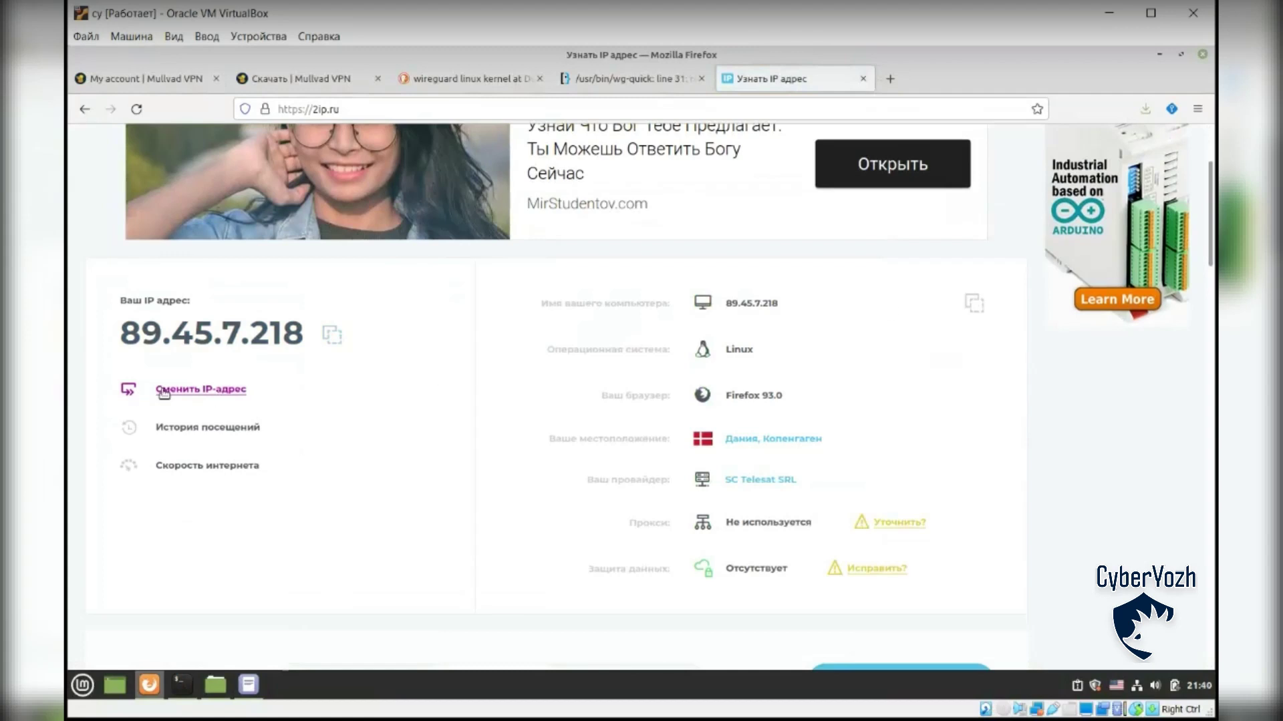
left_click(14, 282)
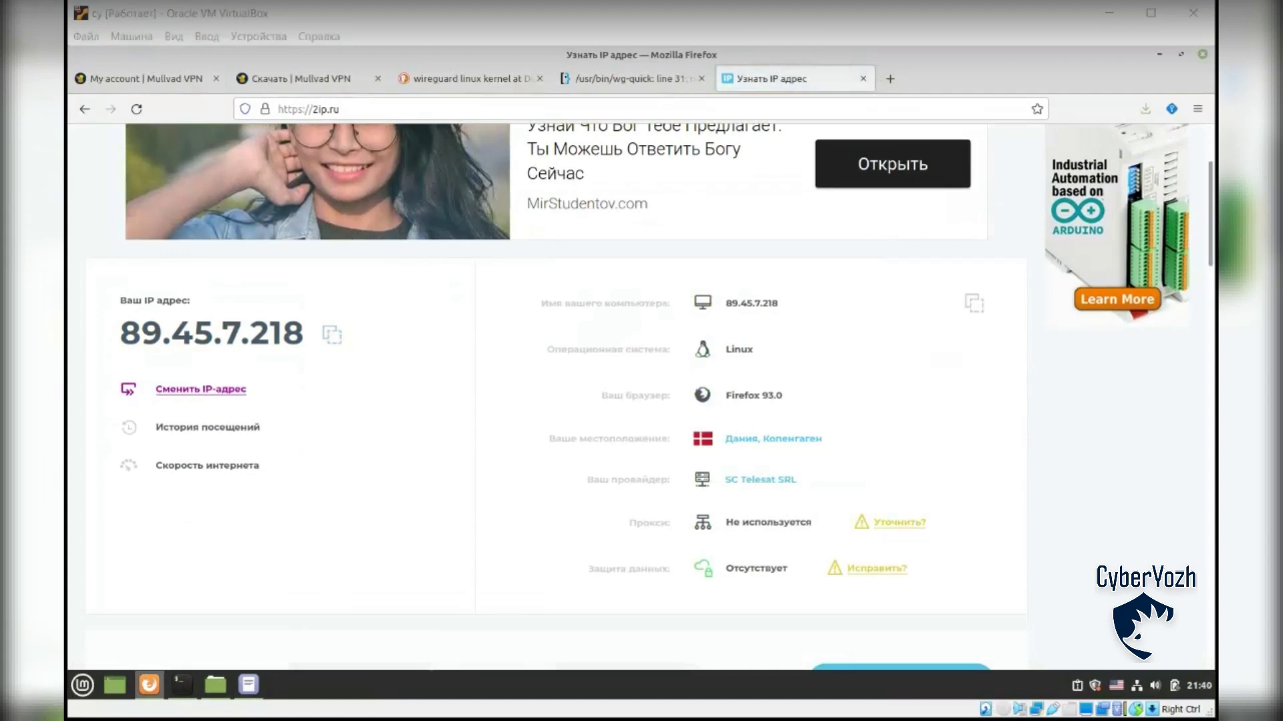
left_click(868, 334)
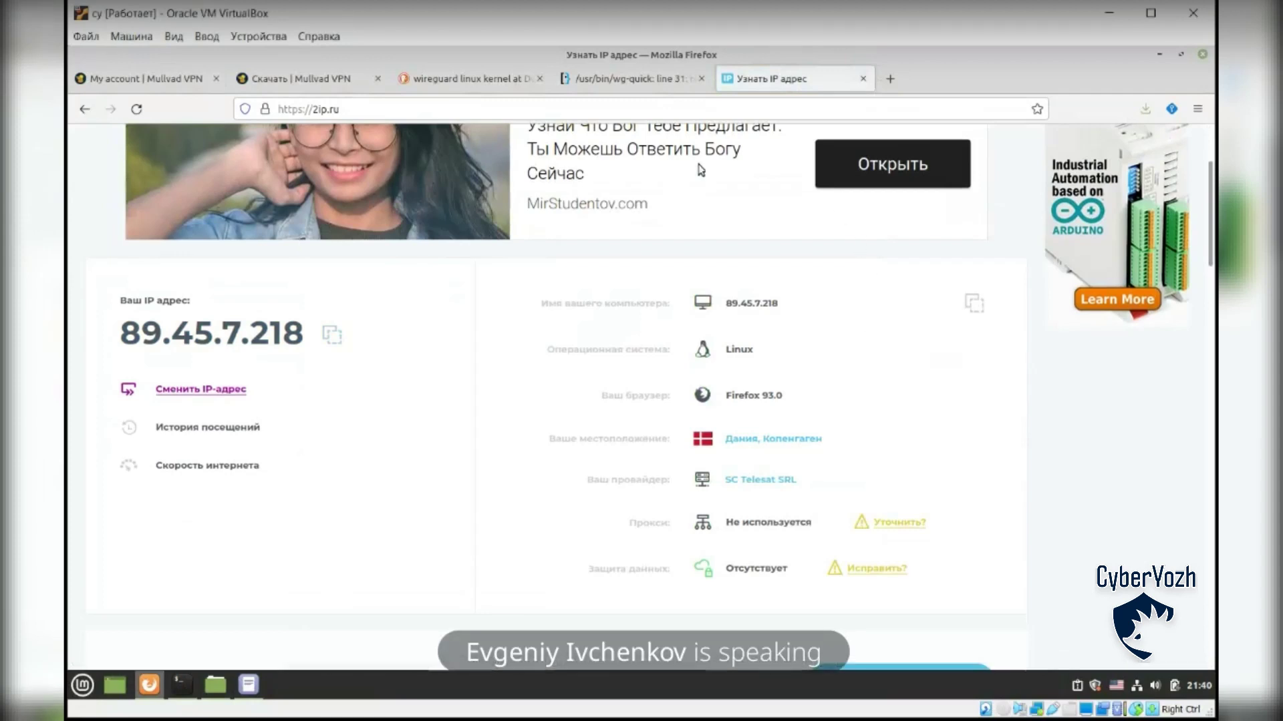
Step: Start downloading the Mullvad VPN .deb from the Скачать | Mullvad VPN Linux page
left_click(293, 81)
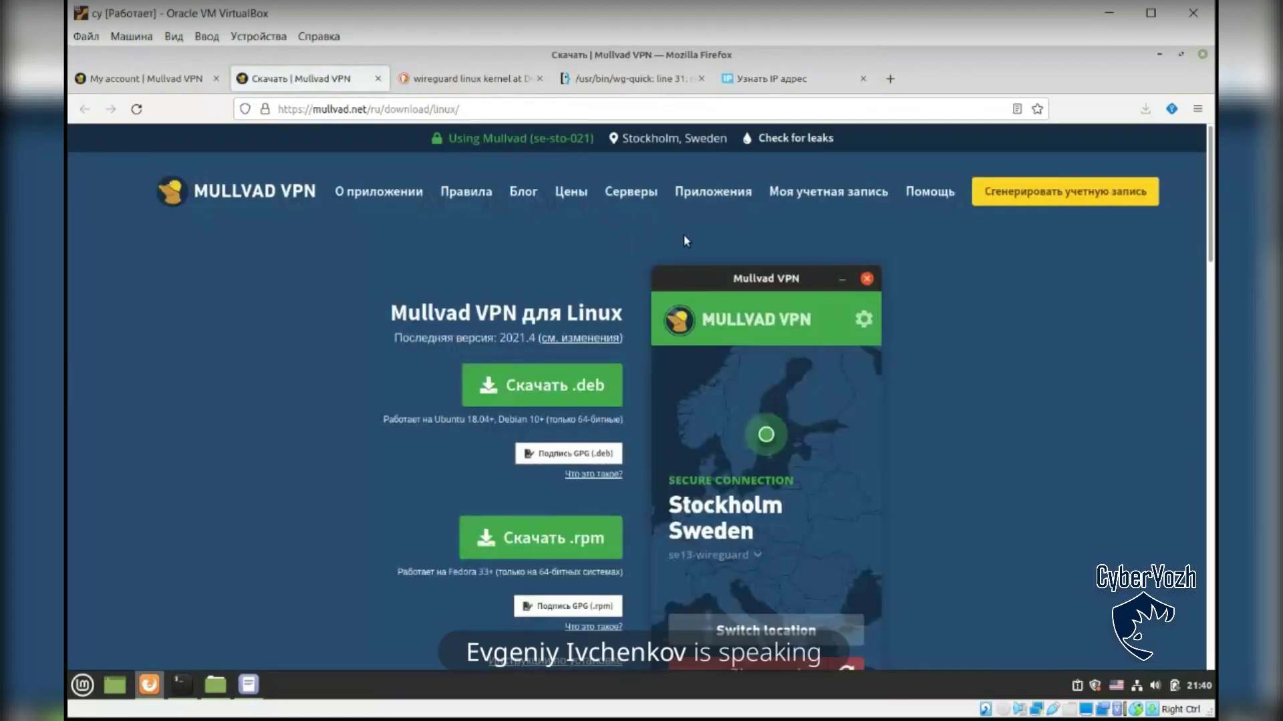
left_click(701, 199)
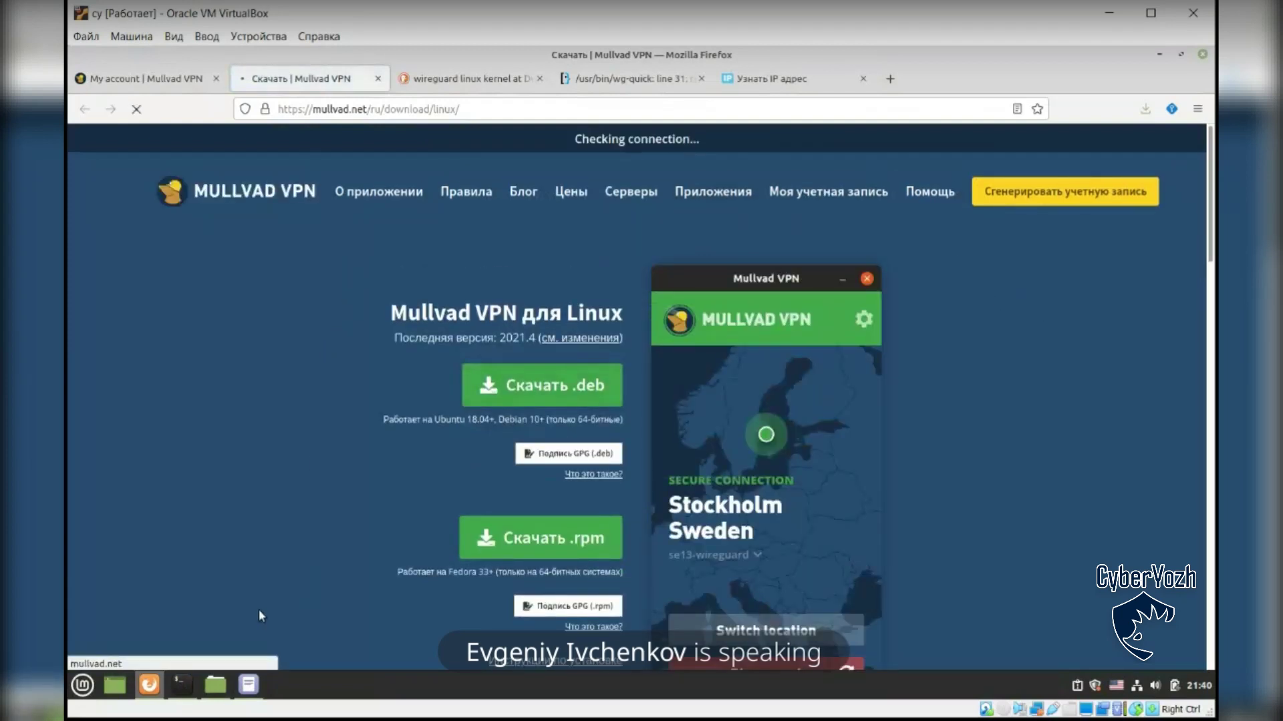
left_click(181, 685)
Step: Edit the recalled 'wg-quick up mullvad2' to 'wg-quick down mullvad2' and run it
key("Up")
key("Up")
key("Down")
key("Left")
key("Left")
key("Left")
key("Left")
key("Left")
key("Left")
key("Left")
key("Left")
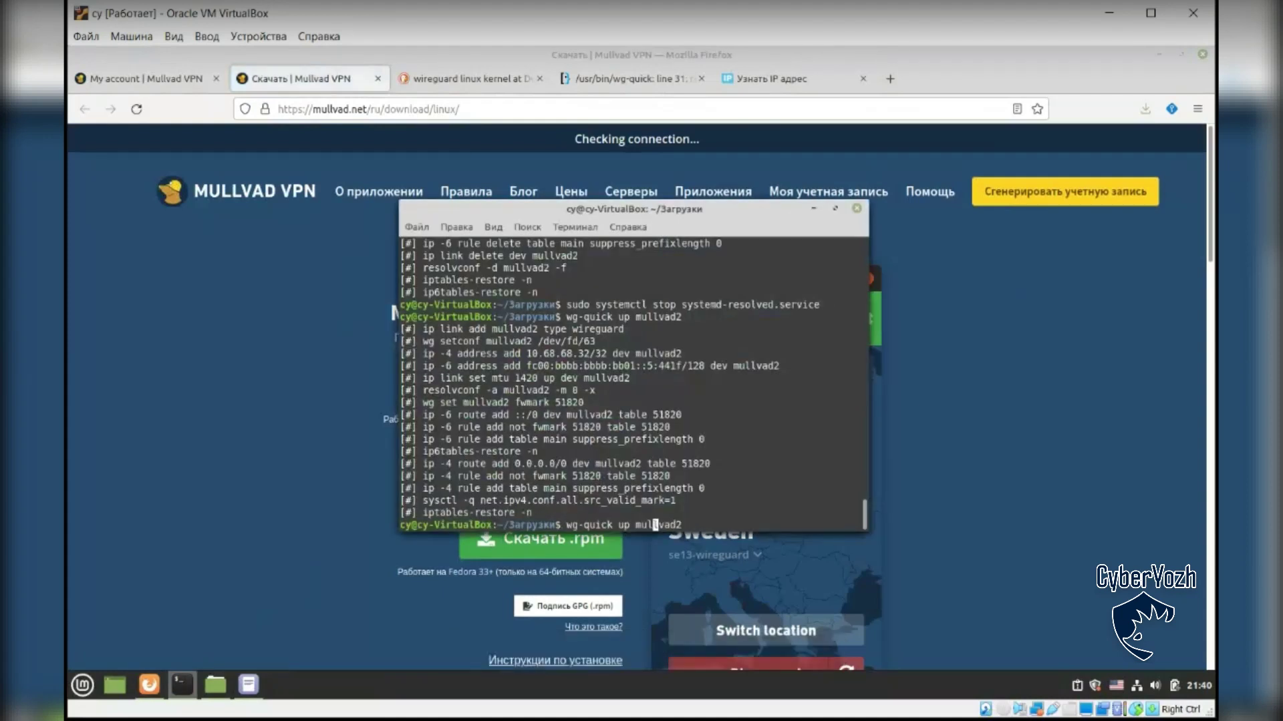
key("BackSpace")
type("down")
key("Return")
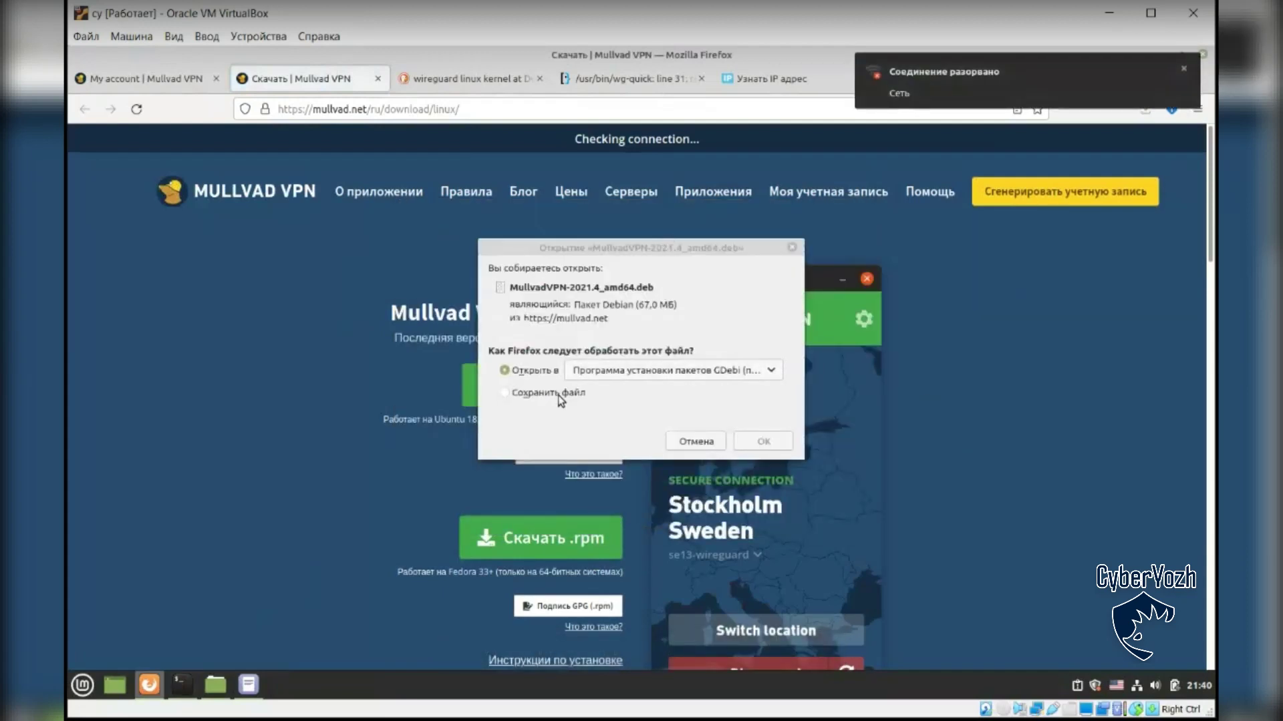
Step: Accept opening MullvadVPN-2021.4_amd64.deb with GDebi, restart the stalled download, and open the finished file
left_click(765, 442)
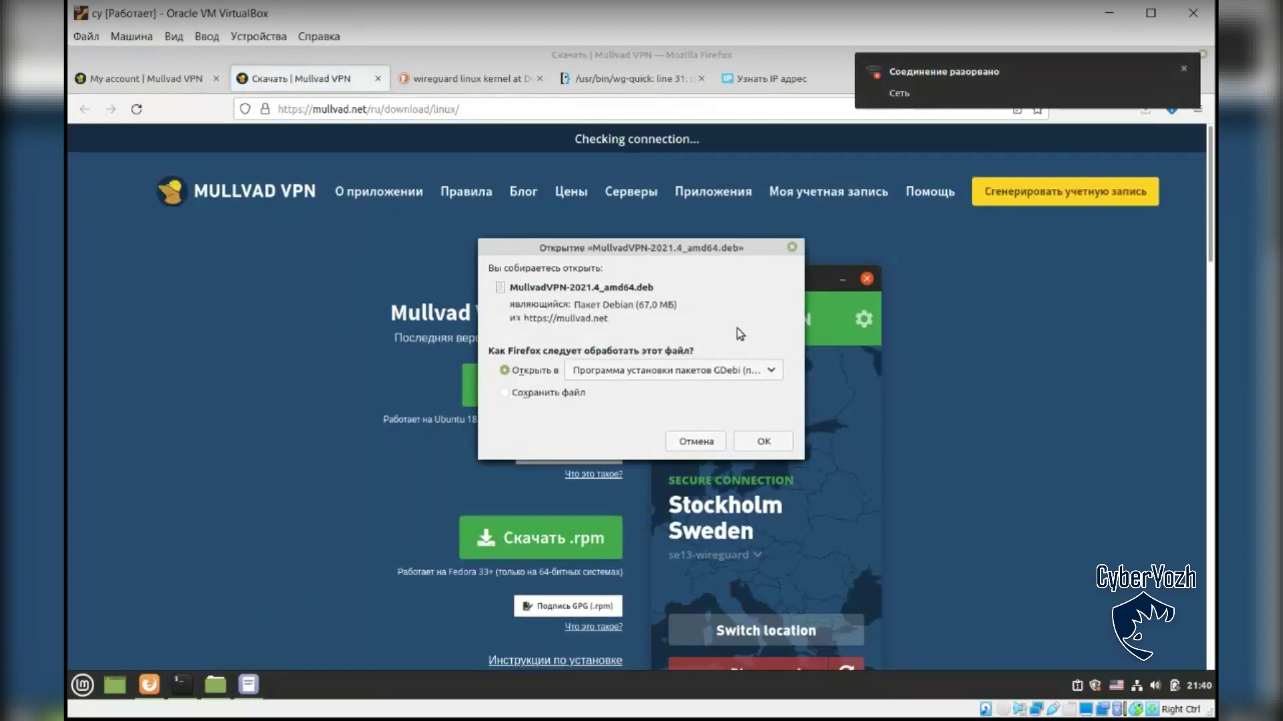
left_click(763, 441)
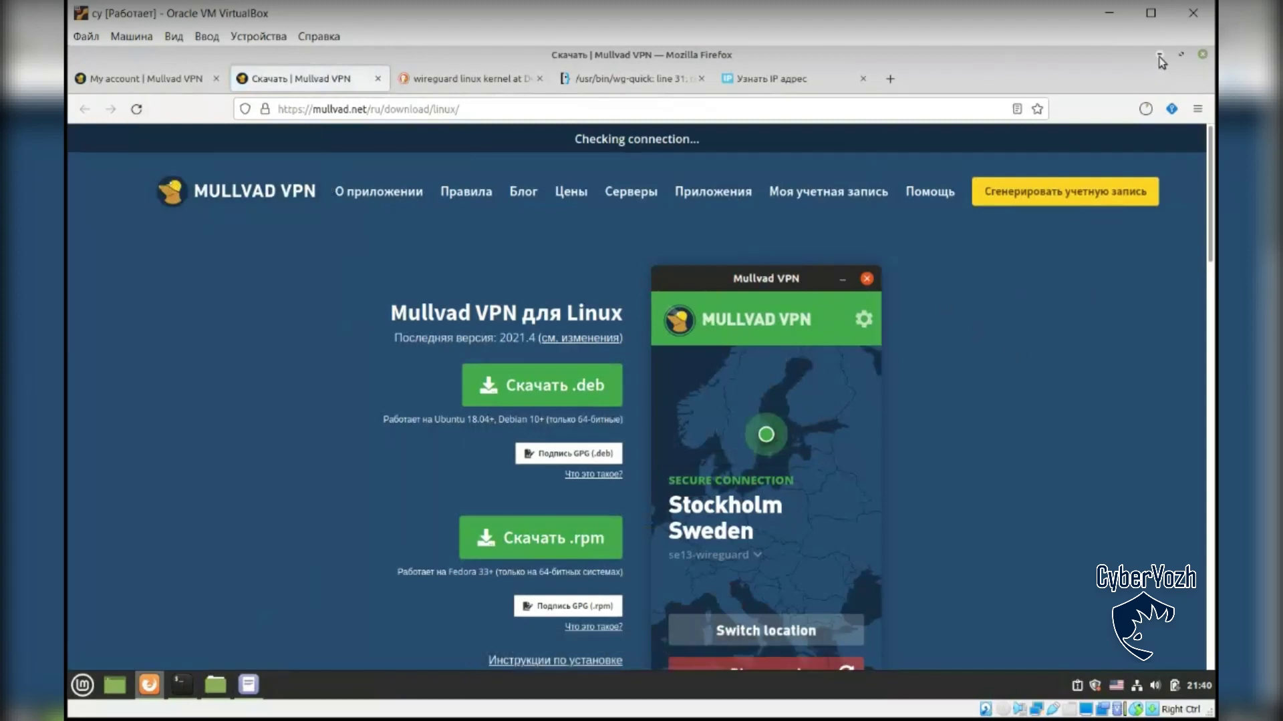
left_click(1145, 110)
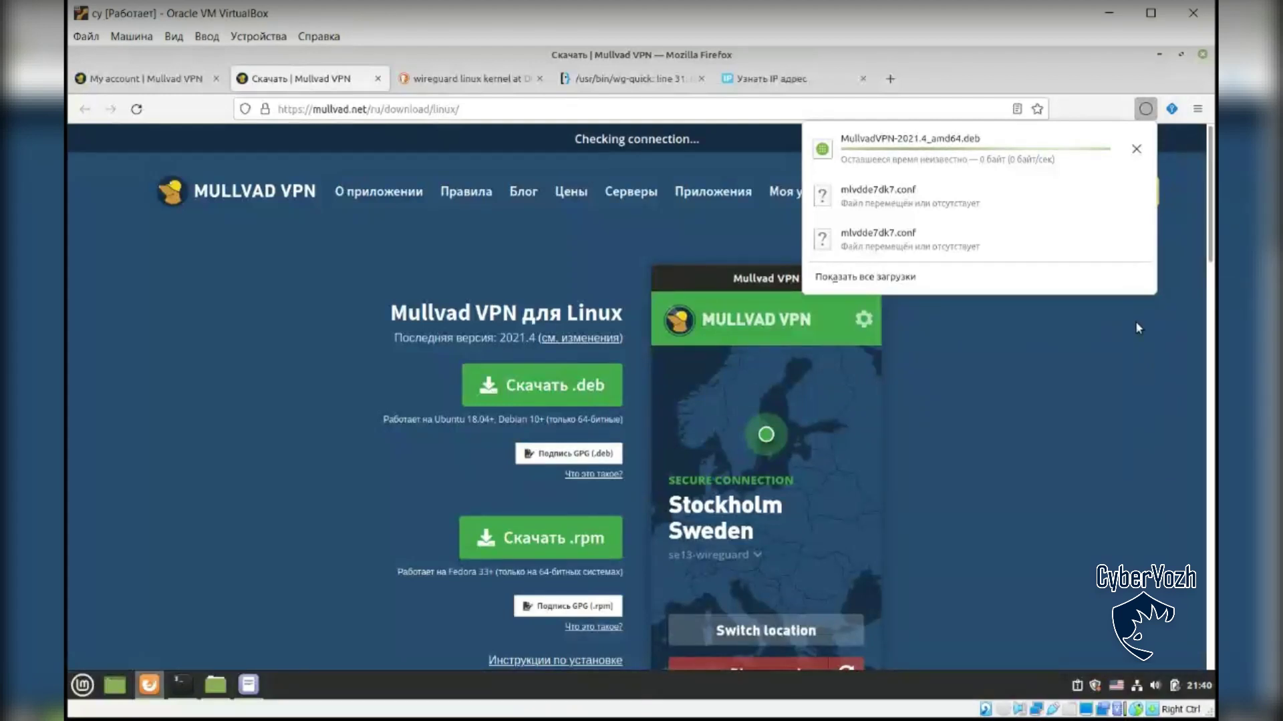
left_click(1136, 149)
left_click(1136, 145)
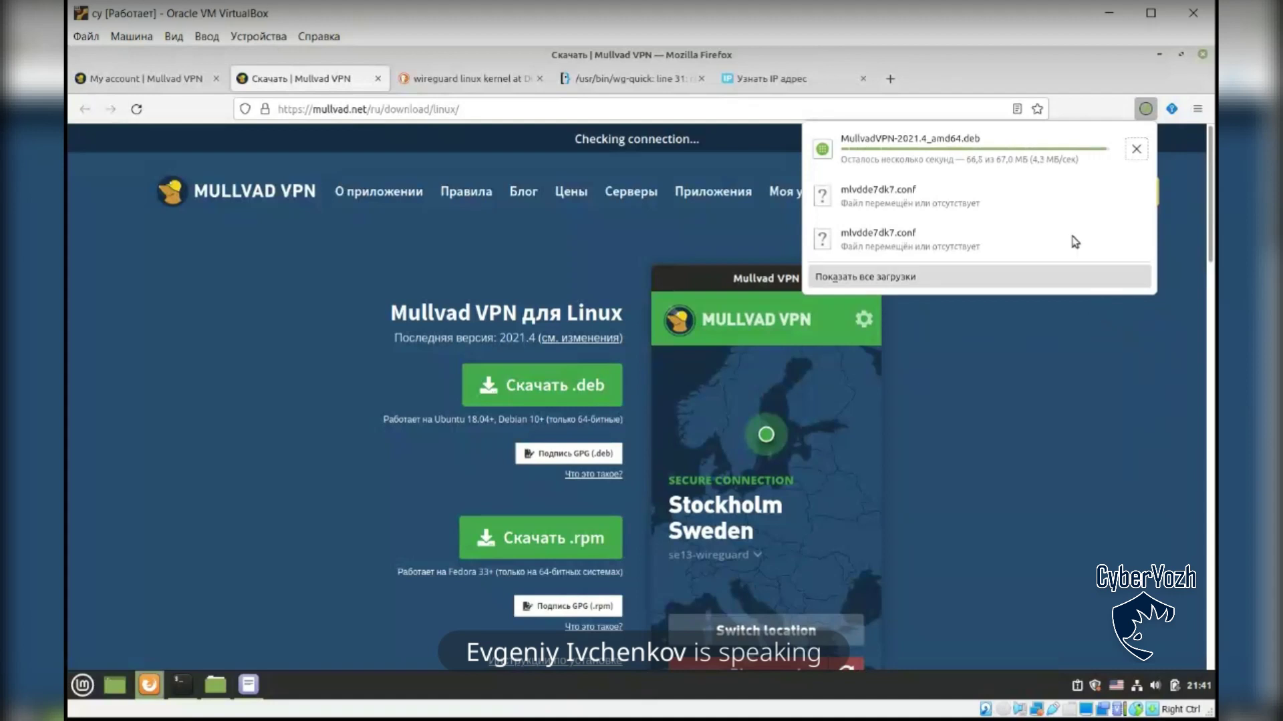
left_click(968, 151)
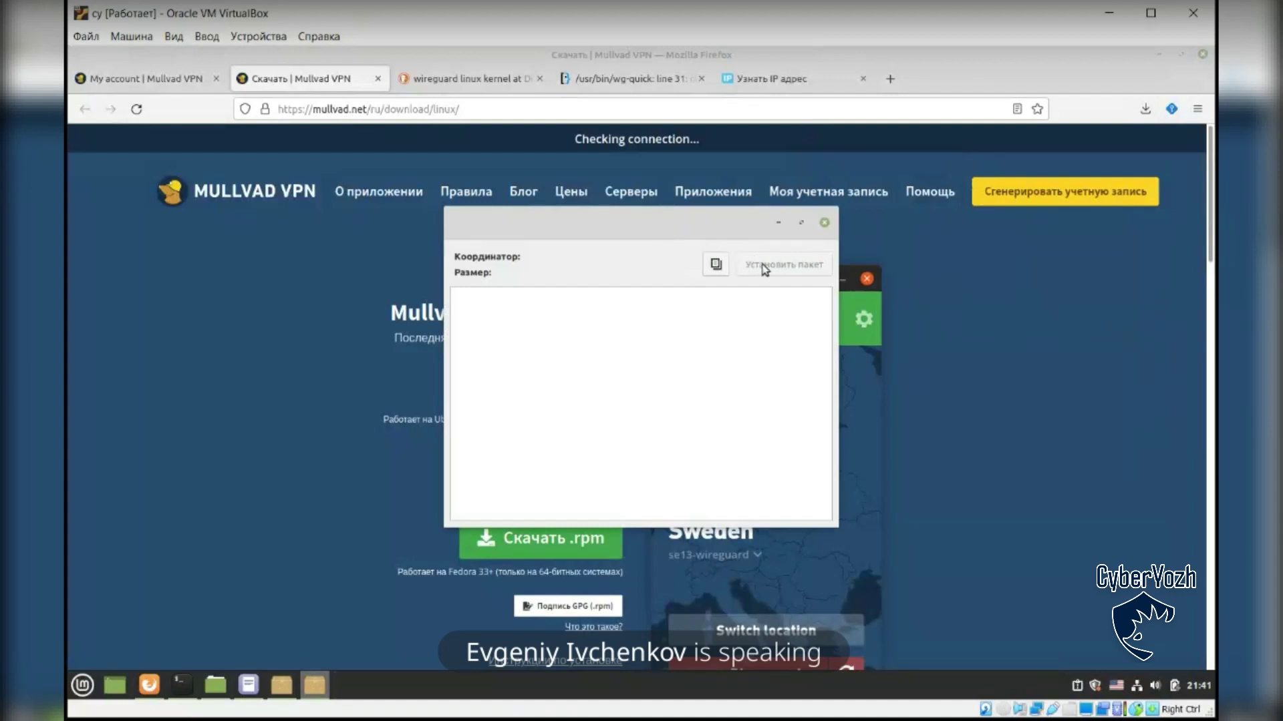
Step: Install the mullvad-vpn 2021.4 package via Установить пакет, authorizing with the sudo password
left_click(788, 262)
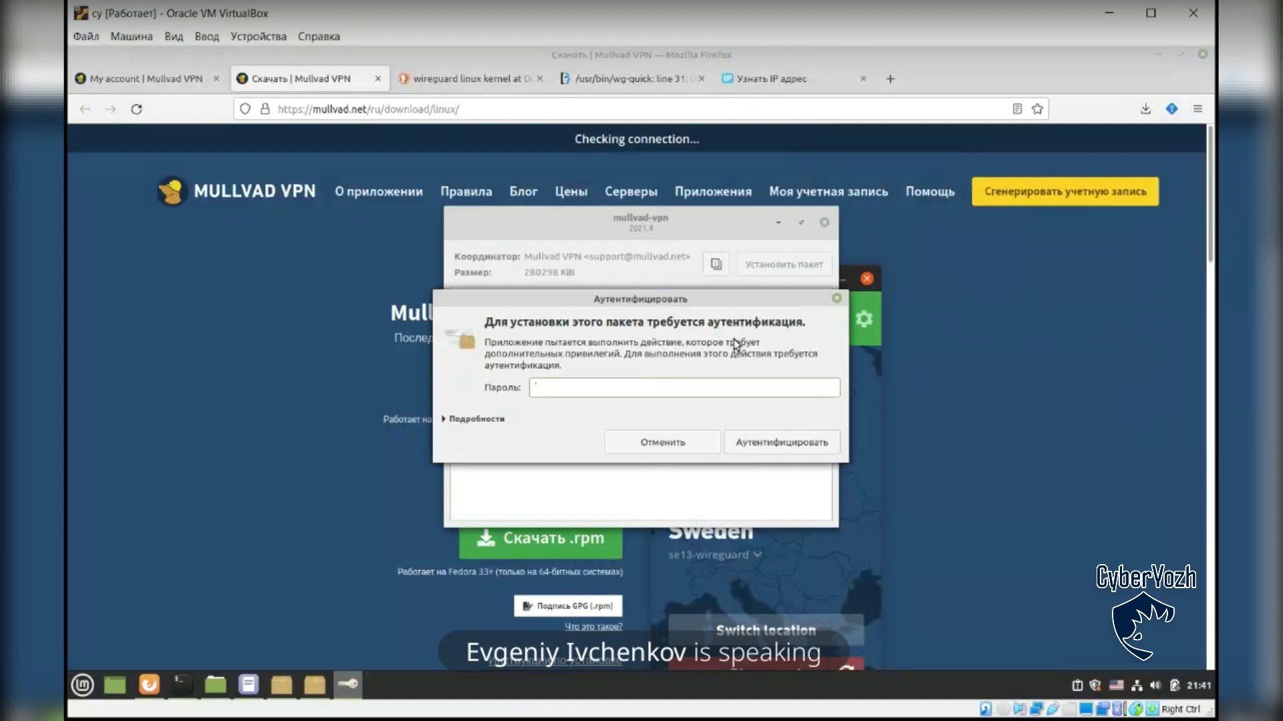
type("•••••••")
key("Return")
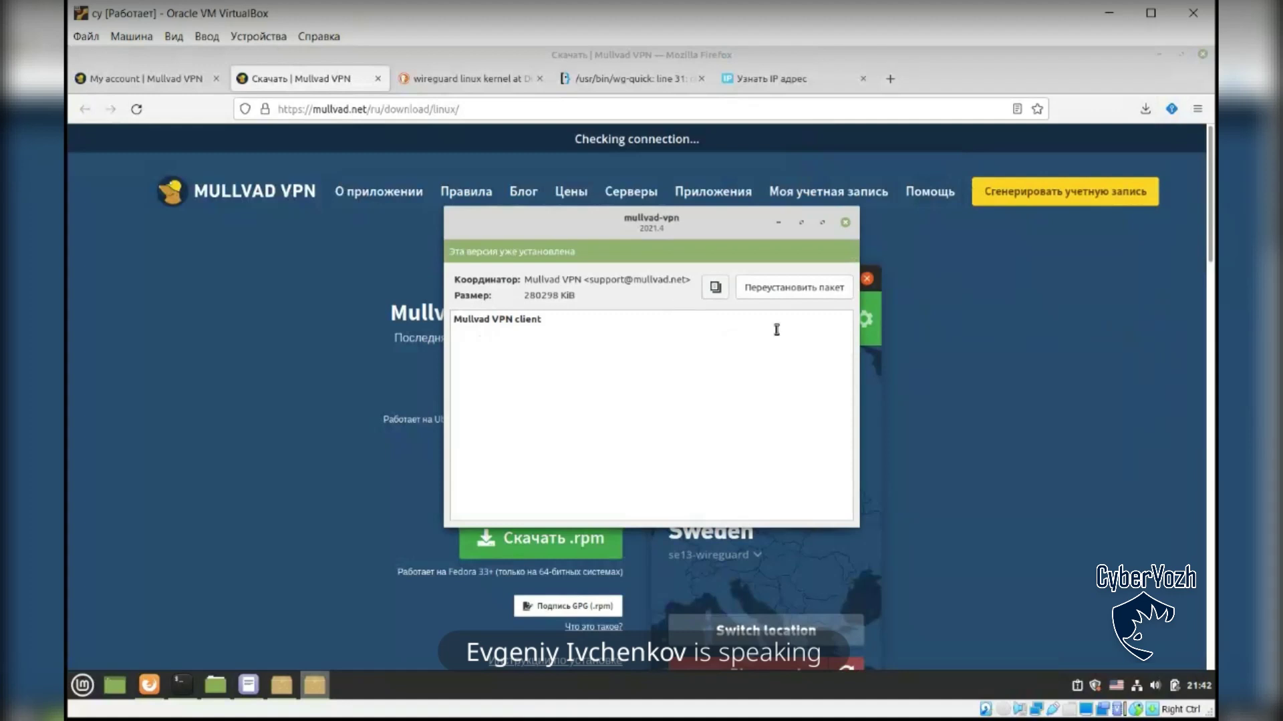
Step: Dismiss the installer notice, launch Mullvad VPN by searching 'mull' in the Mint menu, and minimize GDebi
left_click(845, 223)
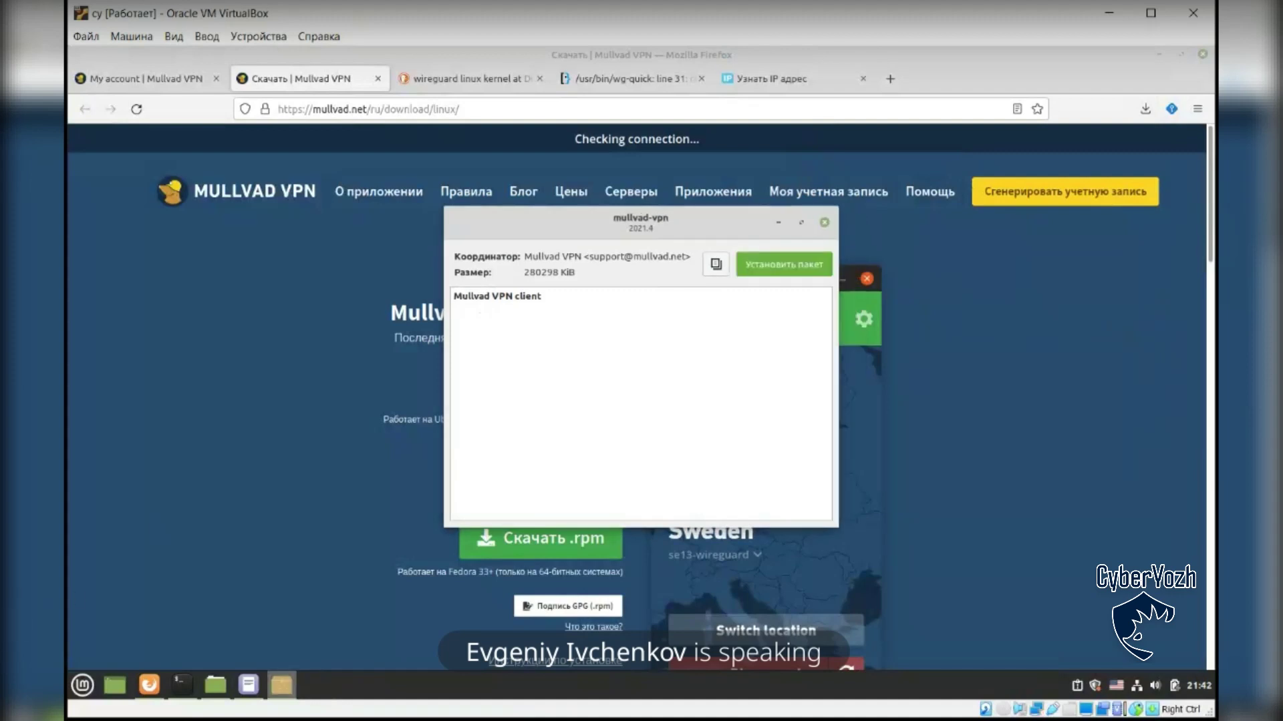
left_click(82, 685)
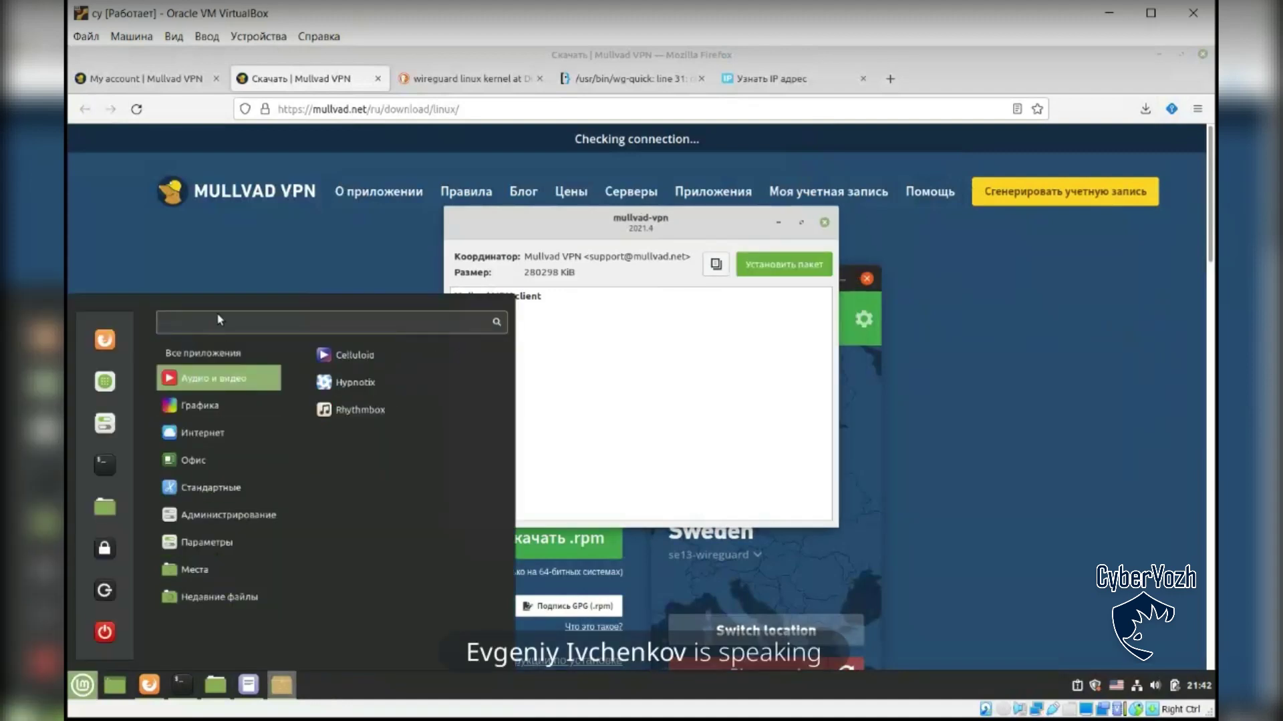
type("mull")
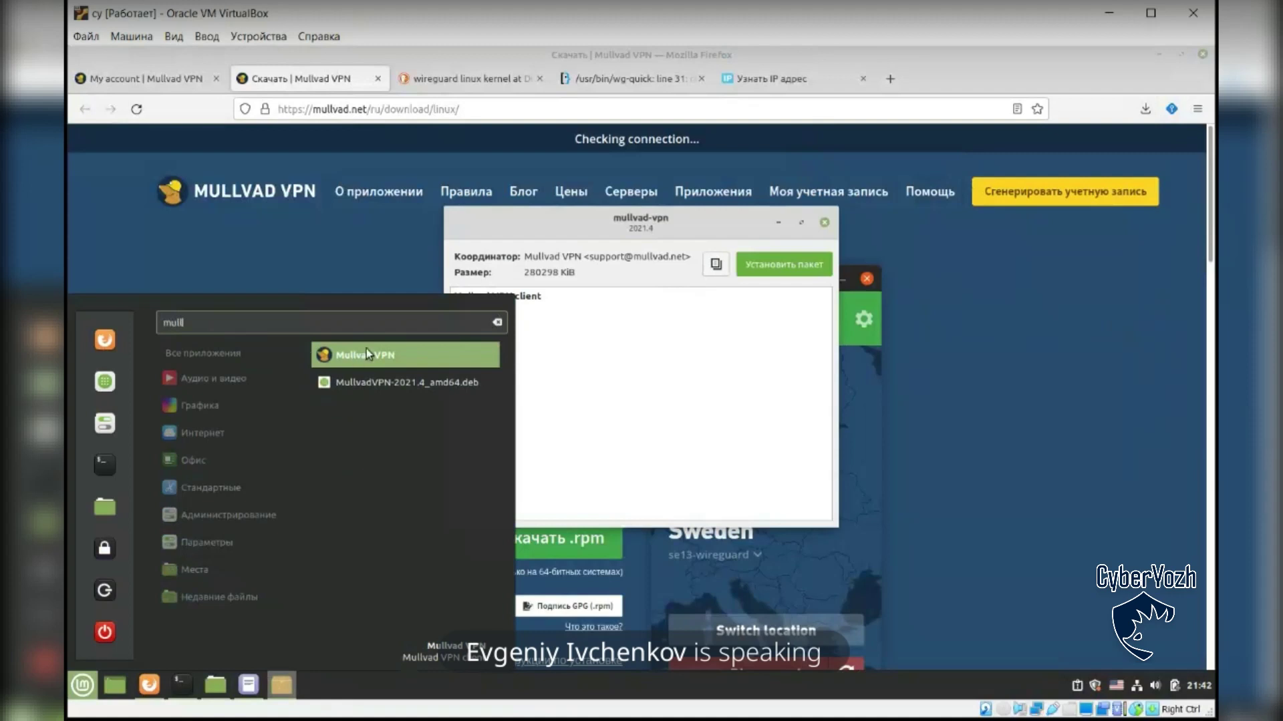
left_click(366, 347)
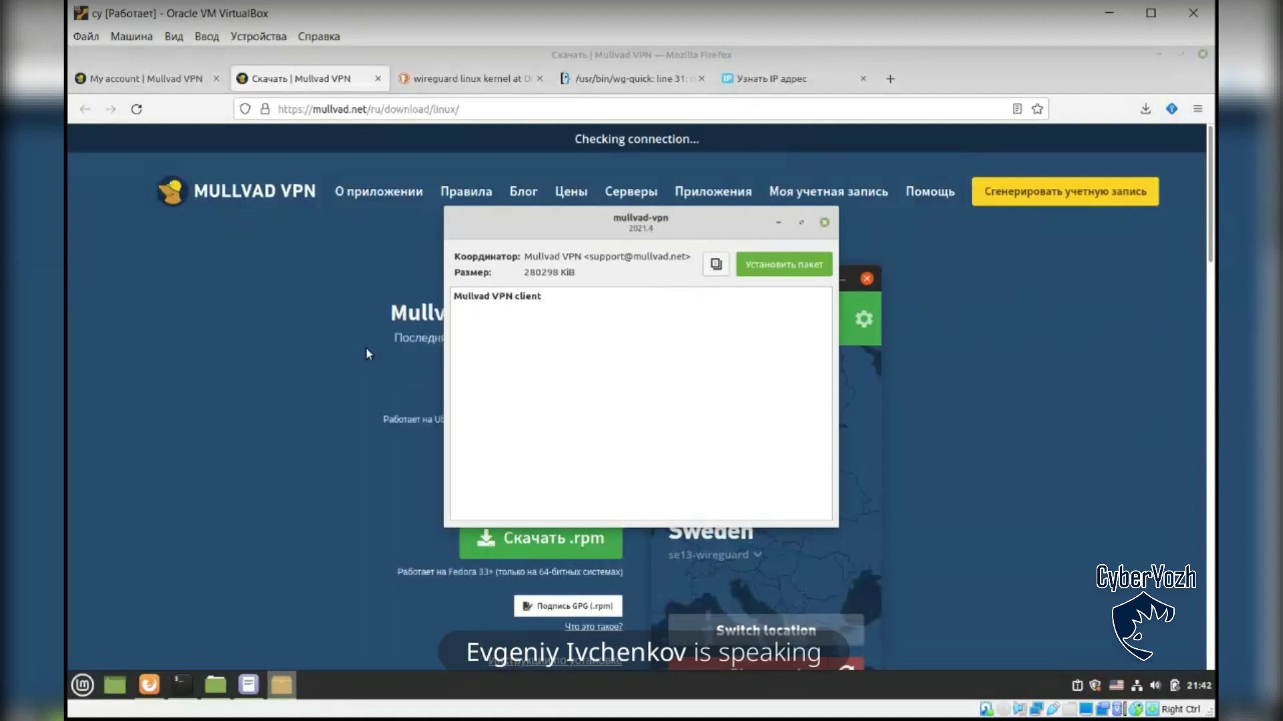
left_click(780, 222)
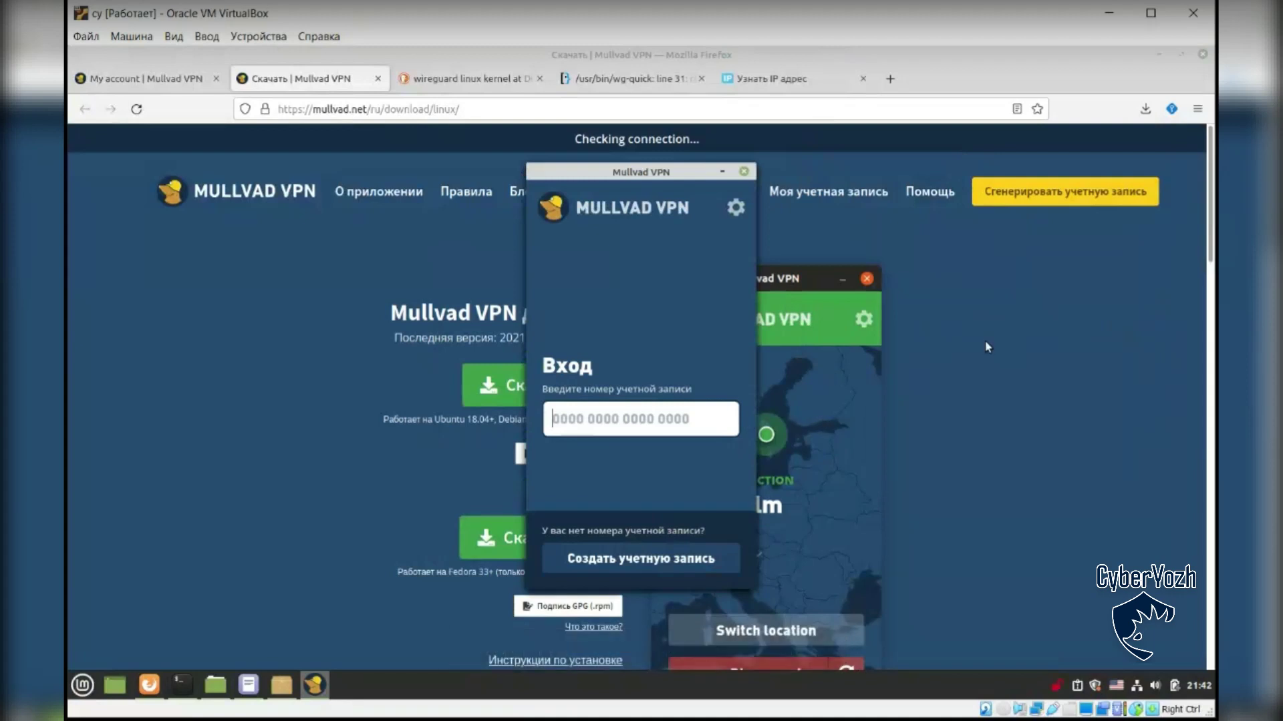
left_click(828, 192)
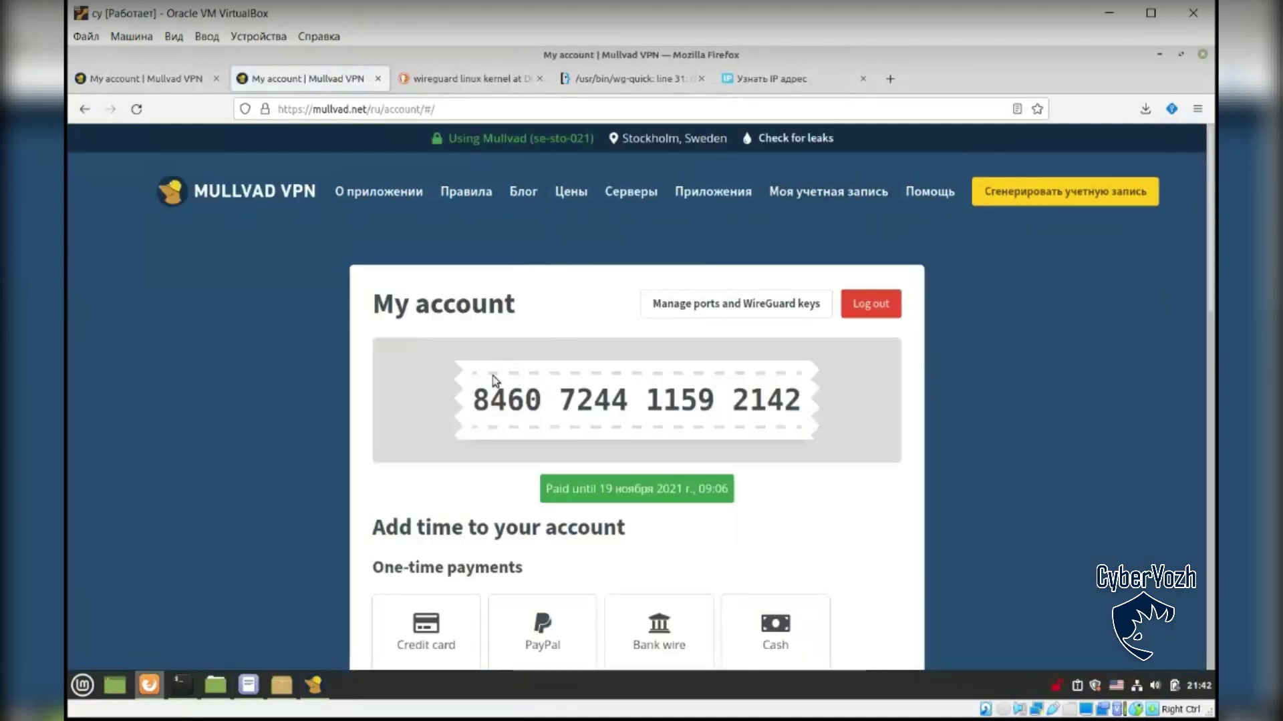
Step: Copy the account number from the Mullvad account page and paste it to log in
left_click_drag(473, 399, 795, 407)
key("ctrl+c")
left_click(314, 684)
key("ctrl+v")
left_click(720, 418)
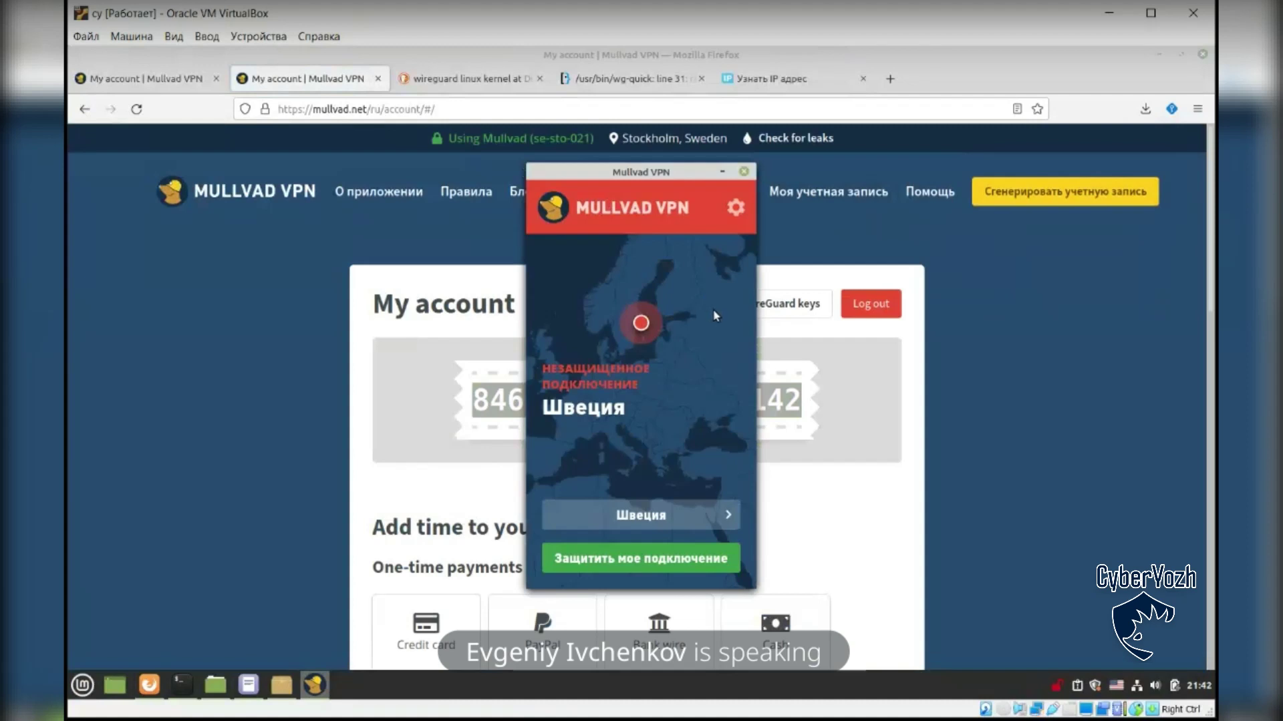
Step: Open the Параметры preferences and toggle local network sharing on, then back off
left_click(735, 208)
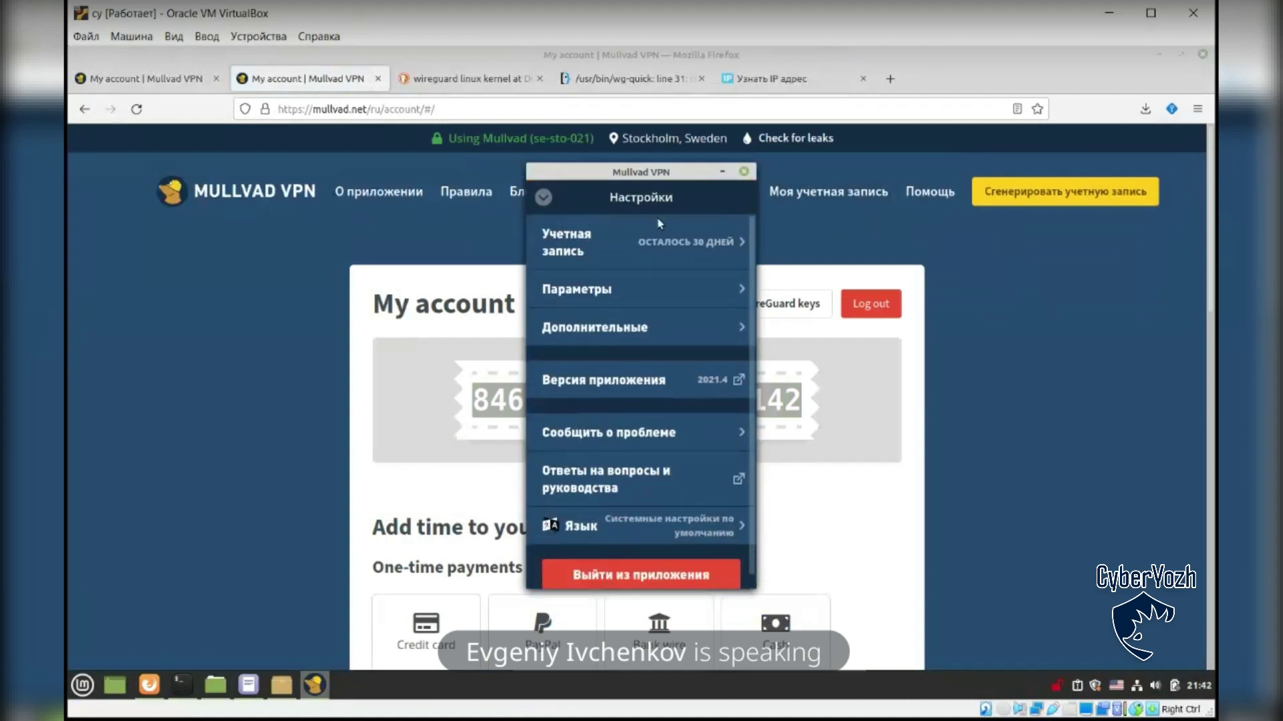
left_click(603, 290)
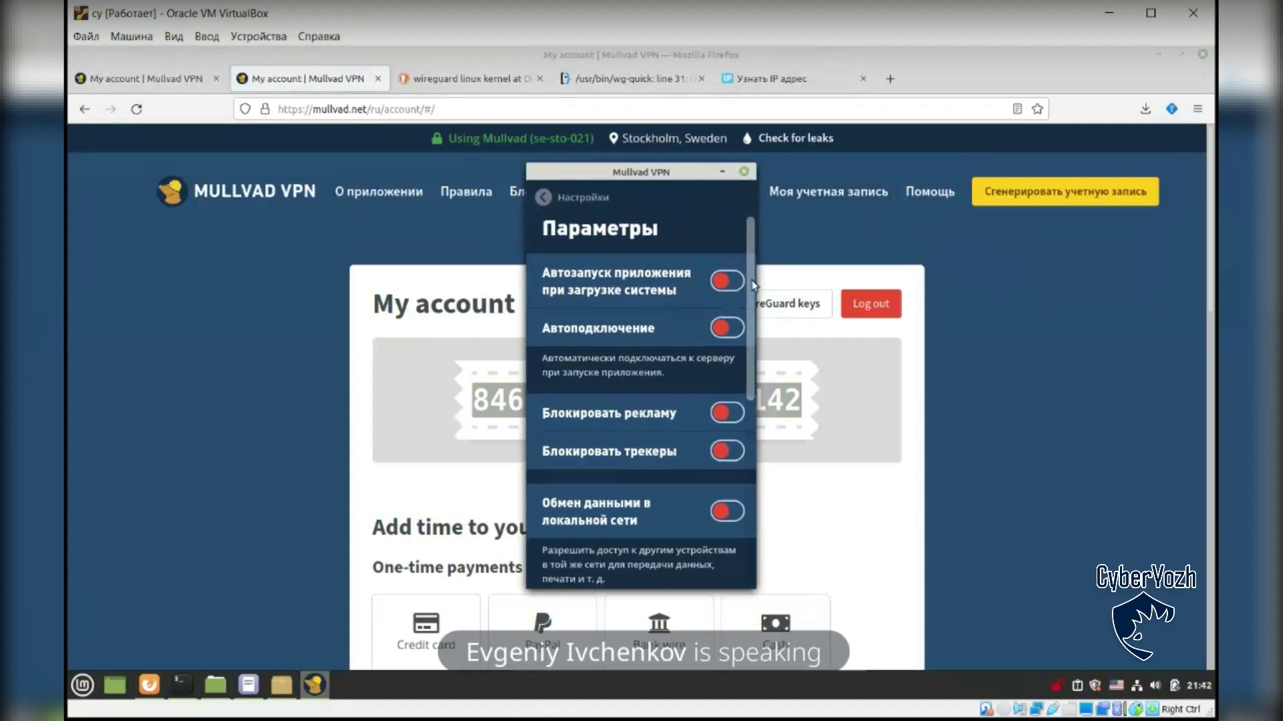
scroll(746, 279, "down", 2)
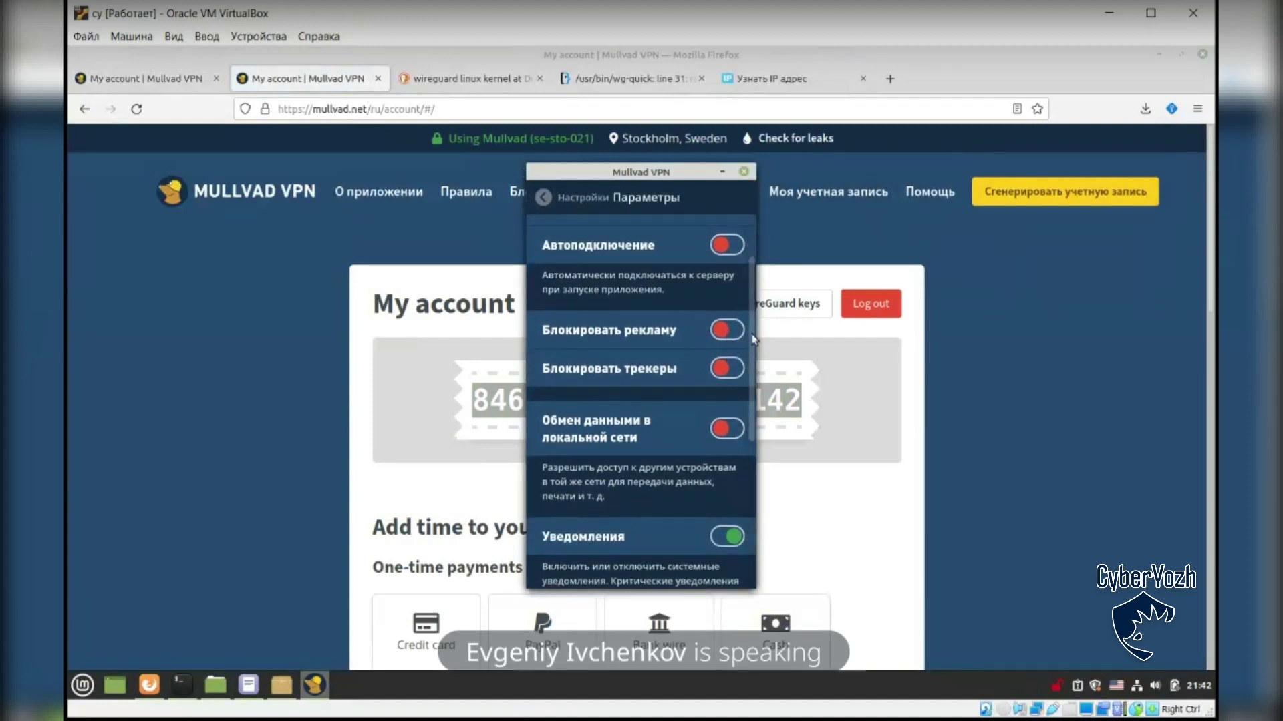
scroll(749, 362, "down", 1)
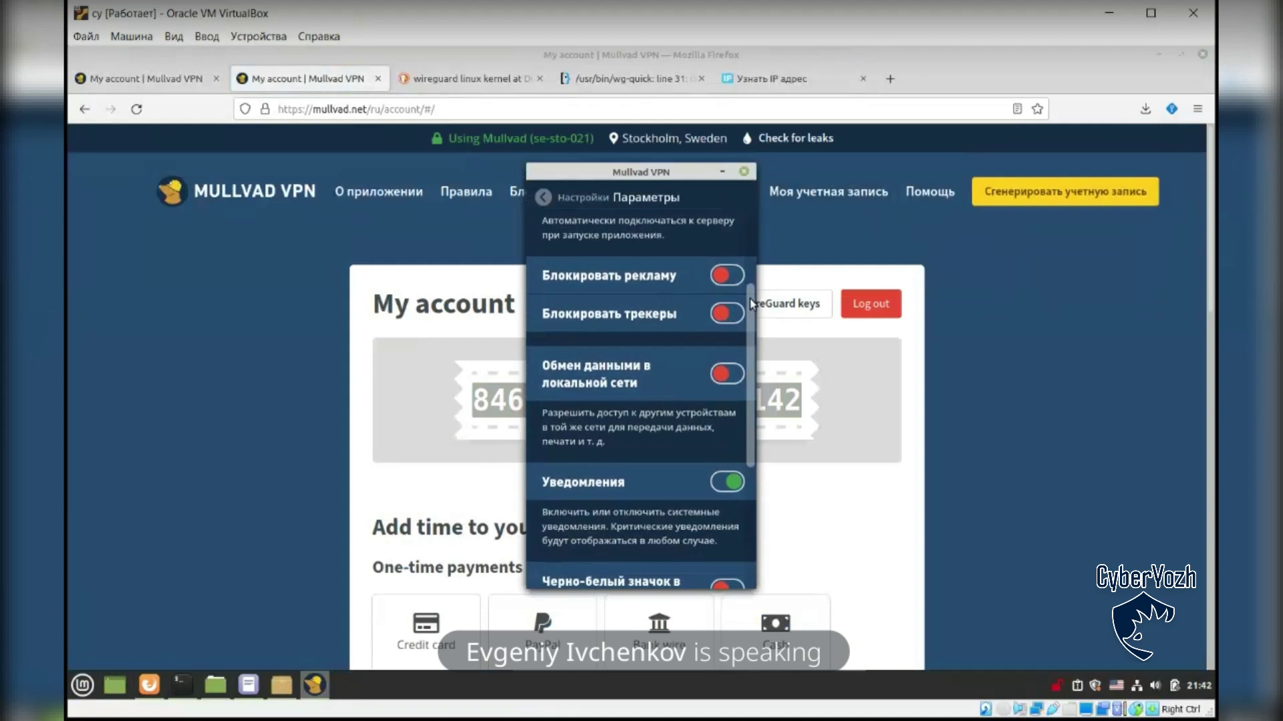
scroll(750, 314, "down", 1)
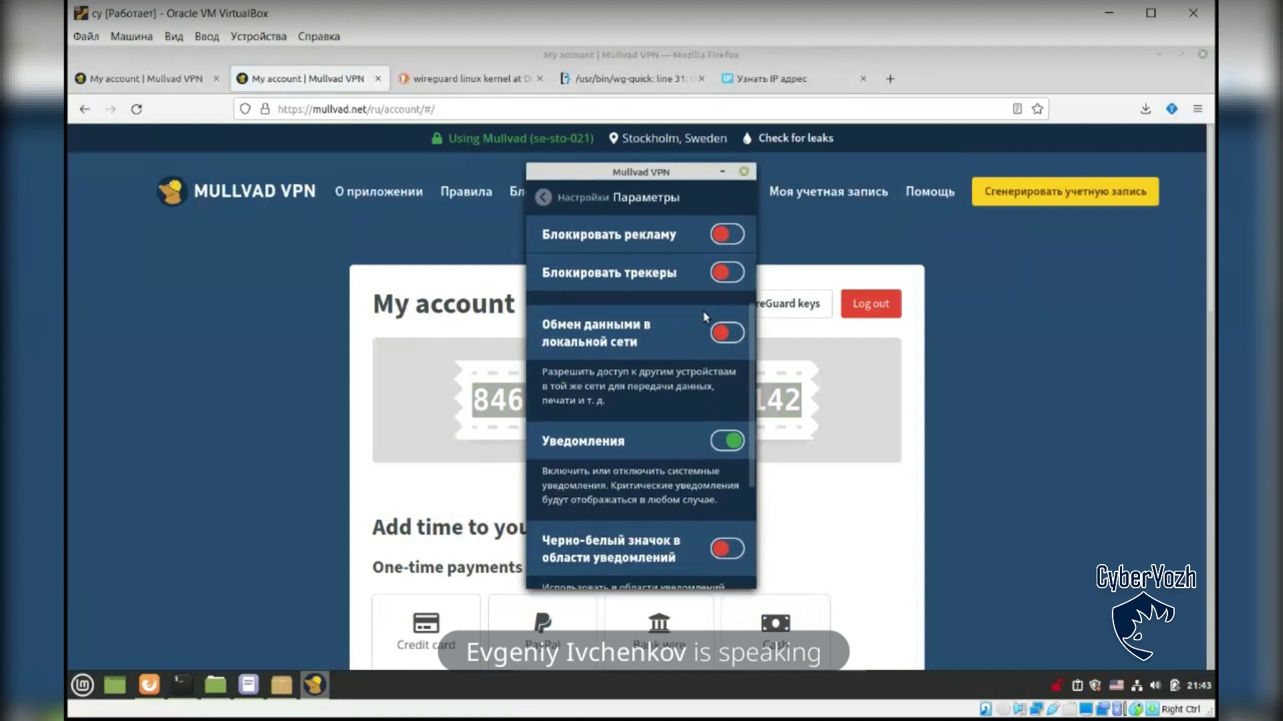
left_click(730, 334)
left_click(730, 334)
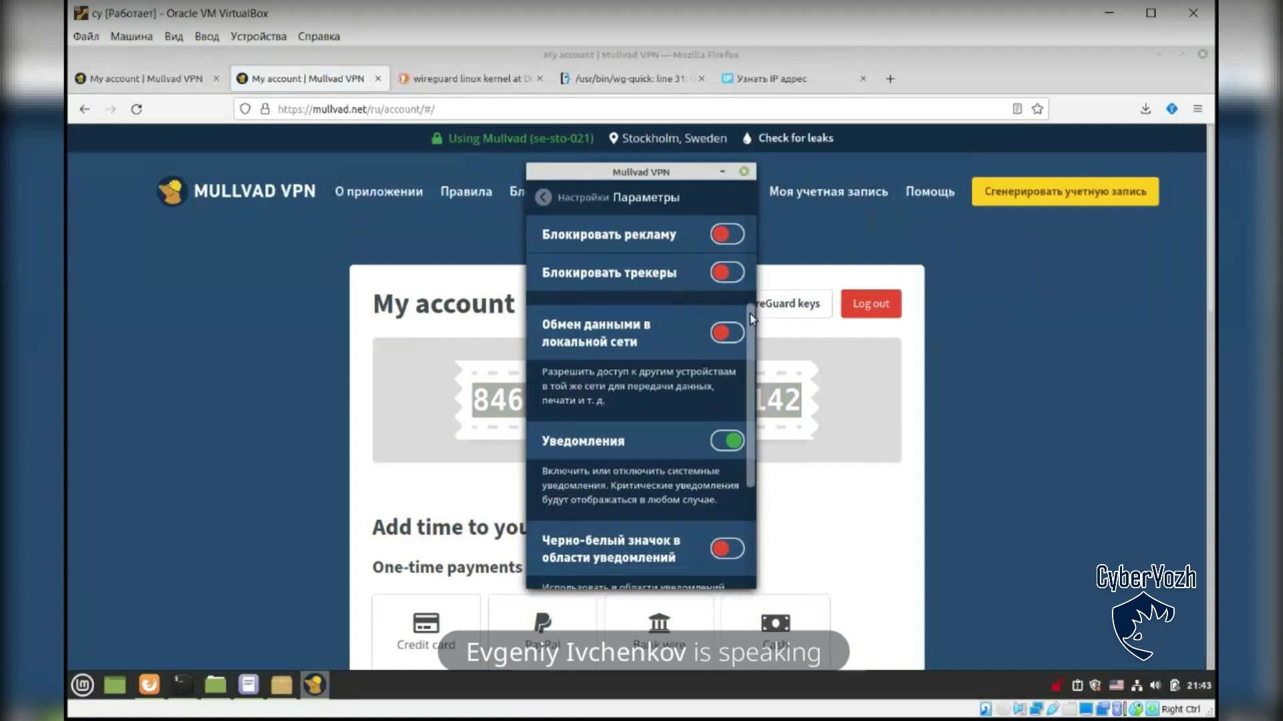
left_click_drag(751, 315, 552, 226)
Step: Open the Дополнительные advanced settings and scroll down to the Режим моста section
left_click(575, 197)
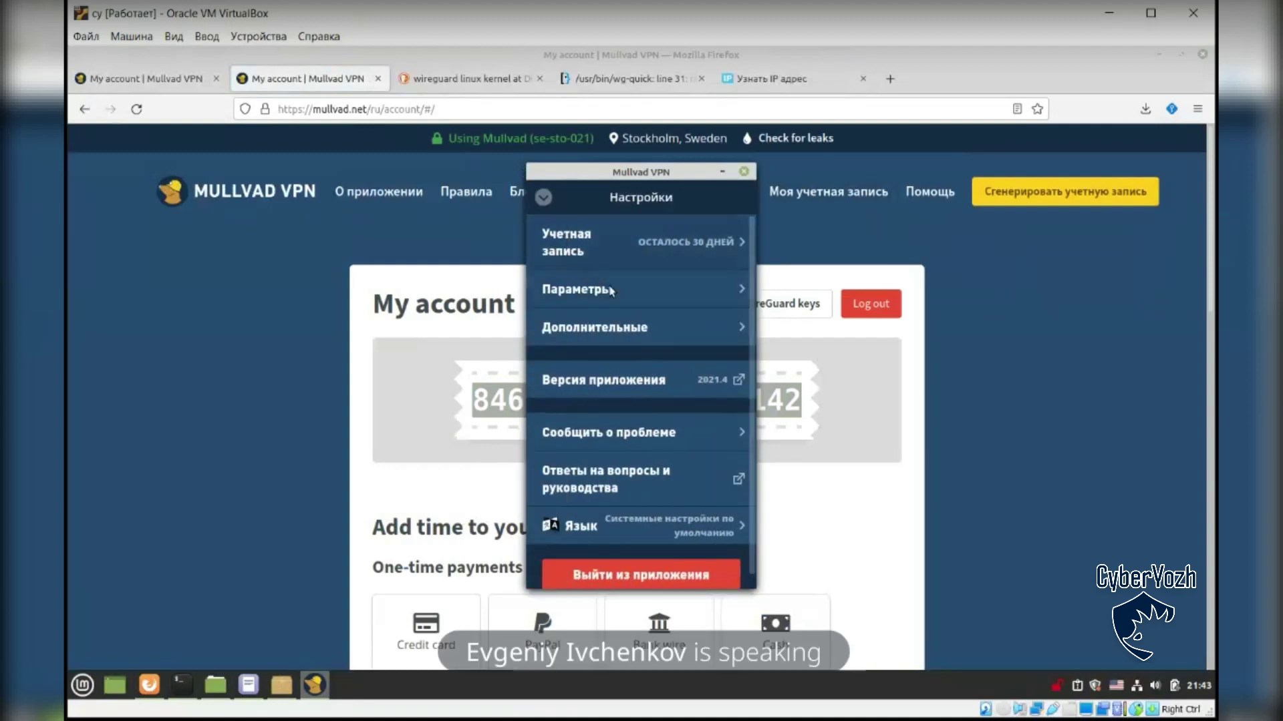
left_click(680, 318)
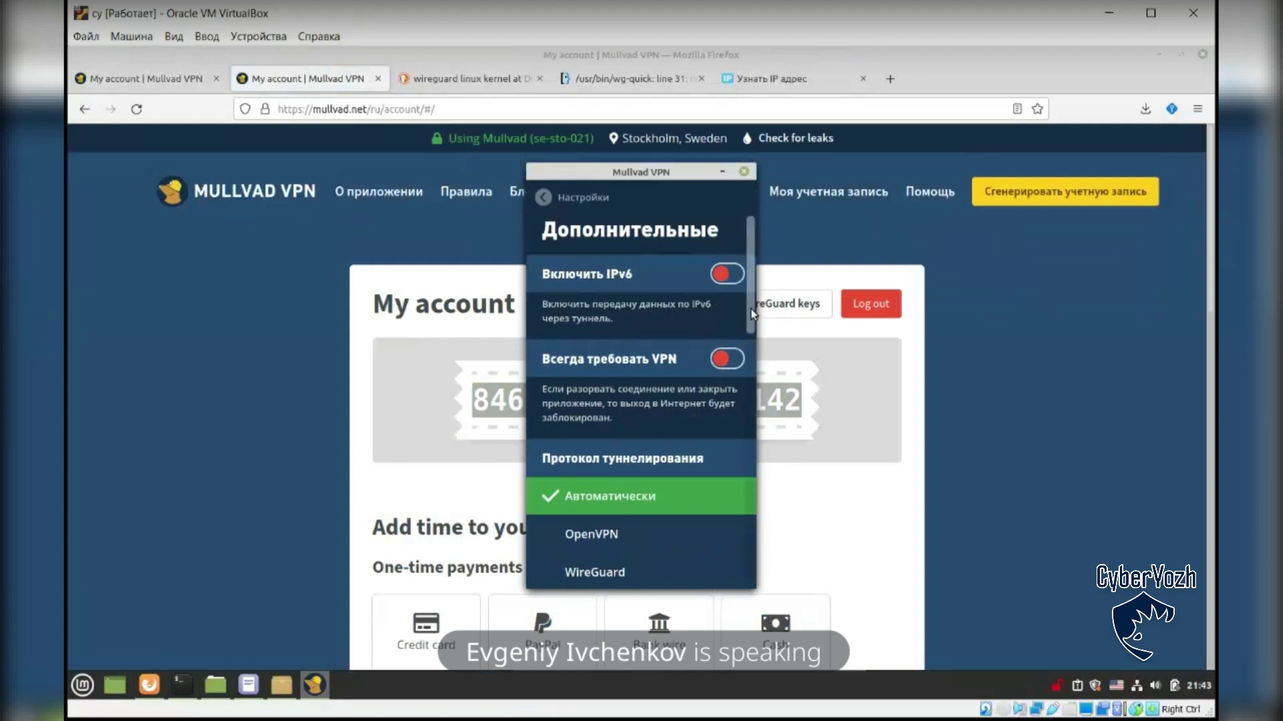
scroll(751, 309, "down", 1)
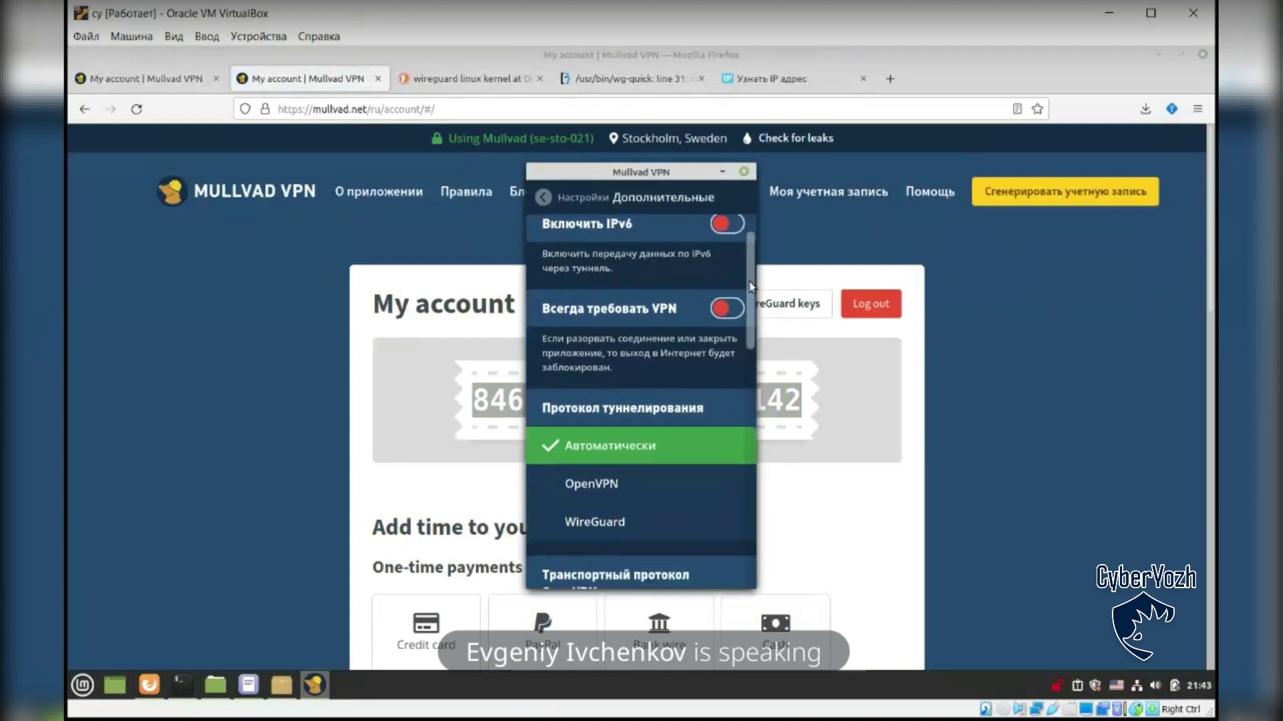
scroll(752, 320, "down", 2)
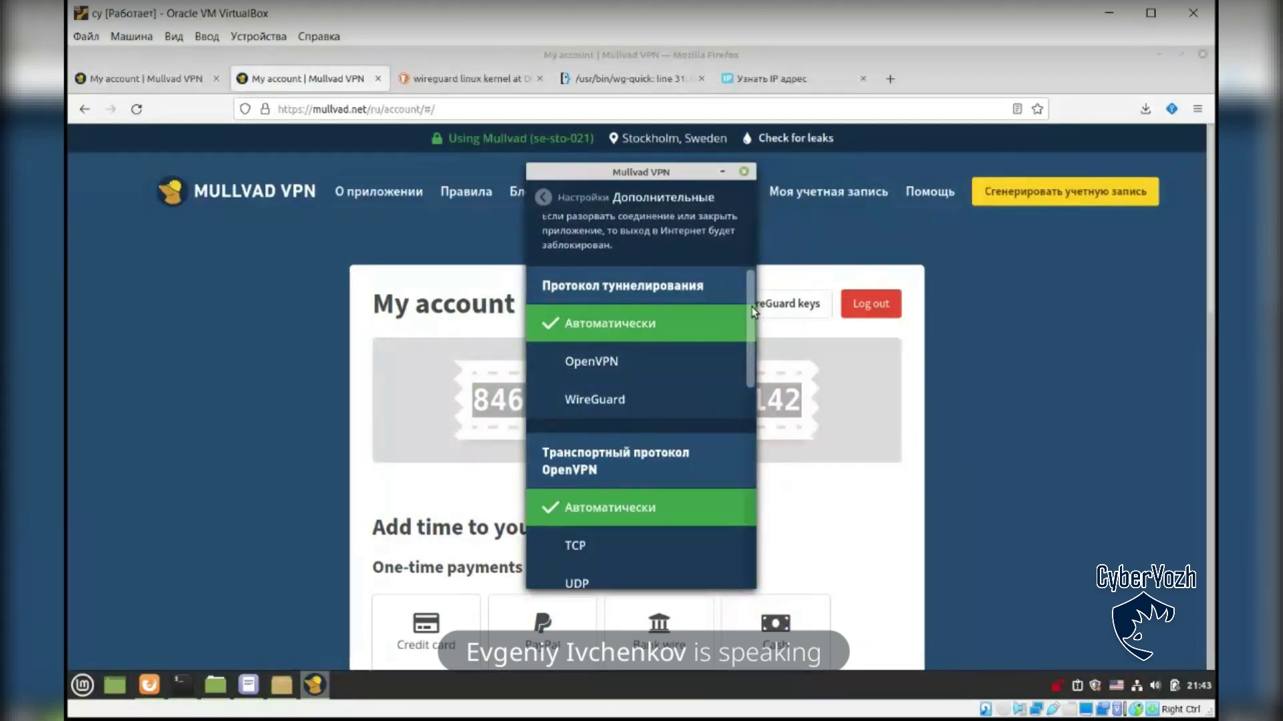
scroll(753, 312, "down", 1)
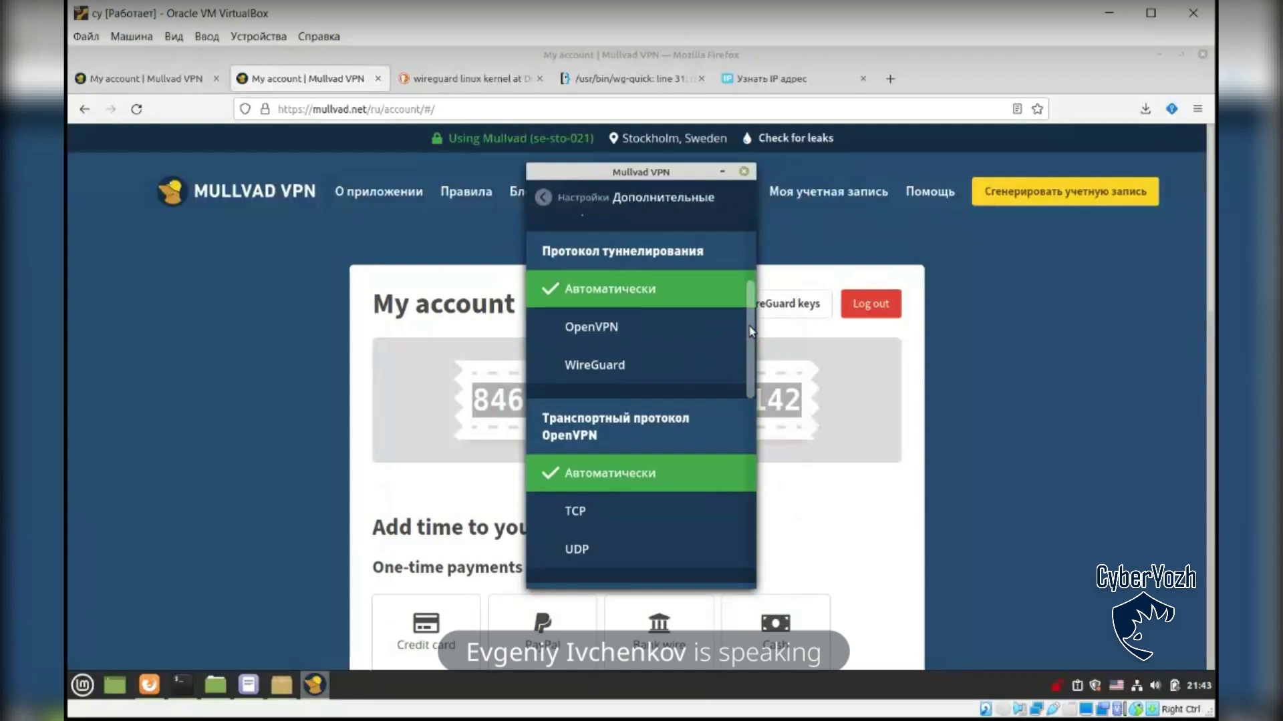
left_click_drag(751, 332, 749, 404)
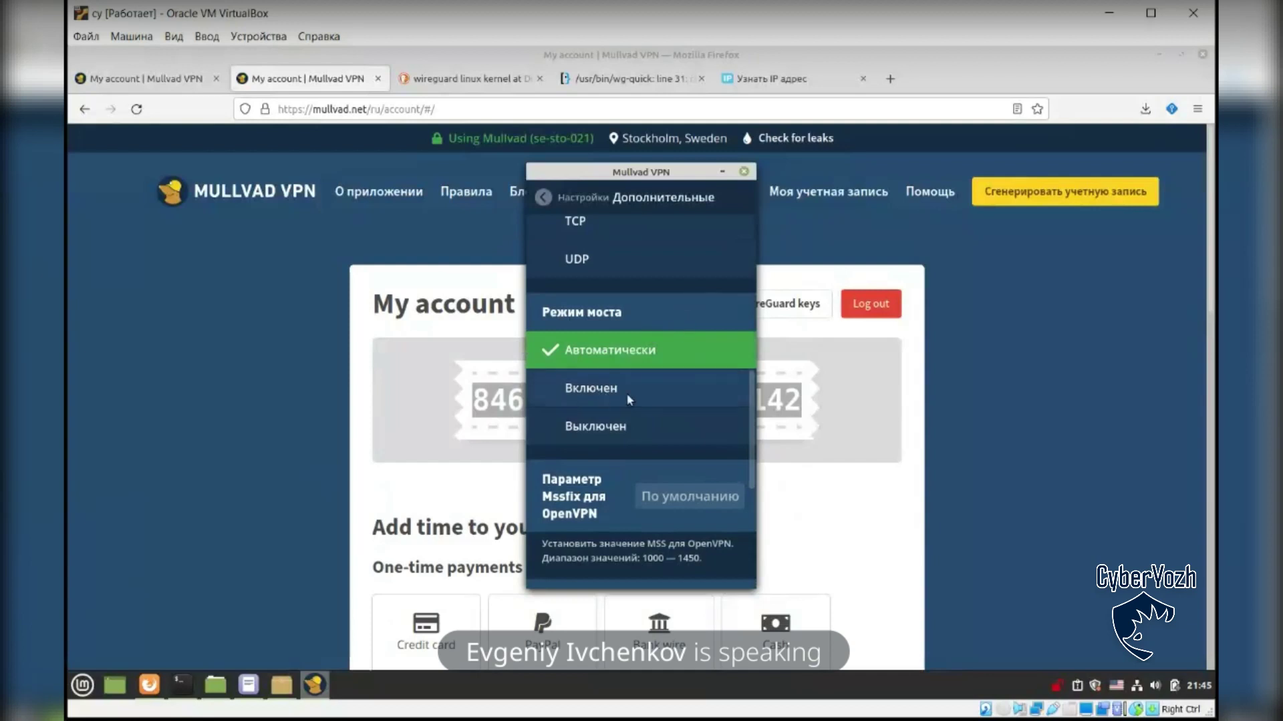
Step: Switch Режим моста bridge mode from Автоматически to Включен
mouse_move(750, 416)
left_mouse_down()
mouse_move(754, 500)
mouse_move(748, 406)
left_mouse_up()
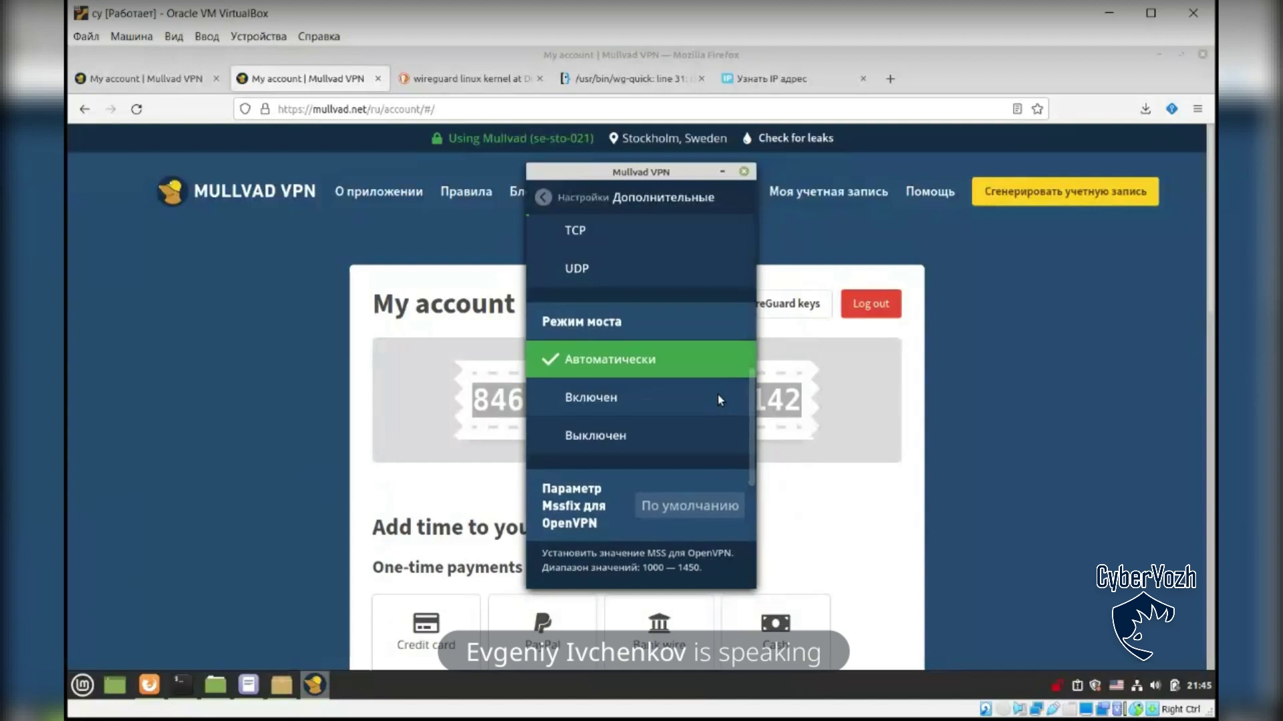
left_click(719, 400)
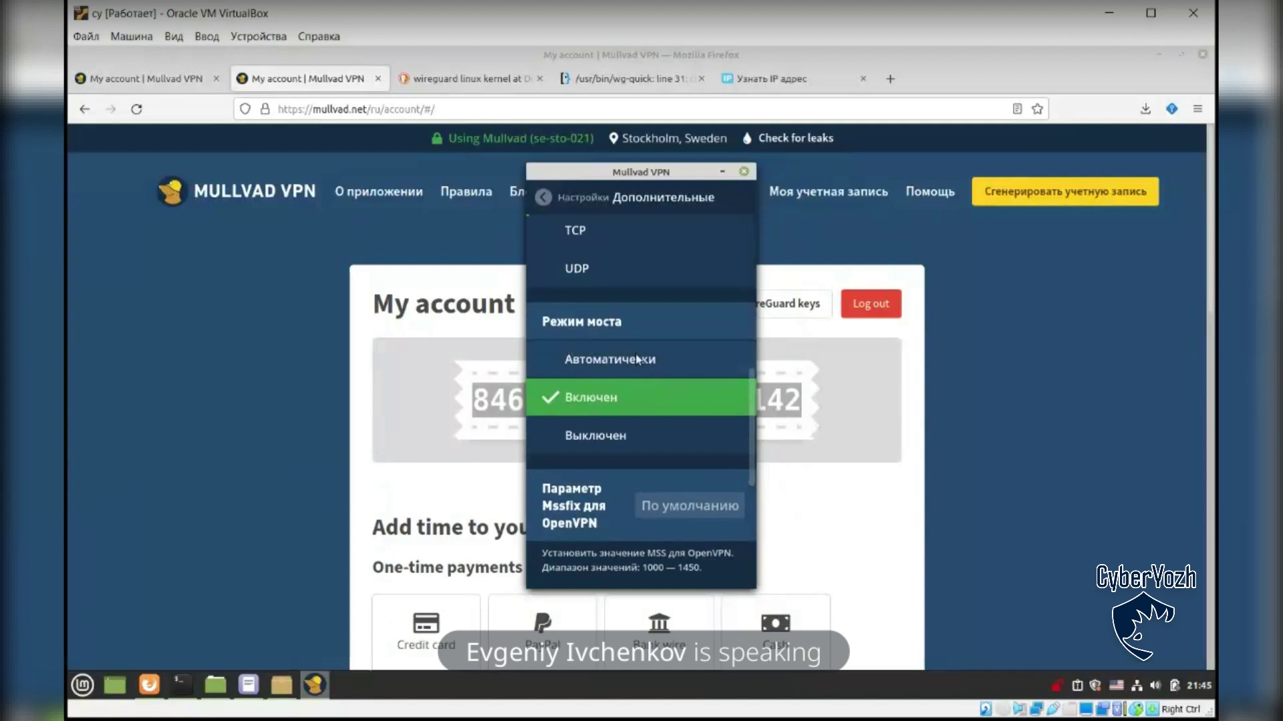
left_click_drag(751, 421, 752, 441)
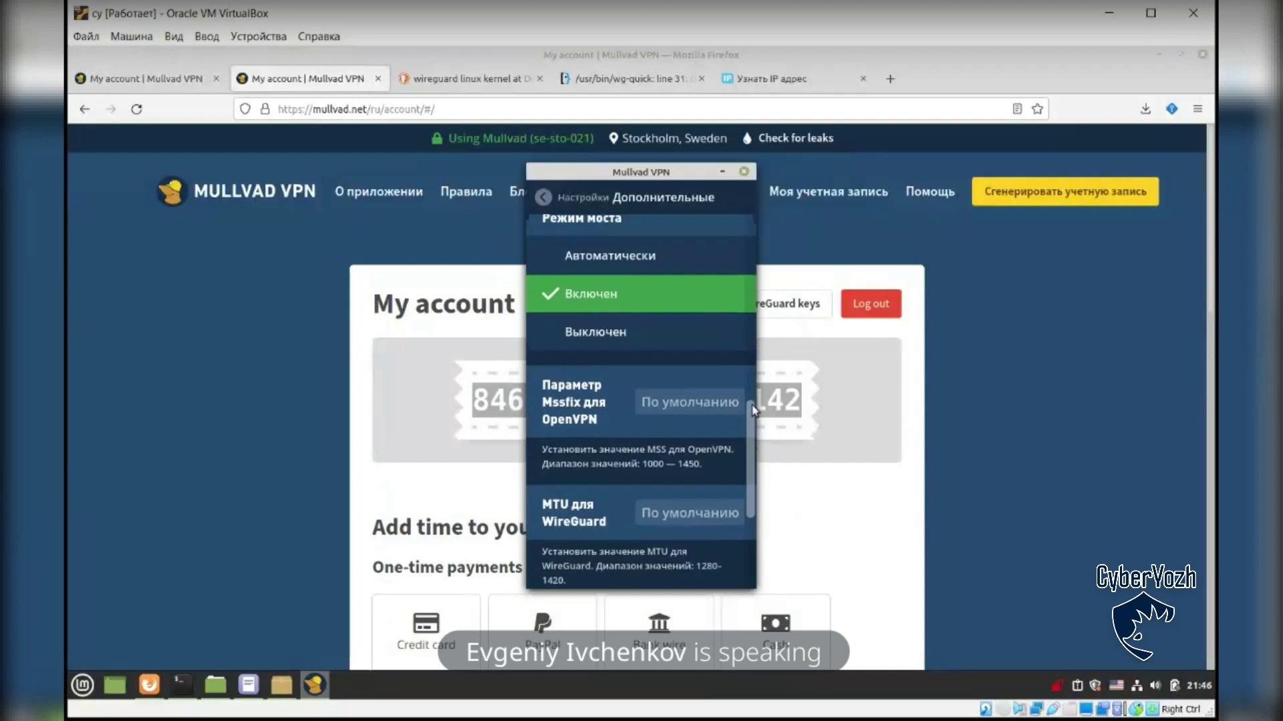
scroll(753, 408, "up", 10)
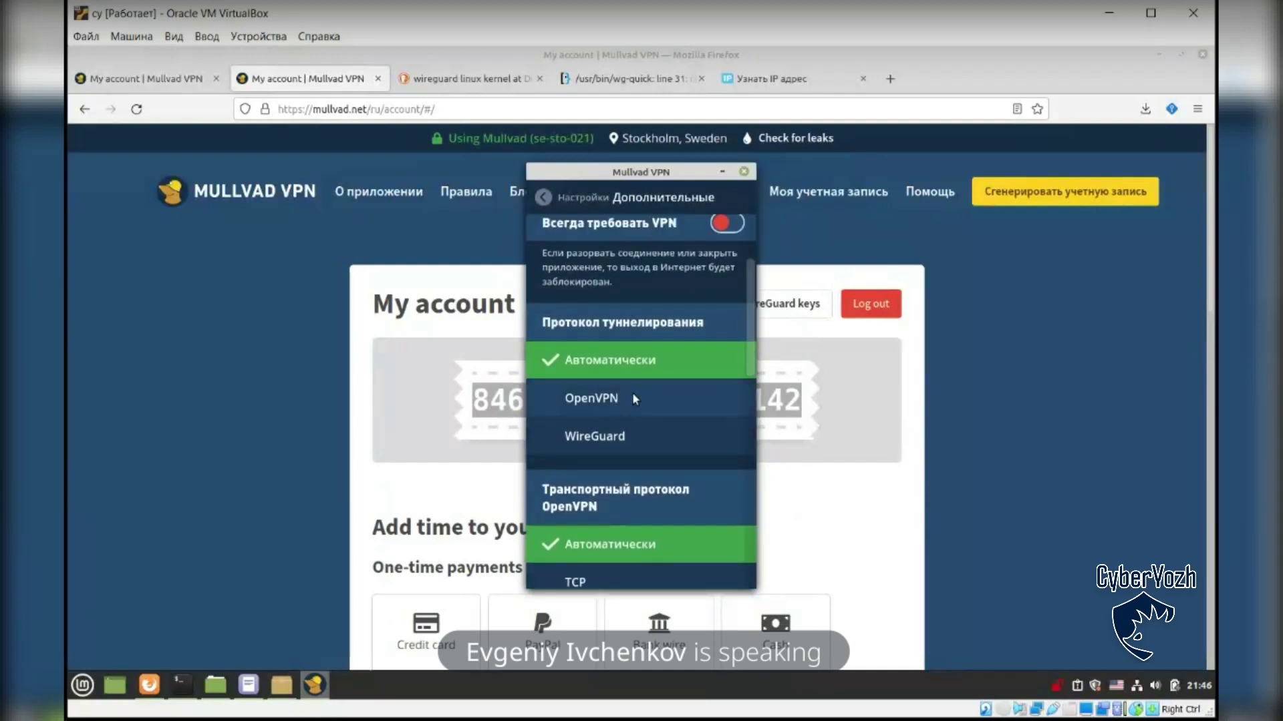
scroll(741, 441, "down", 6)
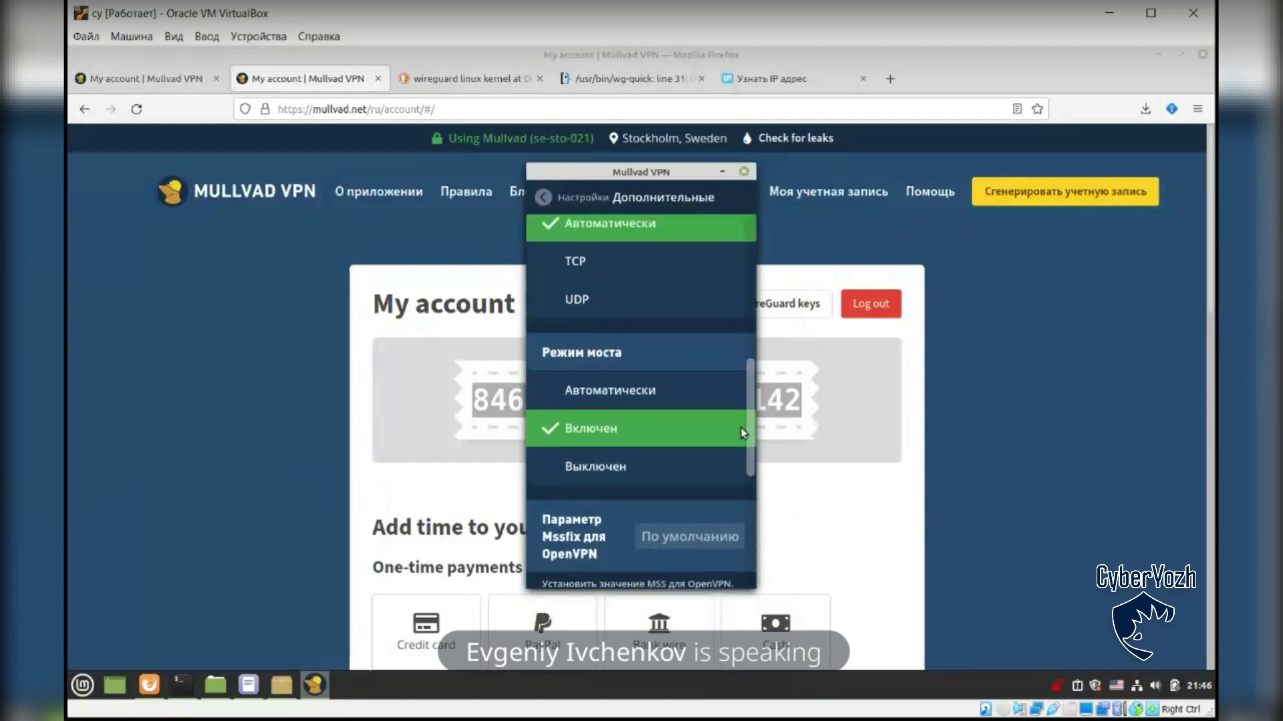
scroll(740, 427, "up", 5)
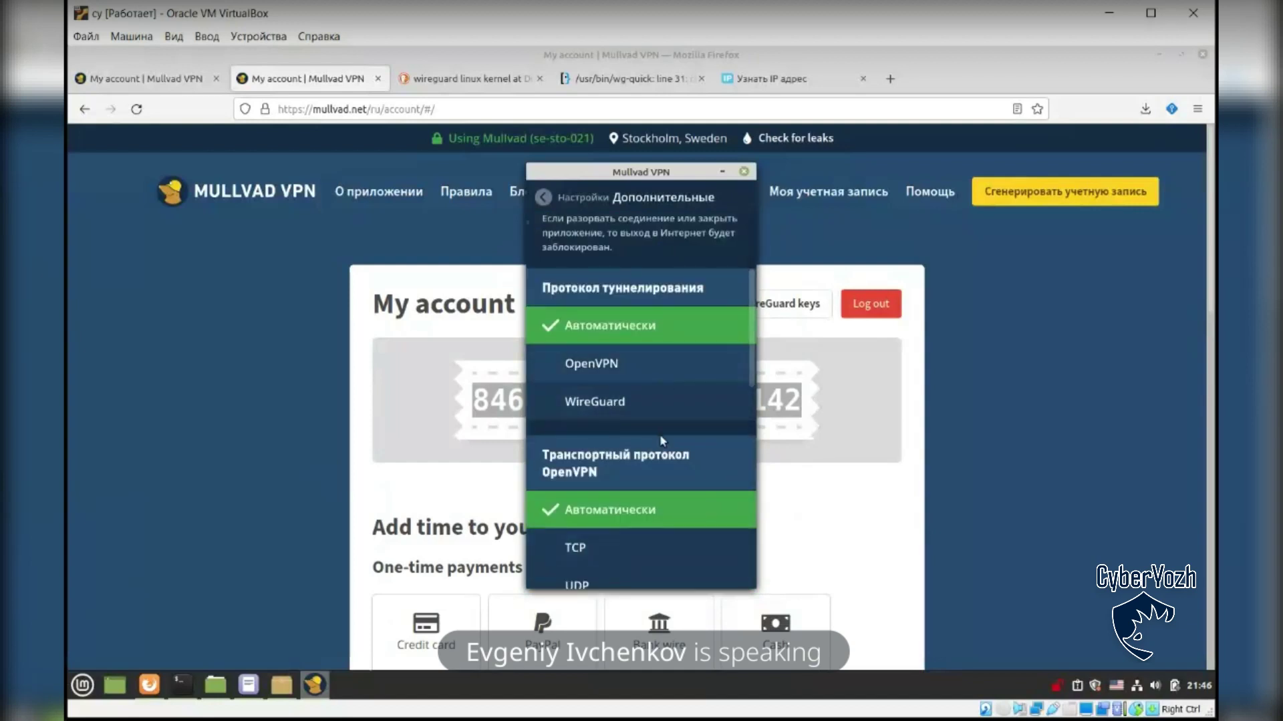
scroll(752, 301, "up", 3)
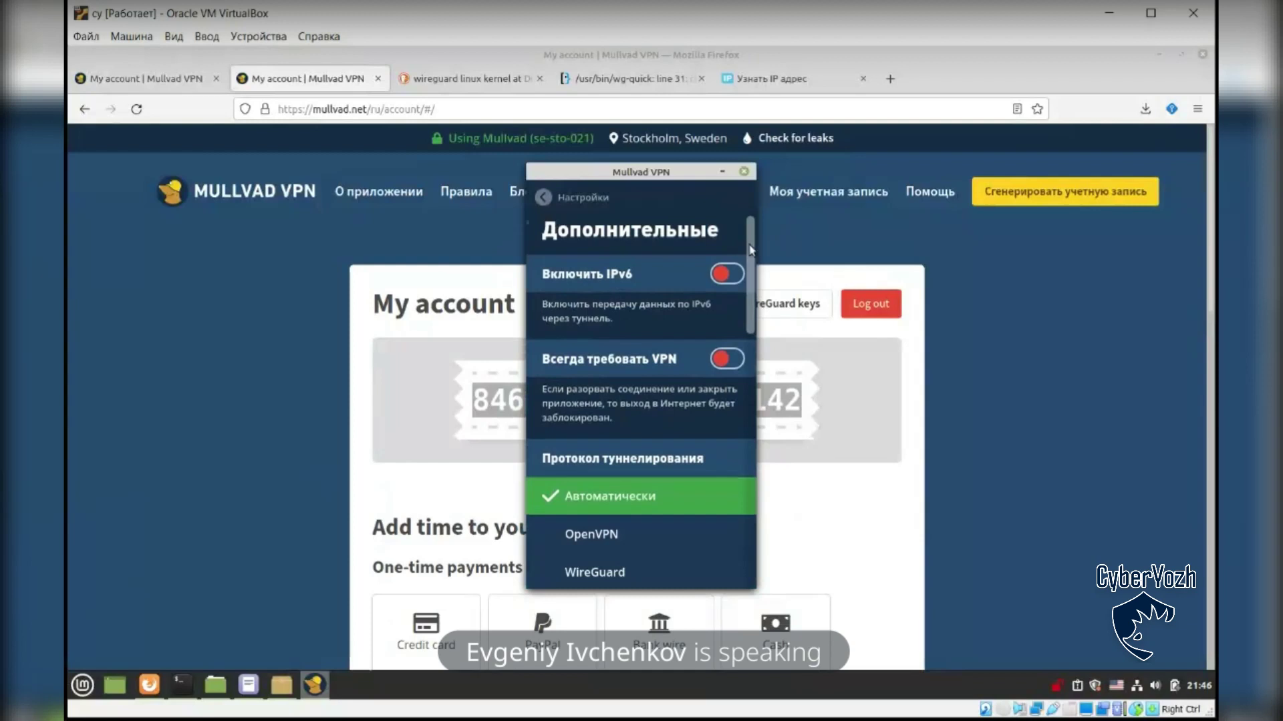
left_click_drag(751, 229, 757, 480)
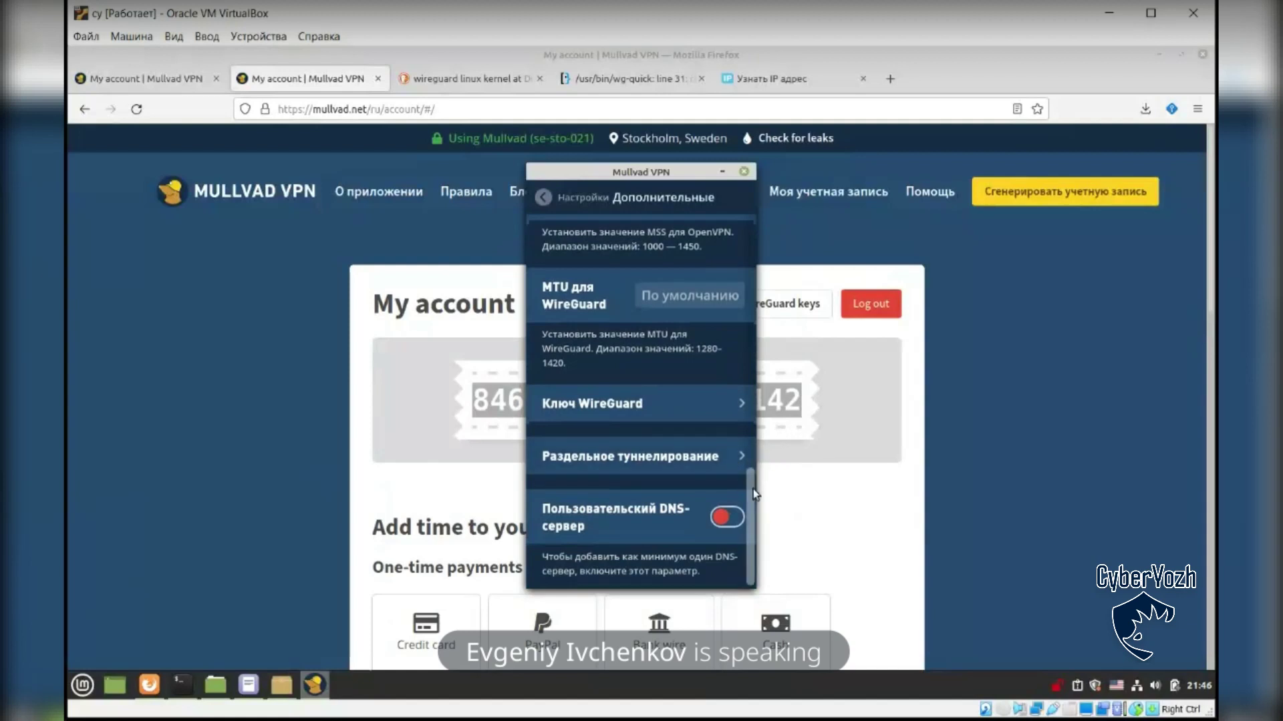
scroll(758, 500, "up", 10)
scroll(759, 511, "down", 10)
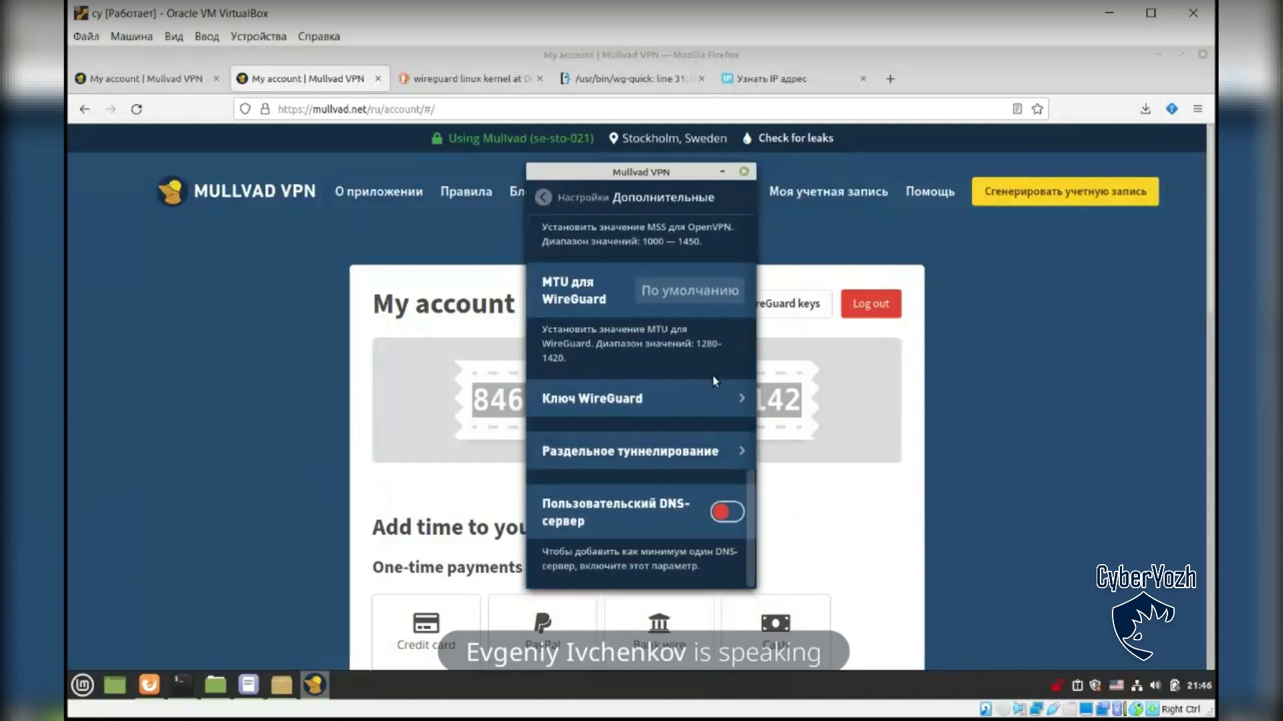
Step: Open the WireGuard key details, then view the keys on the Manage ports and WireGuard keys page
left_click(651, 394)
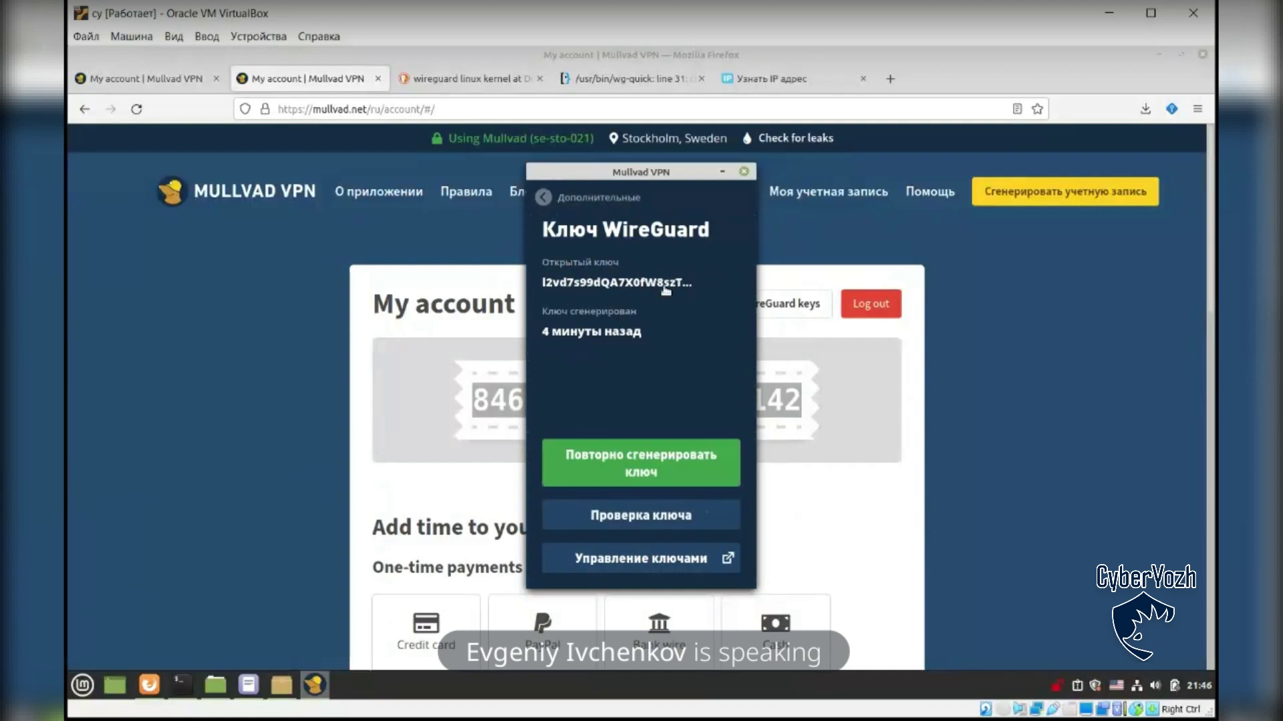
left_click(890, 502)
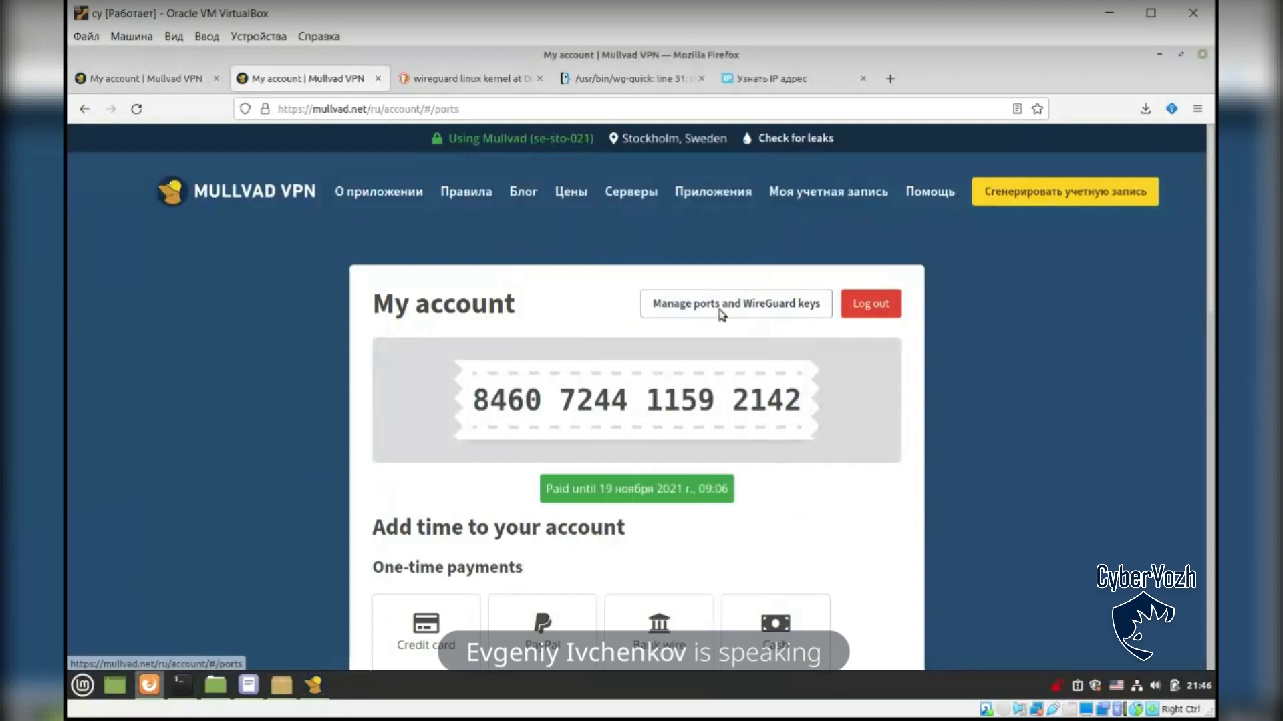
left_click(725, 313)
scroll(641, 438, "down", 3)
left_click_drag(411, 342, 551, 342)
left_click(255, 620)
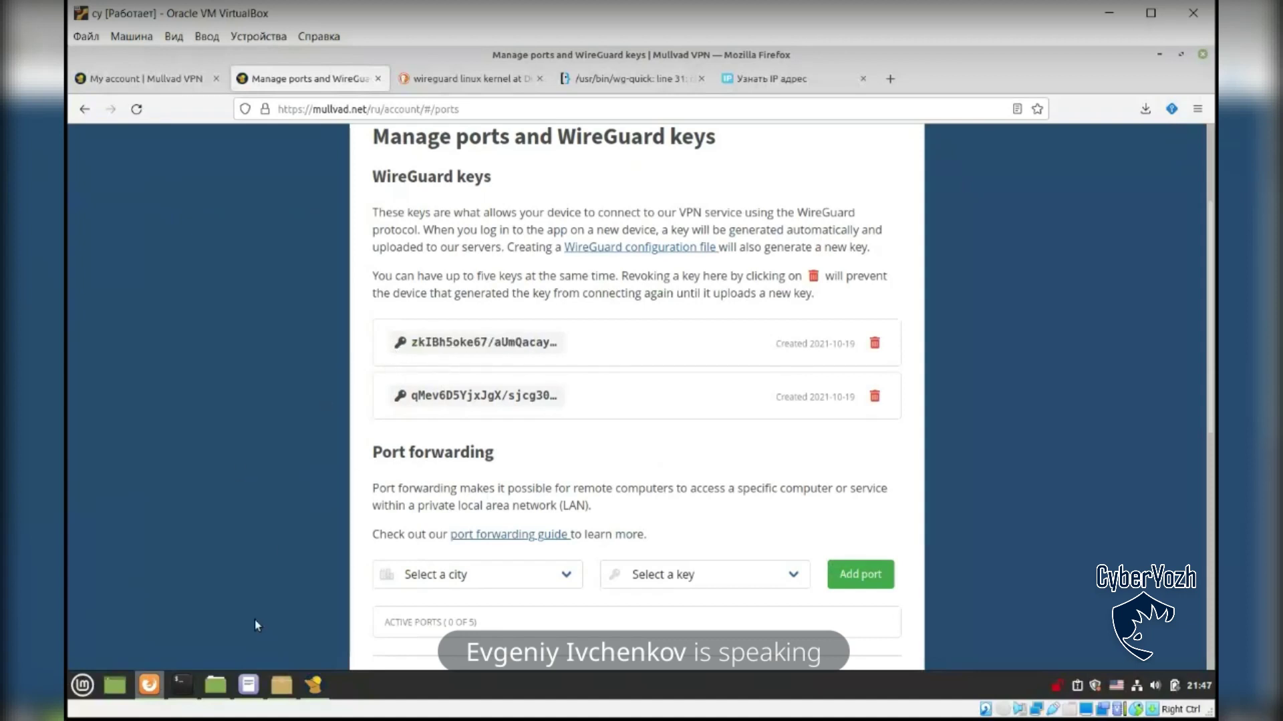
Step: Compare the keys, then copy the app's public WireGuard key to the clipboard
left_click(324, 683)
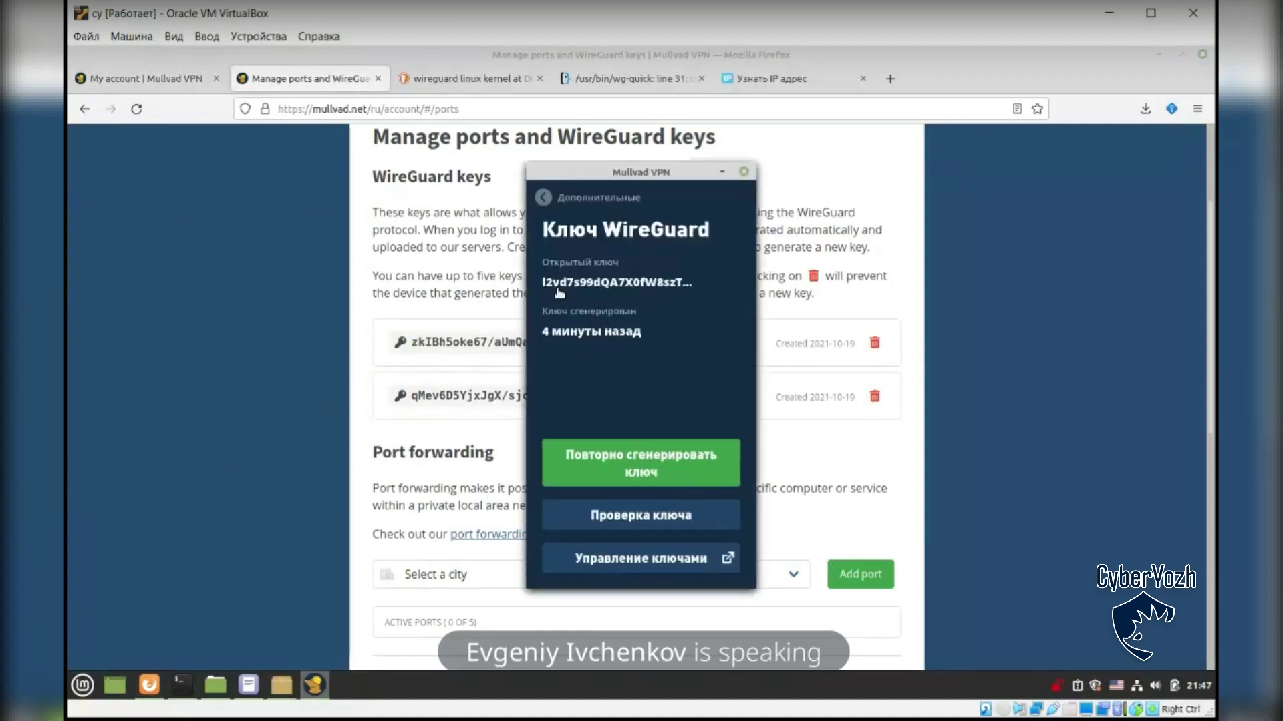
left_click(487, 280)
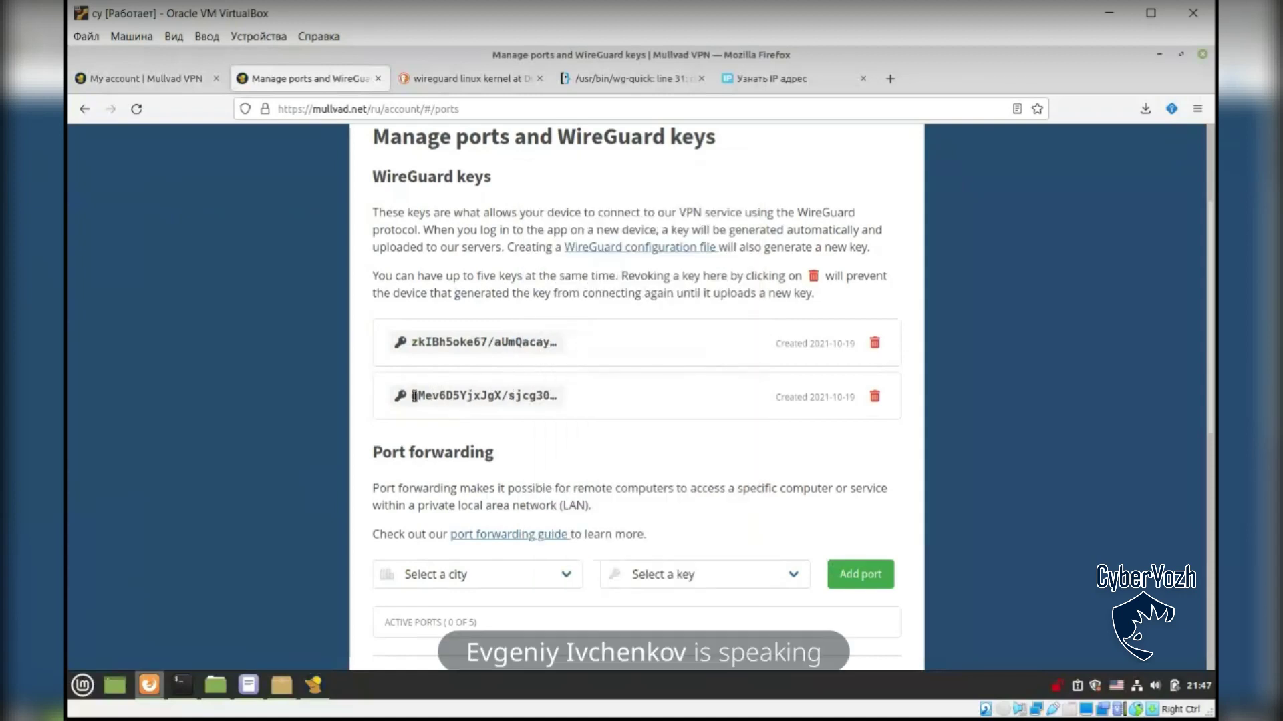
left_click(314, 685)
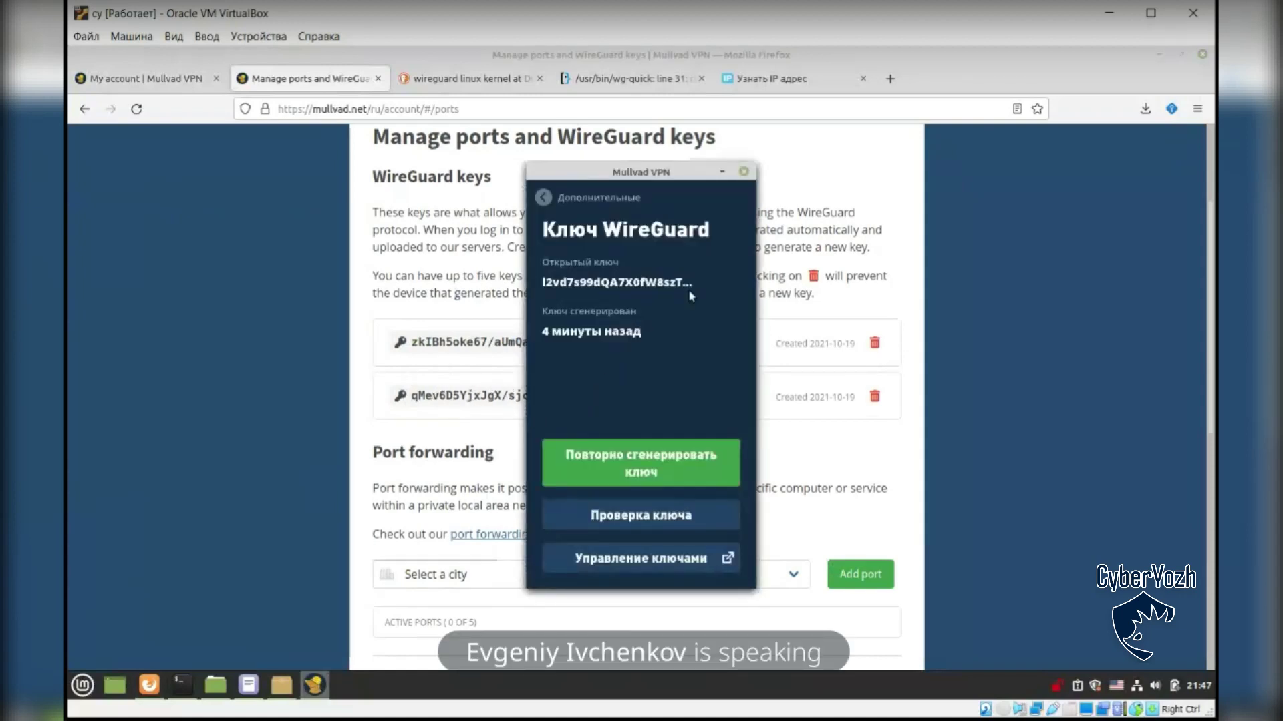
left_click(611, 283)
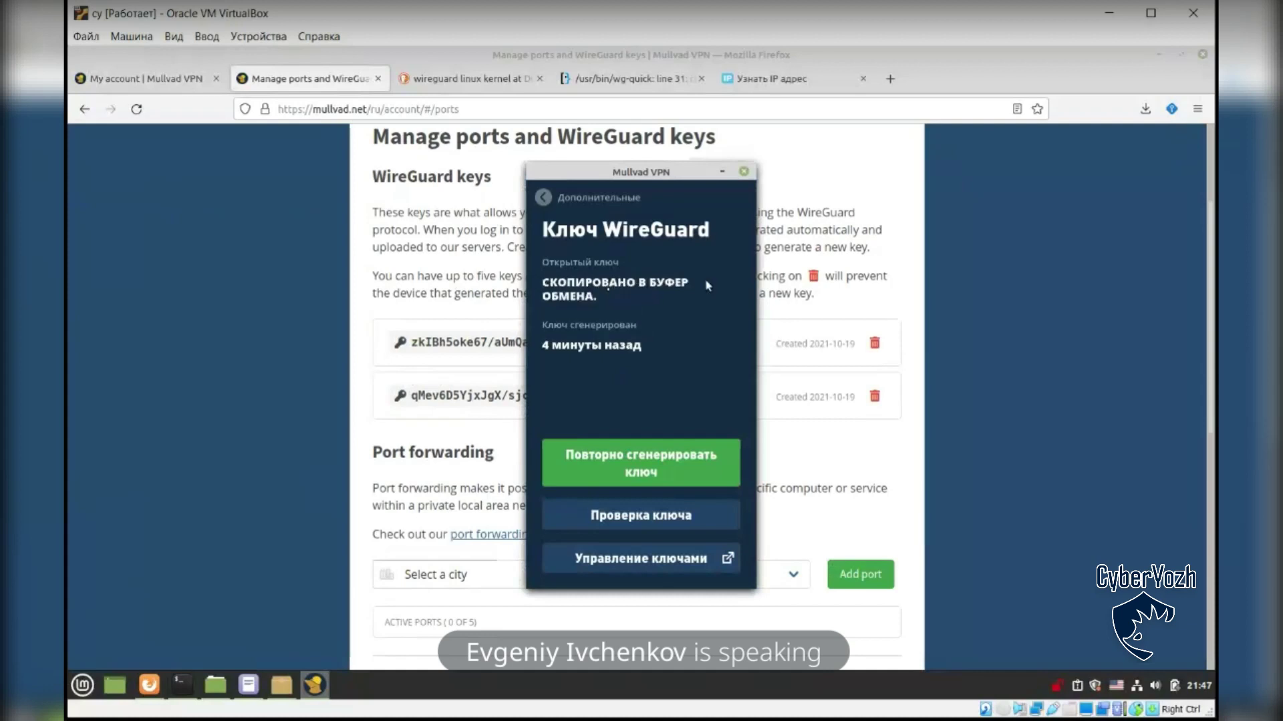
left_click(543, 197)
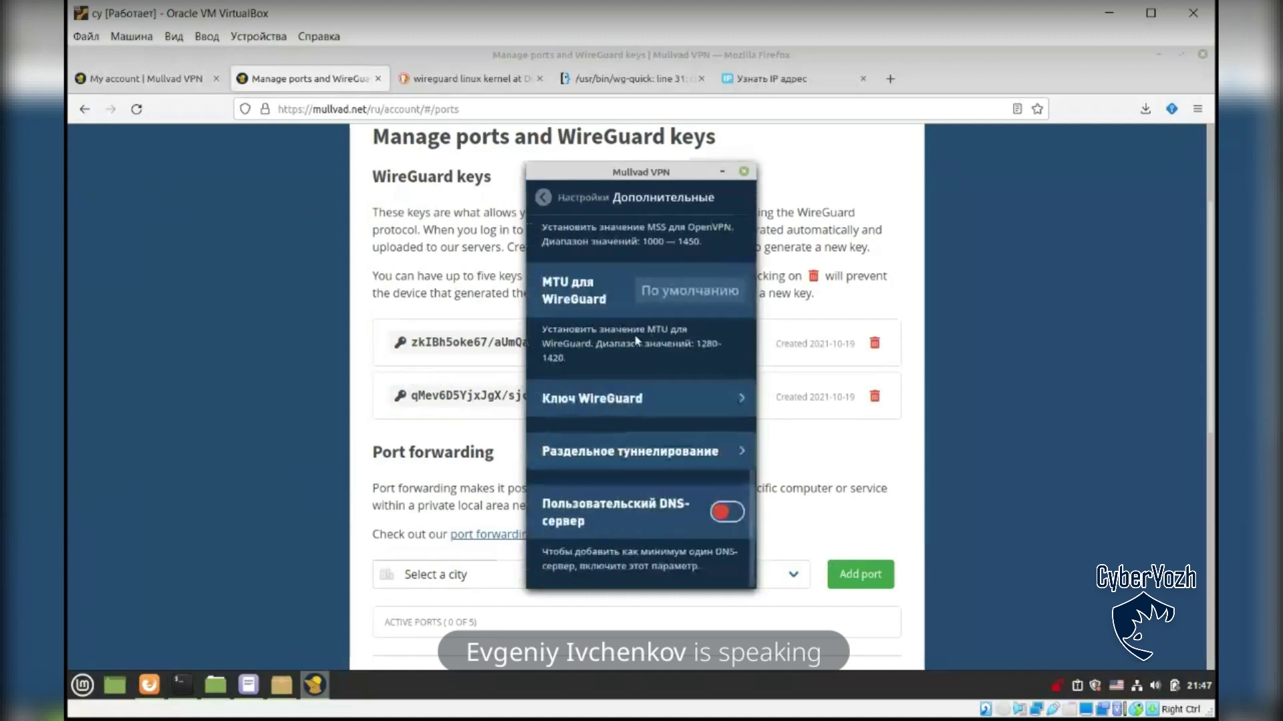
Step: Quit Firefox and relaunch it from the Split tunnelling app list so it bypasses the tunnel
left_click(679, 455)
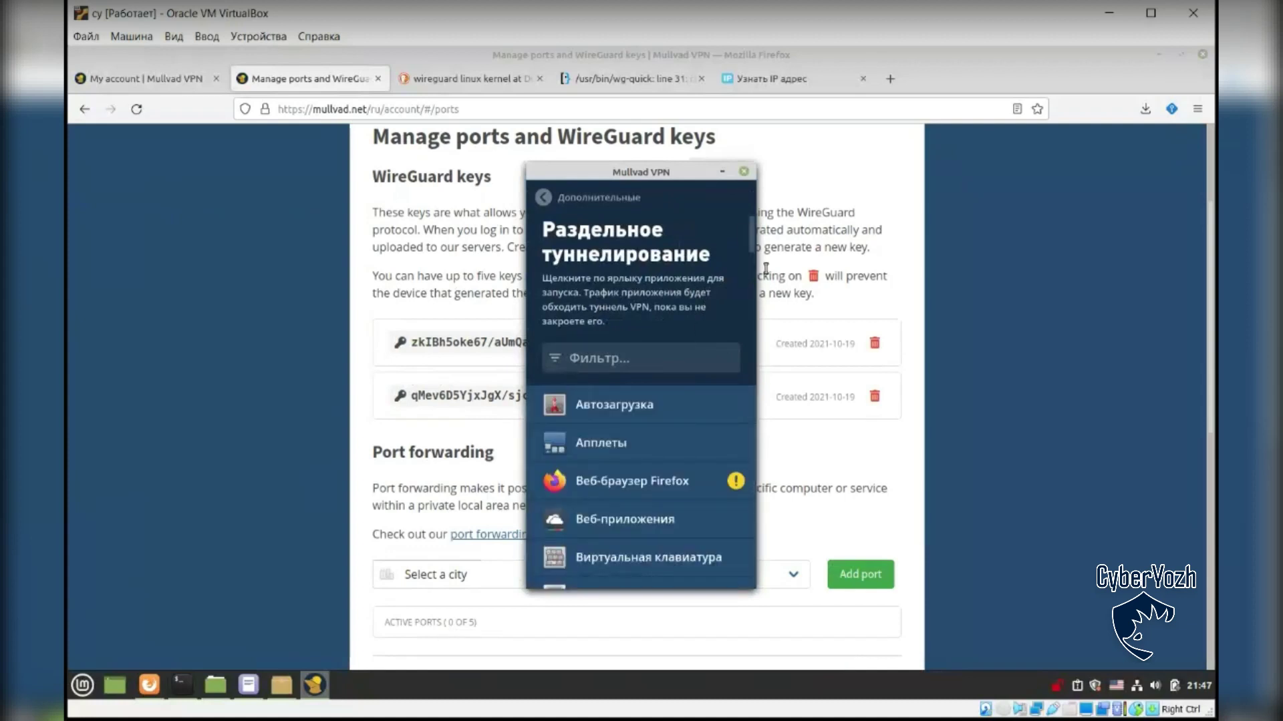
mouse_move(749, 248)
left_mouse_down()
mouse_move(744, 407)
mouse_move(750, 220)
mouse_move(761, 256)
left_mouse_up()
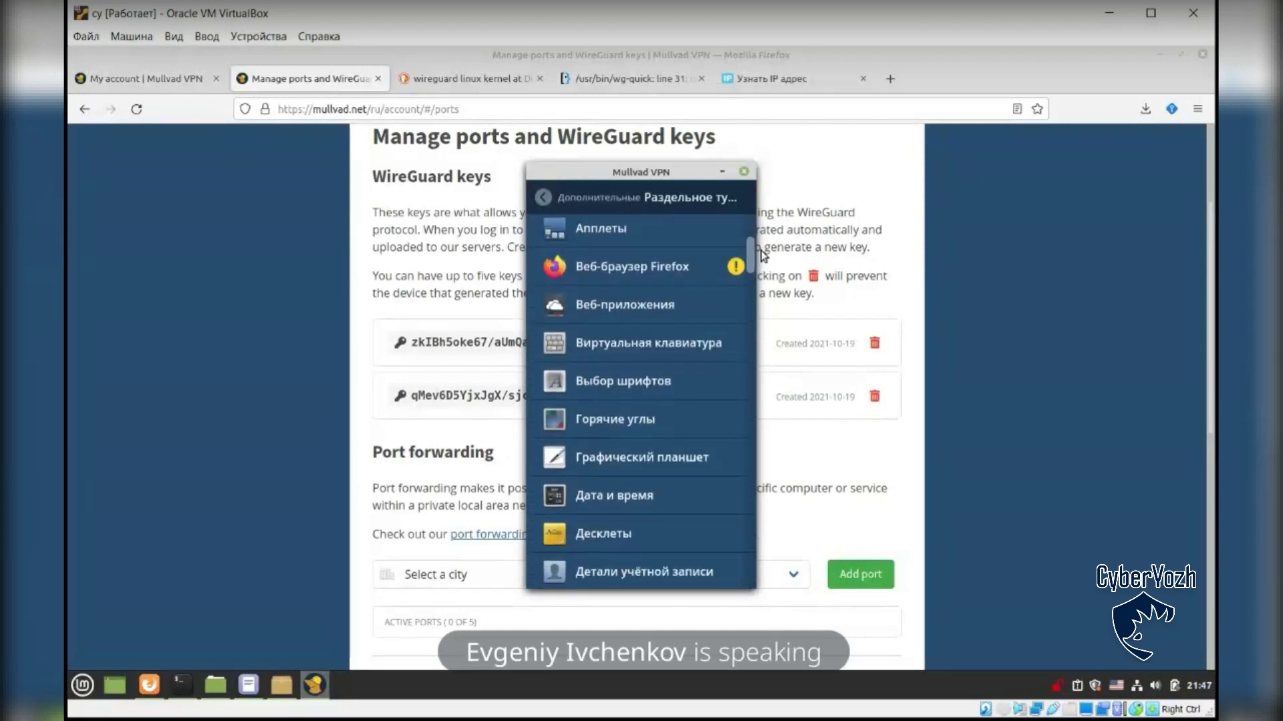
left_click(1203, 54)
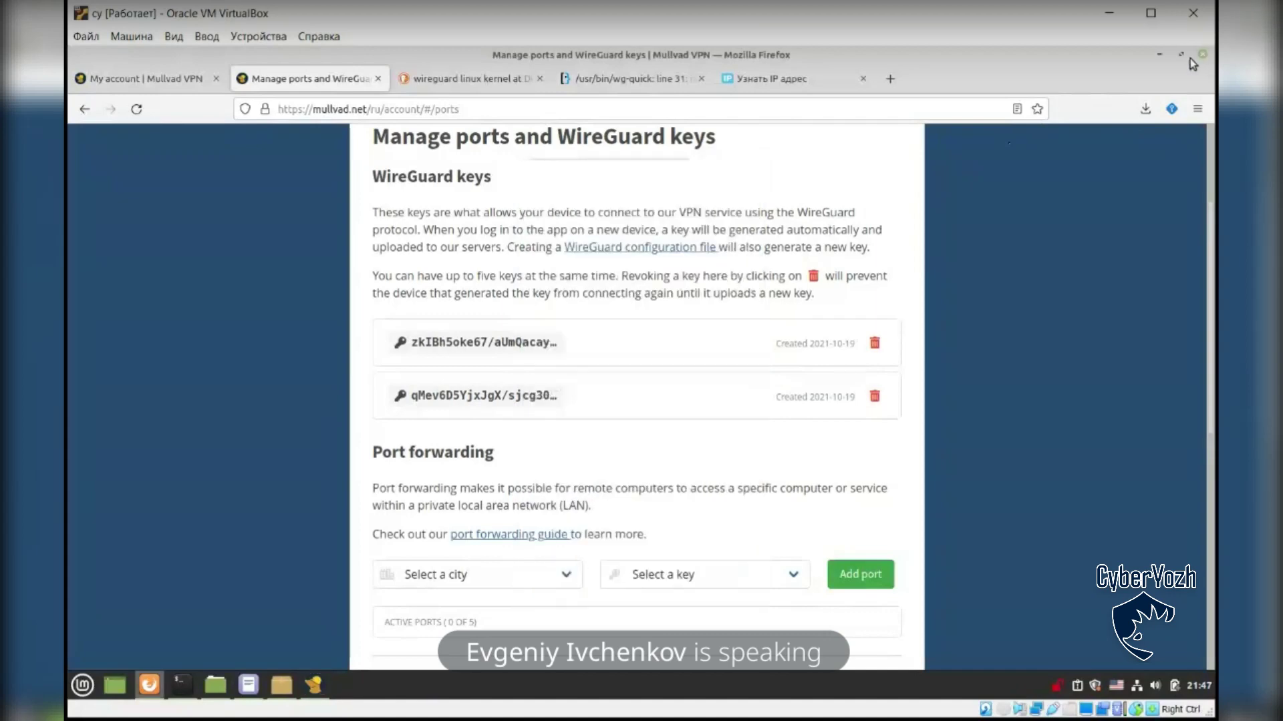
left_click(1202, 55)
left_click(749, 215)
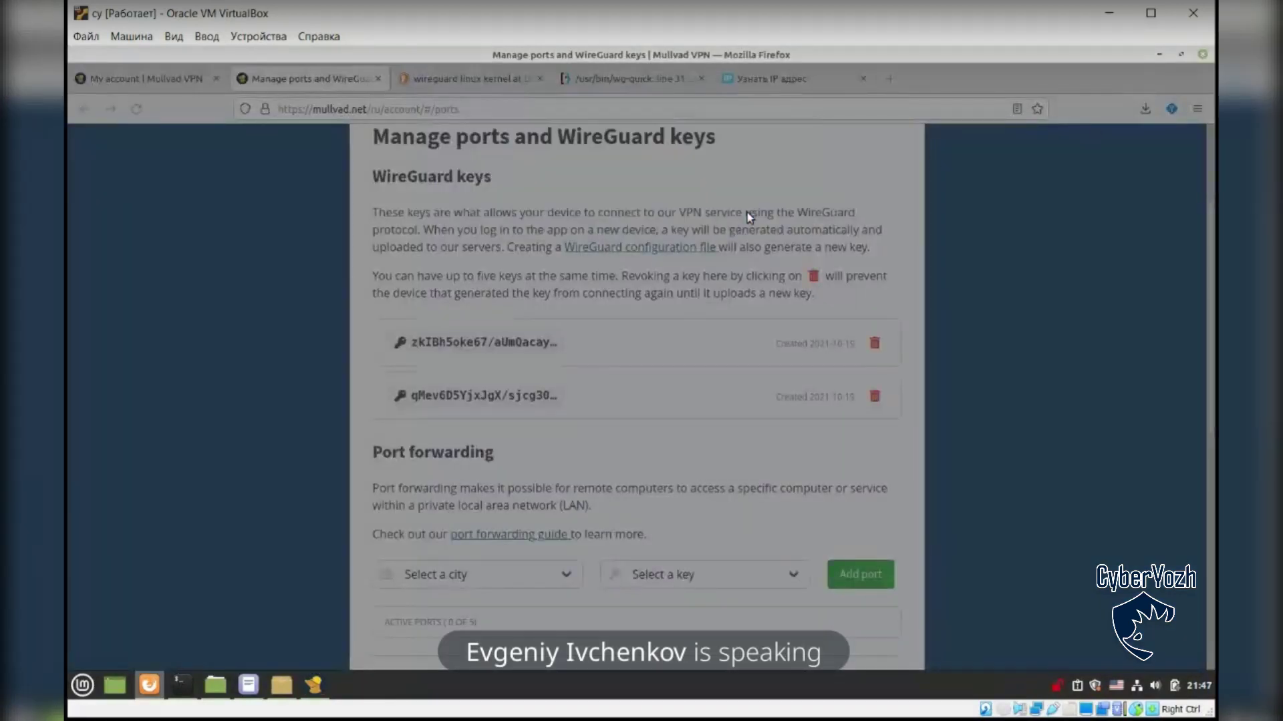
scroll(749, 243, "up", 2)
left_click(675, 334)
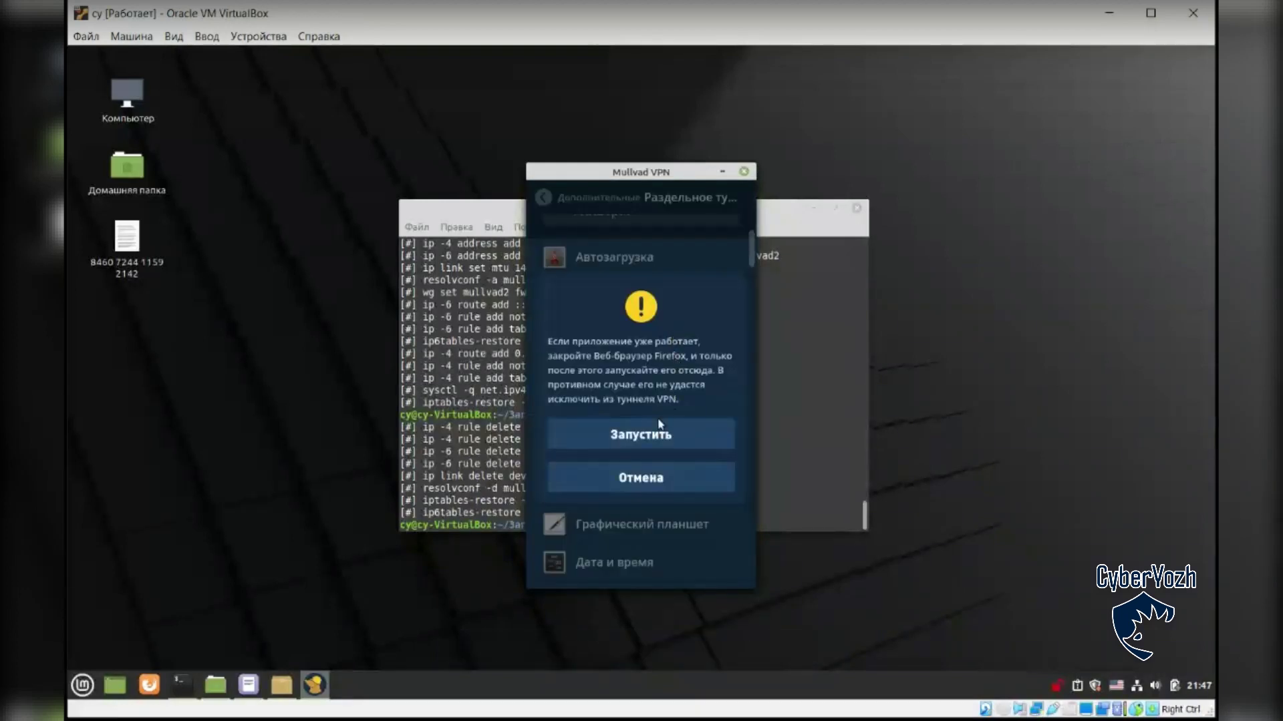
left_click(662, 431)
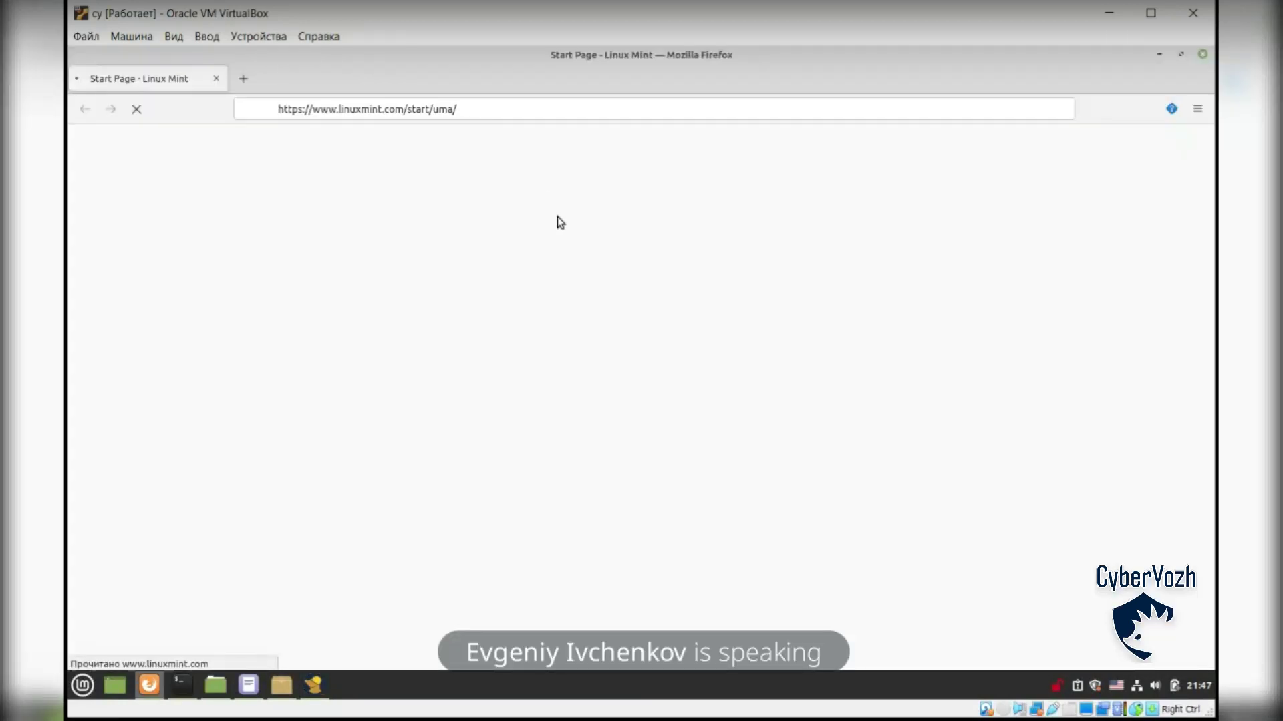
Step: Return to the main view, choose the Phoenix, AZ, United States exit, and connect
left_click(315, 685)
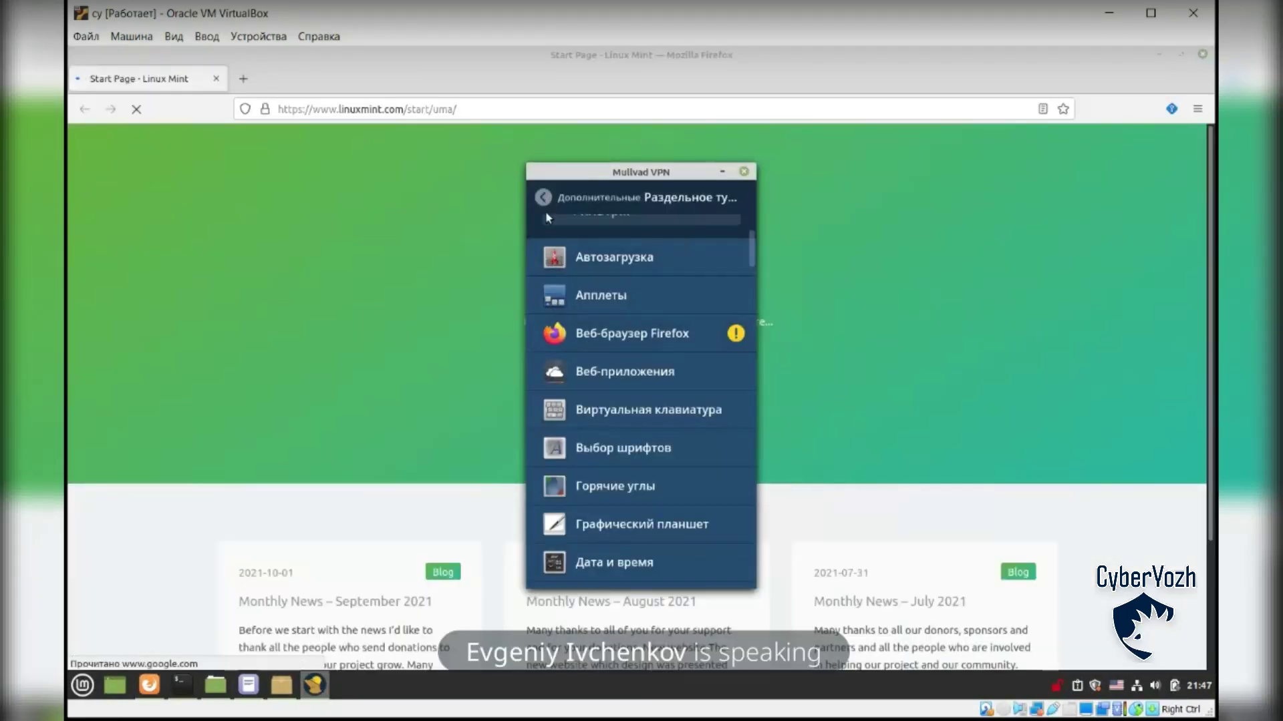
left_click(543, 198)
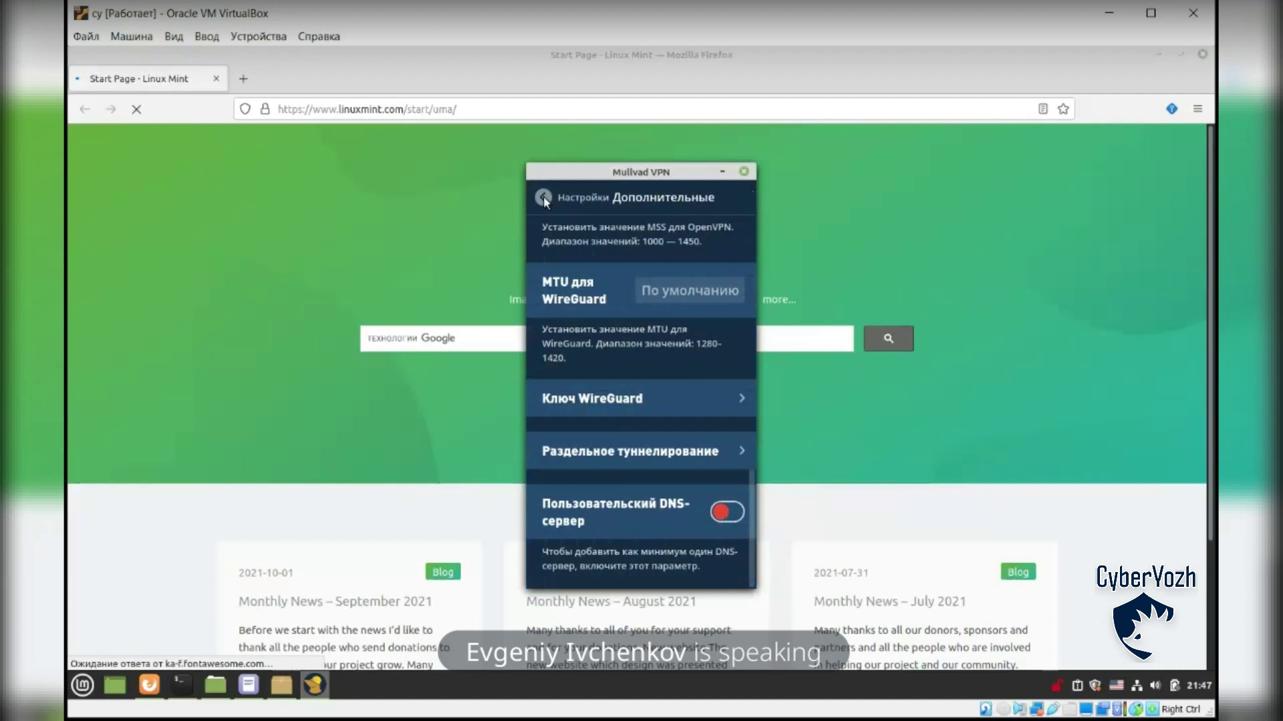
left_click(543, 197)
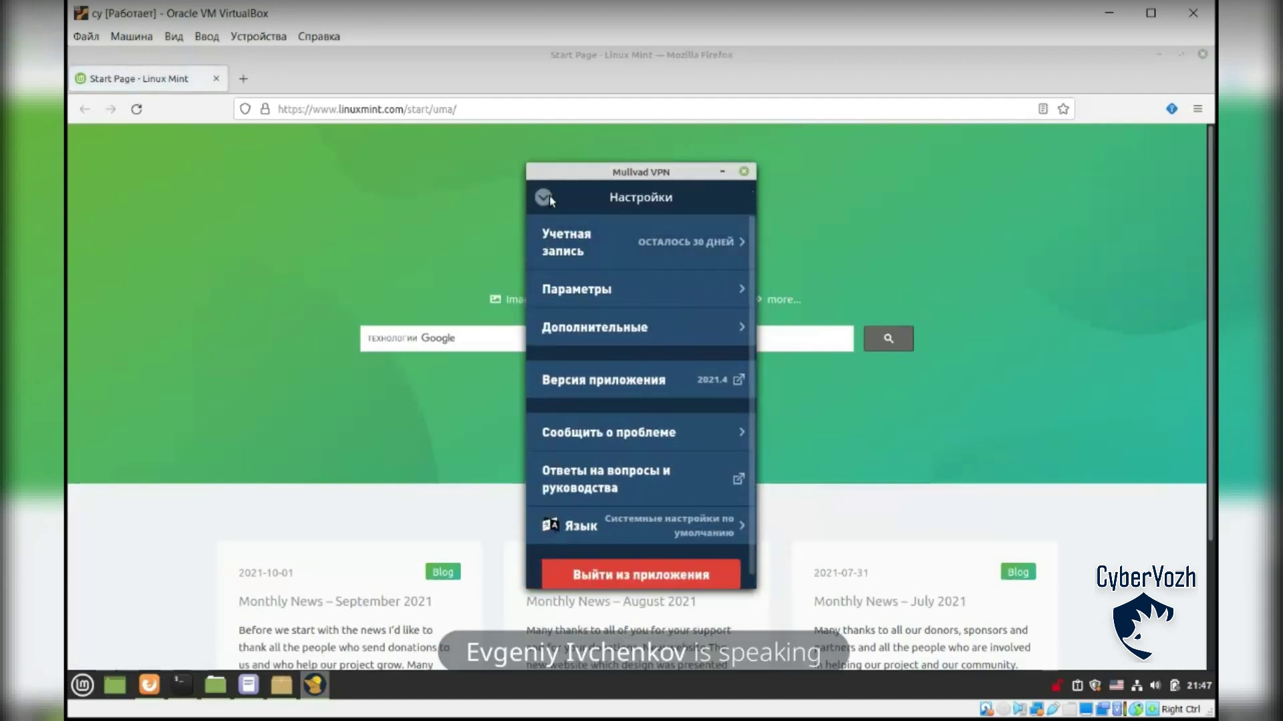
left_click(550, 198)
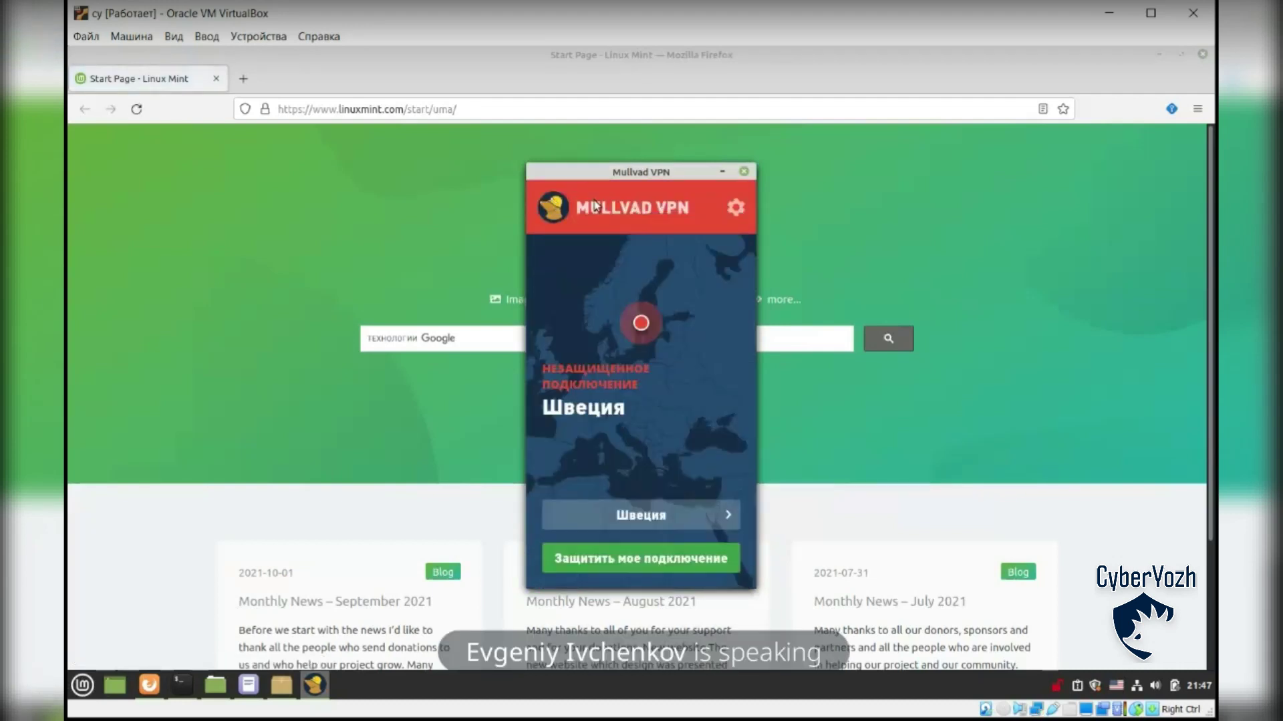
left_click(690, 517)
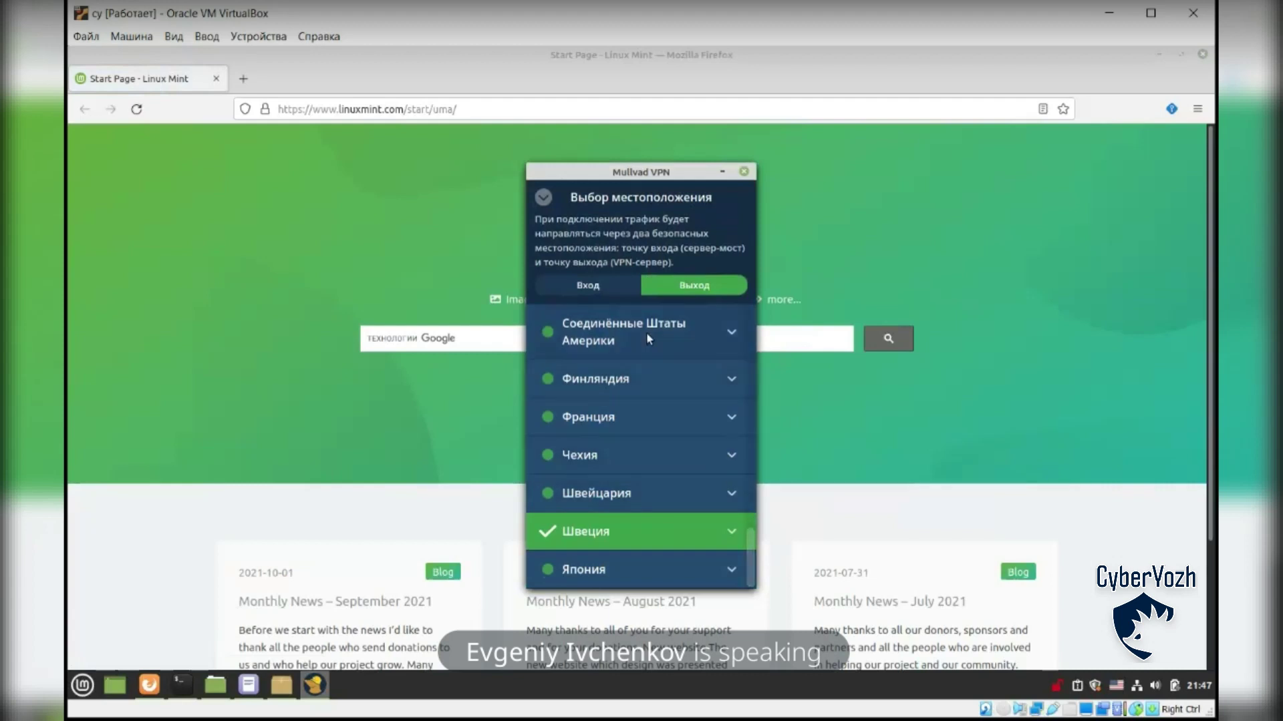
key("Escape")
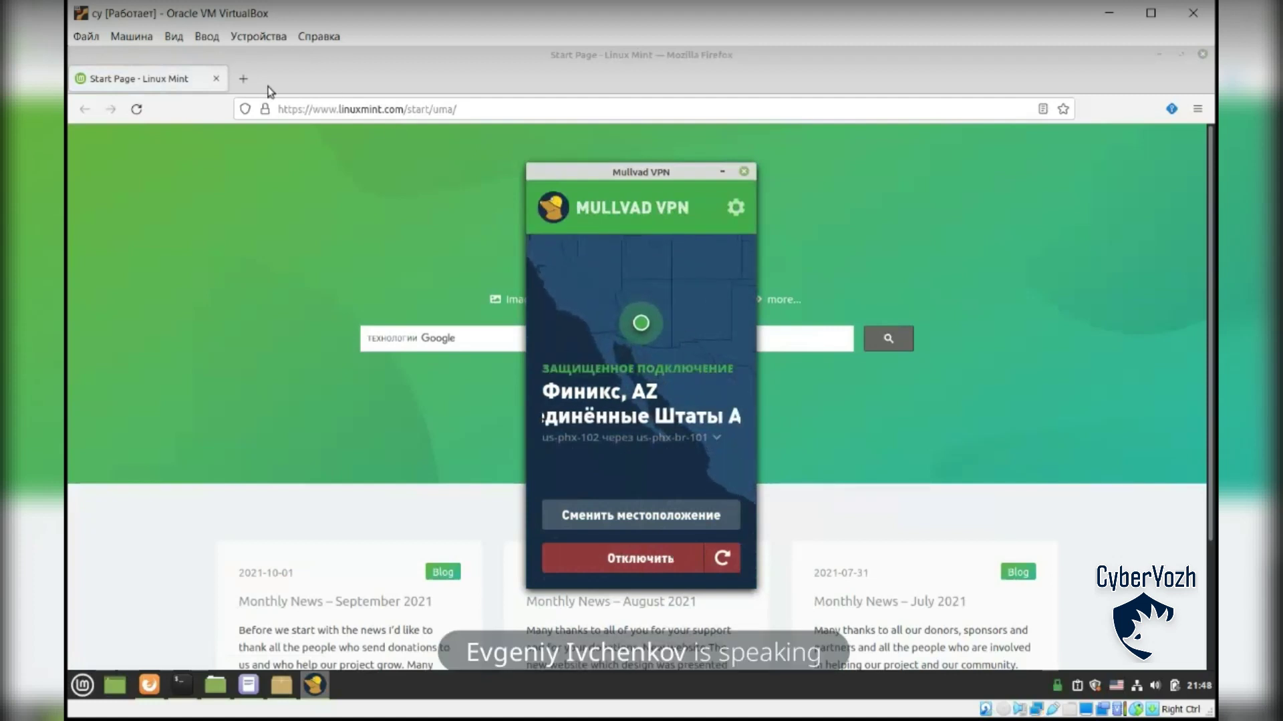
left_click(243, 78)
Step: Load 2ip.ru in the new tab, showing the public IP 185.65.135.181
type("2ip.ru/")
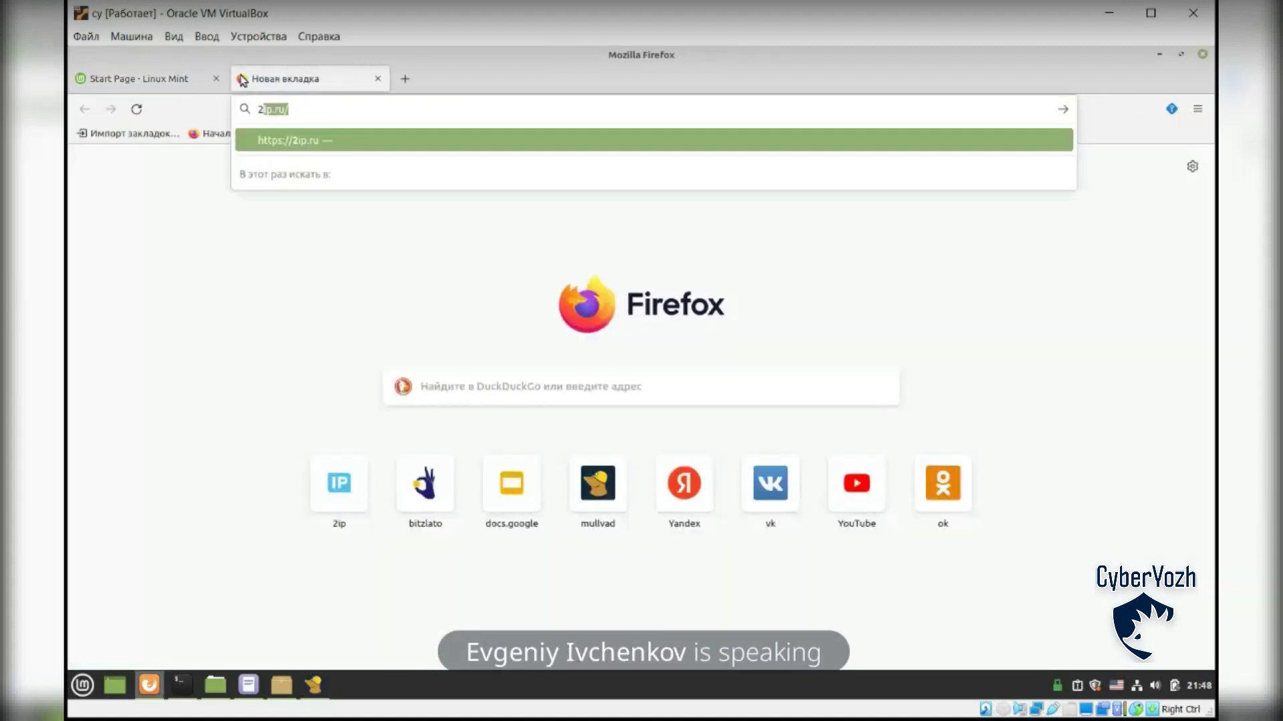
key("Return")
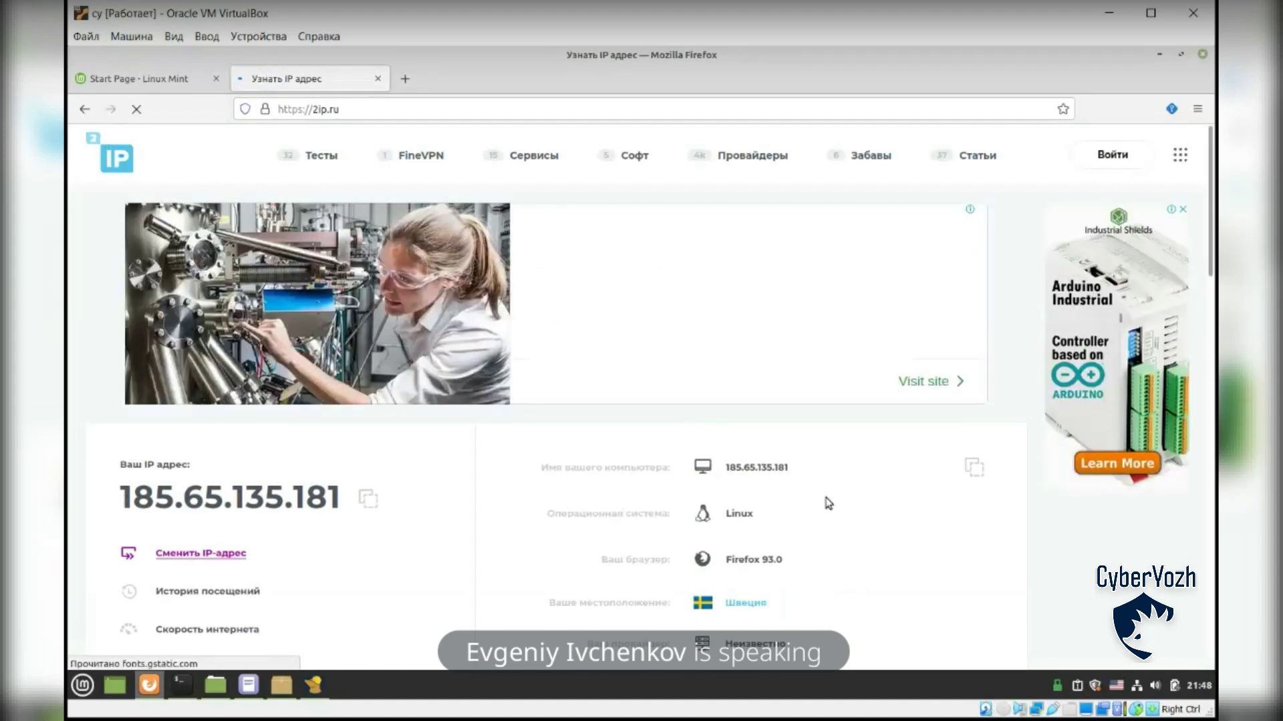
left_click(314, 685)
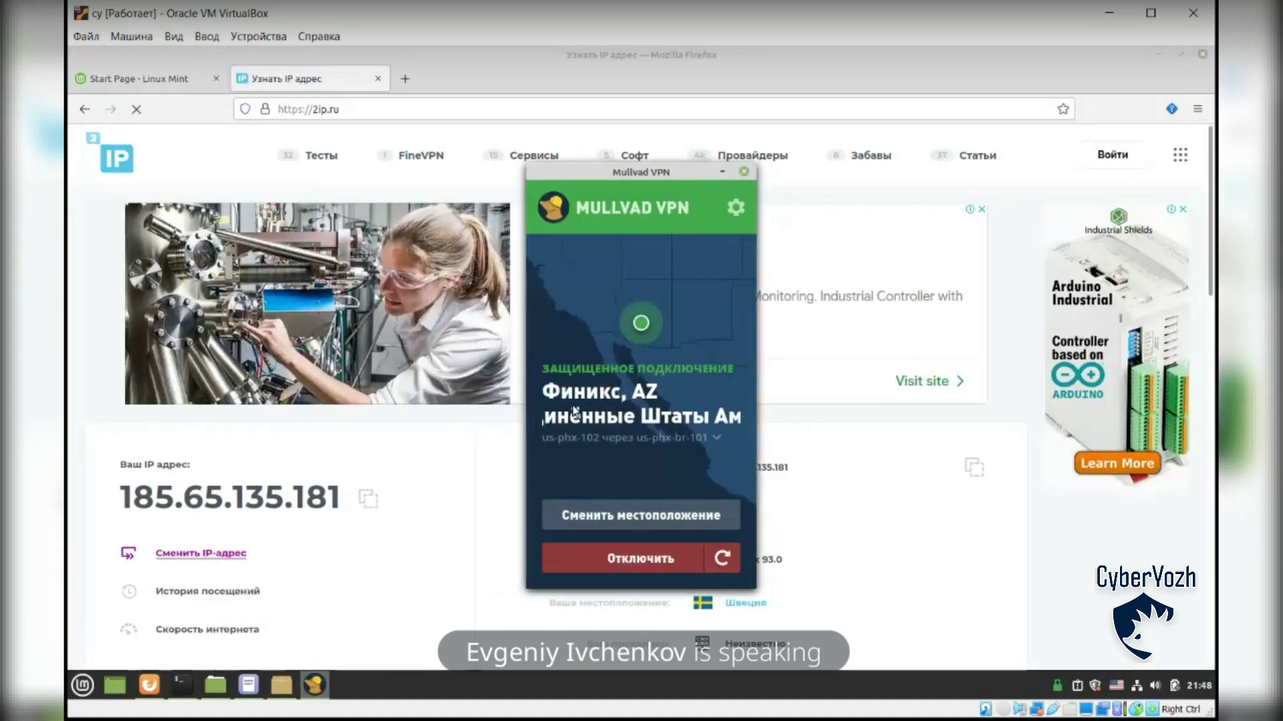
Step: Run traceroute google.com in Terminal and select hop 9's address 142.251.60.131
left_click(187, 688)
type("tracero")
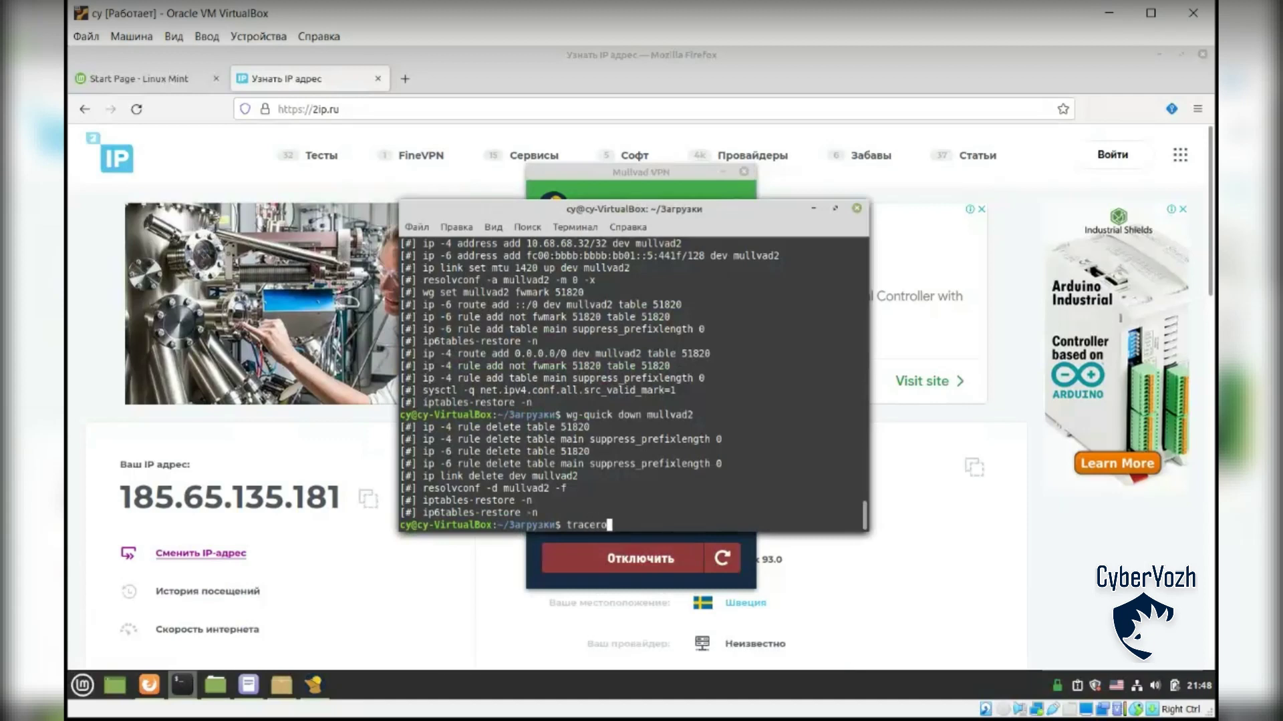
type("ute google.com")
key("Return")
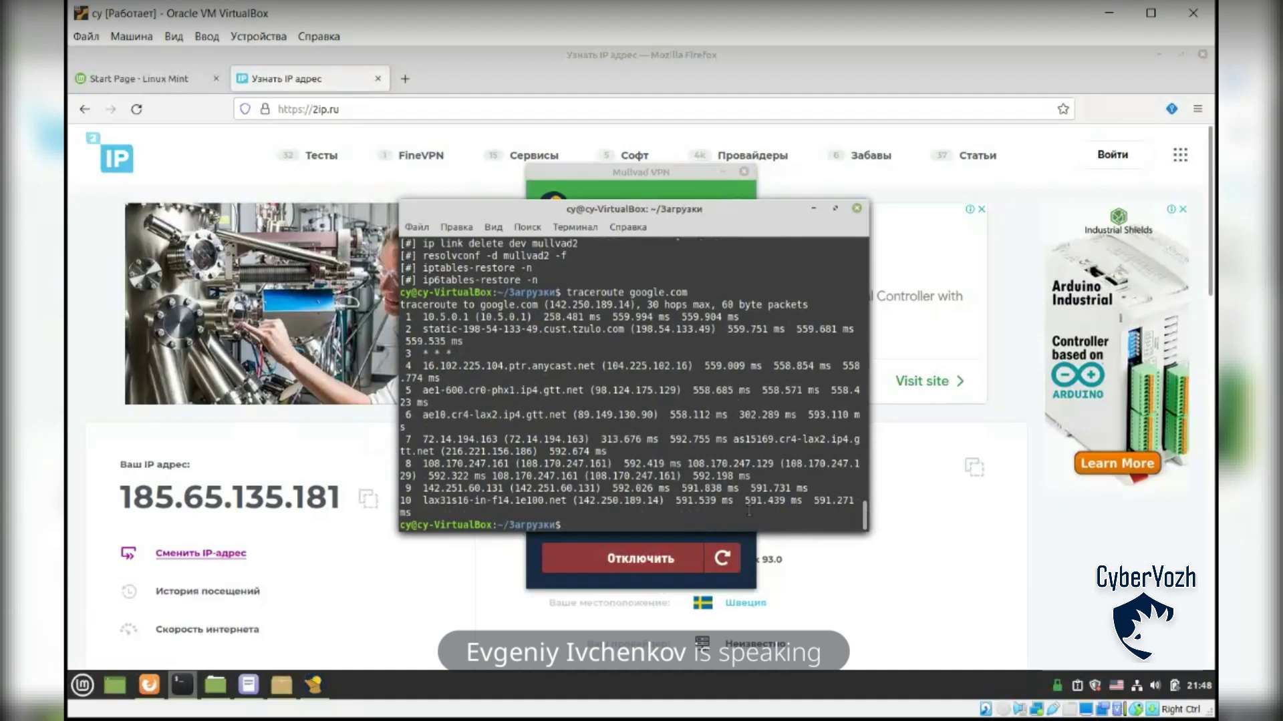
left_click_drag(423, 488, 499, 490)
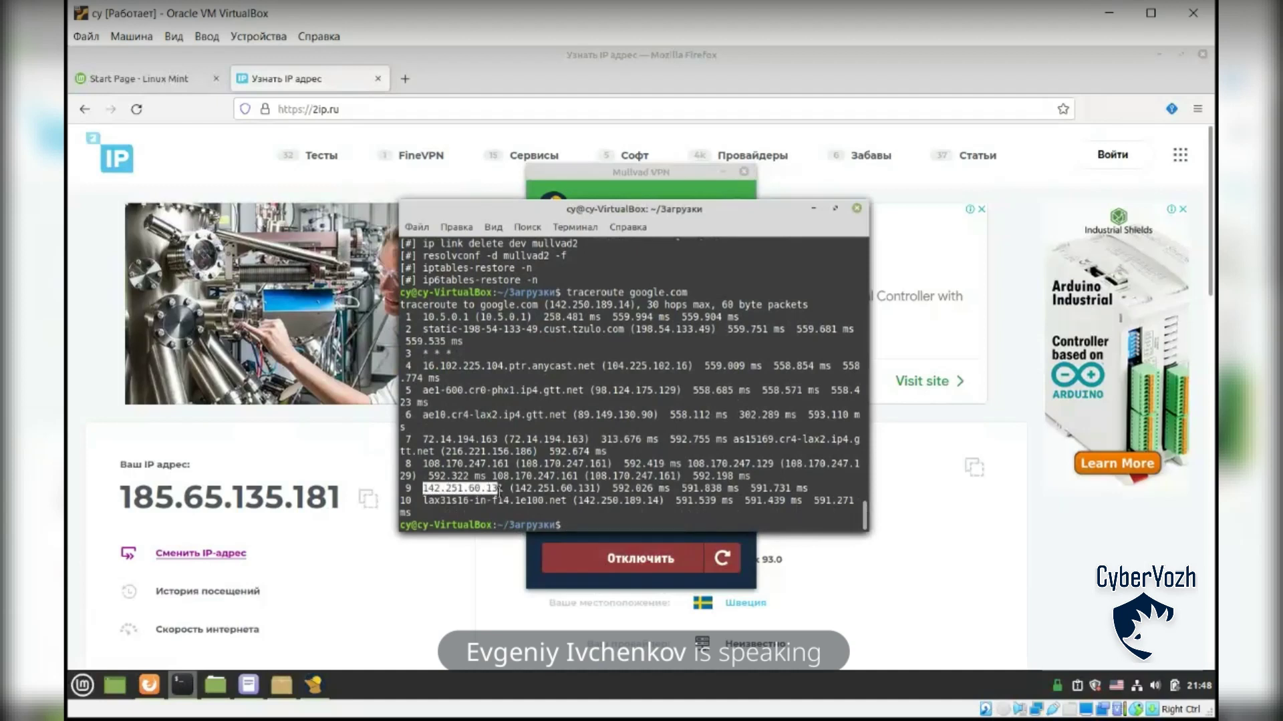
left_click_drag(499, 491, 503, 490)
key("ctrl+c")
left_click(338, 93)
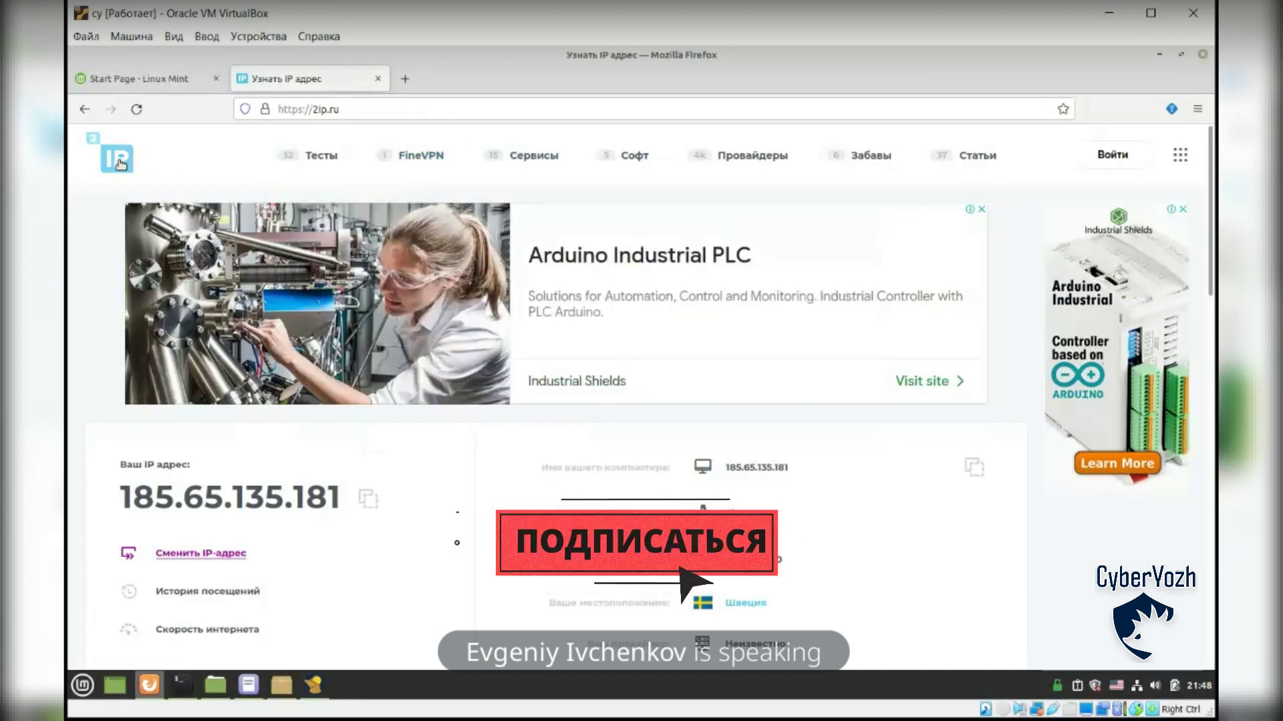
Step: Look up 142.251.60.131 in 2ip.ru's IP information tool, revealing Google LLC, United States
left_click(185, 168)
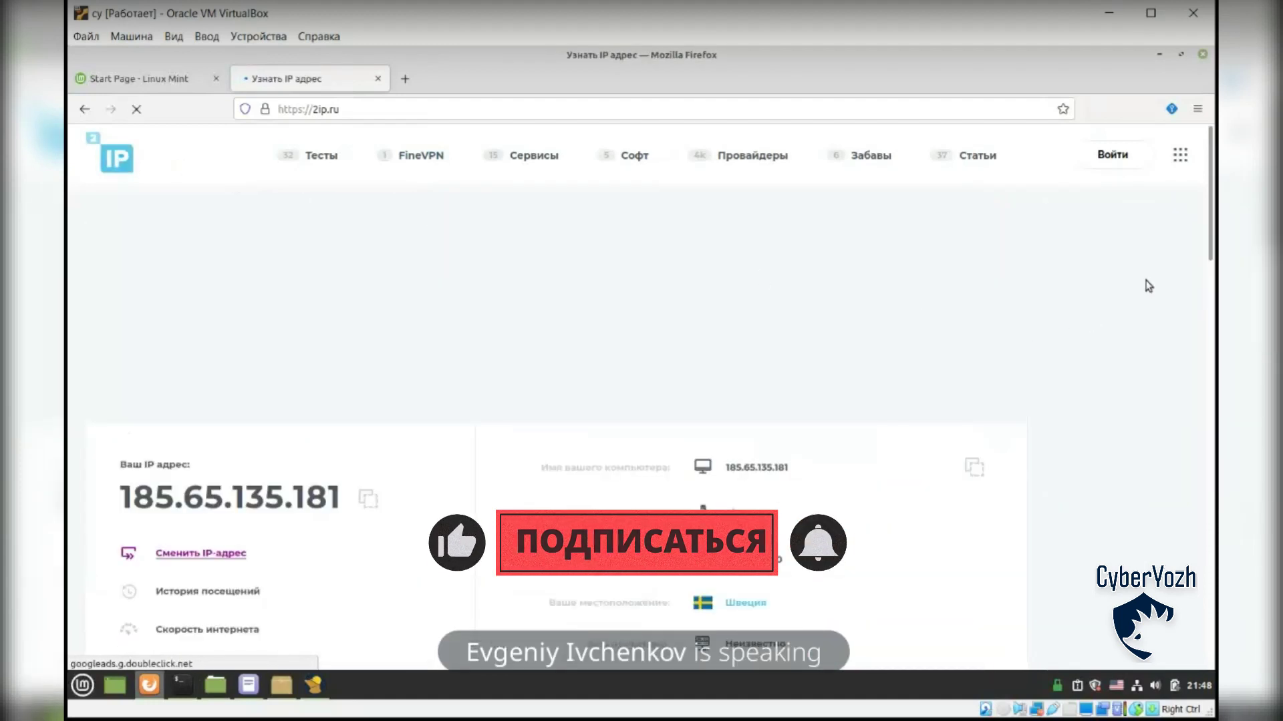
left_click_drag(1209, 199, 1209, 431)
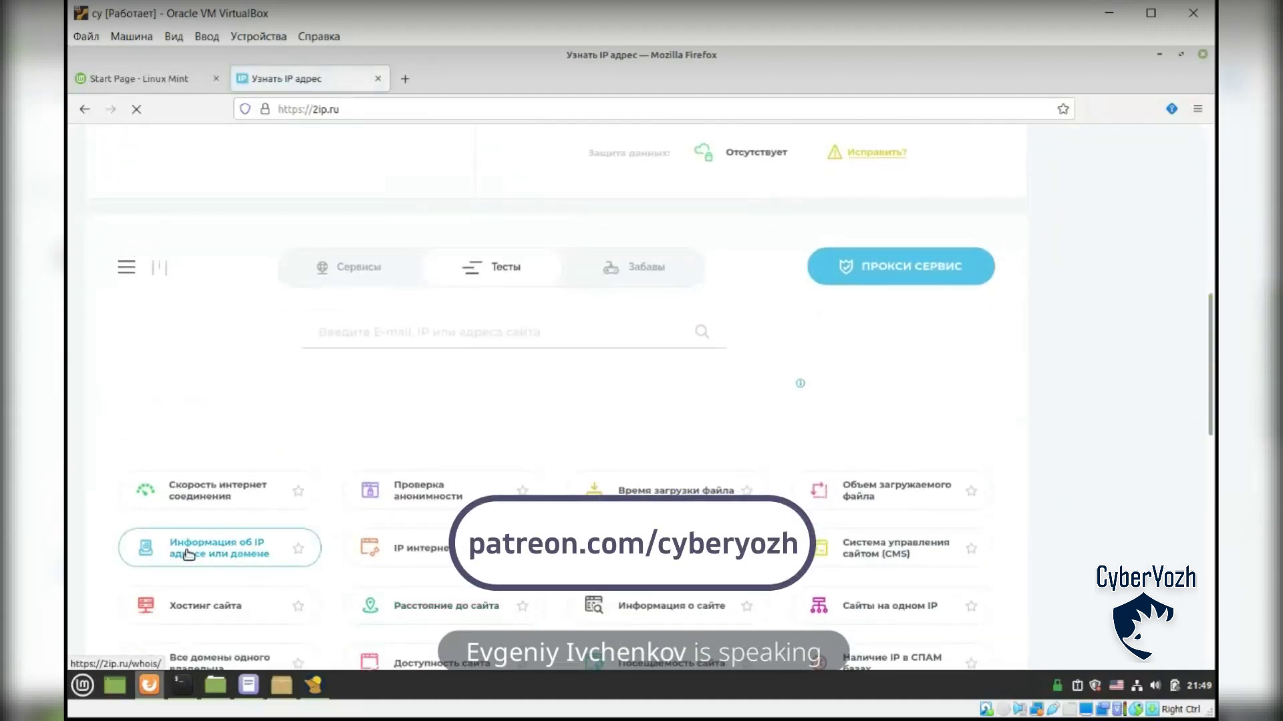
left_click(232, 550)
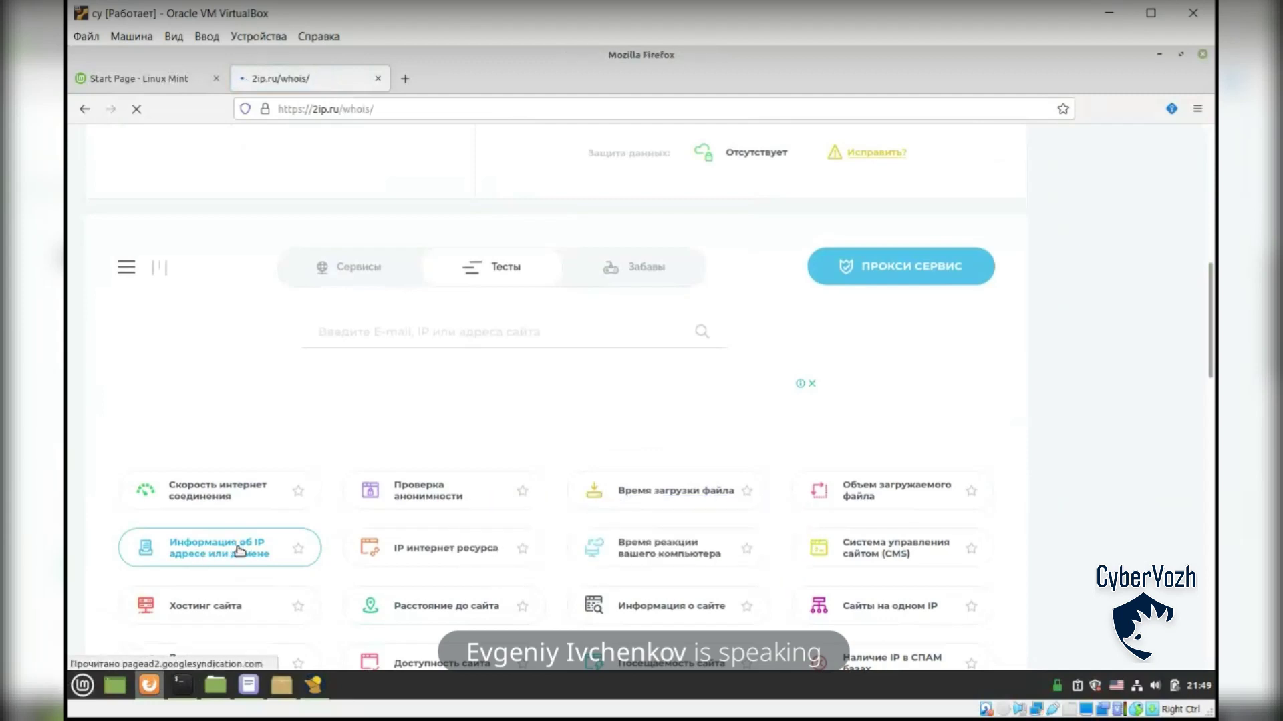
key("ctrl+v")
left_click(987, 458)
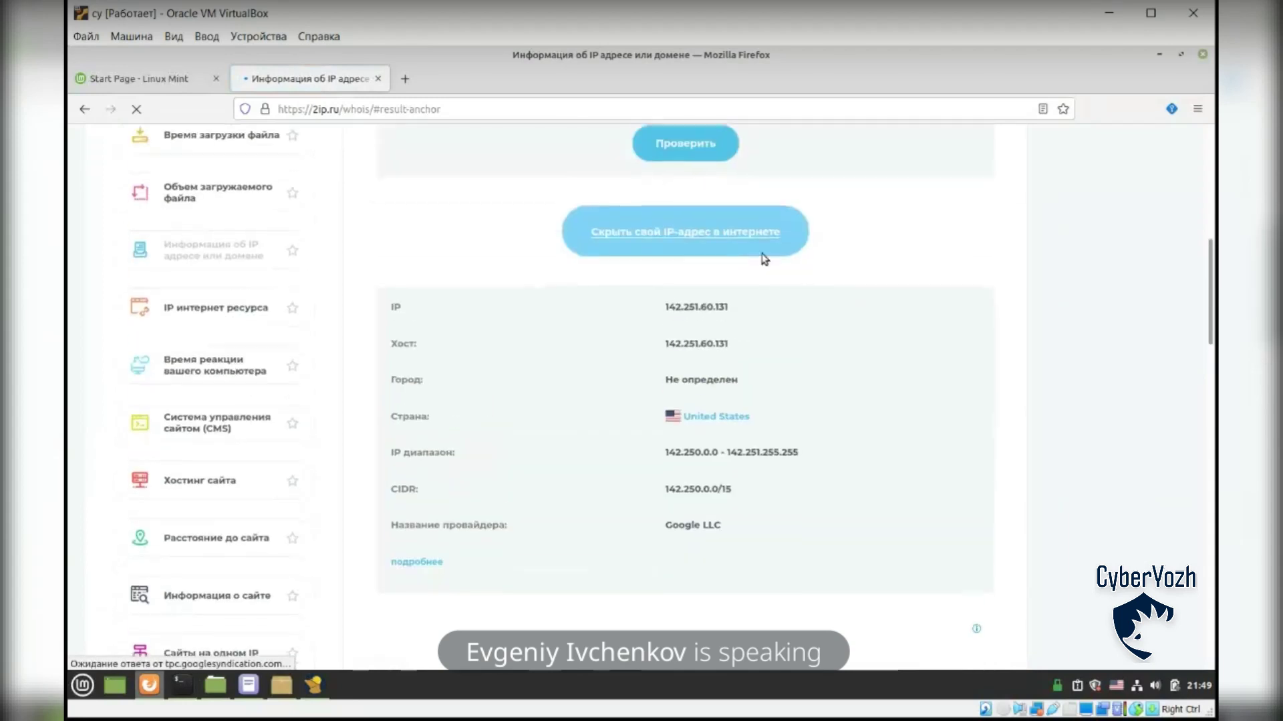
left_click(744, 312)
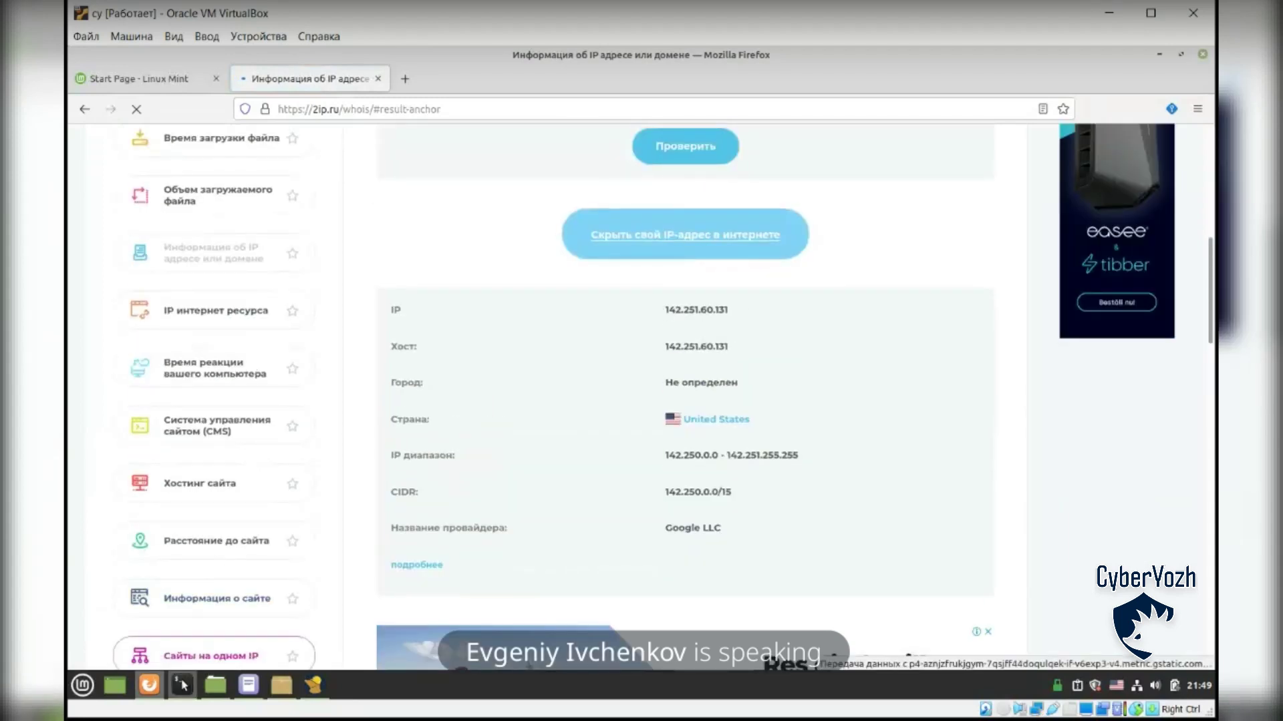
left_click(182, 685)
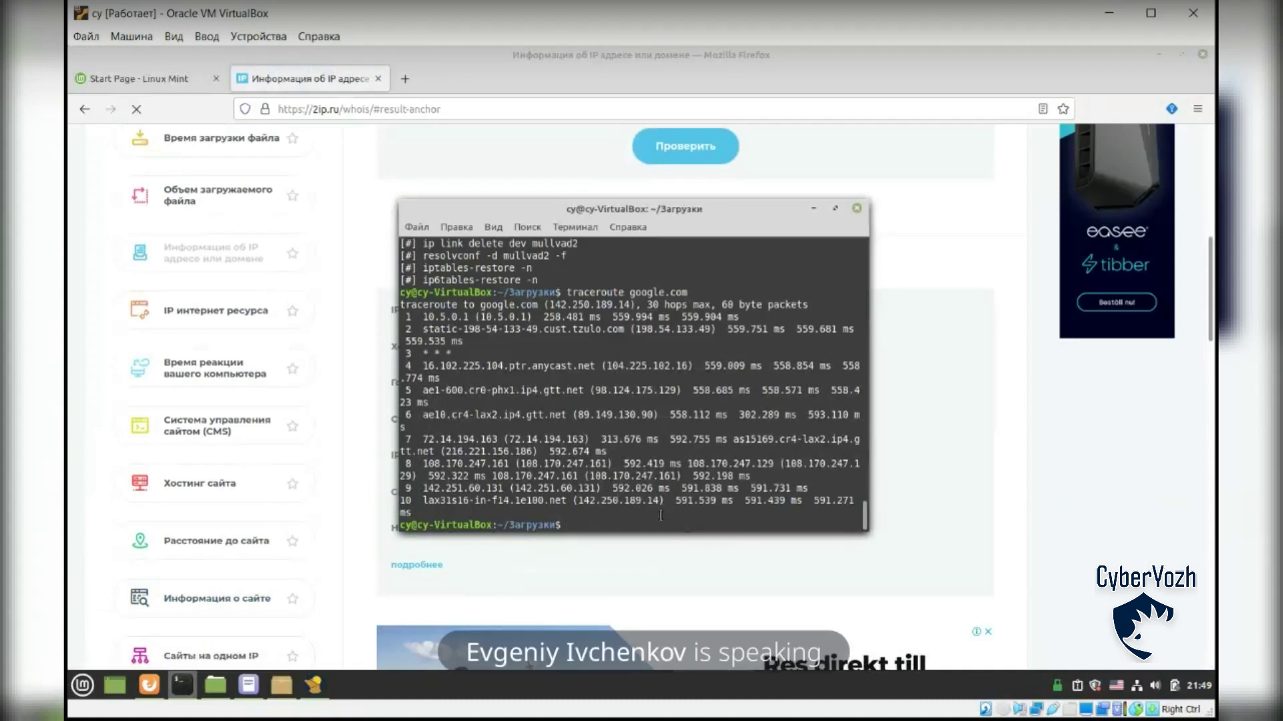